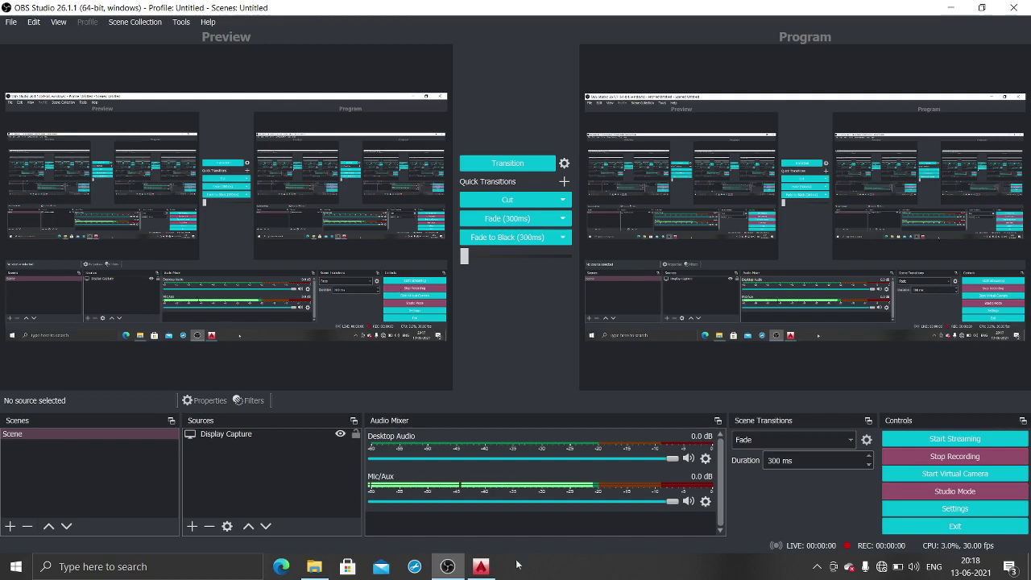
Step: Switch from OBS Studio to the AutoCAD drawing with the reference house floor plan
{"action": "left_click", "coordinate": [481, 566]}
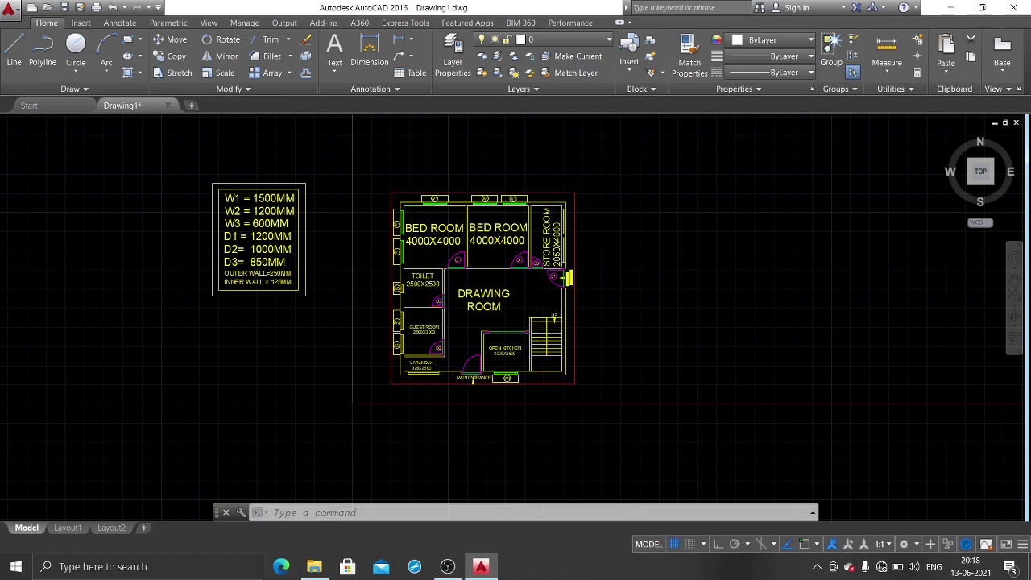
{"action": "scroll", "coordinate": [599, 242], "scroll_direction": "up", "scroll_amount": 1}
{"action": "scroll", "coordinate": [612, 233], "scroll_direction": "up", "scroll_amount": 1}
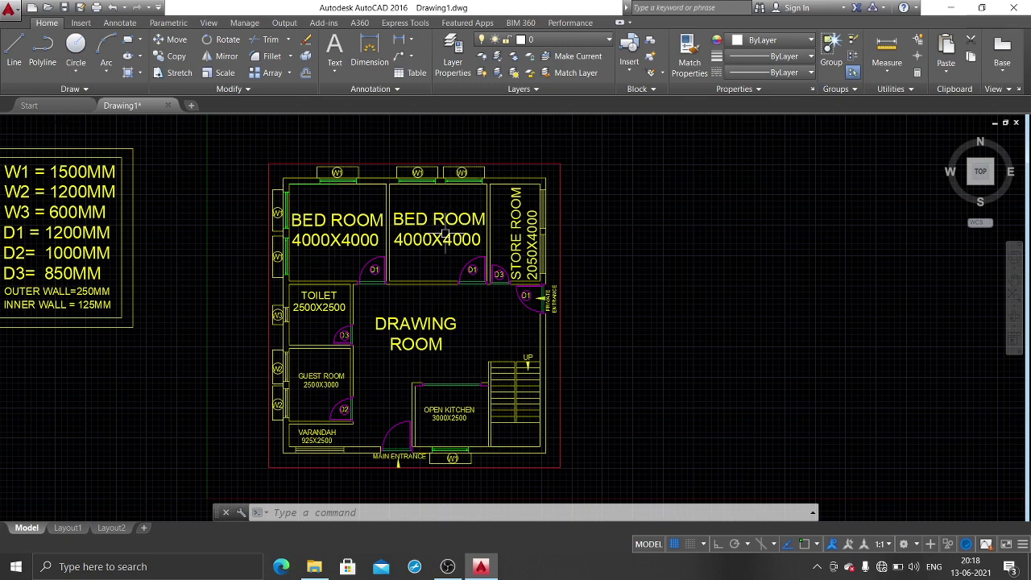
{"action": "scroll", "coordinate": [322, 237], "scroll_direction": "up", "scroll_amount": 1}
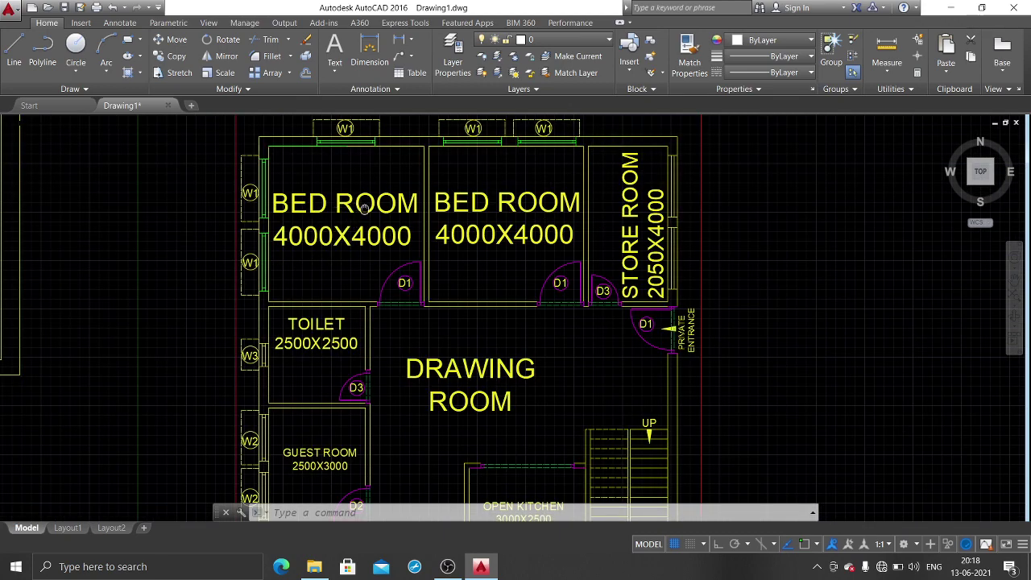
{"action": "middle_click_drag", "start_coordinate": [364, 207], "coordinate": [330, 239]}
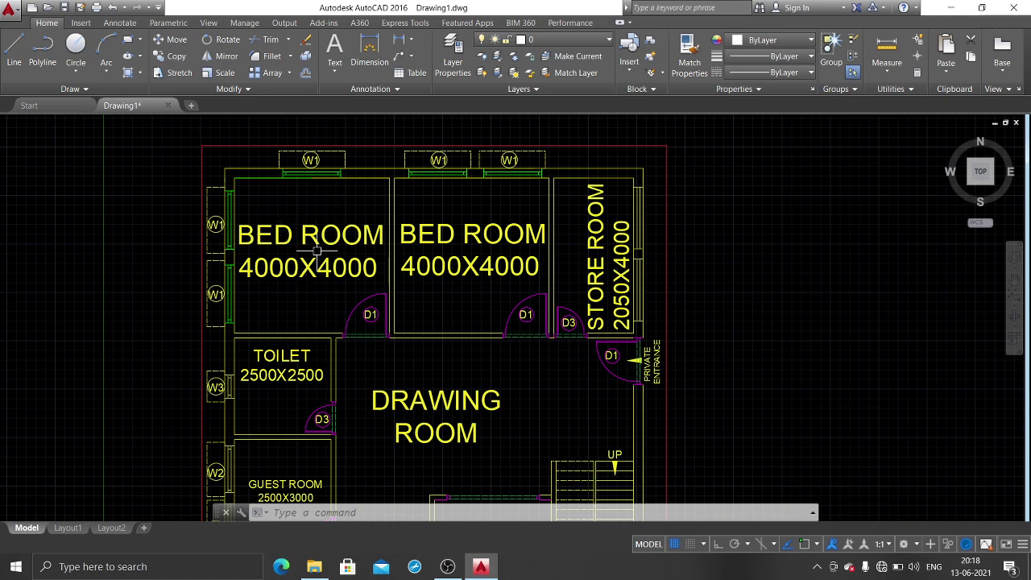
{"action": "middle_click_drag", "start_coordinate": [483, 255], "coordinate": [476, 251]}
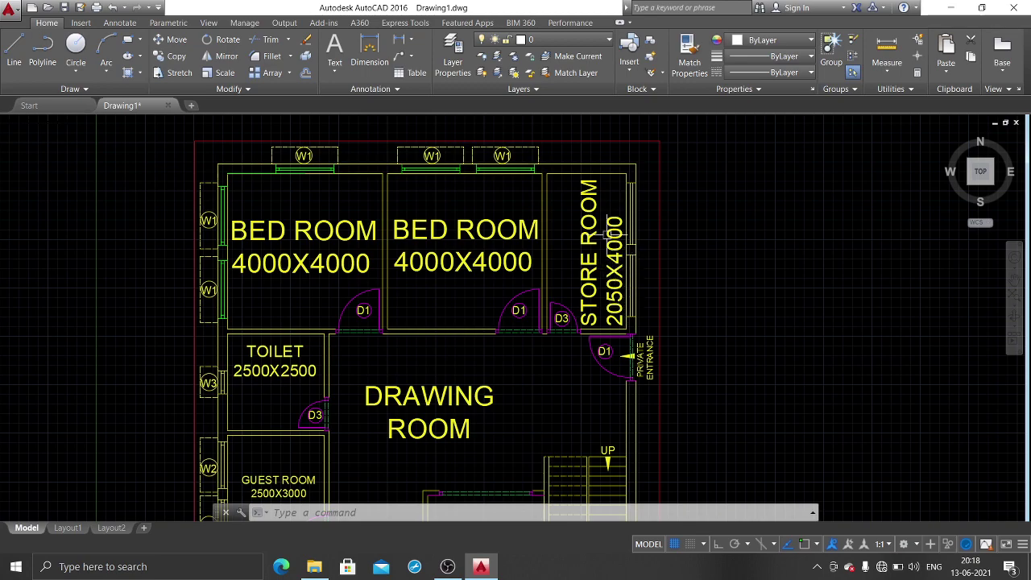
{"action": "scroll", "coordinate": [609, 234], "scroll_direction": "down", "scroll_amount": 2}
{"action": "scroll", "coordinate": [523, 241], "scroll_direction": "up", "scroll_amount": 1}
{"action": "scroll", "coordinate": [500, 217], "scroll_direction": "up", "scroll_amount": 1}
{"action": "scroll", "coordinate": [480, 192], "scroll_direction": "up", "scroll_amount": 3}
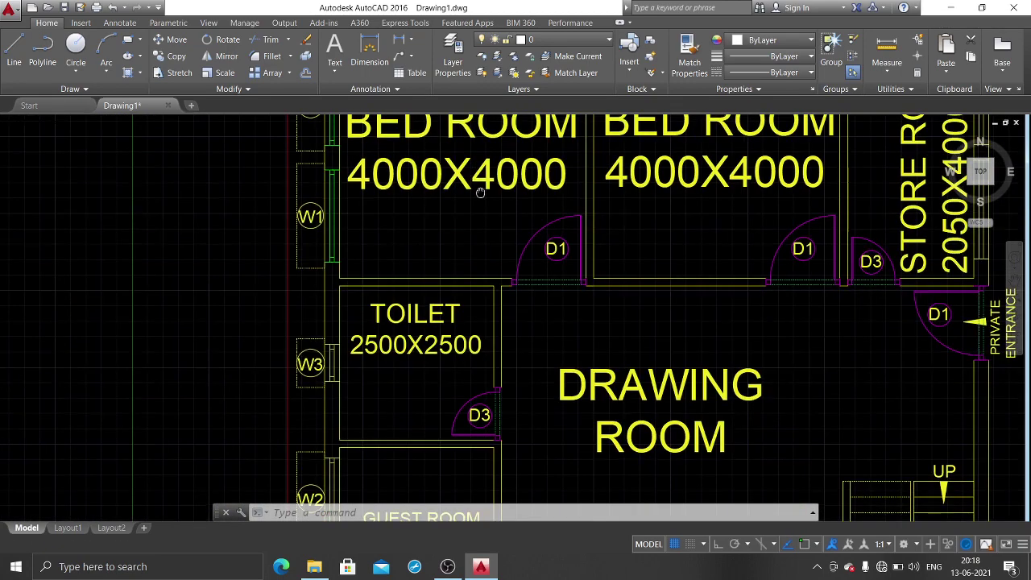
{"action": "middle_click_drag", "start_coordinate": [480, 192], "coordinate": [458, 280]}
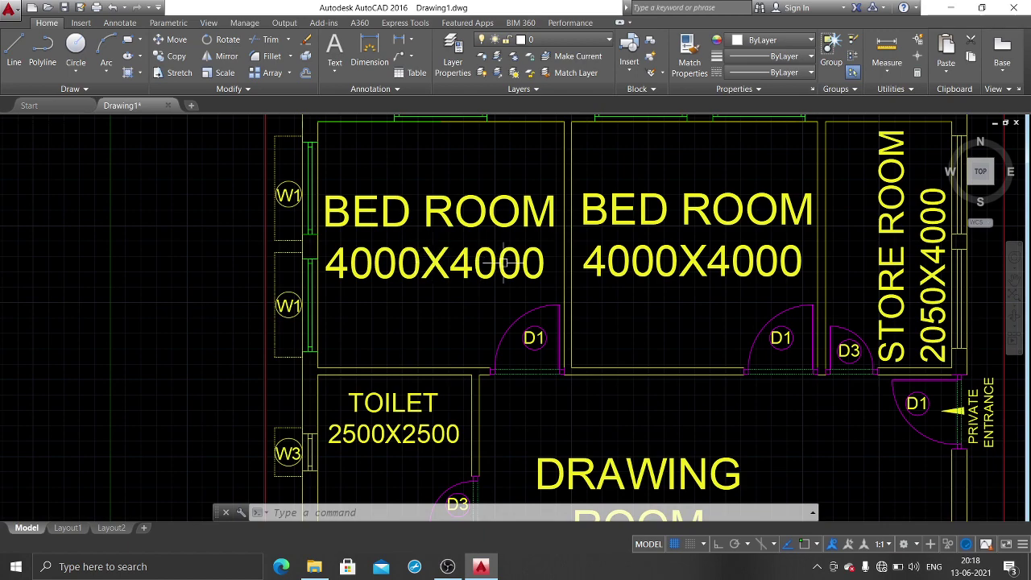
{"action": "scroll", "coordinate": [551, 270], "scroll_direction": "down", "scroll_amount": 2}
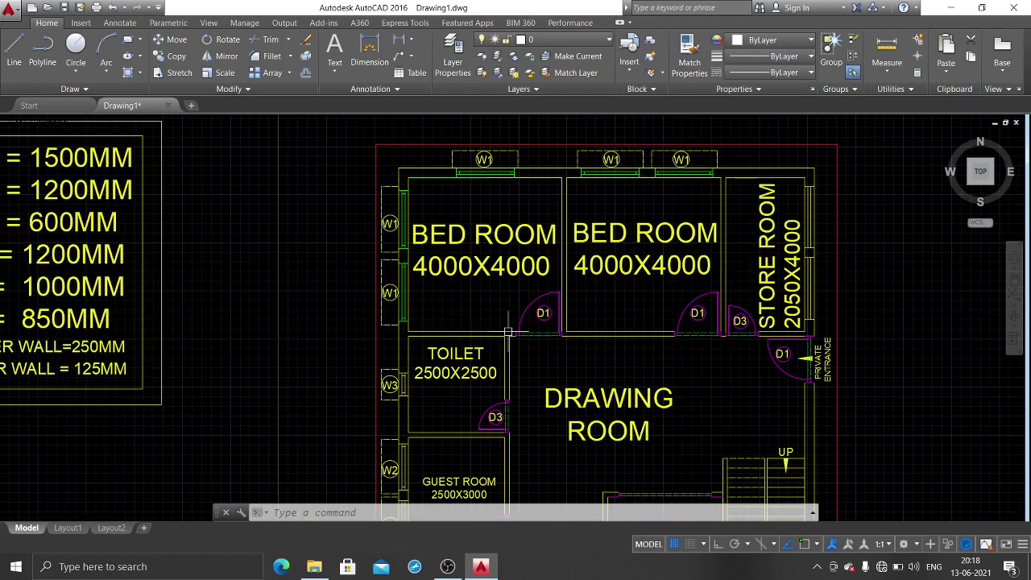
{"action": "scroll", "coordinate": [435, 394], "scroll_direction": "up", "scroll_amount": 2}
{"action": "middle_click_drag", "start_coordinate": [465, 385], "coordinate": [419, 358]}
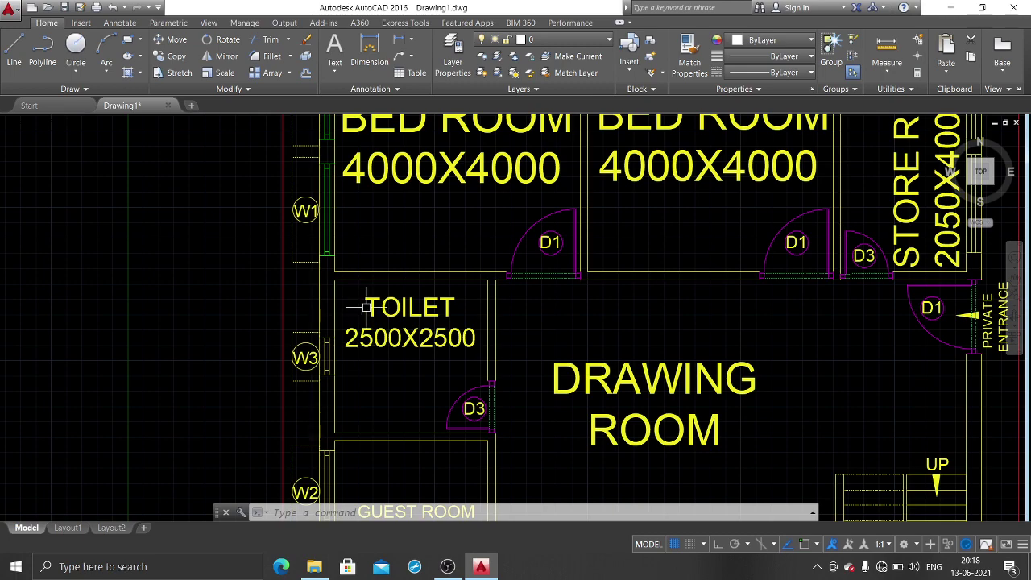
{"action": "scroll", "coordinate": [378, 309], "scroll_direction": "down", "scroll_amount": 2}
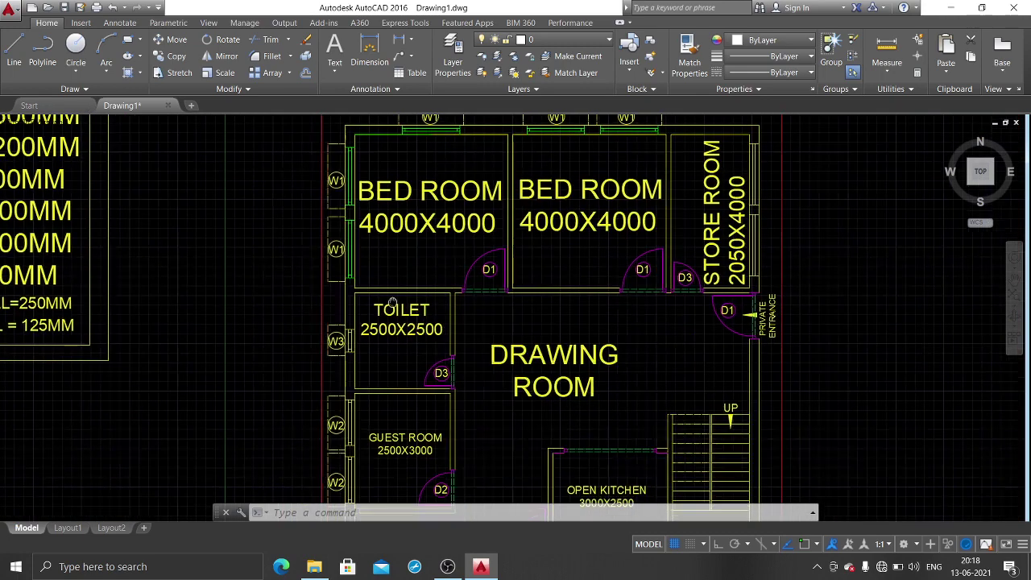
{"action": "middle_click_drag", "start_coordinate": [588, 419], "coordinate": [545, 356]}
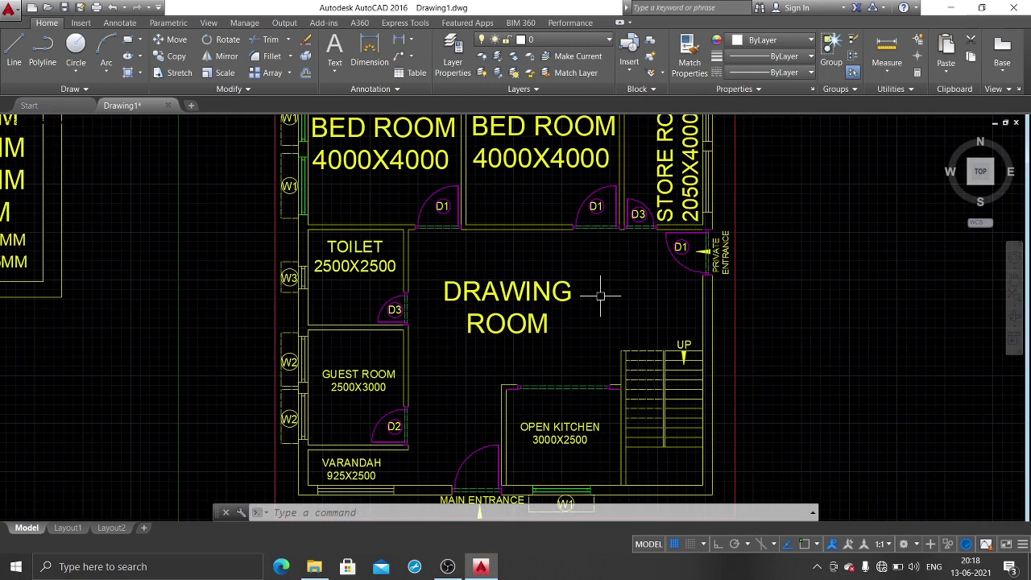
{"action": "middle_click_drag", "start_coordinate": [547, 383], "coordinate": [546, 290]}
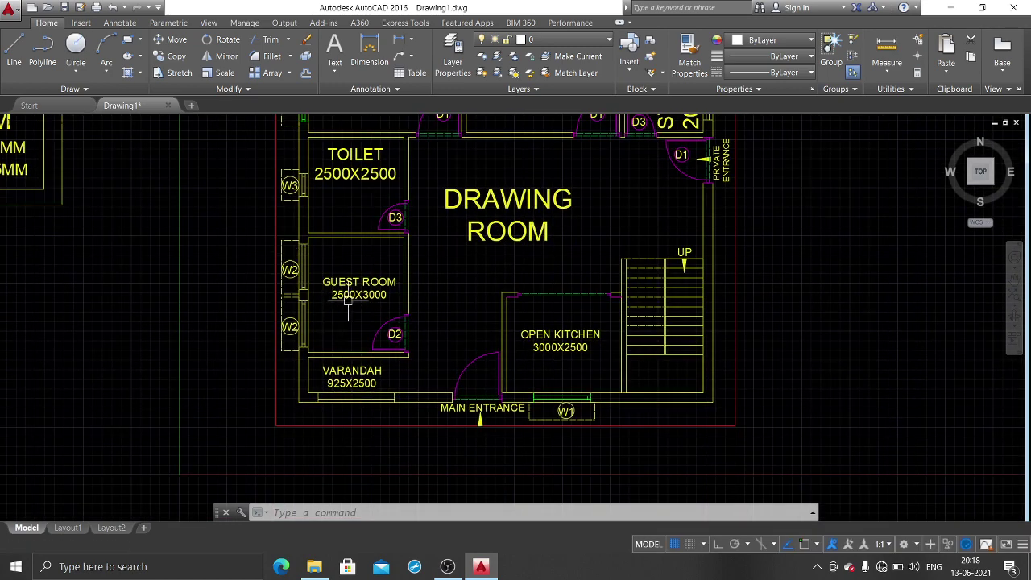
{"action": "scroll", "coordinate": [358, 269], "scroll_direction": "up", "scroll_amount": 2}
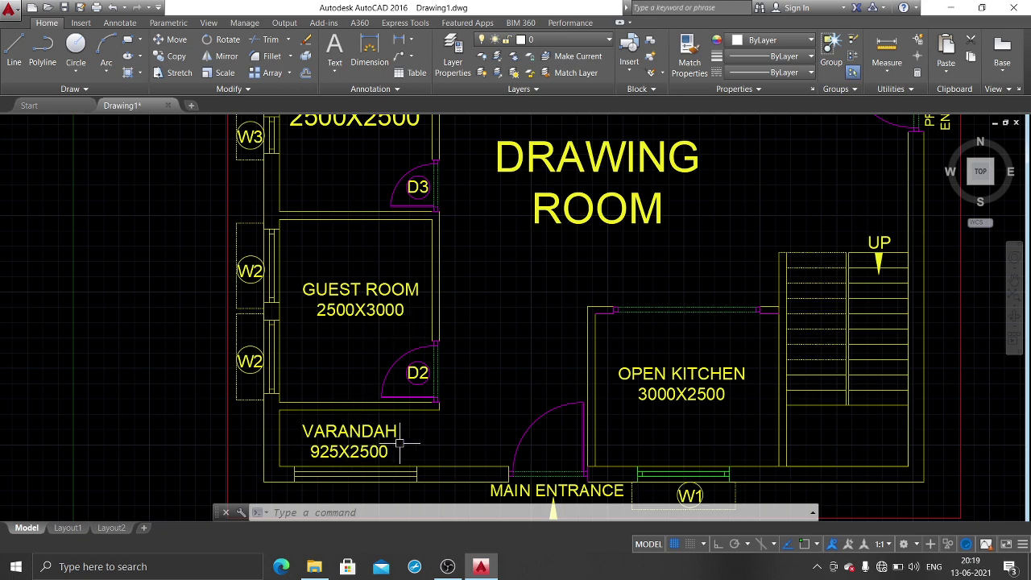
{"action": "middle_click_drag", "start_coordinate": [575, 419], "coordinate": [467, 466]}
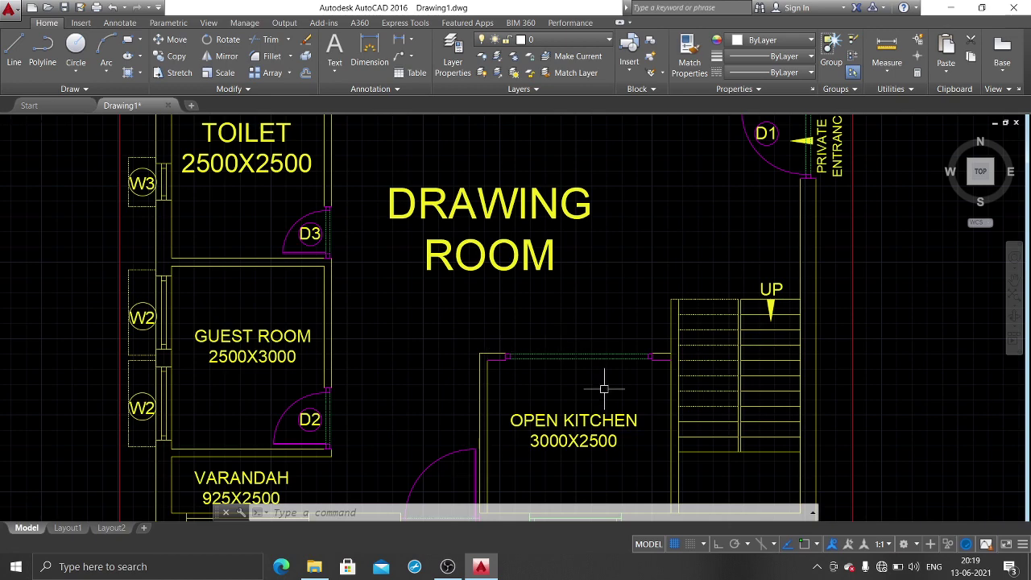
{"action": "middle_click_drag", "start_coordinate": [604, 389], "coordinate": [527, 339]}
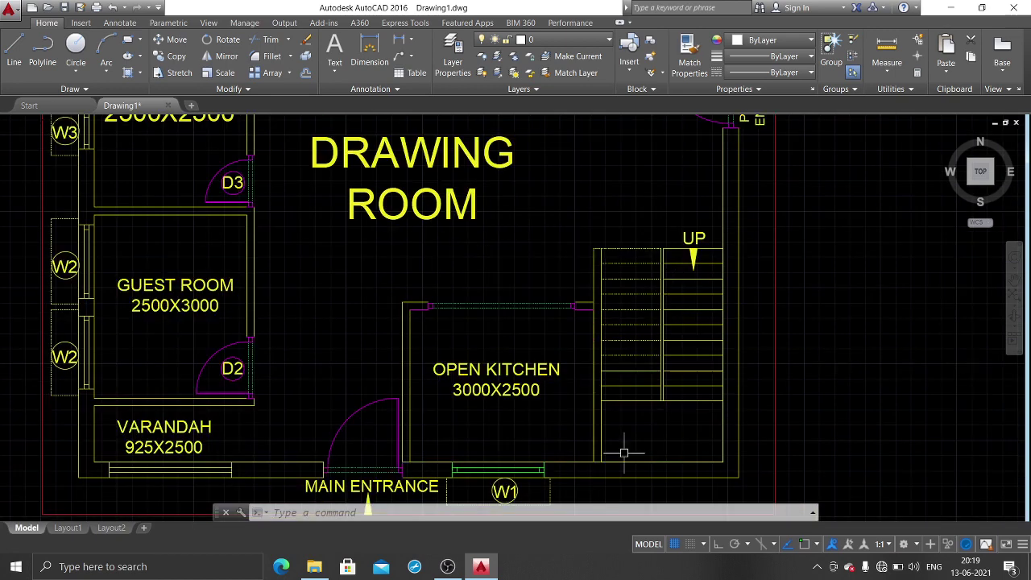
{"action": "scroll", "coordinate": [624, 453], "scroll_direction": "up", "scroll_amount": 1}
{"action": "scroll", "coordinate": [586, 428], "scroll_direction": "up", "scroll_amount": 1}
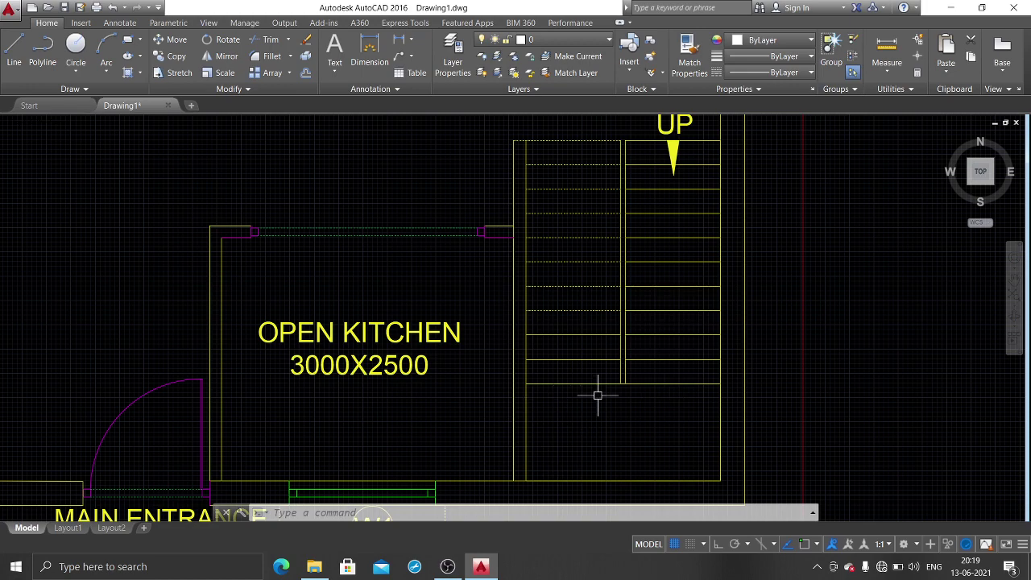
{"action": "middle_click_drag", "start_coordinate": [610, 386], "coordinate": [623, 421]}
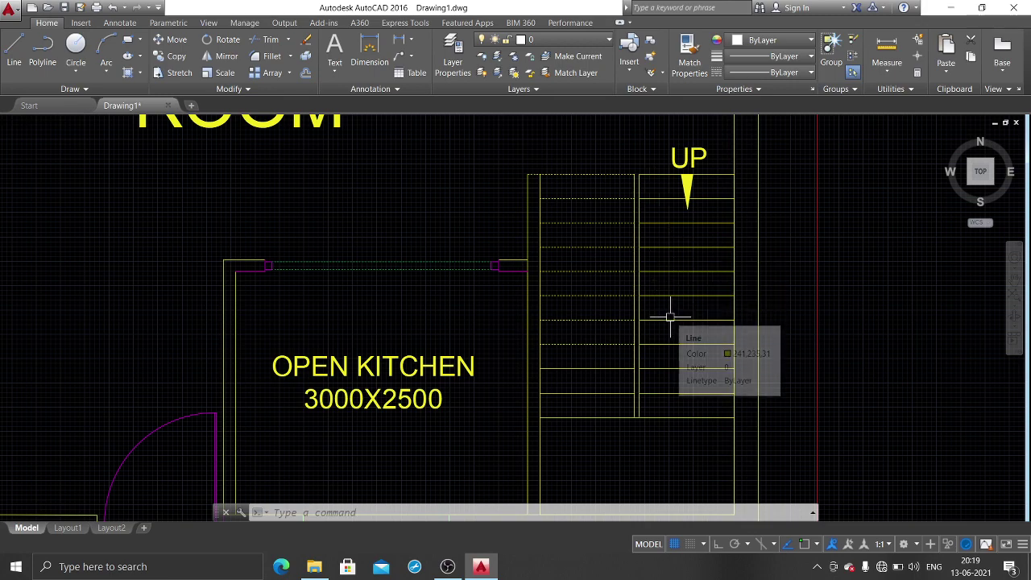
{"action": "scroll", "coordinate": [670, 346], "scroll_direction": "down", "scroll_amount": 2}
{"action": "scroll", "coordinate": [485, 392], "scroll_direction": "up", "scroll_amount": 2}
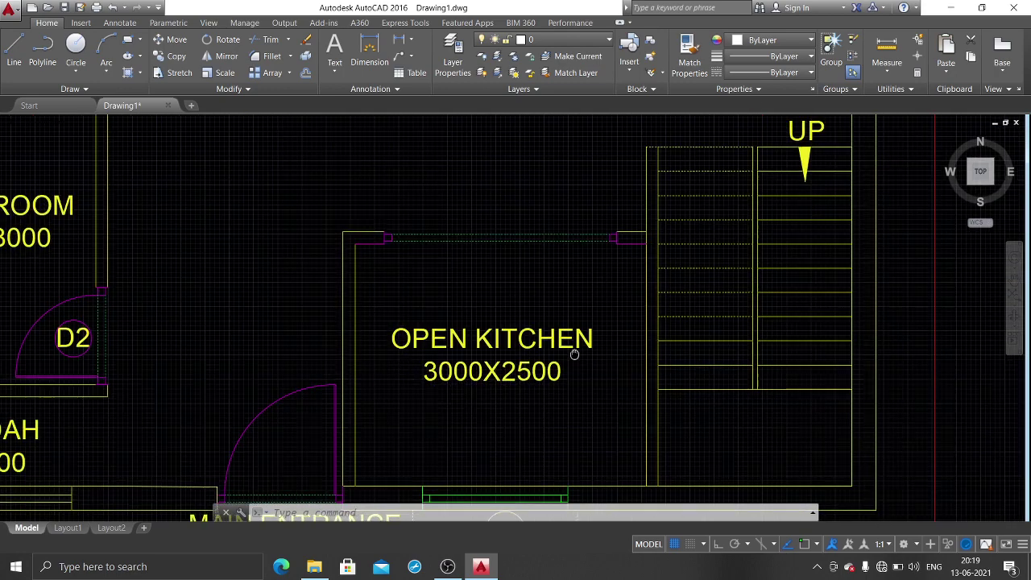
{"action": "middle_click_drag", "start_coordinate": [531, 375], "coordinate": [676, 326]}
{"action": "middle_click_drag", "start_coordinate": [488, 444], "coordinate": [470, 298]}
{"action": "scroll", "coordinate": [469, 299], "scroll_direction": "down", "scroll_amount": 3}
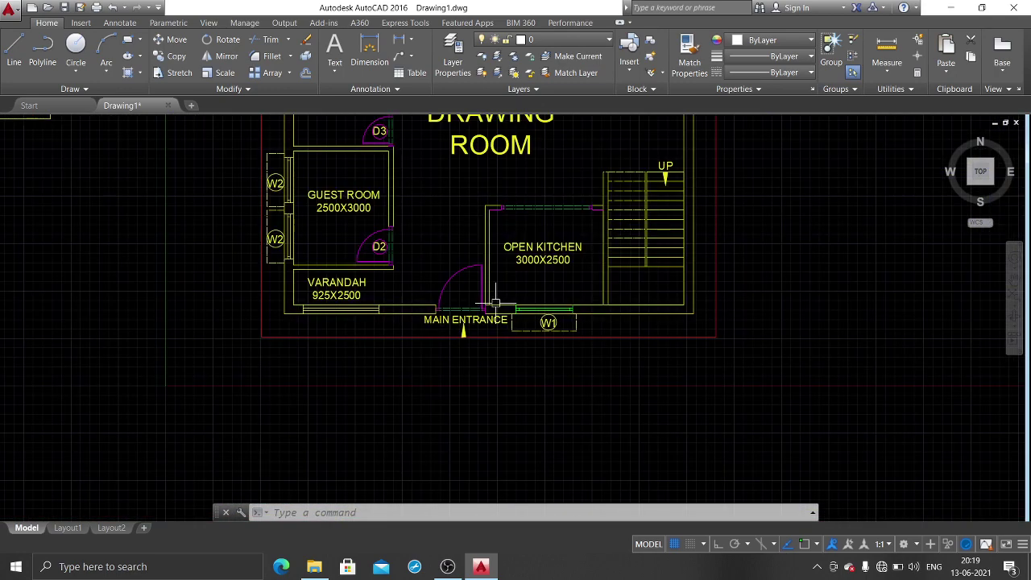
{"action": "middle_click_drag", "start_coordinate": [571, 148], "coordinate": [520, 308]}
{"action": "middle_click_drag", "start_coordinate": [506, 216], "coordinate": [504, 326]}
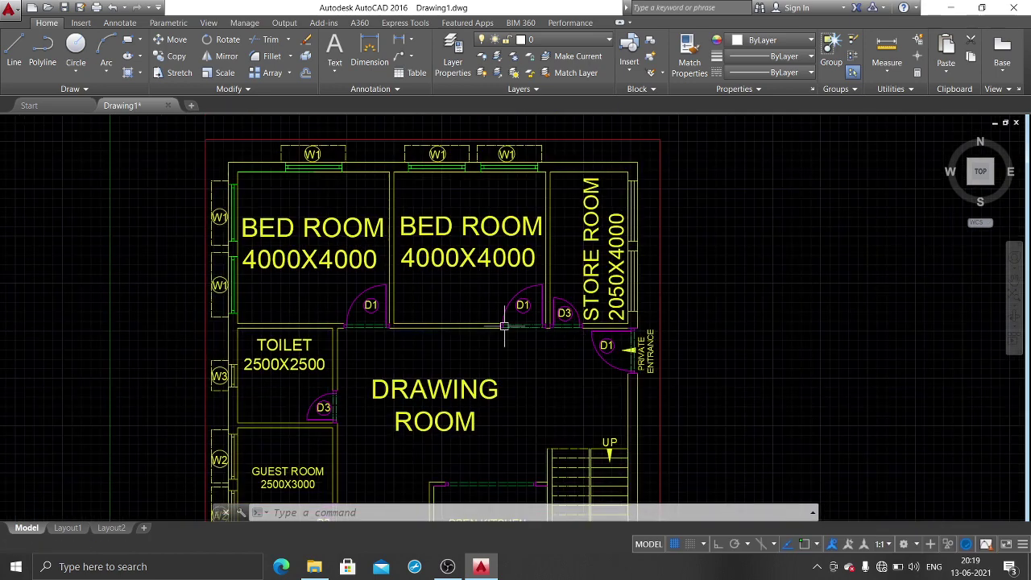
{"action": "middle_click_drag", "start_coordinate": [638, 230], "coordinate": [612, 233]}
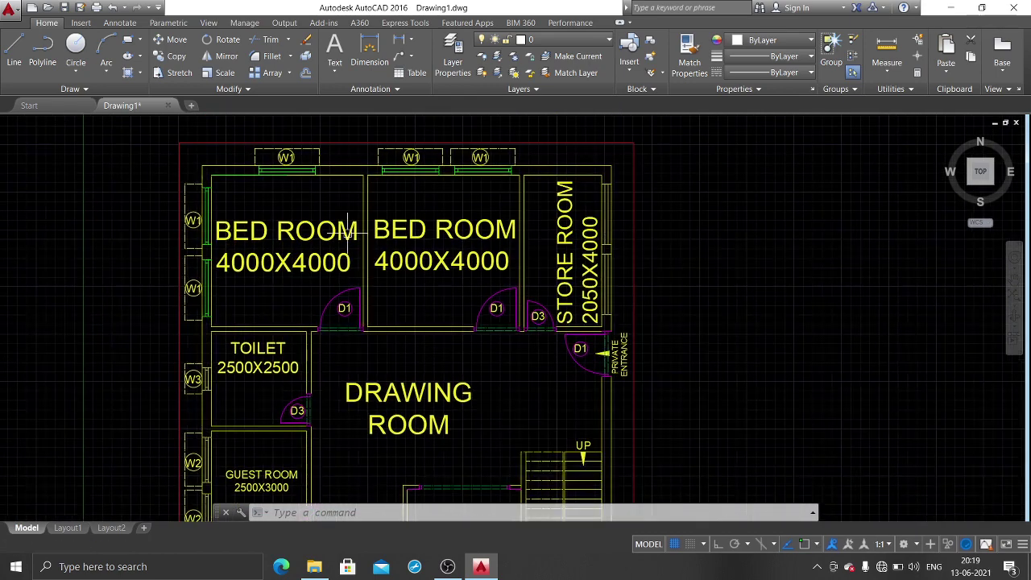
{"action": "scroll", "coordinate": [335, 203], "scroll_direction": "down", "scroll_amount": 2}
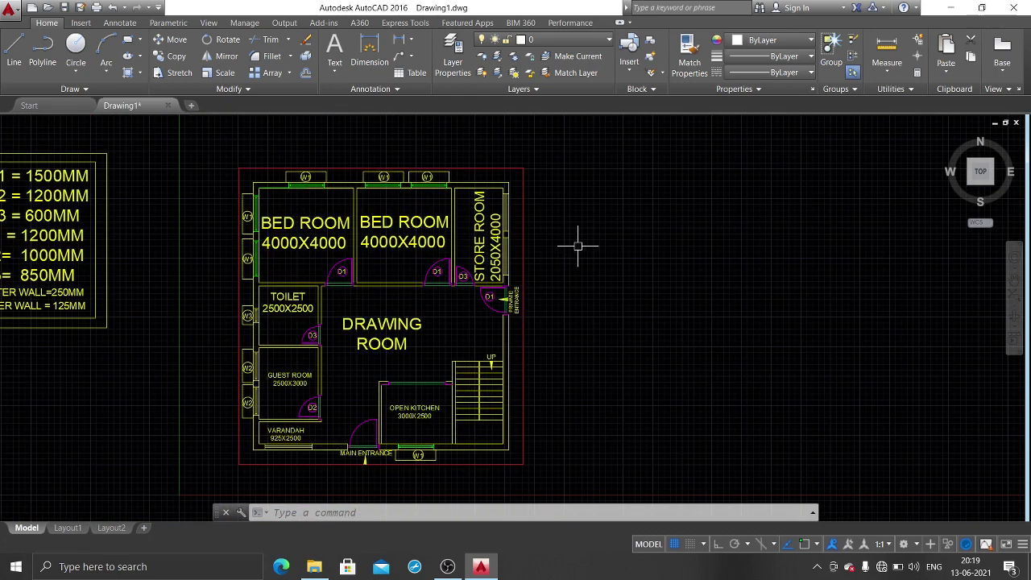
Step: Draw a vertical line to the right of the reference plan with ortho mode on
{"action": "type", "text": "l"}
{"action": "key", "text": "Return"}
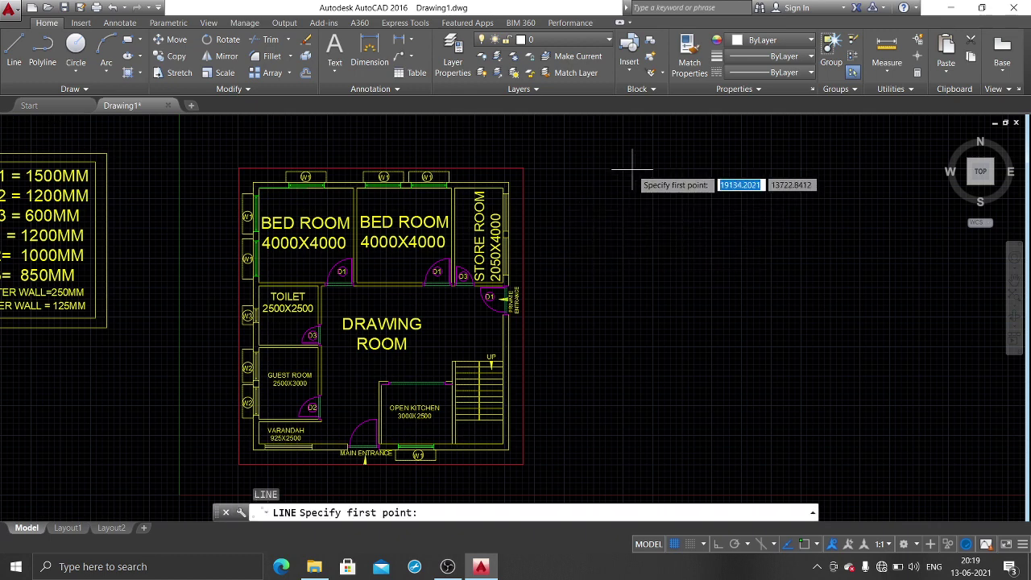
{"action": "left_click", "coordinate": [634, 171]}
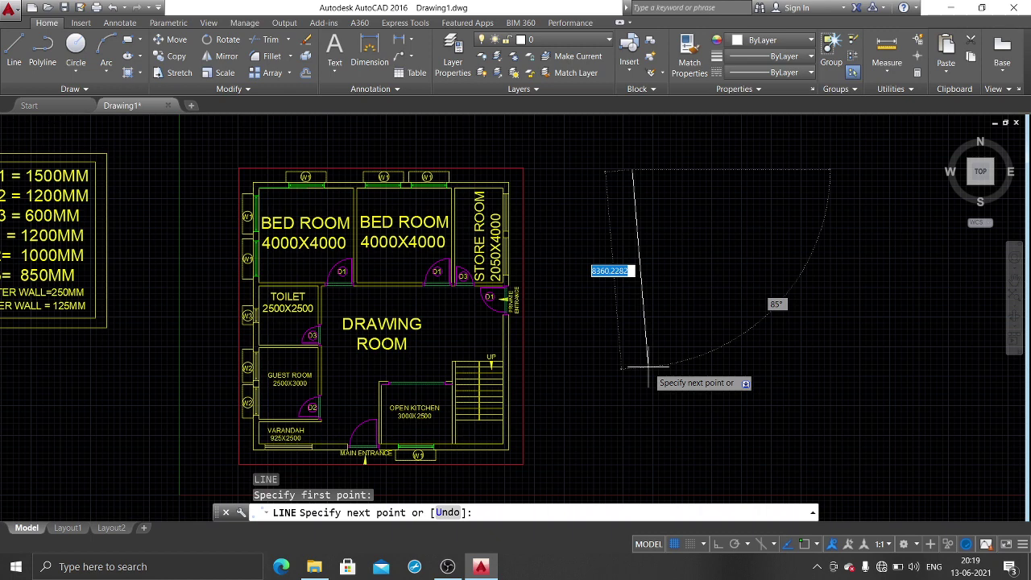
{"action": "key", "text": "F8"}
{"action": "type", "text": "400"}
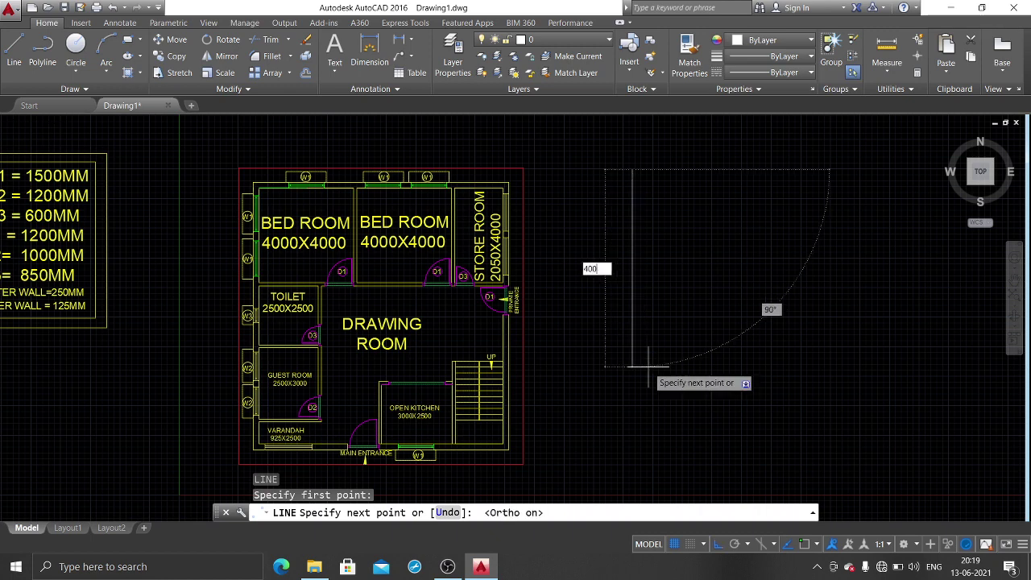
{"action": "key", "text": "Return"}
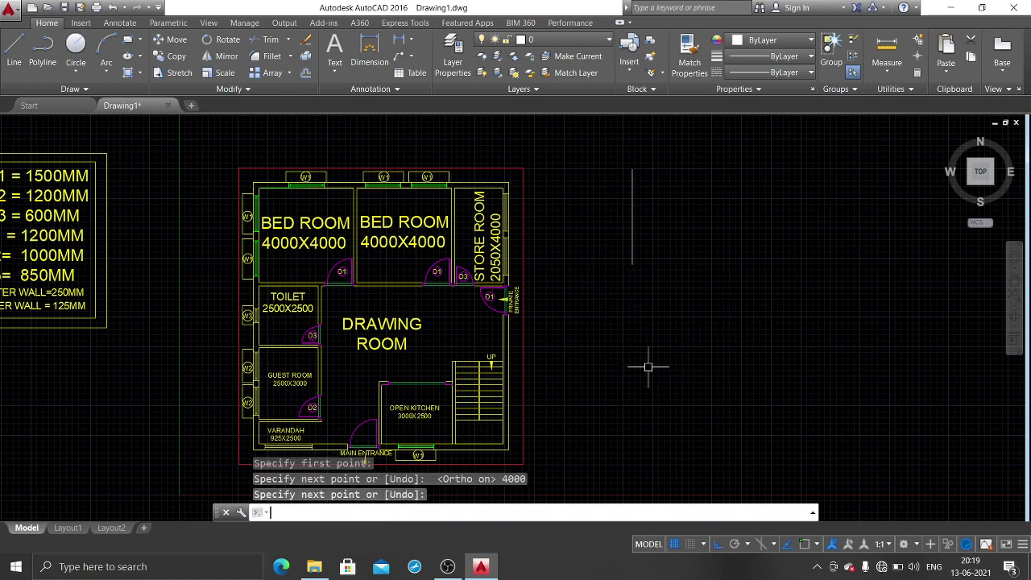
{"action": "key", "text": "Return"}
Step: Offset the vertical line 4000 to the right
{"action": "type", "text": "o"}
{"action": "key", "text": "Return"}
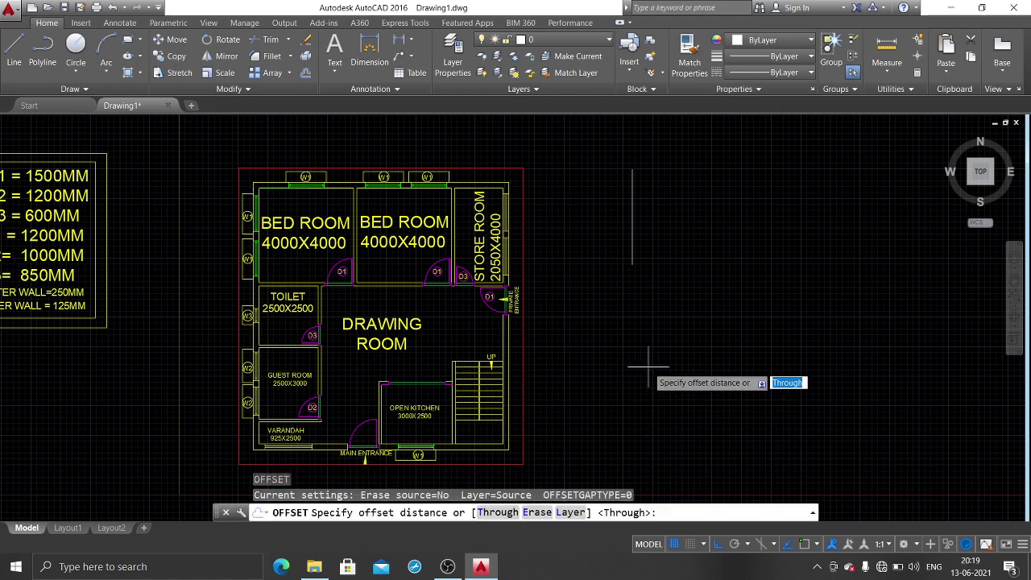
{"action": "type", "text": "4000"}
{"action": "key", "text": "Return"}
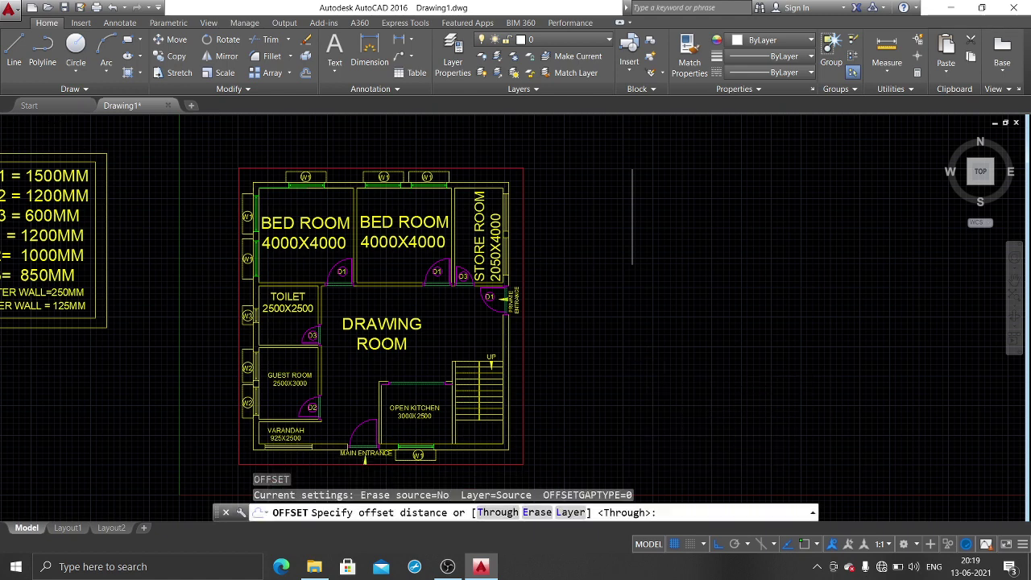
{"action": "left_click", "coordinate": [629, 228]}
{"action": "left_click", "coordinate": [753, 222]}
Step: Add a 125 wall-thickness copy to the right of the second vertical line, then set the offset back to 4000
{"action": "key", "text": "Return"}
{"action": "key", "text": "Return"}
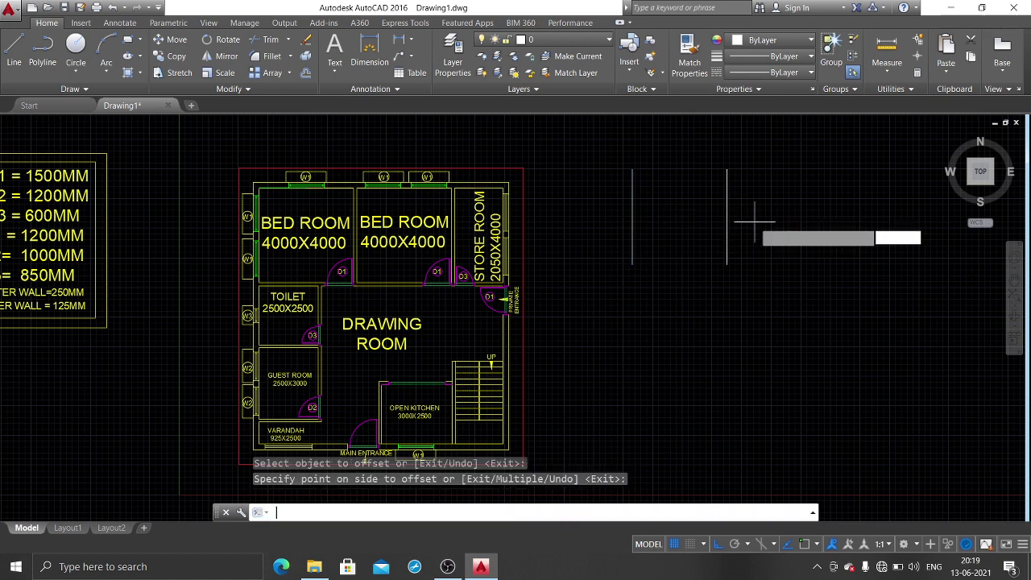
{"action": "type", "text": "125"}
{"action": "key", "text": "Return"}
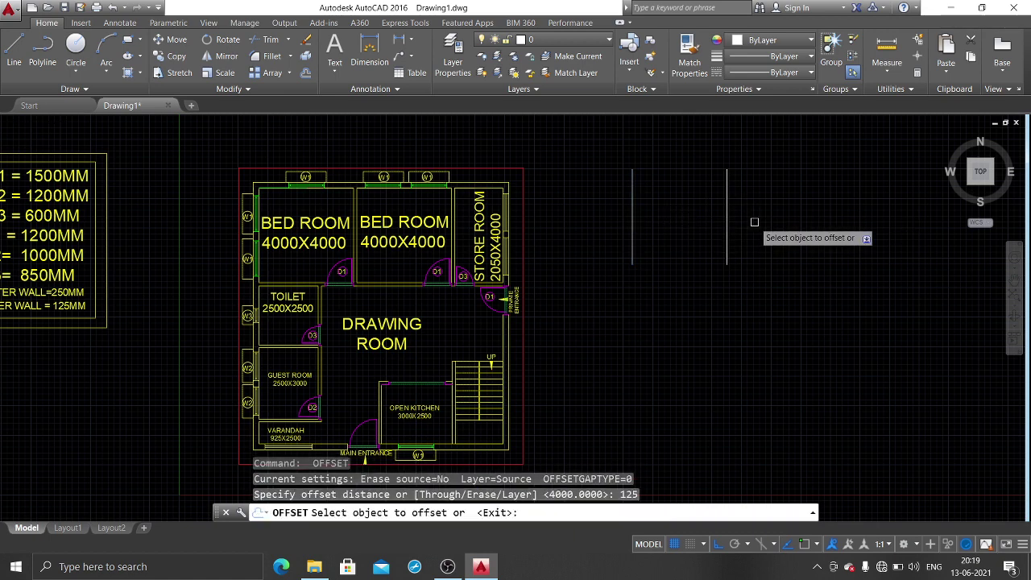
{"action": "left_click", "coordinate": [728, 184]}
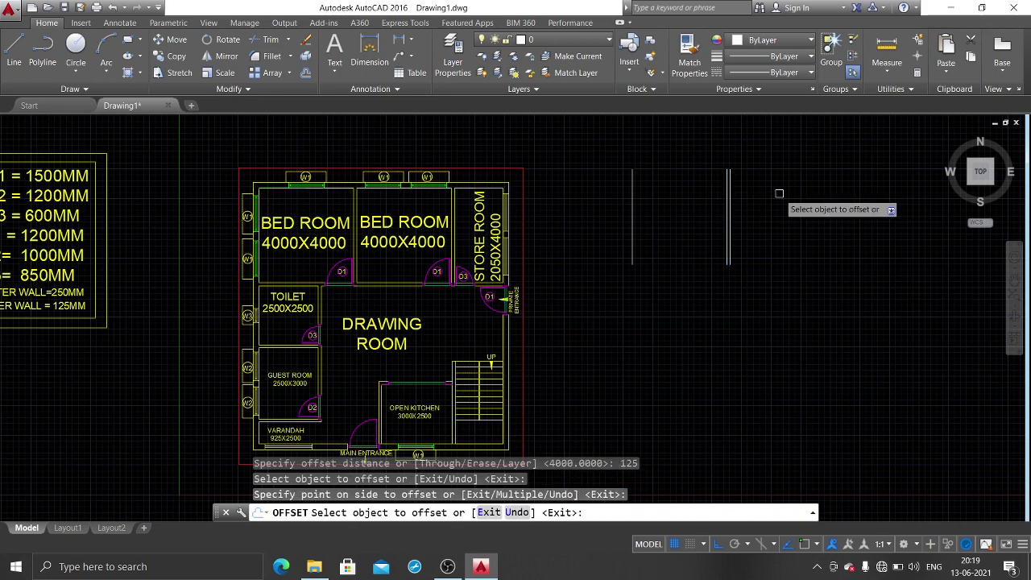
{"action": "left_click", "coordinate": [778, 194]}
{"action": "key", "text": "Return"}
{"action": "key", "text": "Return"}
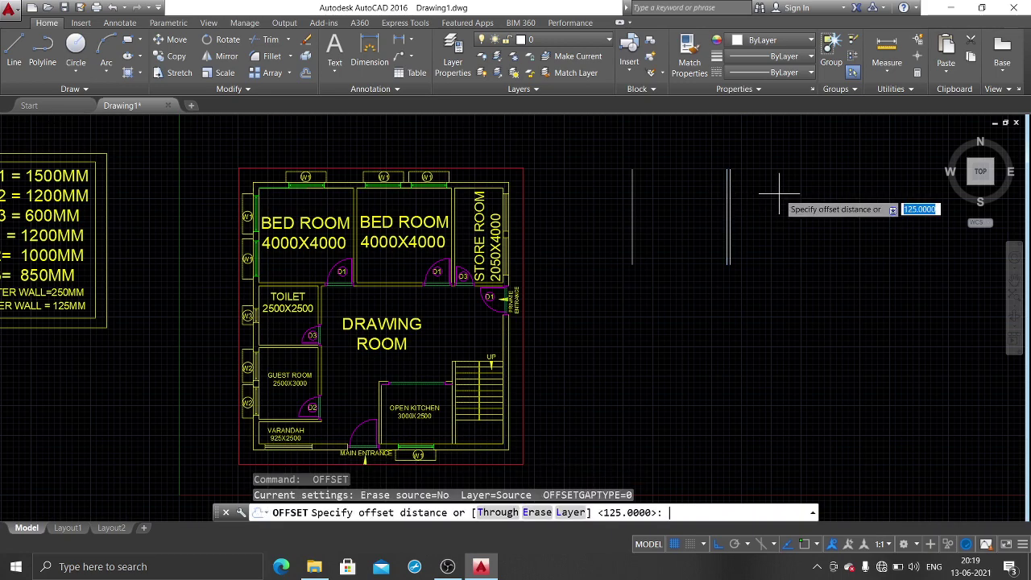
{"action": "type", "text": "4"}
{"action": "key", "text": "Return"}
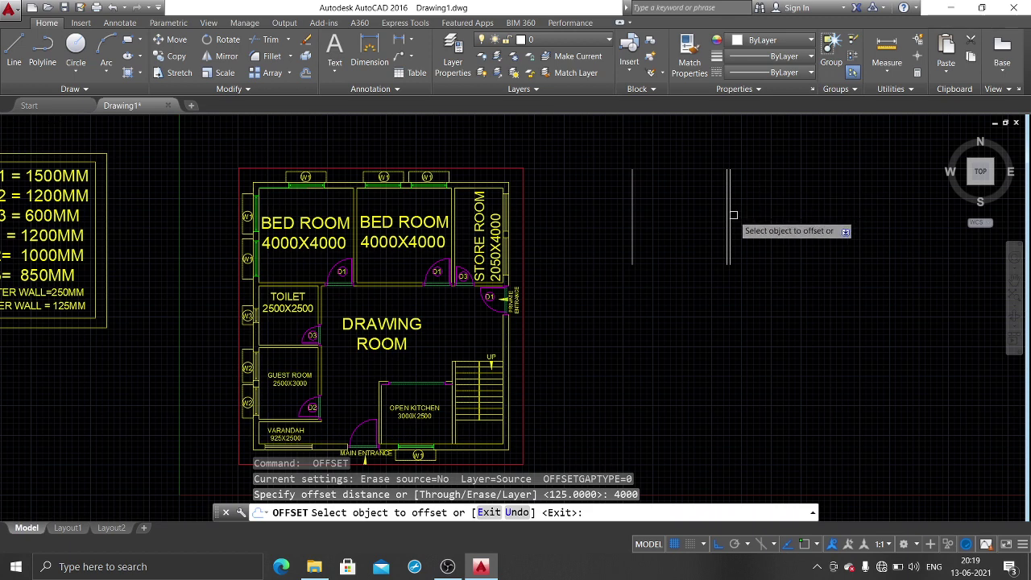
Step: Place a 4000 copy of the wall line and a 125 thickness line to its right
{"action": "left_click", "coordinate": [728, 188]}
{"action": "left_click", "coordinate": [828, 223]}
{"action": "key", "text": "Return"}
{"action": "type", "text": "o"}
{"action": "key", "text": "Return"}
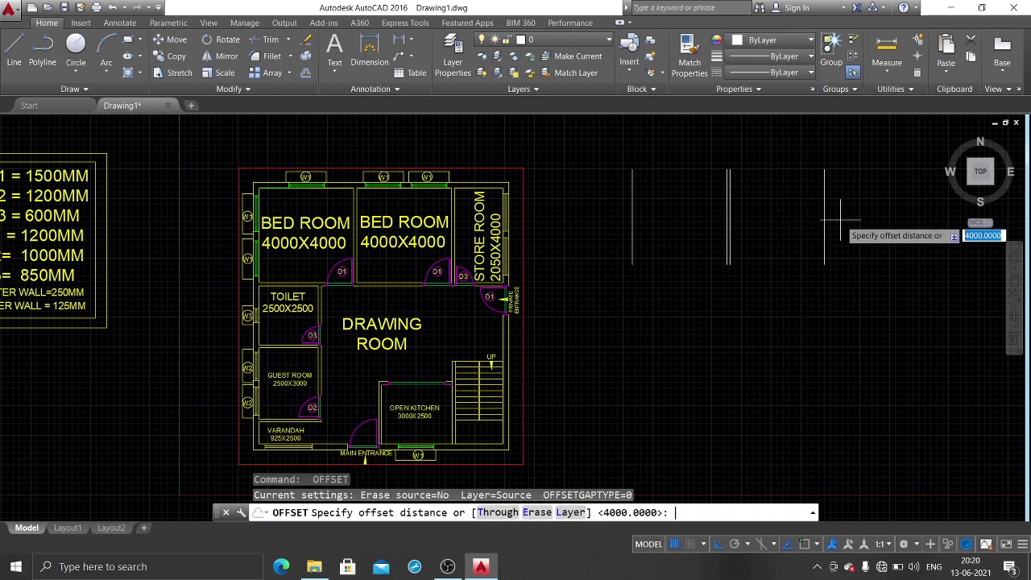
{"action": "type", "text": "125"}
{"action": "key", "text": "Return"}
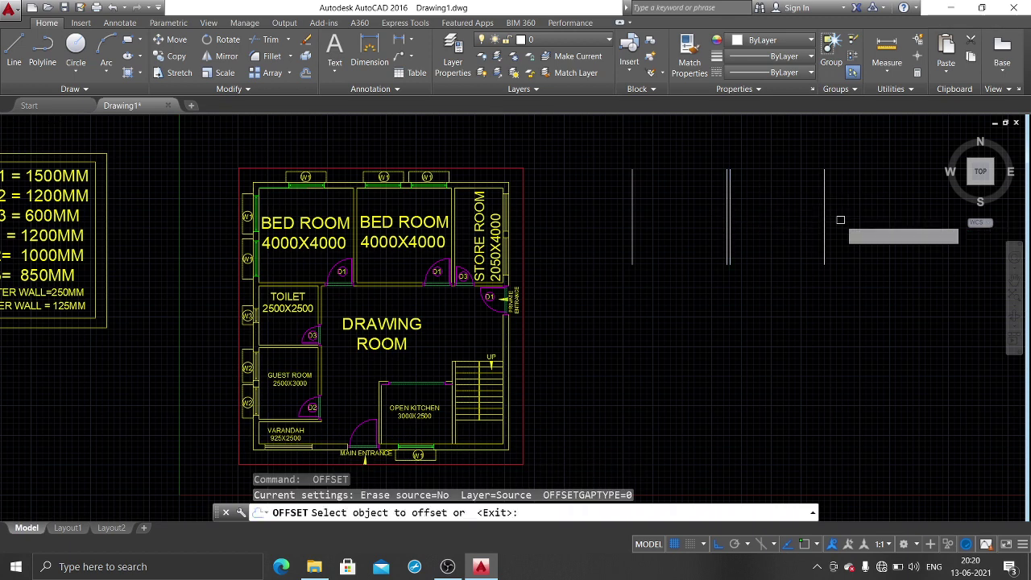
{"action": "left_click", "coordinate": [825, 210]}
{"action": "left_click", "coordinate": [871, 234]}
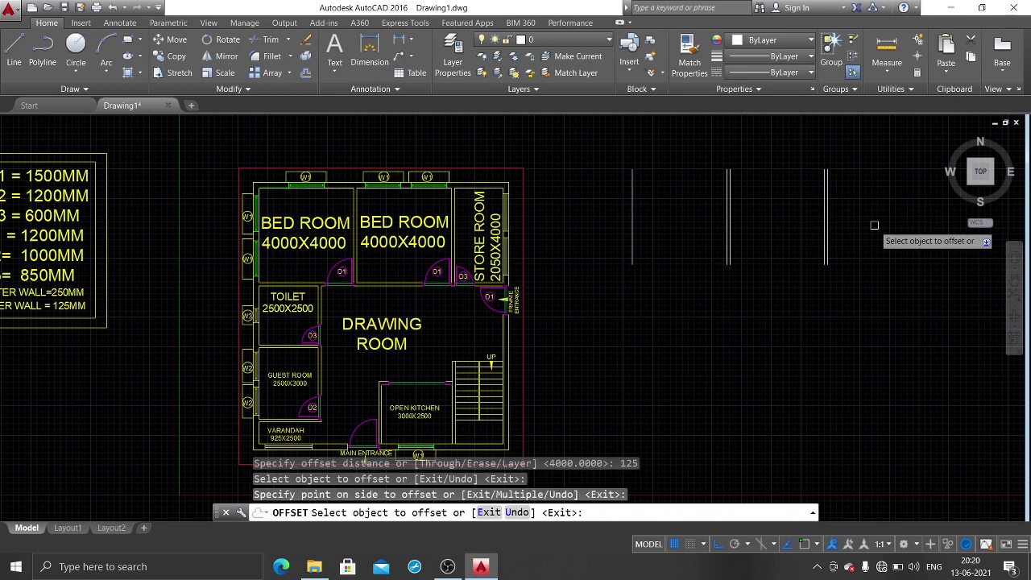
{"action": "key", "text": "Return"}
{"action": "key", "text": "Return"}
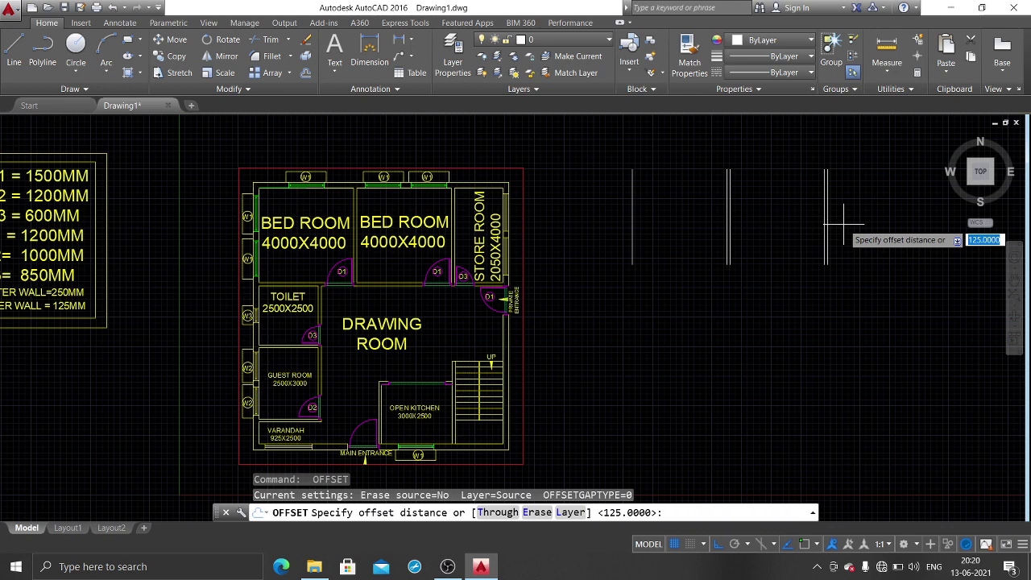
Step: Offset the rightmost wall line 2050 further to the right
{"action": "type", "text": "2050"}
{"action": "key", "text": "Return"}
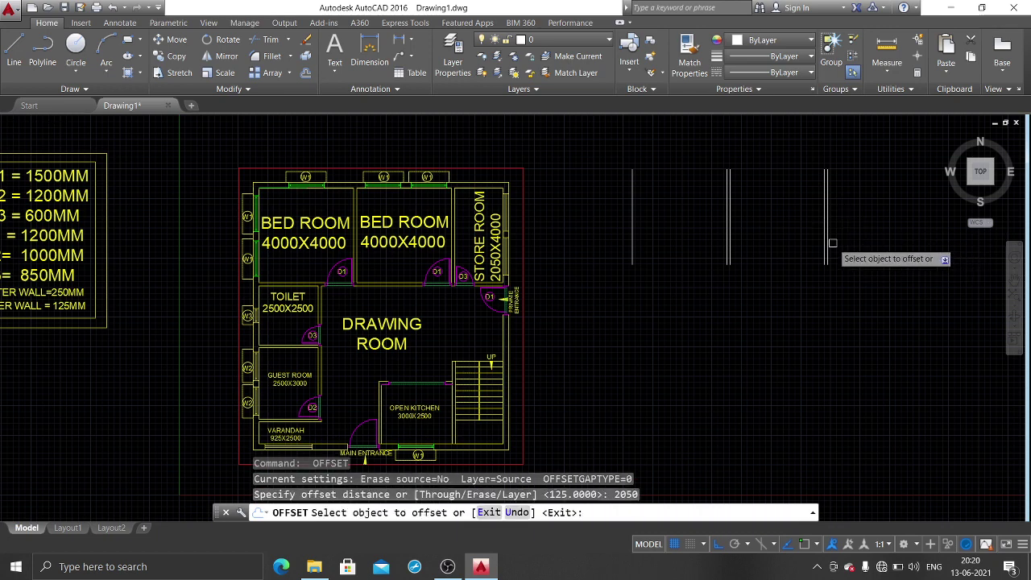
{"action": "left_click", "coordinate": [830, 242]}
{"action": "left_click", "coordinate": [866, 233]}
{"action": "key", "text": "Return"}
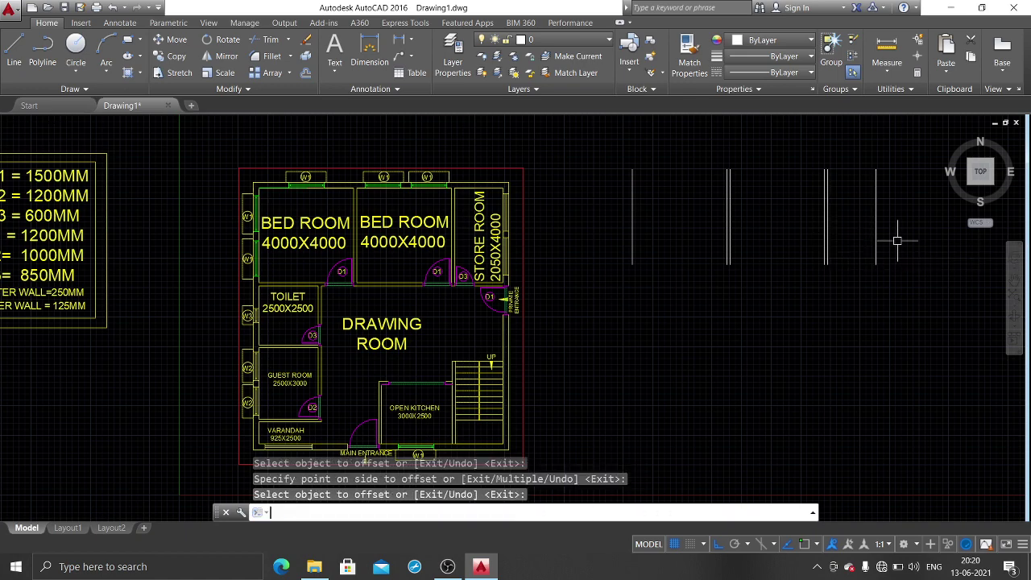
Step: Add 250 outer-wall thickness lines beyond the rightmost and leftmost wall lines
{"action": "key", "text": "Return"}
{"action": "type", "text": "250"}
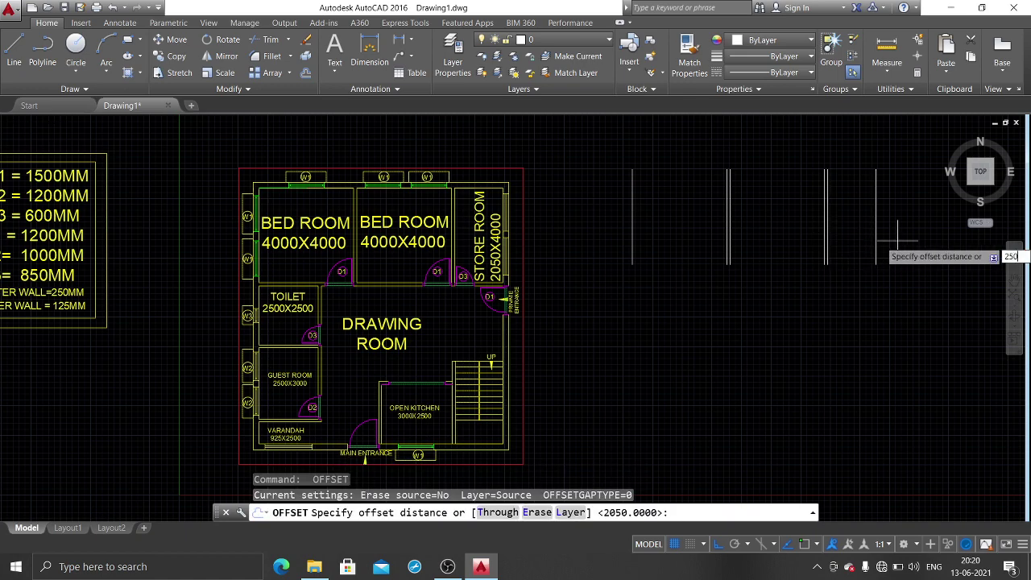
{"action": "key", "text": "Return"}
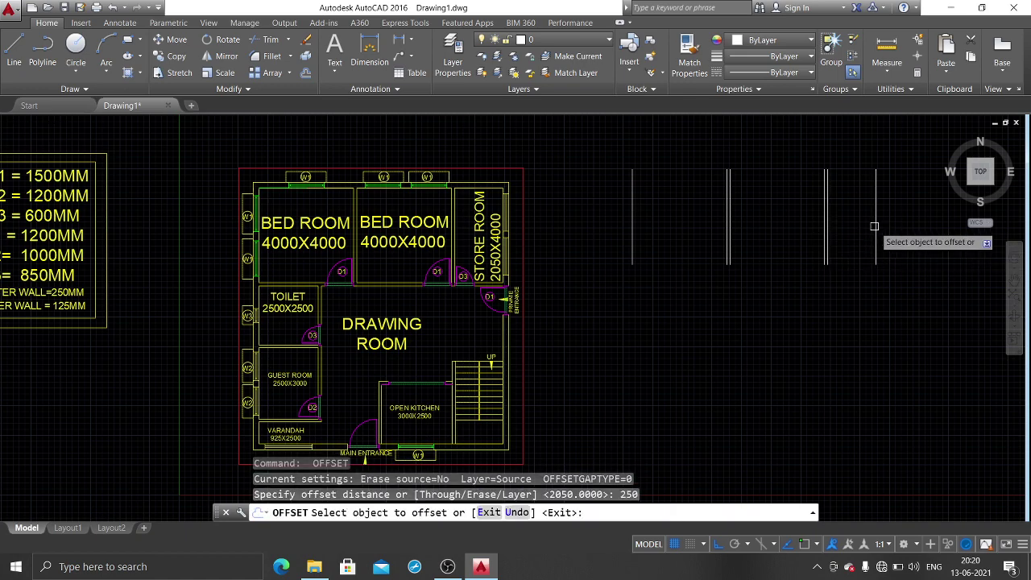
{"action": "left_click", "coordinate": [877, 214]}
{"action": "left_click", "coordinate": [885, 218]}
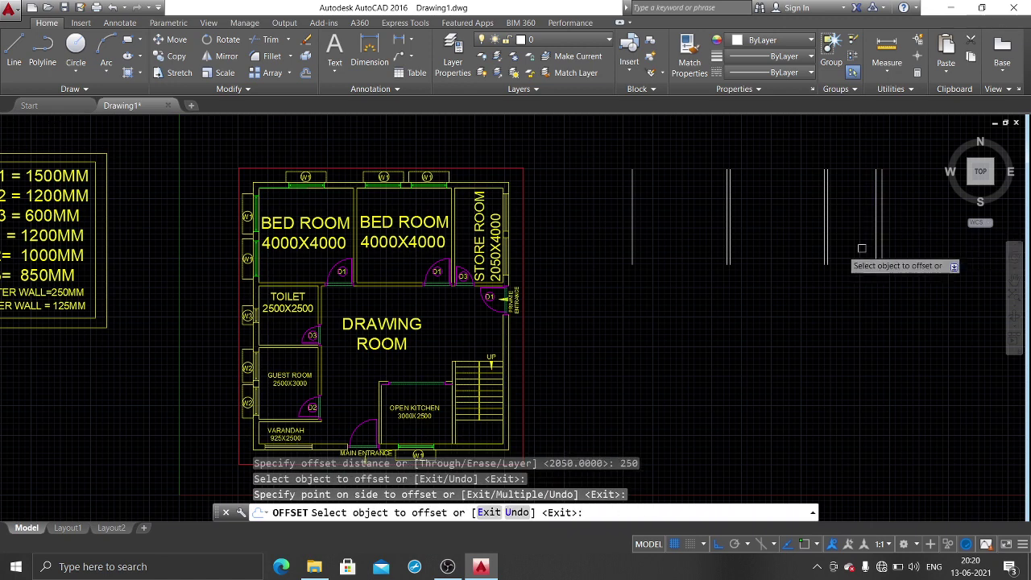
{"action": "left_click", "coordinate": [632, 224]}
{"action": "left_click", "coordinate": [569, 230]}
{"action": "key", "text": "Return"}
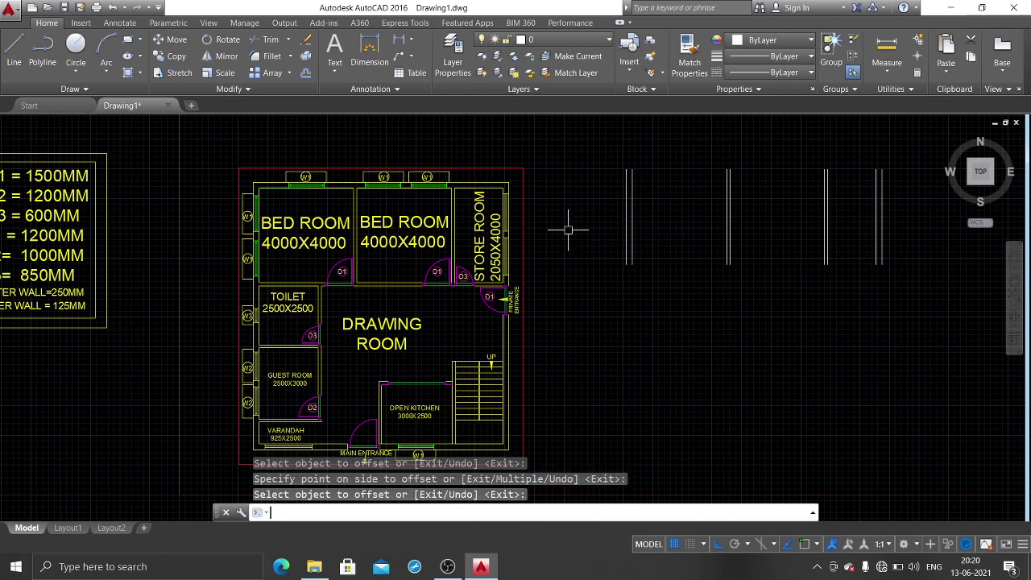
Step: Start the LINE command again after cancelling a first attempt
{"action": "type", "text": "l"}
{"action": "key", "text": "Return"}
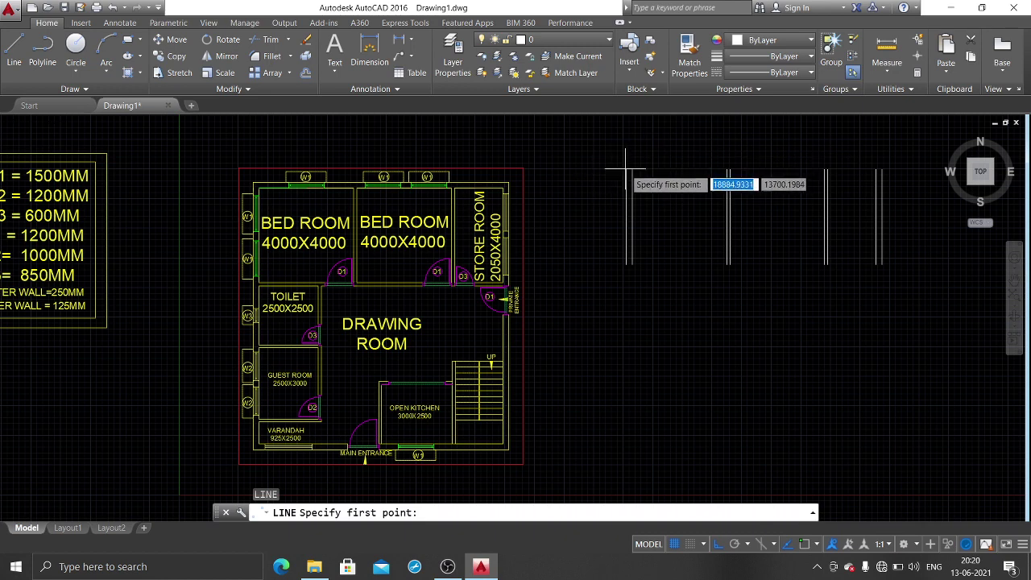
{"action": "key", "text": "Escape"}
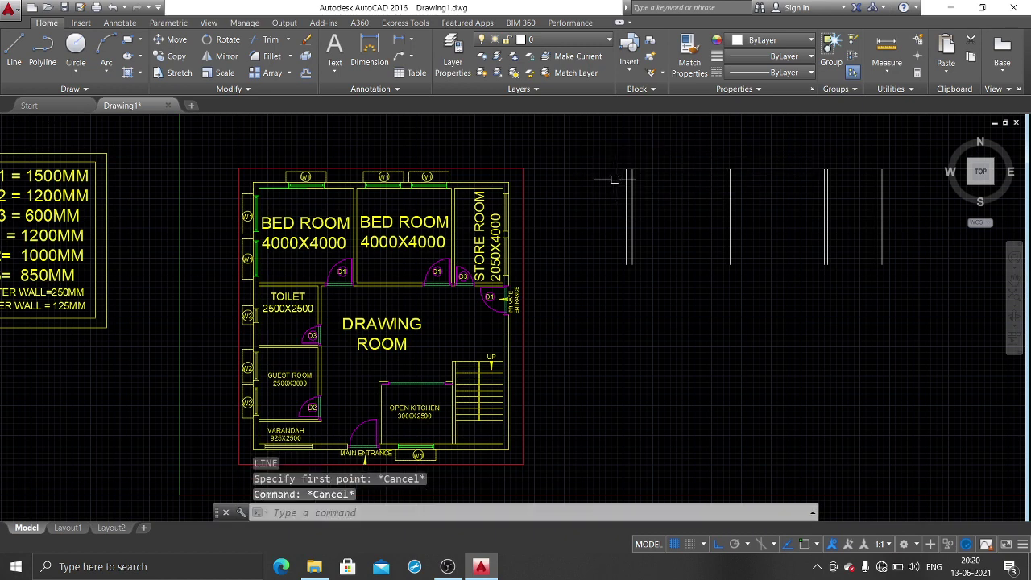
{"action": "type", "text": "l"}
{"action": "key", "text": "Return"}
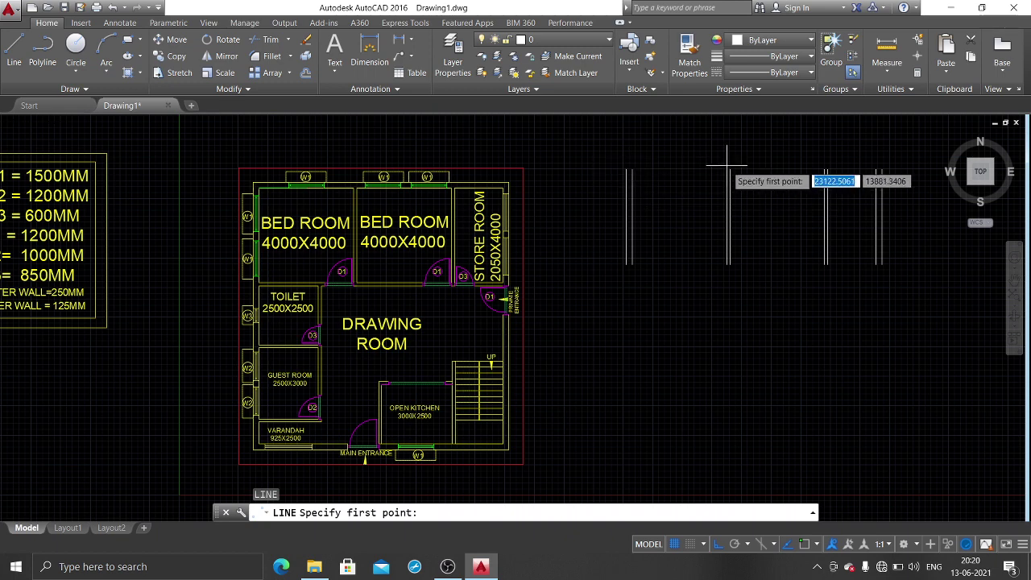
Step: Confirm all object snap modes, including endpoint and midpoint, in Drafting Settings
{"action": "key", "text": "Escape"}
{"action": "type", "text": "OS"}
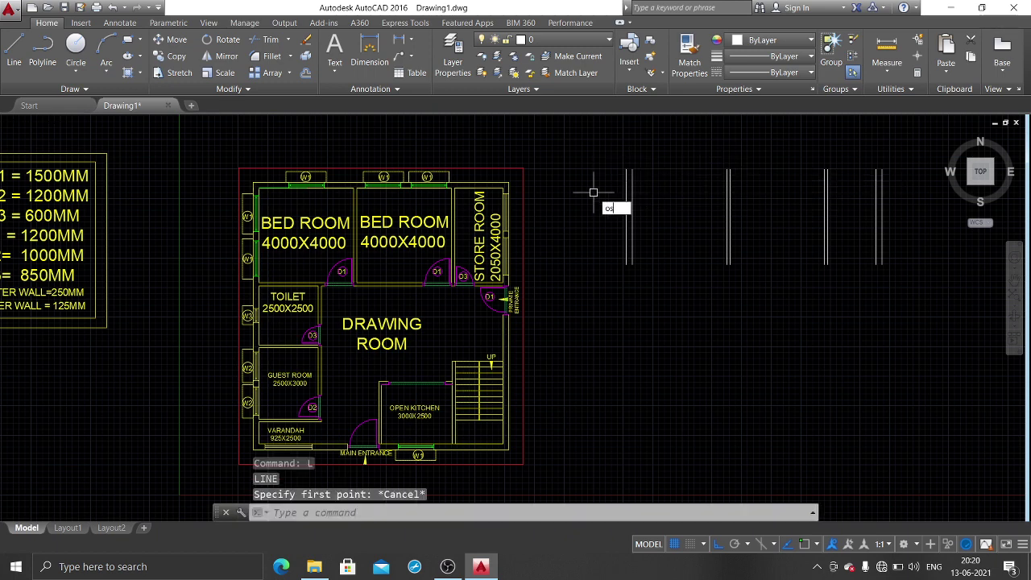
{"action": "key", "text": "Return"}
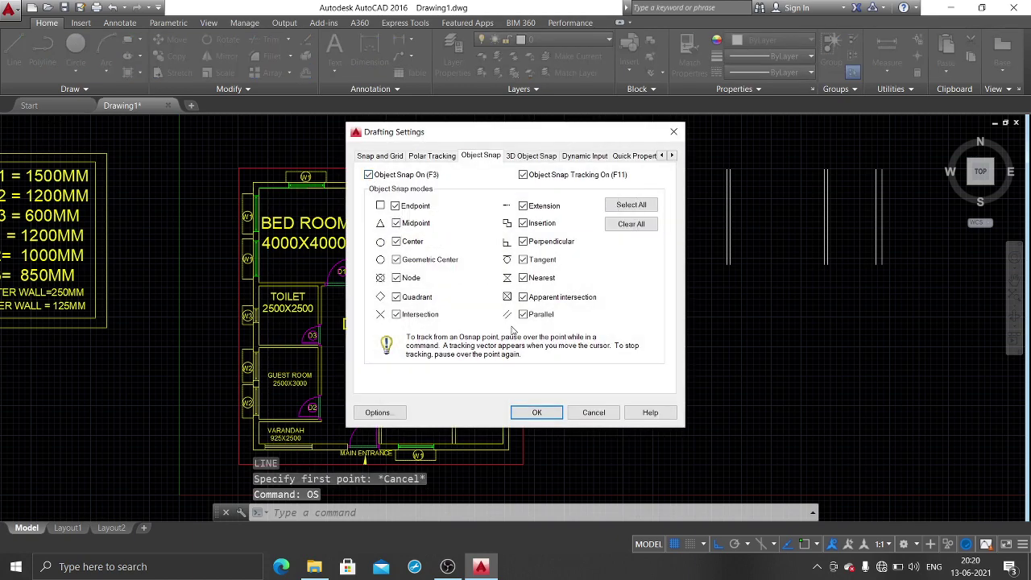
{"action": "left_click", "coordinate": [535, 412]}
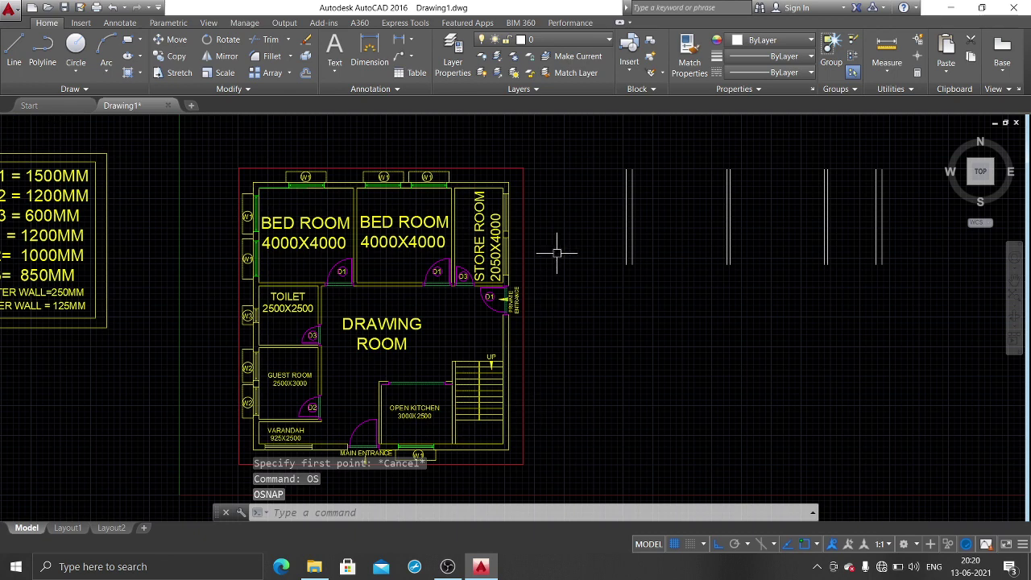
Step: Draw a top line from the leftmost to the rightmost wall top and offset it 250 upward
{"action": "type", "text": "l"}
{"action": "key", "text": "Return"}
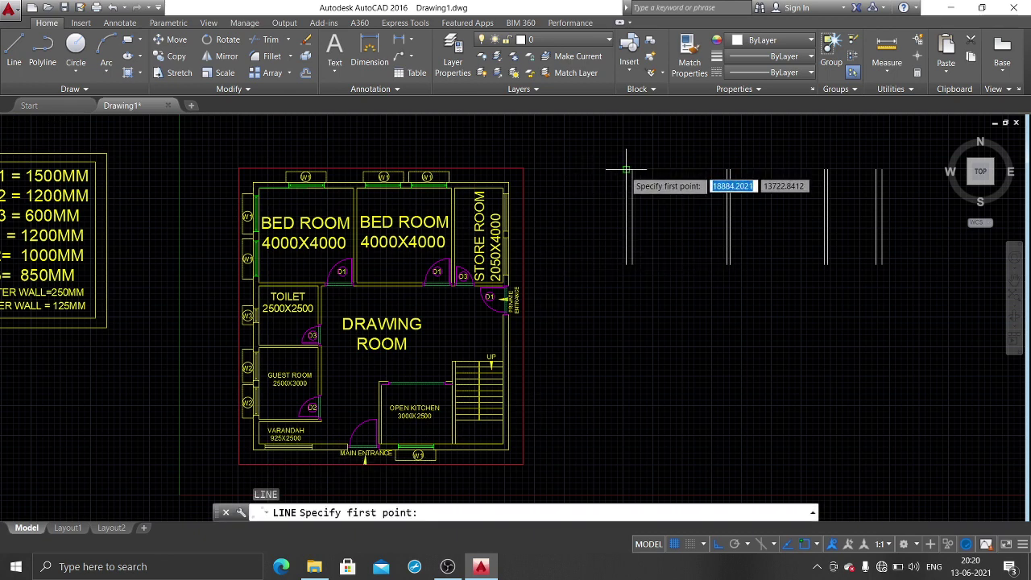
{"action": "left_click", "coordinate": [626, 171]}
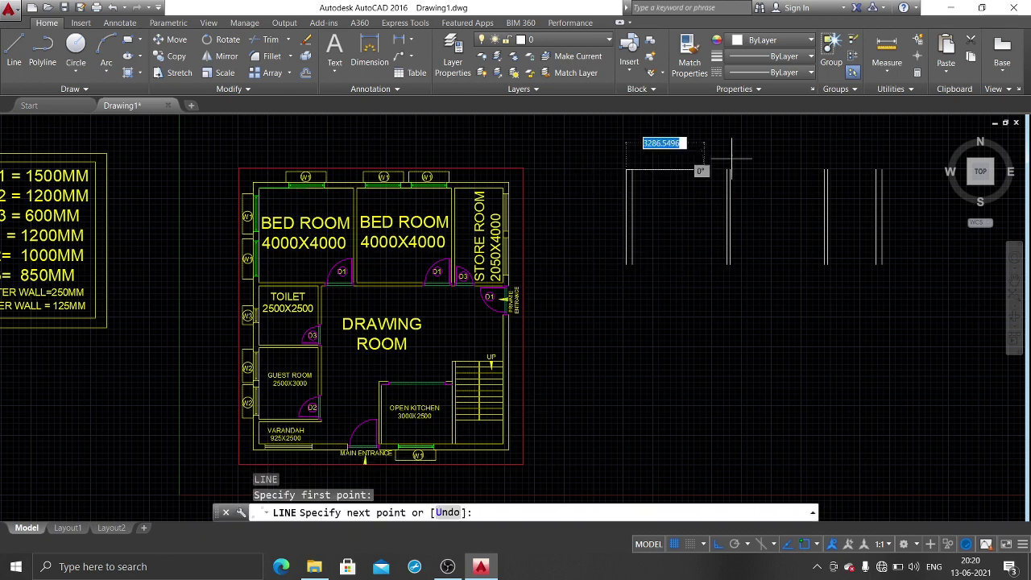
{"action": "left_click", "coordinate": [883, 171]}
{"action": "key", "text": "Return"}
{"action": "type", "text": "o"}
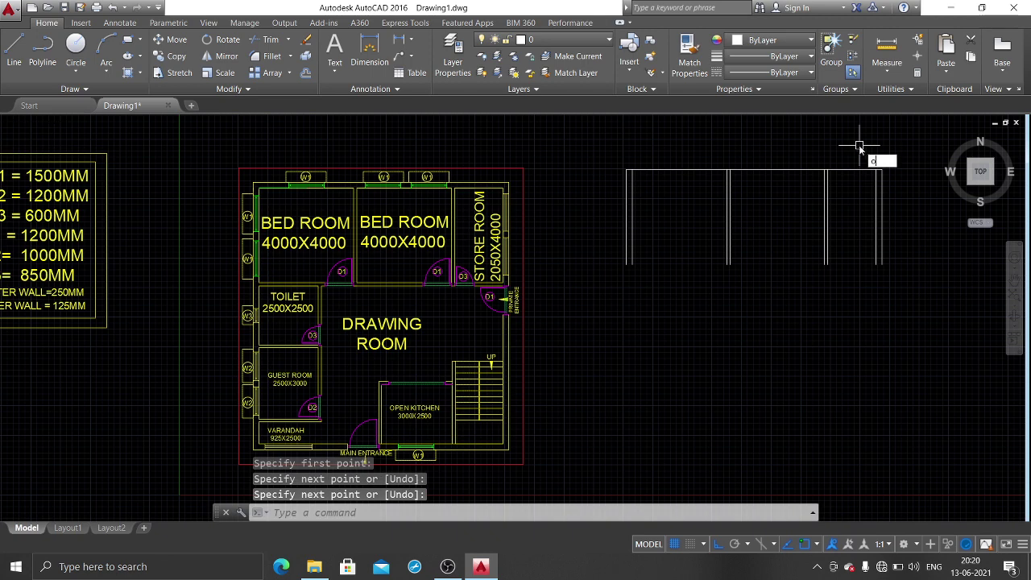
{"action": "key", "text": "Return"}
{"action": "type", "text": "250"}
{"action": "key", "text": "Return"}
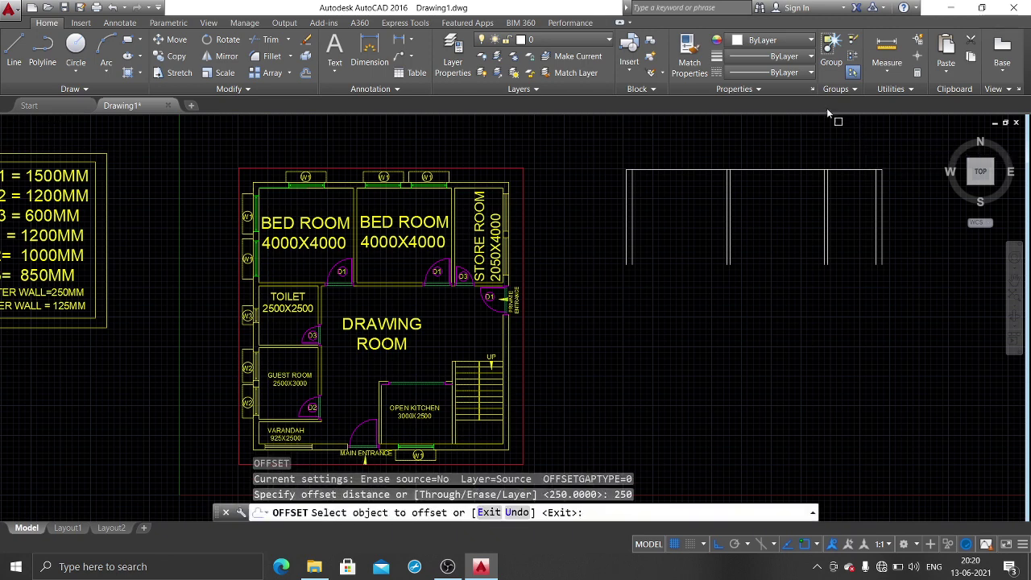
{"action": "left_click", "coordinate": [793, 171]}
{"action": "left_click", "coordinate": [811, 135]}
{"action": "key", "text": "Return"}
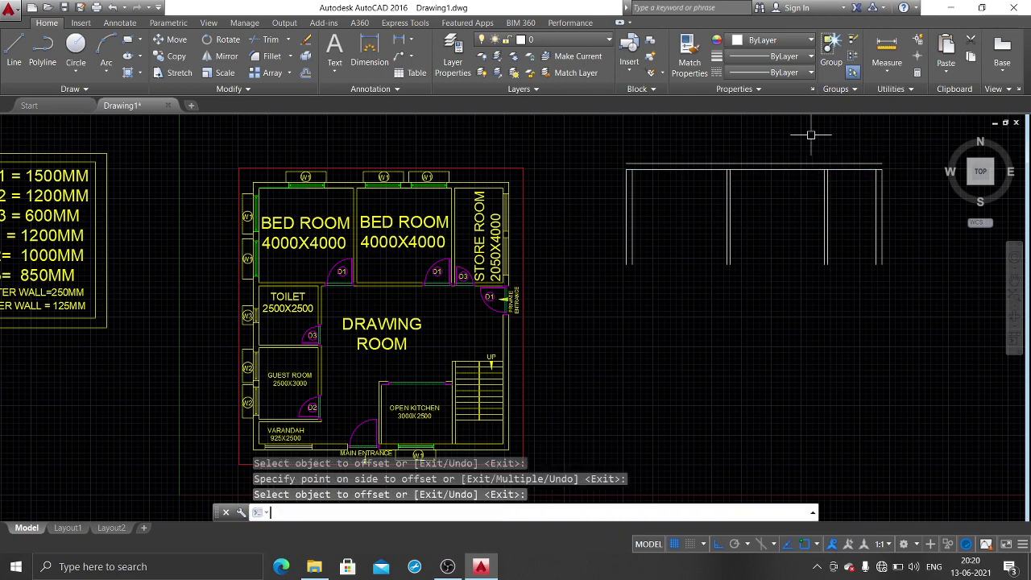
Step: Extend the left outer wall line up to the new top line
{"action": "scroll", "coordinate": [741, 156], "scroll_direction": "up", "scroll_amount": 3}
{"action": "middle_click_drag", "start_coordinate": [740, 180], "coordinate": [595, 188]}
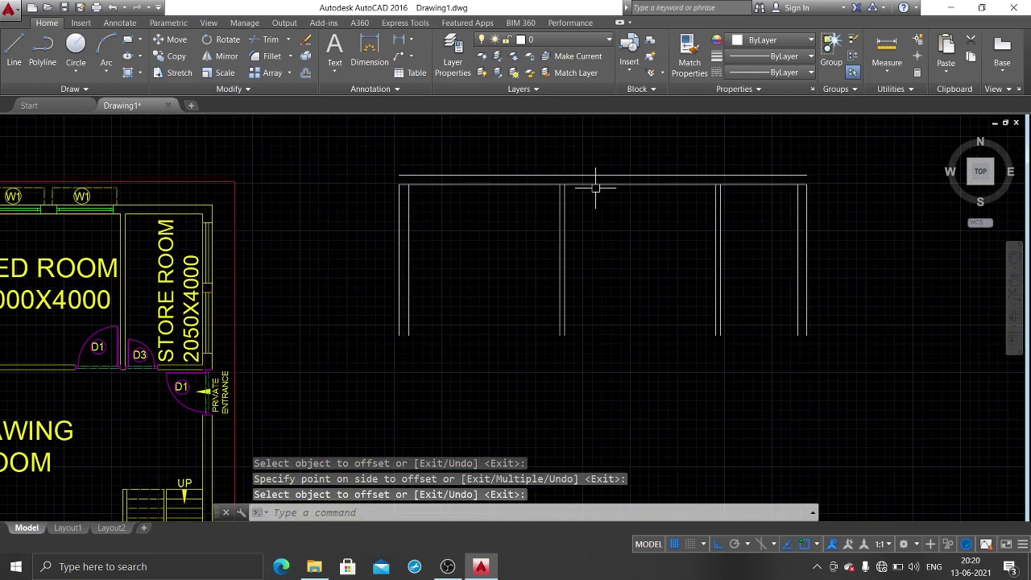
{"action": "type", "text": "ex"}
{"action": "key", "text": "Return"}
{"action": "key", "text": "Return"}
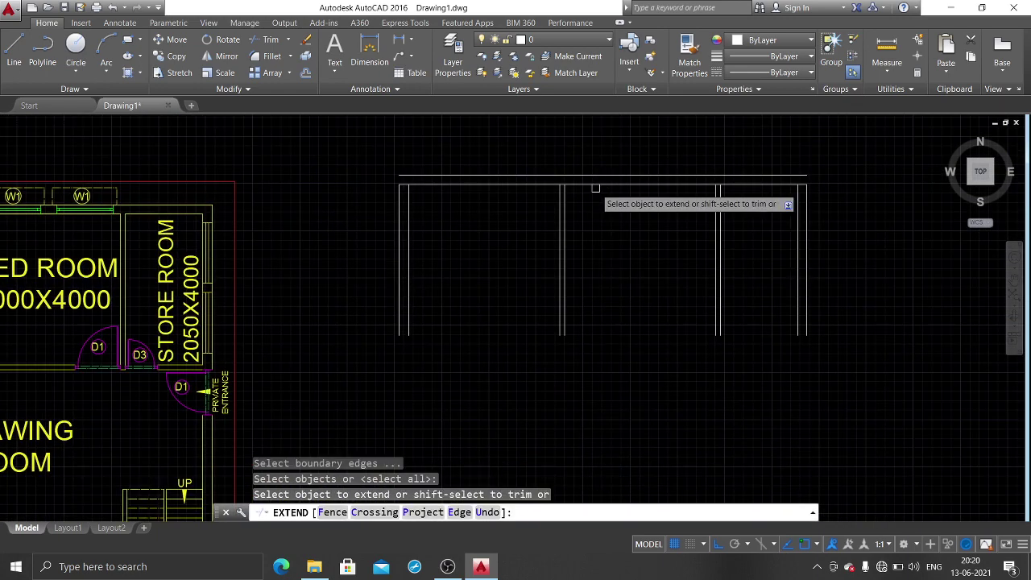
{"action": "left_click", "coordinate": [400, 233]}
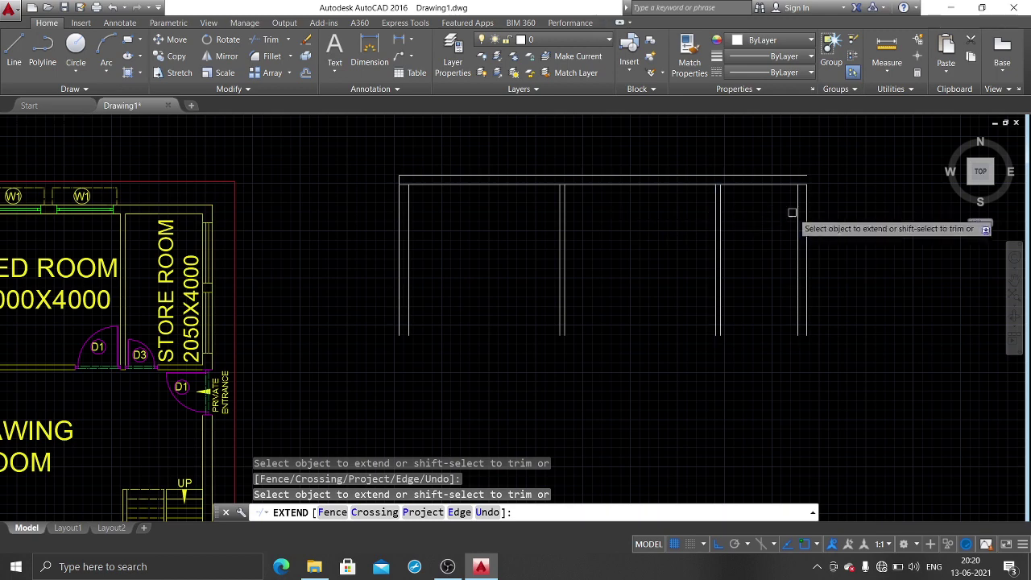
{"action": "scroll", "coordinate": [740, 374], "scroll_direction": "down", "scroll_amount": 2}
{"action": "key", "text": "Return"}
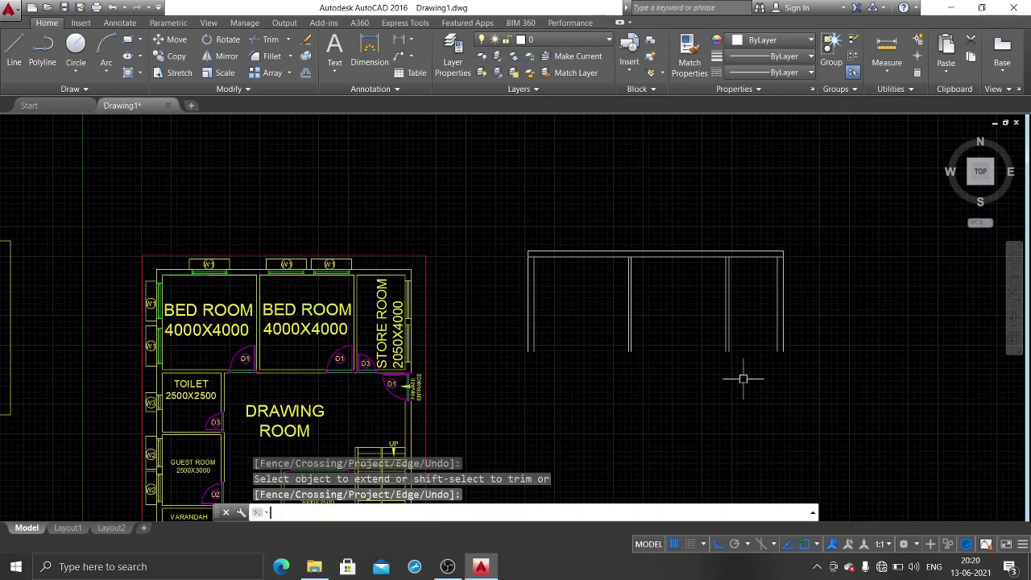
Step: Draw the bottom wall line from the bottom-left to the bottom-right wall corner
{"action": "type", "text": "l"}
{"action": "key", "text": "Return"}
{"action": "scroll", "coordinate": [724, 338], "scroll_direction": "up", "scroll_amount": 2}
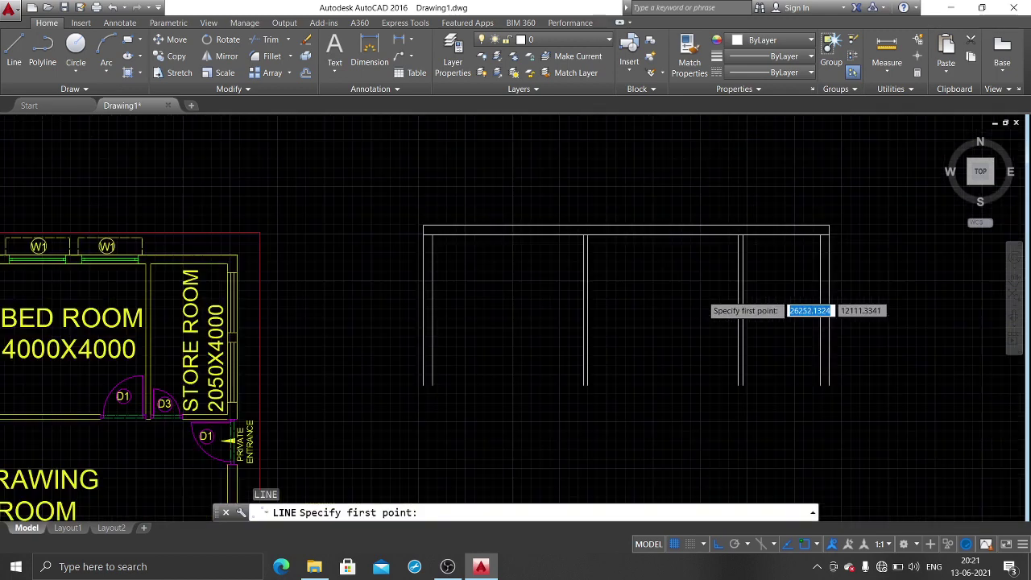
{"action": "scroll", "coordinate": [681, 274], "scroll_direction": "up", "scroll_amount": 1}
{"action": "middle_click_drag", "start_coordinate": [682, 274], "coordinate": [656, 220]}
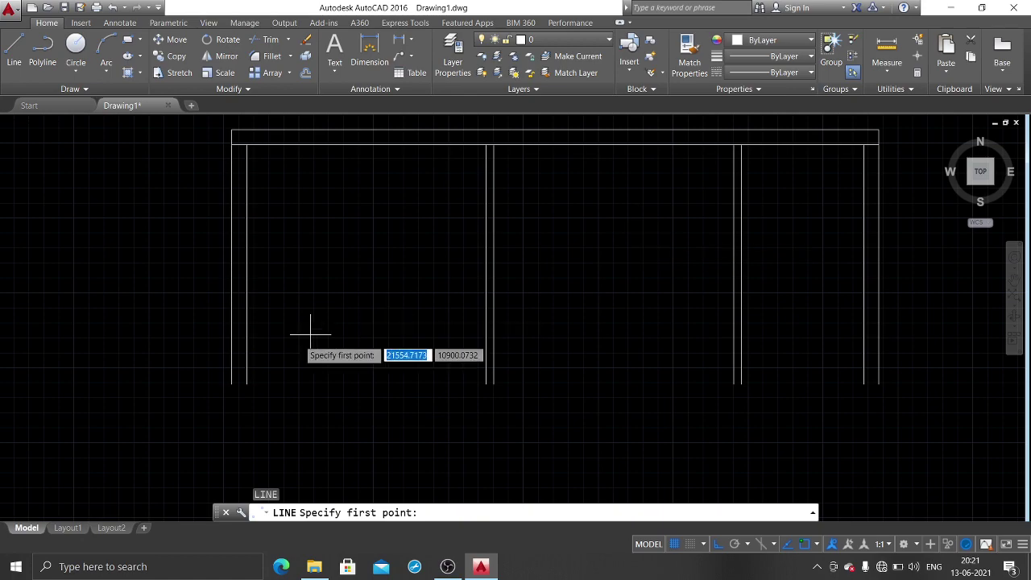
{"action": "left_click", "coordinate": [232, 384]}
{"action": "left_click", "coordinate": [878, 384]}
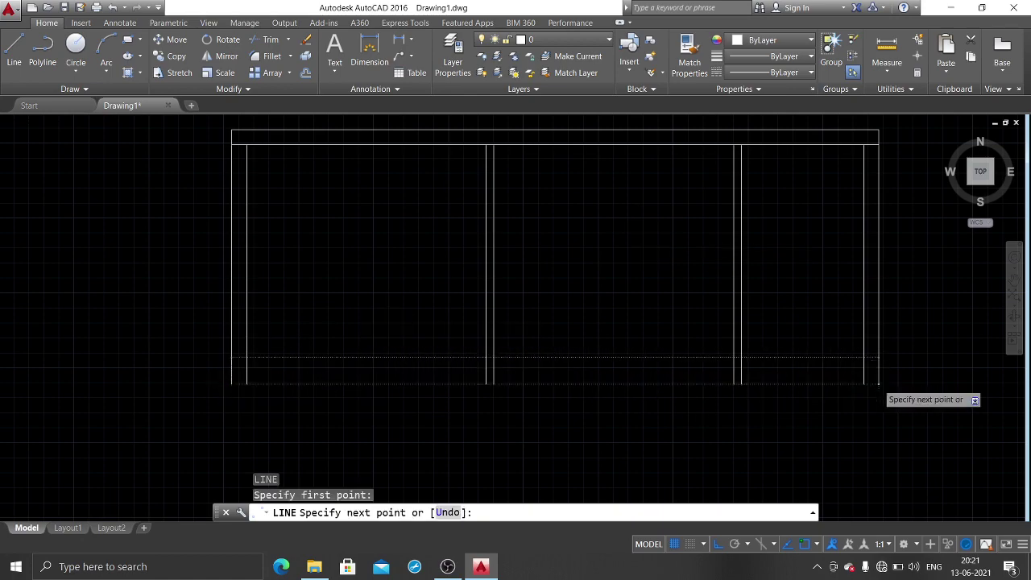
{"action": "key", "text": "Return"}
Step: Offset the bottom wall line 125 downward for wall thickness
{"action": "scroll", "coordinate": [878, 384], "scroll_direction": "down", "scroll_amount": 3}
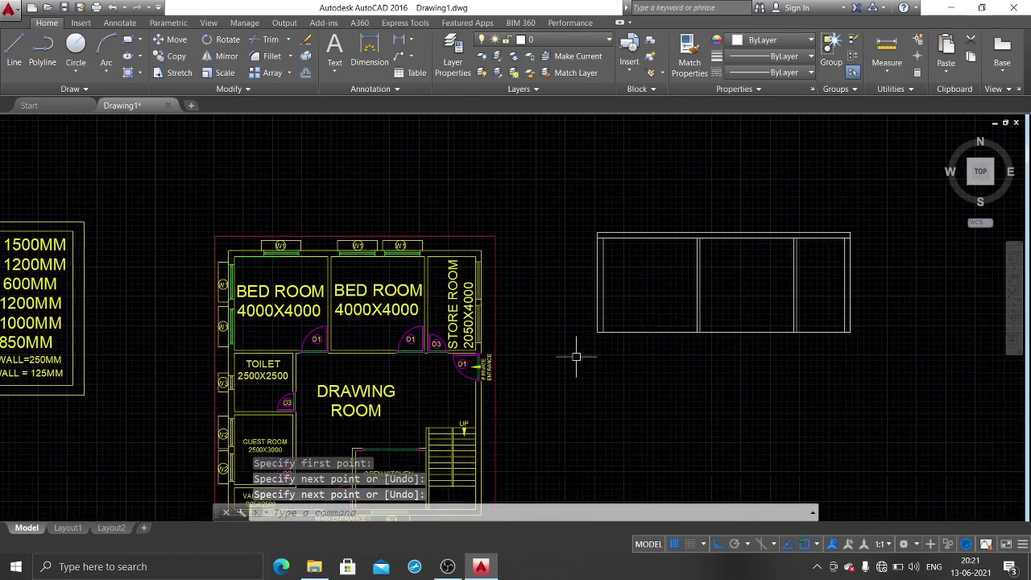
{"action": "scroll", "coordinate": [407, 340], "scroll_direction": "up", "scroll_amount": 1}
{"action": "scroll", "coordinate": [547, 357], "scroll_direction": "down", "scroll_amount": 2}
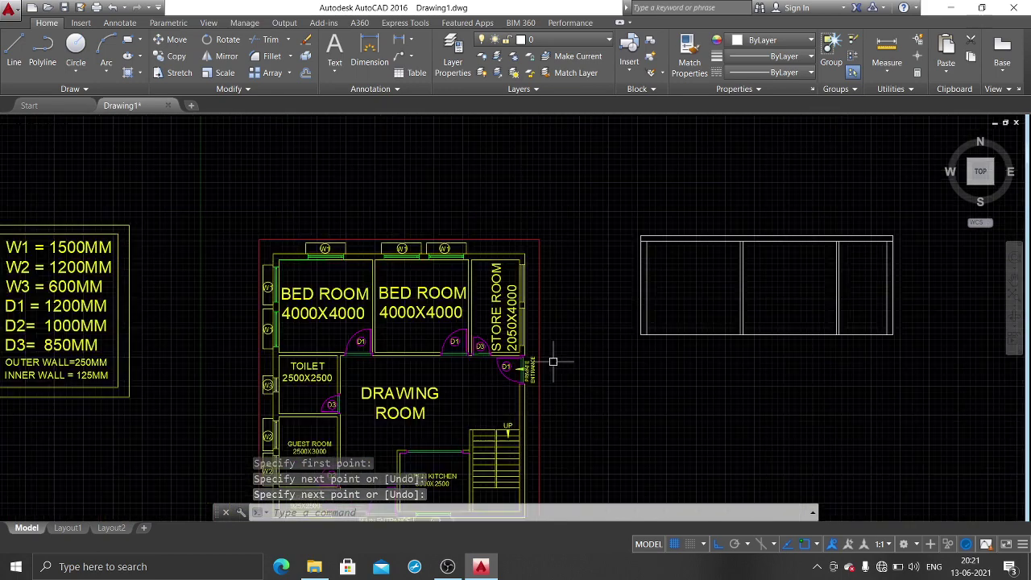
{"action": "scroll", "coordinate": [538, 330], "scroll_direction": "up", "scroll_amount": 1}
{"action": "middle_click_drag", "start_coordinate": [537, 329], "coordinate": [533, 329]}
{"action": "type", "text": "o"}
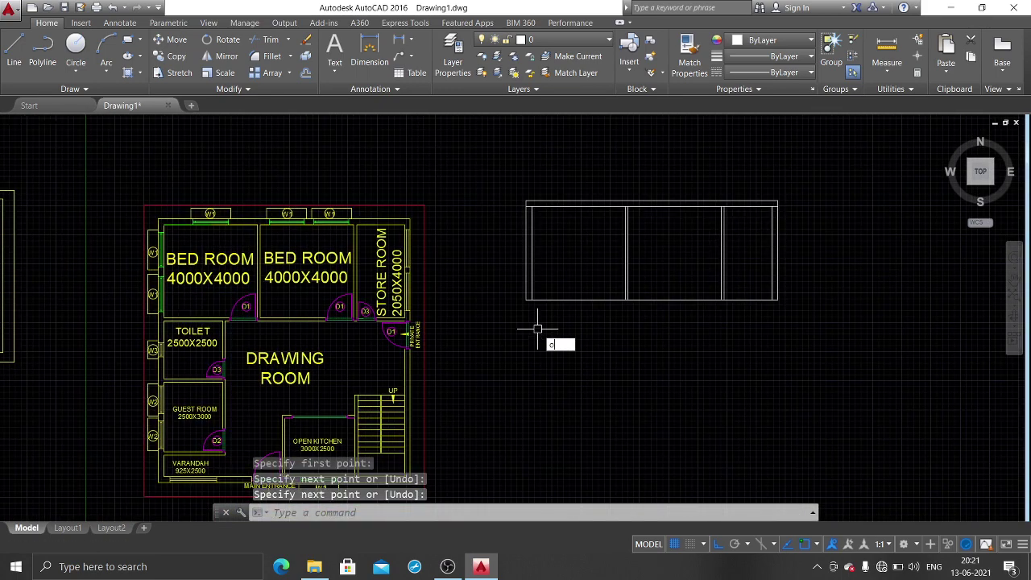
{"action": "key", "text": "Return"}
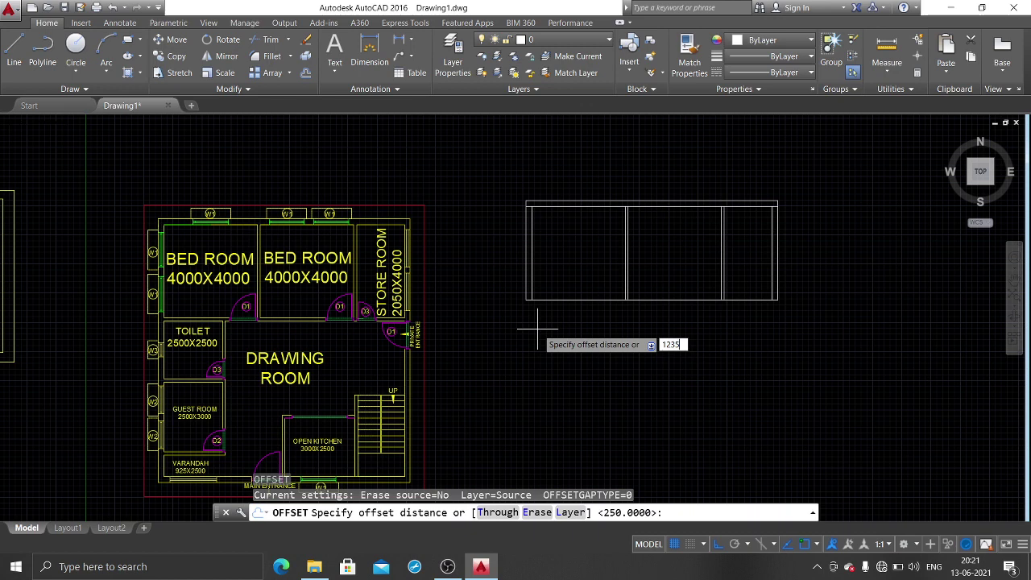
{"action": "type", "text": "5"}
{"action": "key", "text": "Return"}
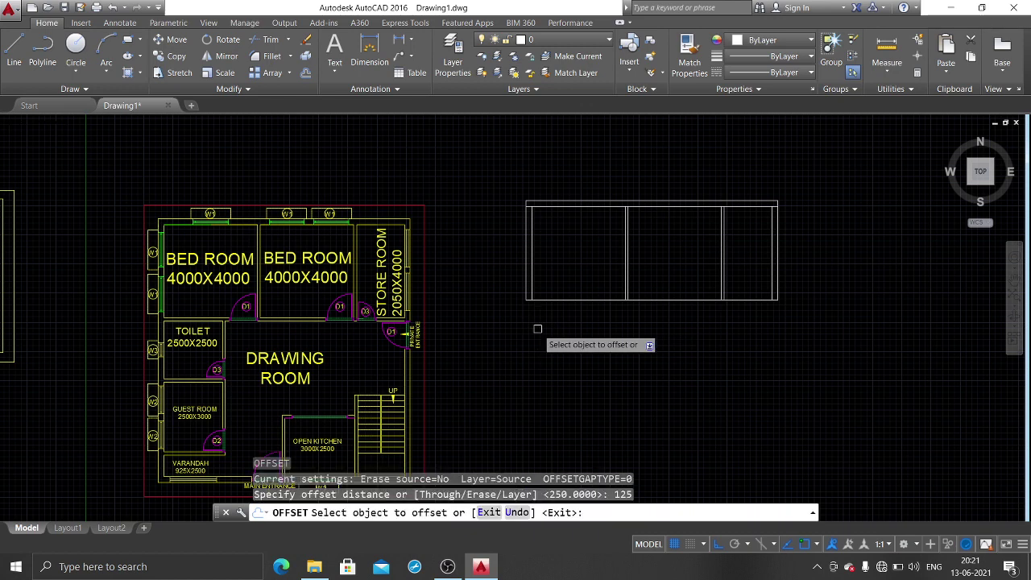
{"action": "left_click", "coordinate": [569, 300]}
{"action": "left_click", "coordinate": [591, 357]}
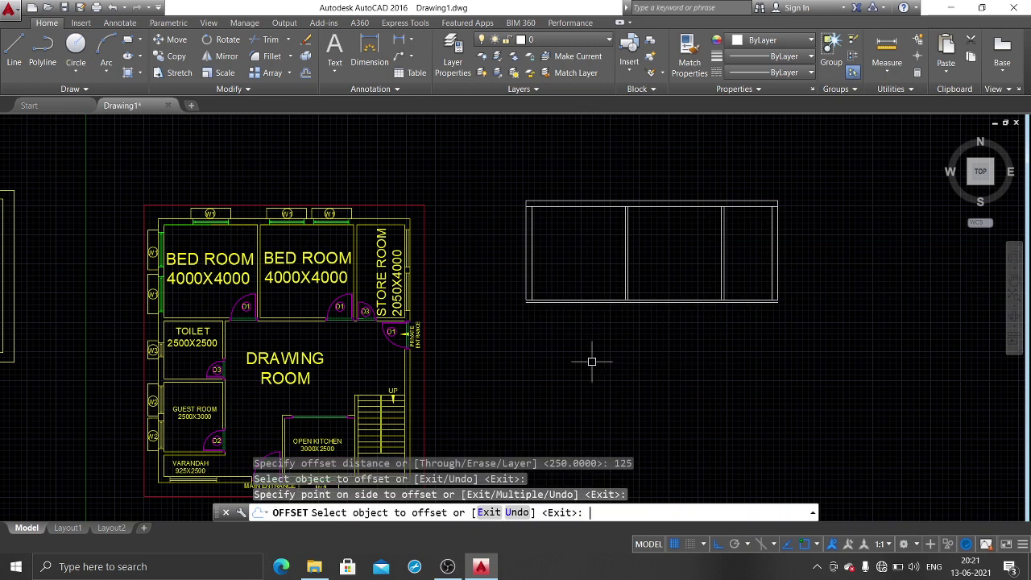
{"action": "key", "text": "Return"}
Step: Pan between the reference plan's bedrooms and the new plan's bottom wall
{"action": "mouse_move", "coordinate": [591, 356]}
{"action": "middle_mouse_down"}
{"action": "mouse_move", "coordinate": [596, 336]}
{"action": "mouse_move", "coordinate": [572, 273]}
{"action": "middle_mouse_up"}
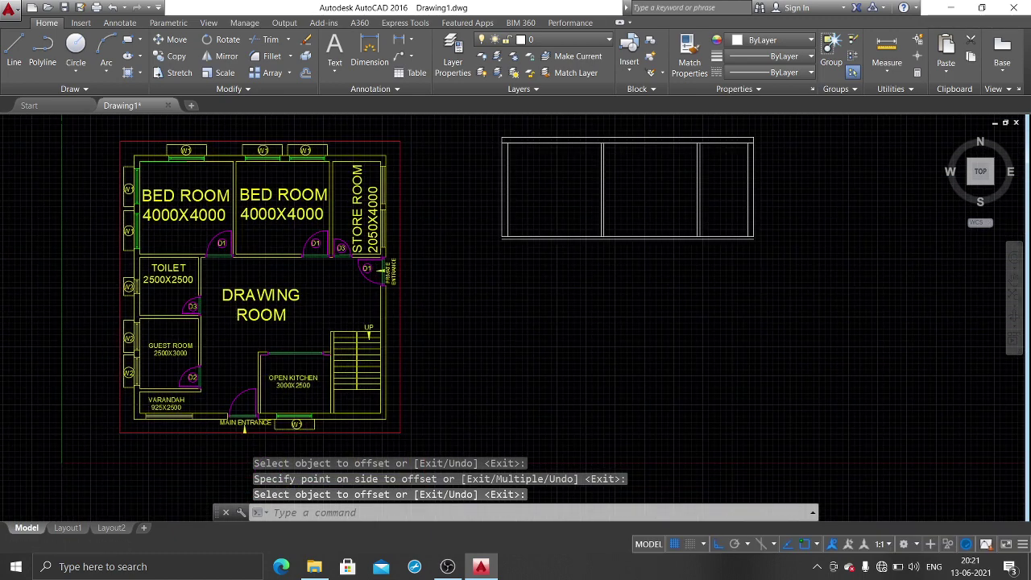
{"action": "scroll", "coordinate": [558, 246], "scroll_direction": "up", "scroll_amount": 2}
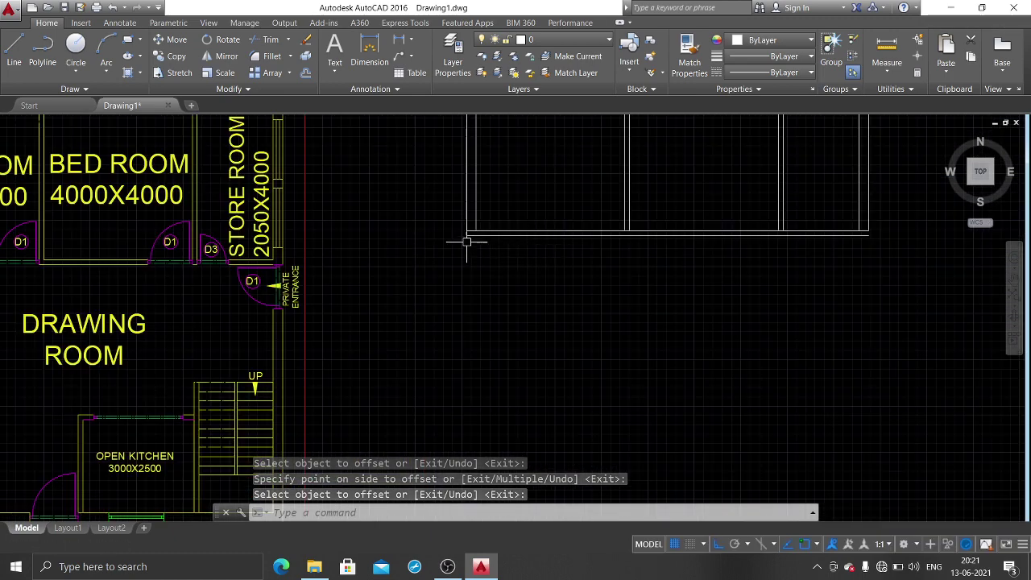
{"action": "middle_click_drag", "start_coordinate": [533, 234], "coordinate": [903, 252]}
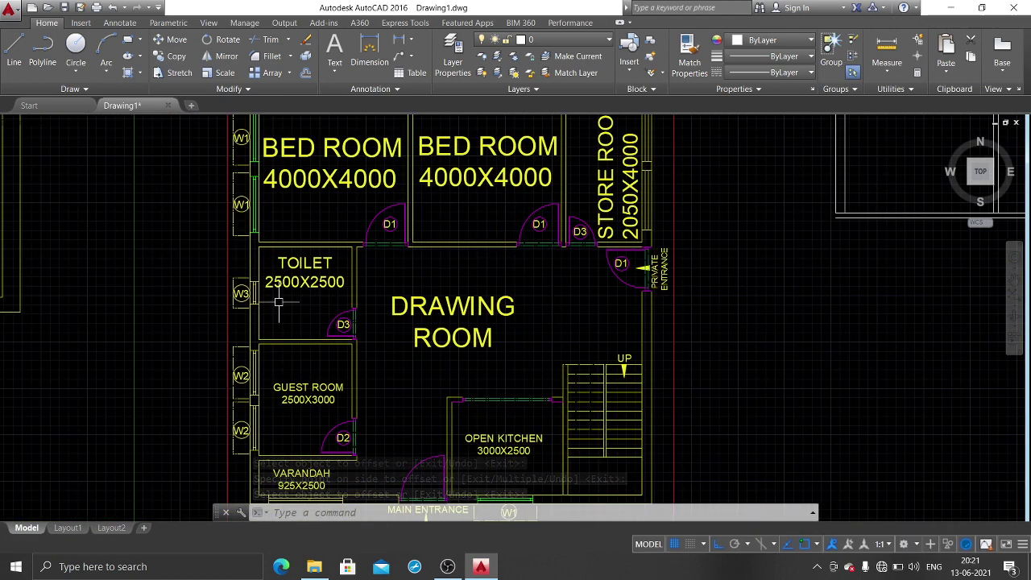
{"action": "middle_click_drag", "start_coordinate": [705, 328], "coordinate": [373, 327]}
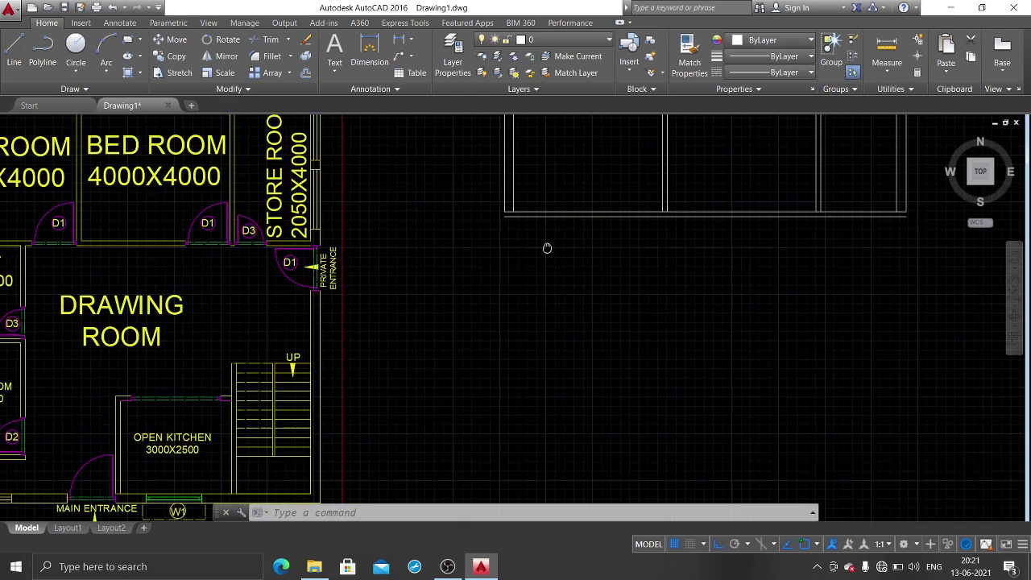
{"action": "scroll", "coordinate": [492, 285], "scroll_direction": "up", "scroll_amount": 2}
{"action": "scroll", "coordinate": [494, 287], "scroll_direction": "up", "scroll_amount": 2}
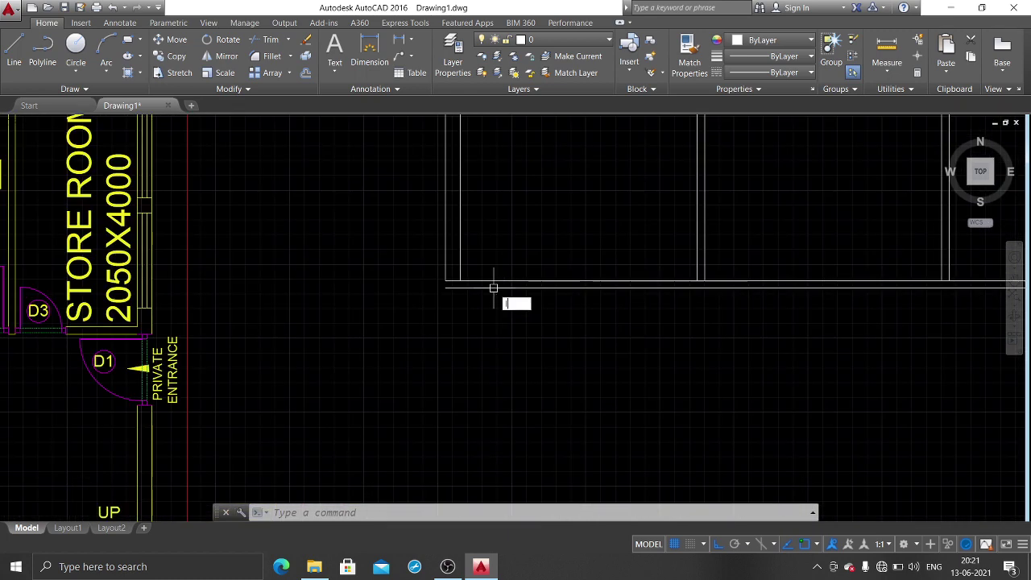
Step: Draw a 2500-long line from the bottom-left outer corner
{"action": "key", "text": "Return"}
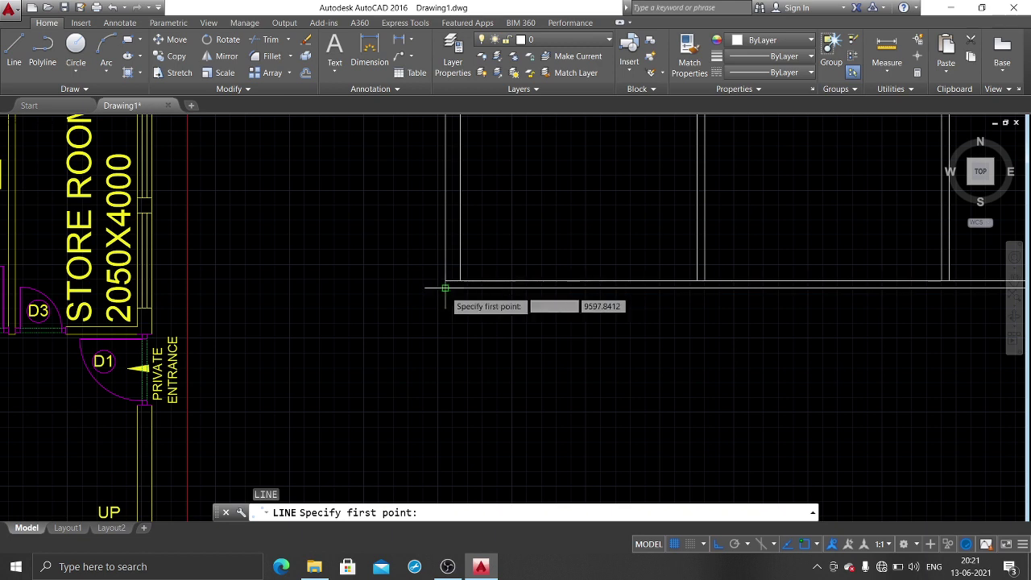
{"action": "left_click", "coordinate": [444, 287]}
{"action": "type", "text": "2500"}
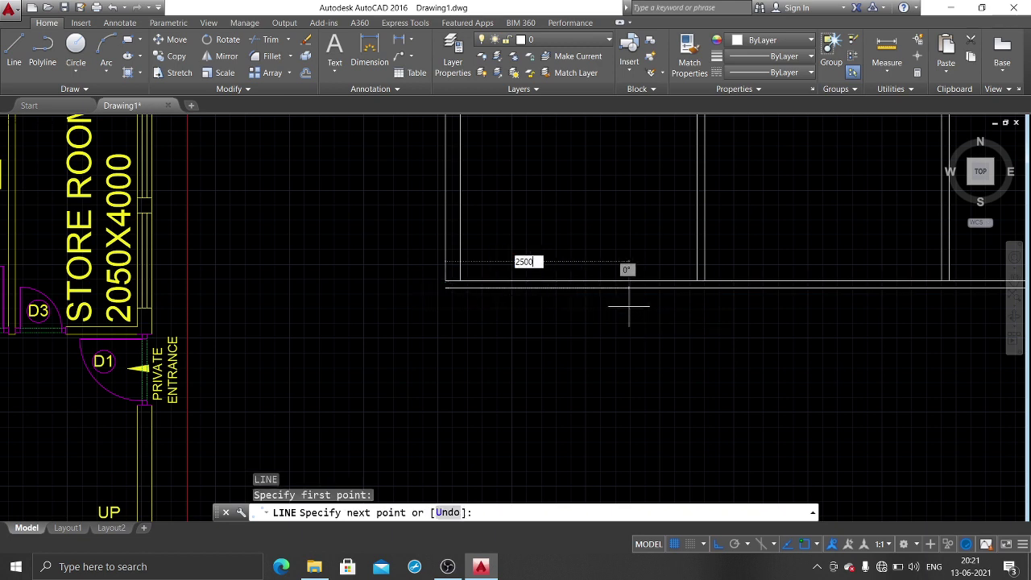
{"action": "key", "text": "Return"}
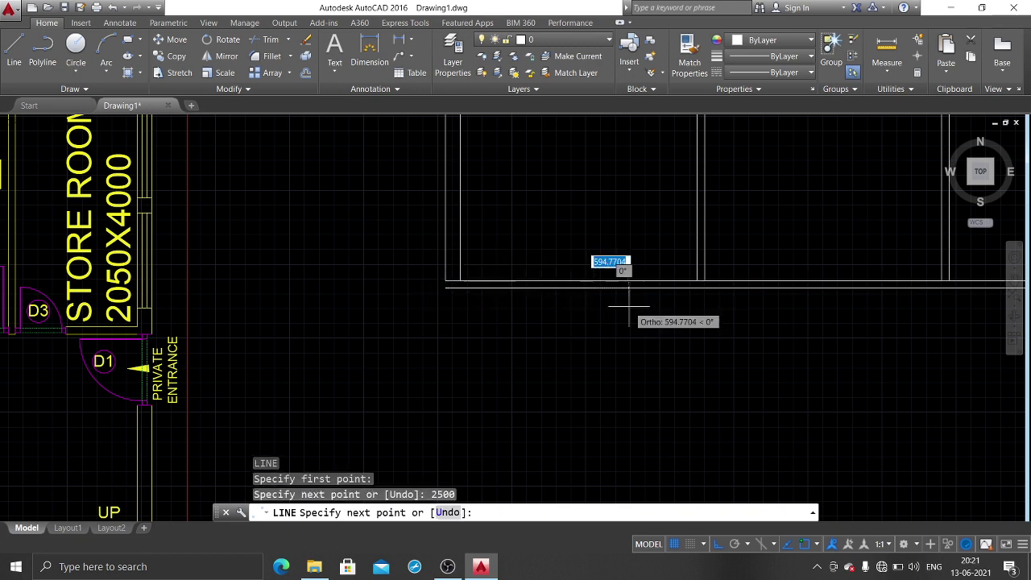
{"action": "key", "text": "Return"}
{"action": "middle_click_drag", "start_coordinate": [615, 326], "coordinate": [621, 317]}
{"action": "type", "text": "c"}
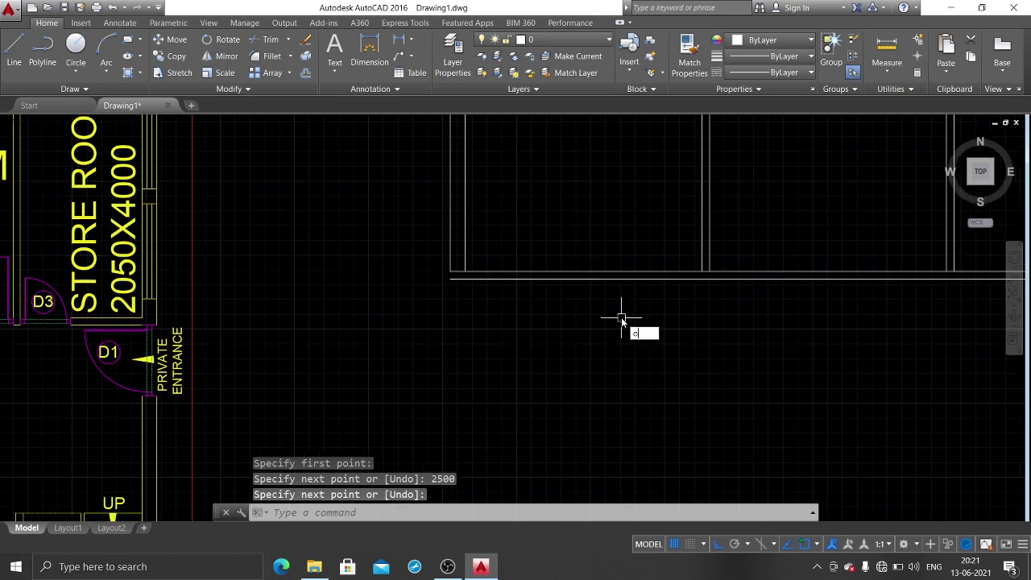
Step: Offset the new 2500 line by 2500 below it
{"action": "key", "text": "Return"}
{"action": "type", "text": "2500"}
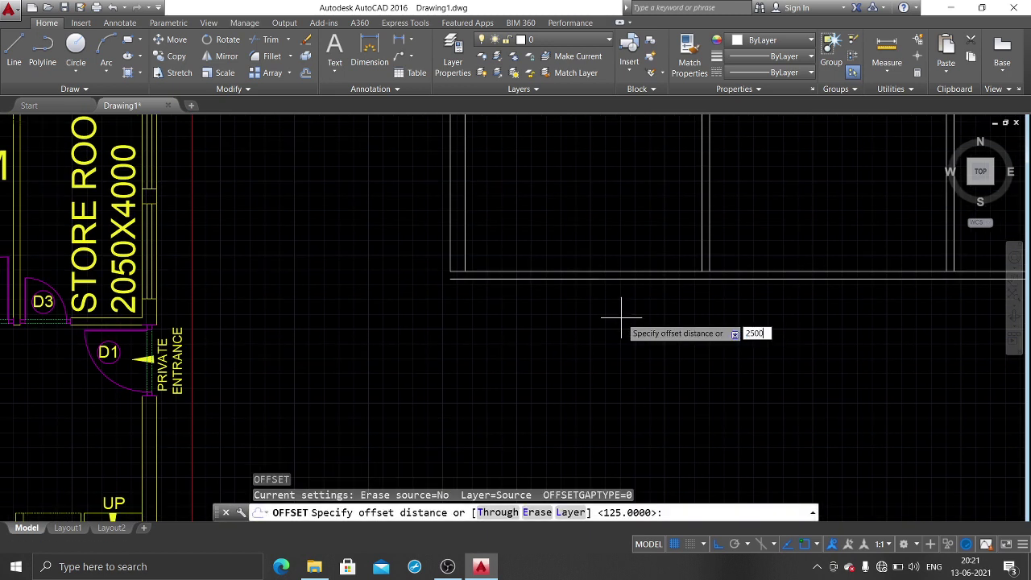
{"action": "key", "text": "Return"}
{"action": "left_click", "coordinate": [536, 278]}
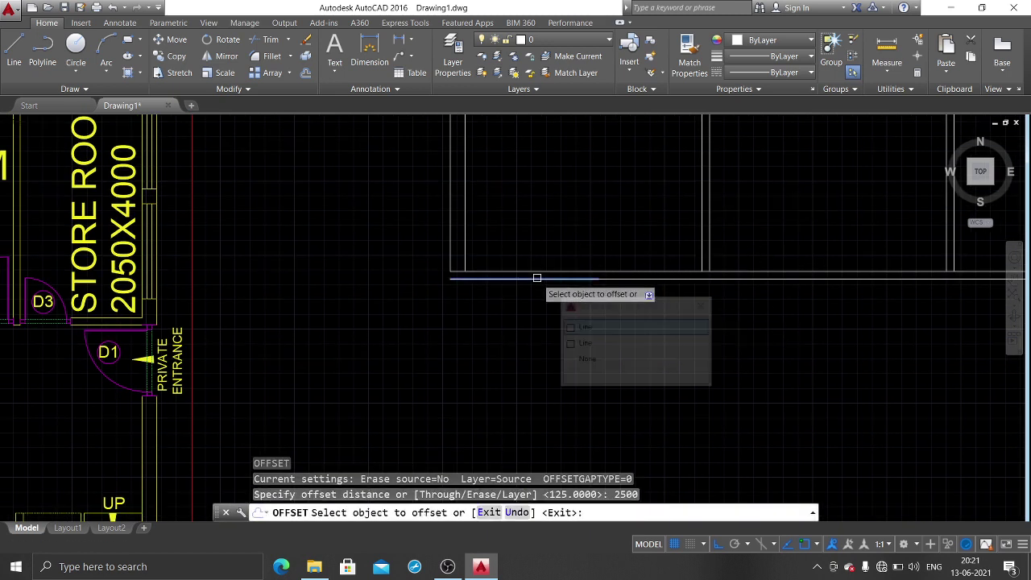
{"action": "left_click", "coordinate": [531, 361]}
{"action": "key", "text": "Return"}
{"action": "middle_click_drag", "start_coordinate": [545, 352], "coordinate": [589, 292]}
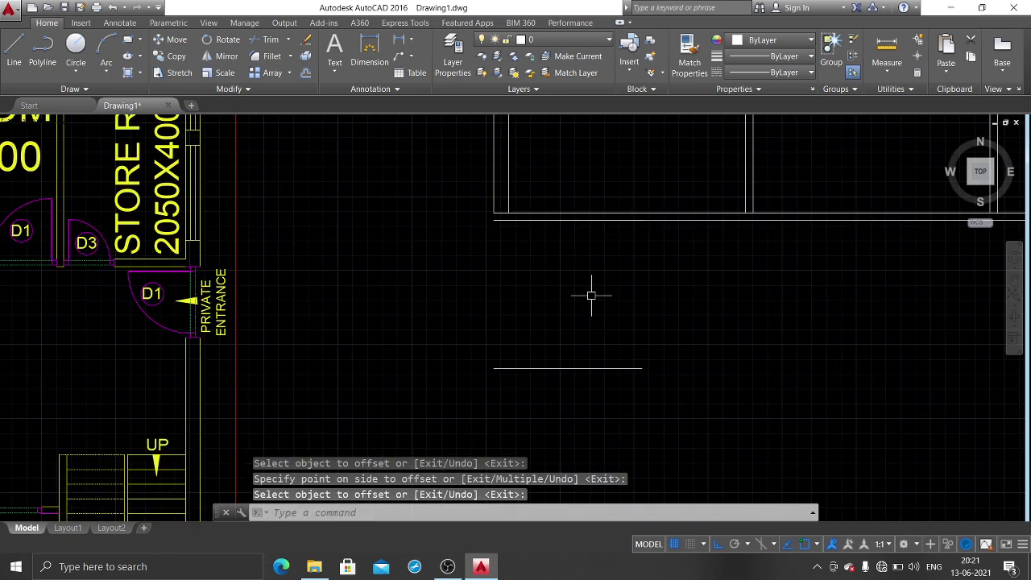
{"action": "key", "text": "Return"}
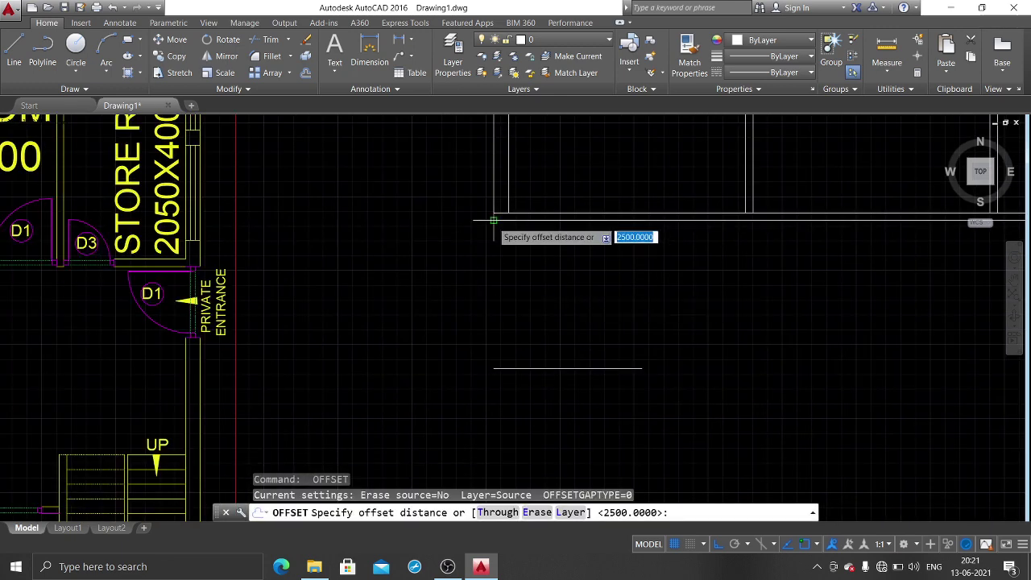
{"action": "left_click", "coordinate": [494, 219]}
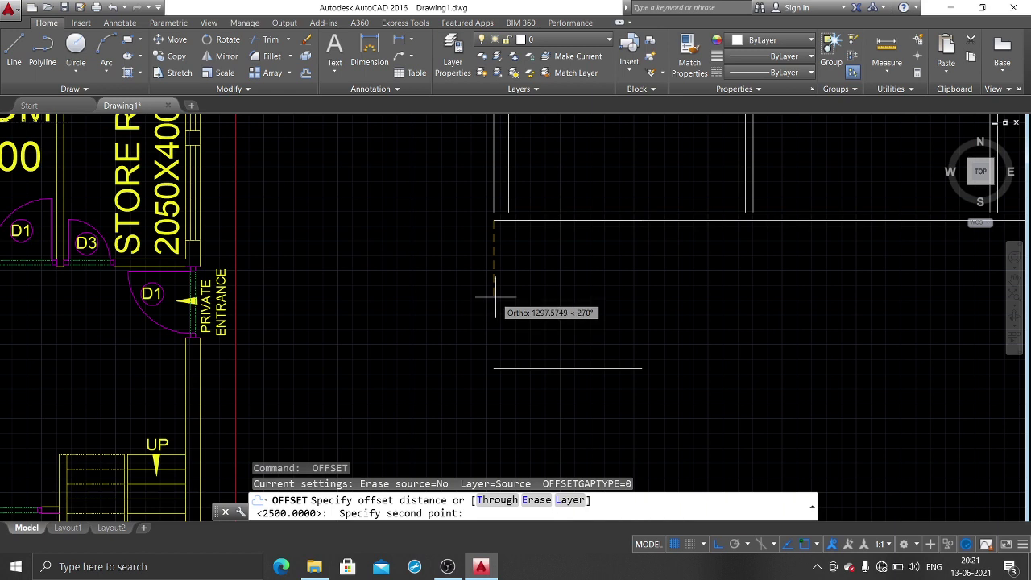
{"action": "key", "text": "Escape"}
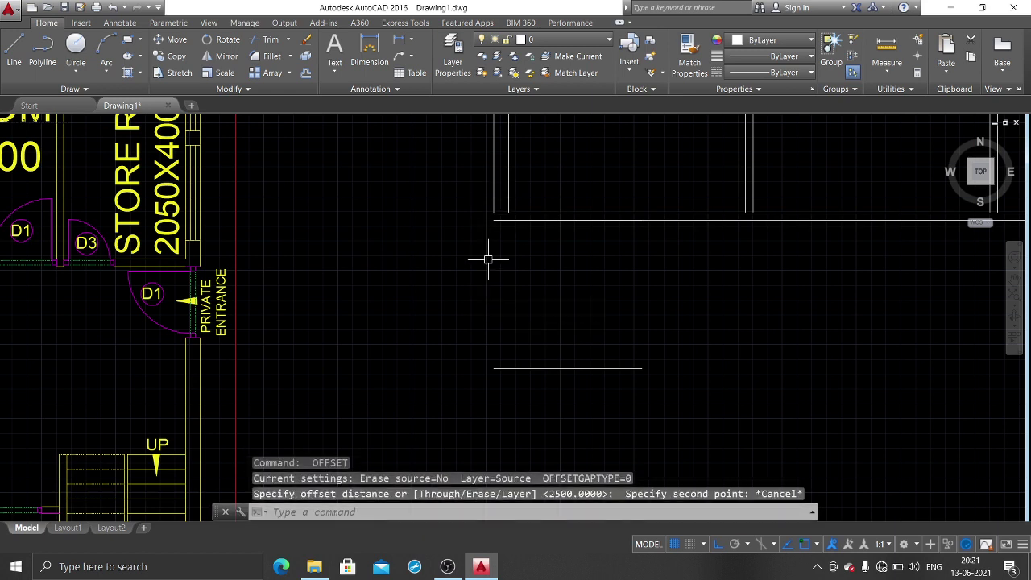
{"action": "type", "text": "EX"}
Step: Extend the wall lines with a crossing window, then undo the unwanted extension
{"action": "key", "text": "Return"}
{"action": "key", "text": "Return"}
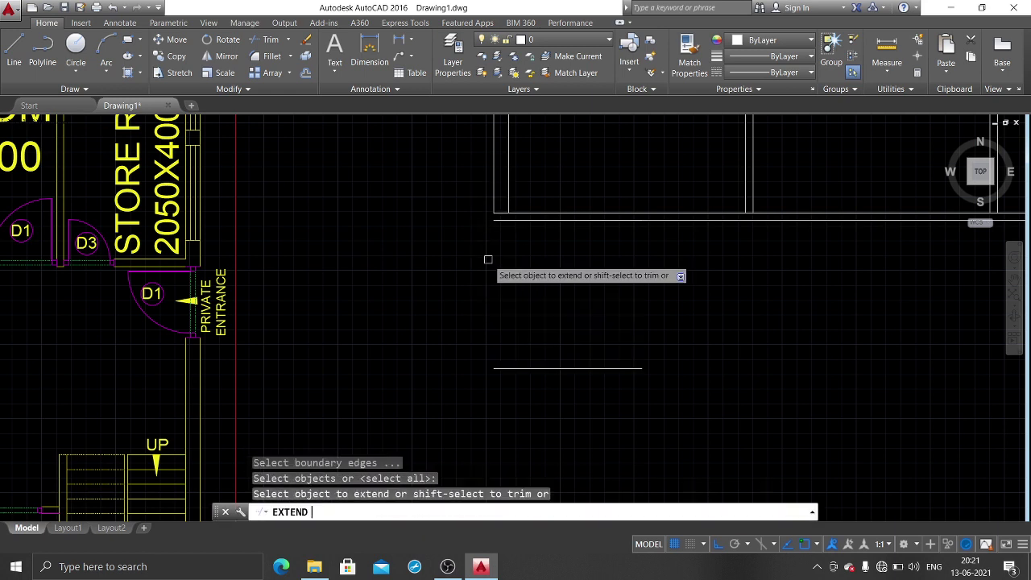
{"action": "left_click", "coordinate": [557, 158]}
{"action": "left_click", "coordinate": [407, 216]}
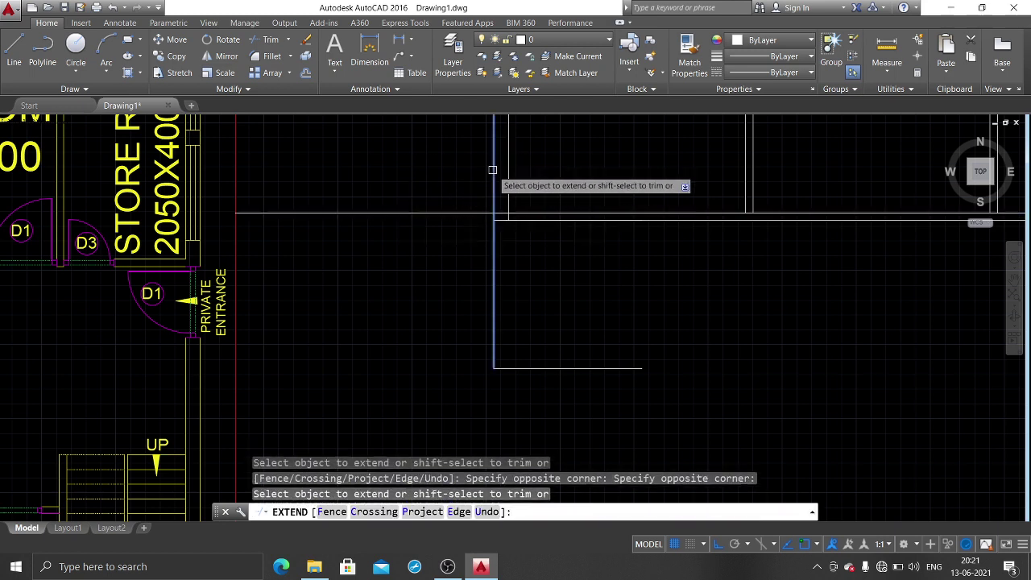
{"action": "key", "text": "Escape"}
{"action": "key", "text": "ctrl+z"}
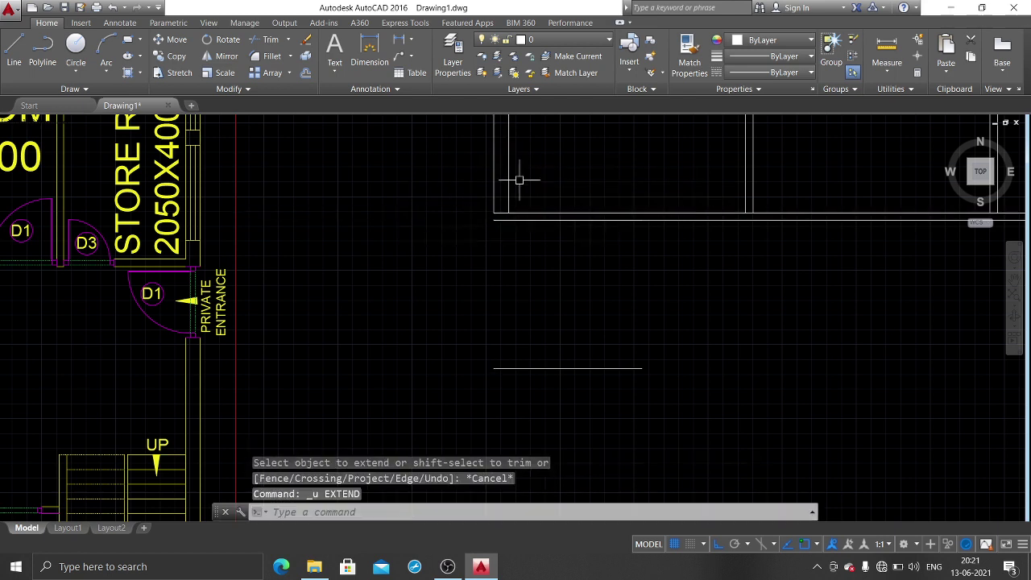
Step: Extend the horizontal and vertical wall lines to meet their boundaries
{"action": "type", "text": "ex"}
{"action": "key", "text": "Return"}
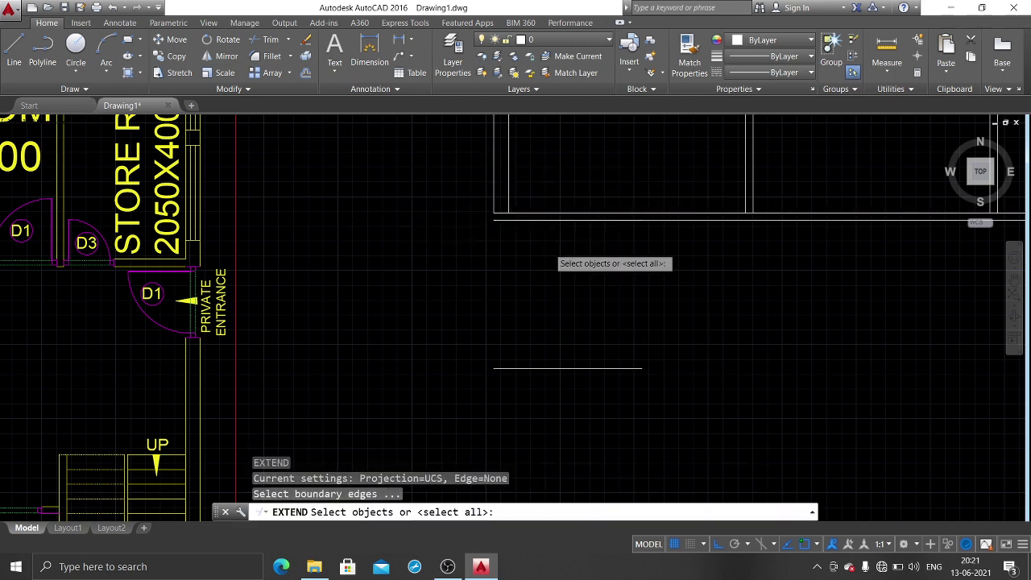
{"action": "key", "text": "Return"}
{"action": "left_click", "coordinate": [526, 149]}
{"action": "left_click", "coordinate": [403, 202]}
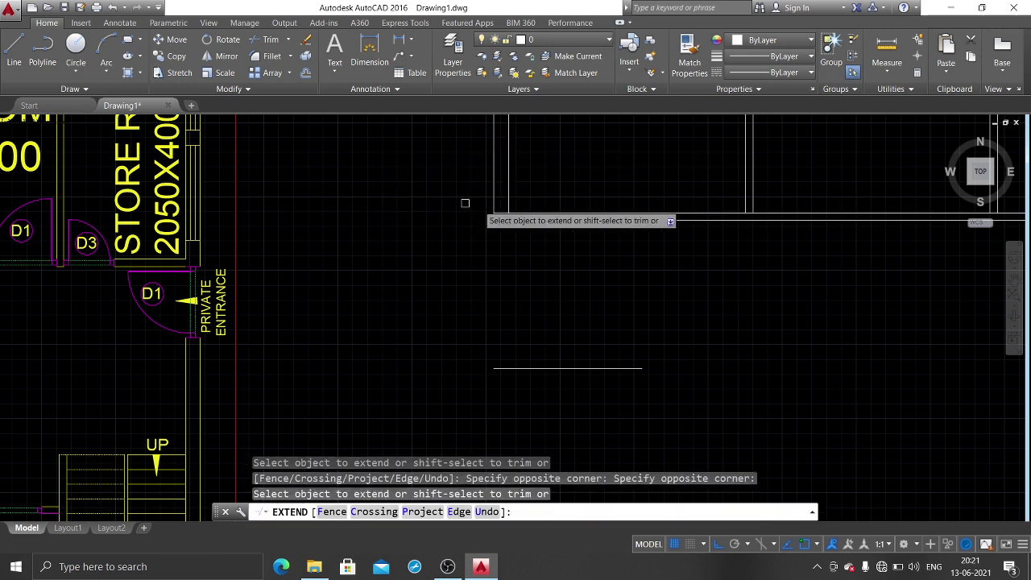
{"action": "scroll", "coordinate": [501, 216], "scroll_direction": "up", "scroll_amount": 2}
{"action": "scroll", "coordinate": [512, 217], "scroll_direction": "up", "scroll_amount": 1}
{"action": "left_click", "coordinate": [530, 231]}
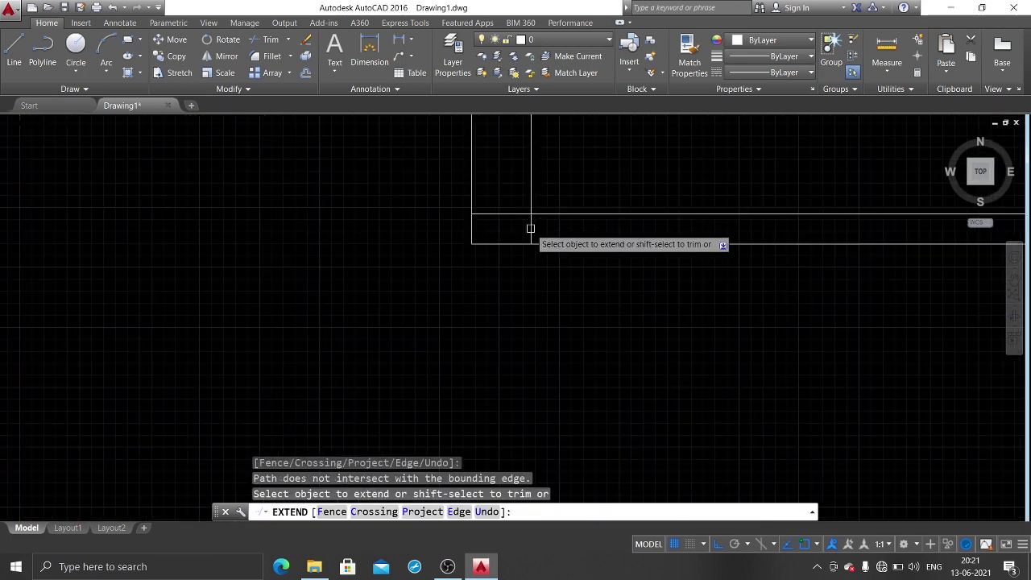
{"action": "scroll", "coordinate": [529, 234], "scroll_direction": "down", "scroll_amount": 1}
{"action": "left_click", "coordinate": [529, 233]}
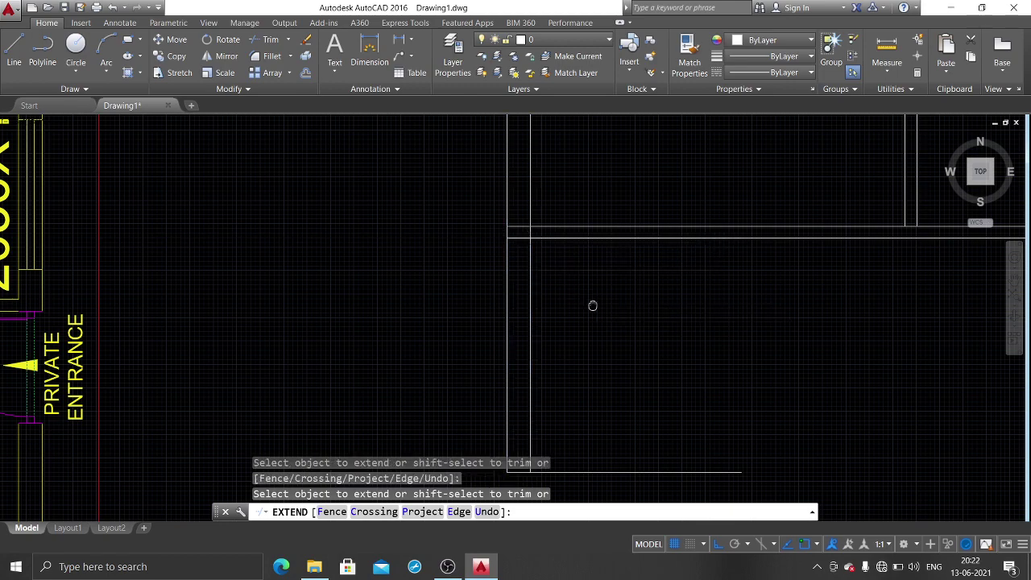
{"action": "middle_click_drag", "start_coordinate": [593, 304], "coordinate": [529, 232]}
{"action": "key", "text": "Return"}
{"action": "key", "text": "Escape"}
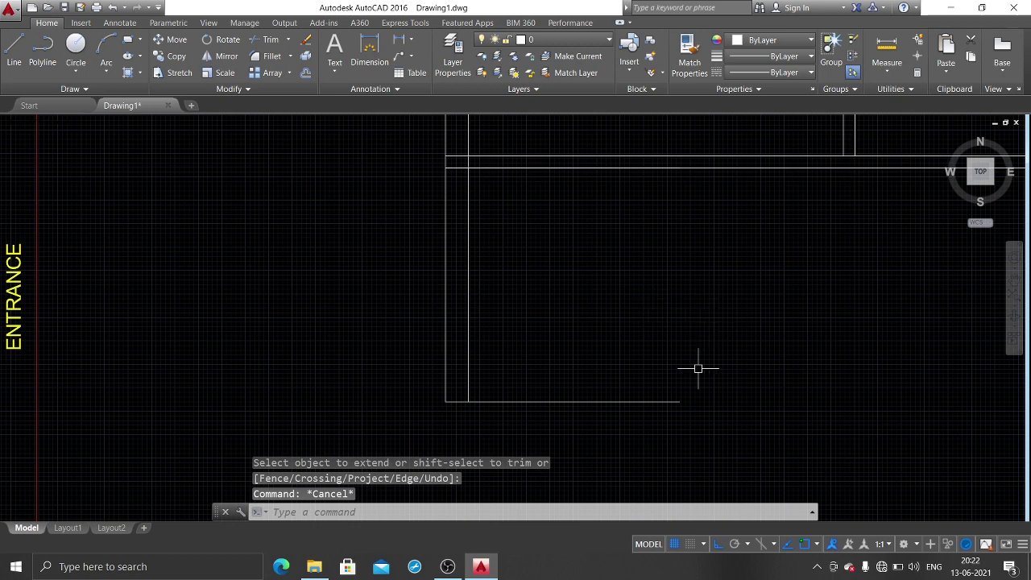
Step: Draw a line up the room's right side from bottom-right corner to top wall
{"action": "type", "text": "l"}
{"action": "key", "text": "Return"}
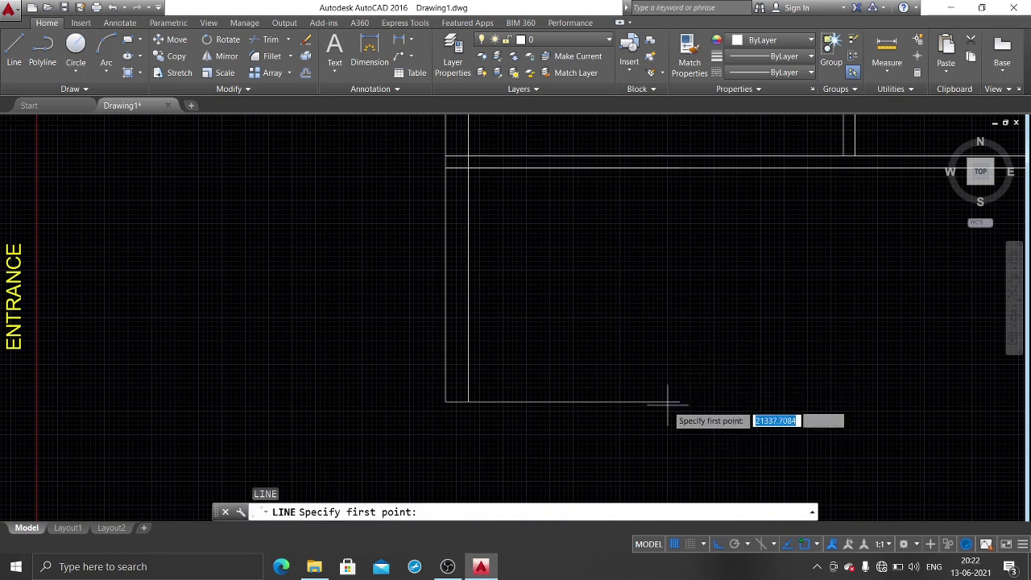
{"action": "left_click", "coordinate": [679, 401]}
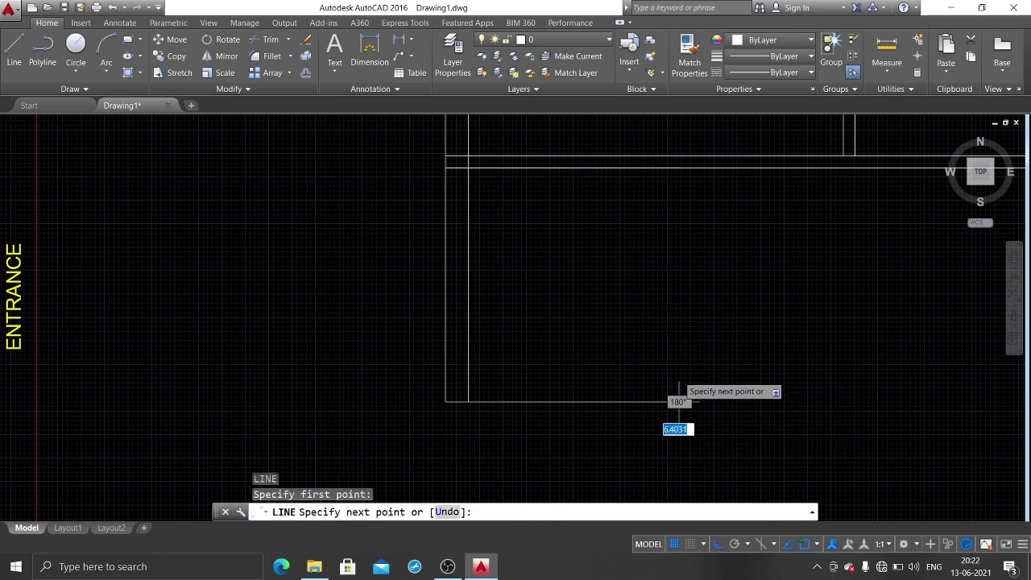
{"action": "left_click", "coordinate": [678, 167]}
{"action": "key", "text": "Return"}
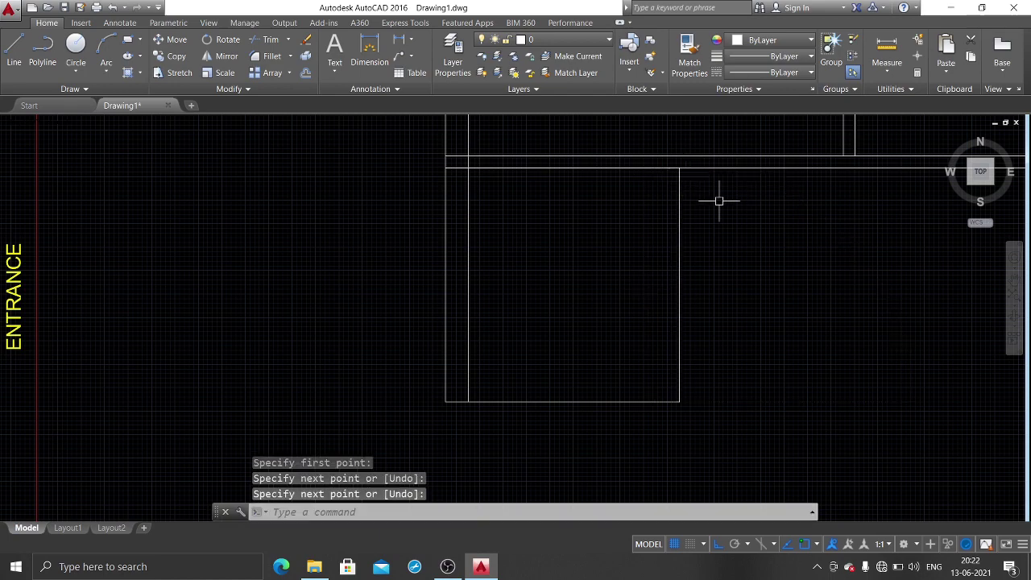
{"action": "middle_click_drag", "start_coordinate": [718, 201], "coordinate": [698, 182]}
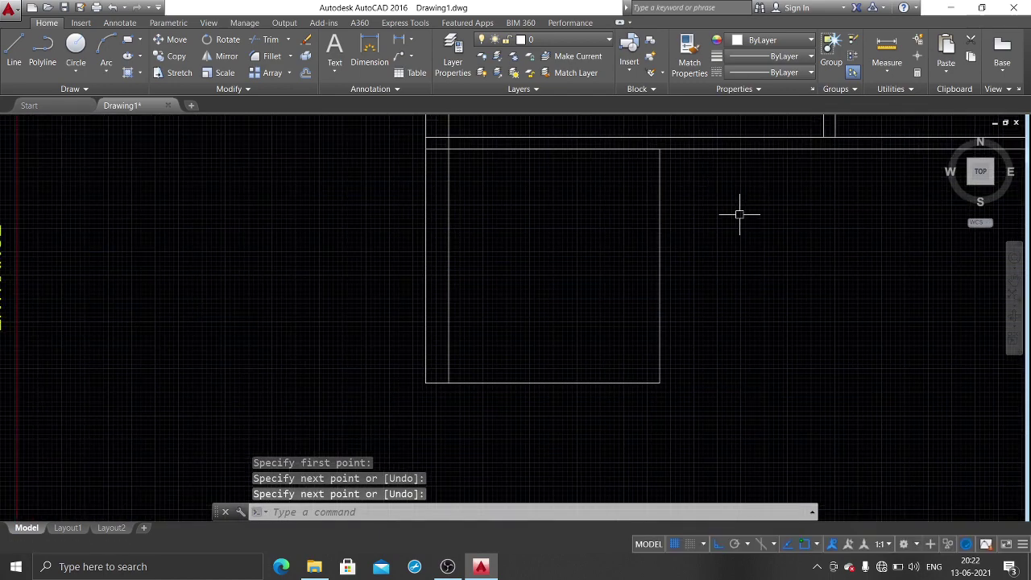
{"action": "type", "text": "o"}
Step: Offset the room's right wall and bottom wall 125 outward
{"action": "key", "text": "Return"}
{"action": "key", "text": "Return"}
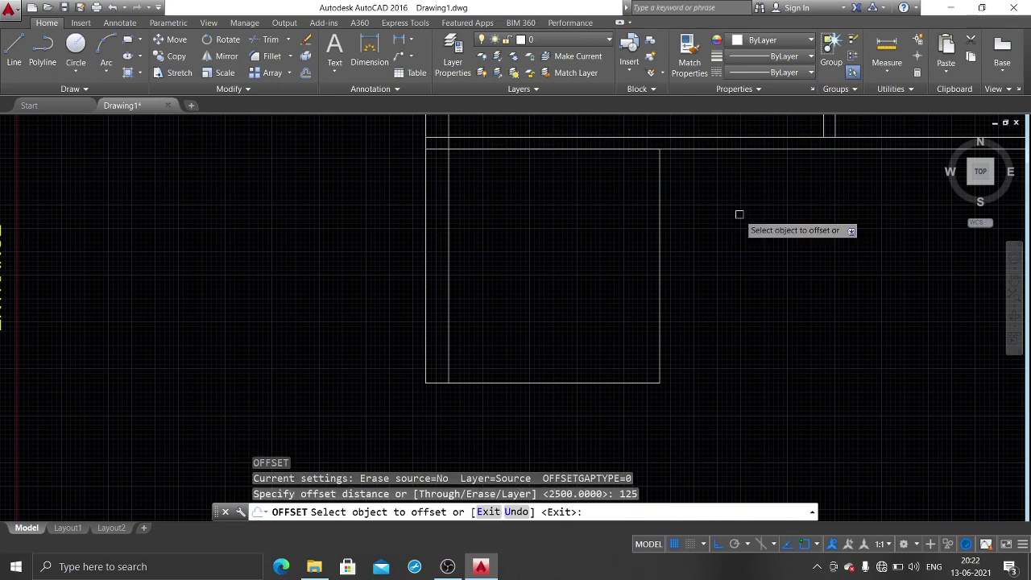
{"action": "left_click", "coordinate": [659, 254]}
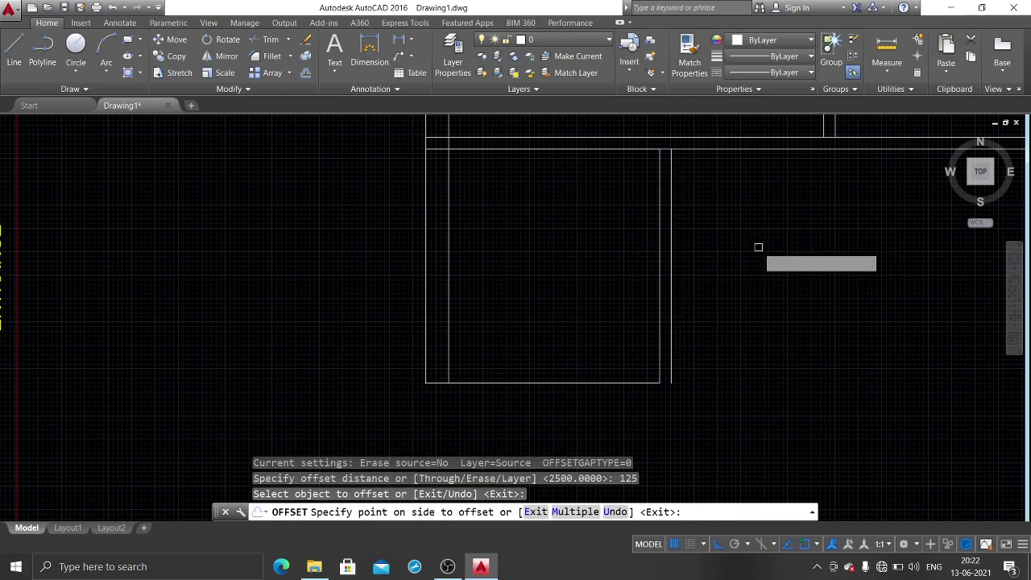
{"action": "left_click", "coordinate": [757, 247]}
{"action": "scroll", "coordinate": [736, 311], "scroll_direction": "down", "scroll_amount": 2}
{"action": "scroll", "coordinate": [747, 379], "scroll_direction": "down", "scroll_amount": 2}
{"action": "middle_click_drag", "start_coordinate": [747, 379], "coordinate": [711, 321]}
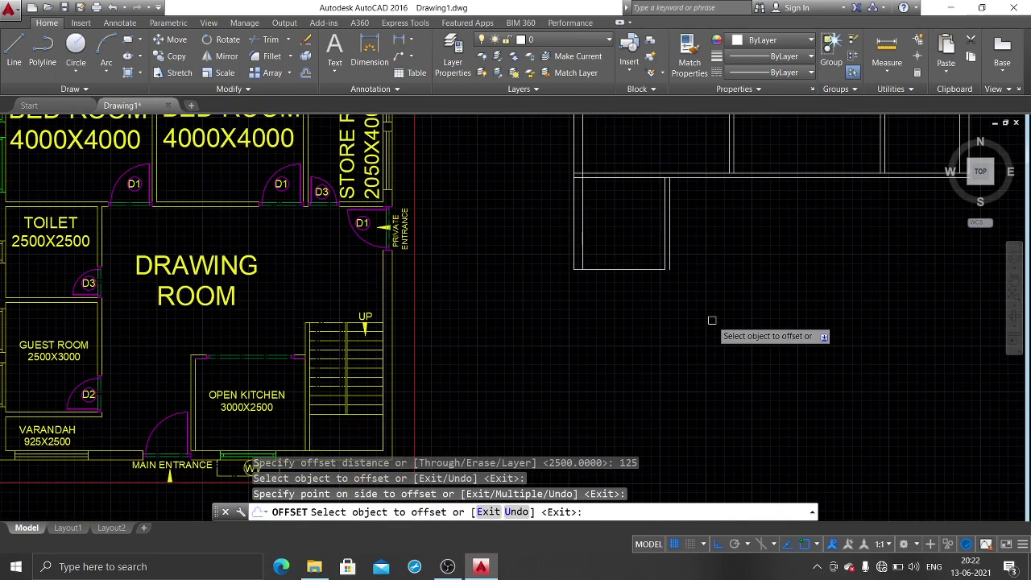
{"action": "left_click", "coordinate": [640, 271]}
{"action": "left_click", "coordinate": [642, 306]}
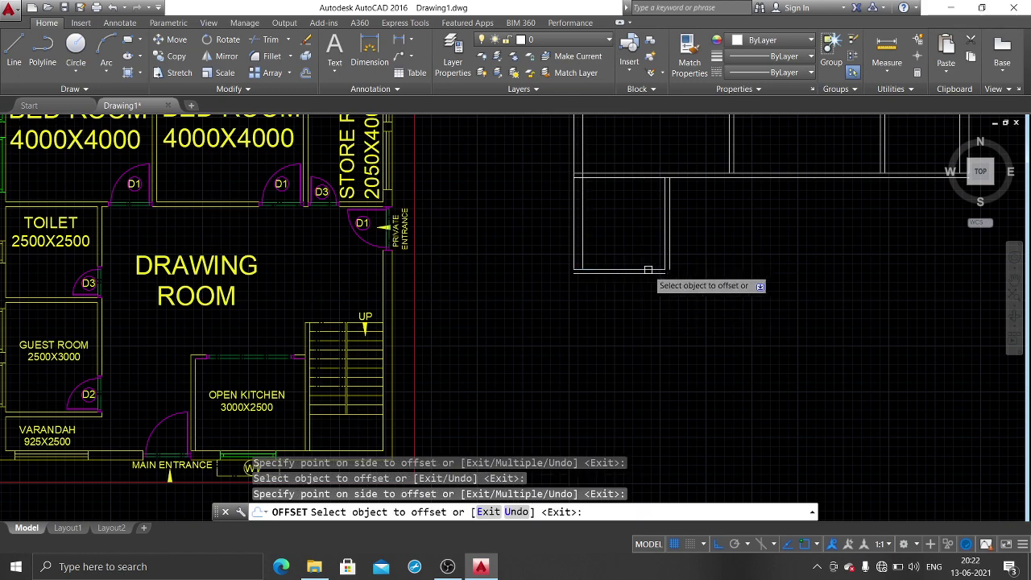
{"action": "key", "text": "Escape"}
Step: Pan between the reference floor plan and the redrawn plan to compare them
{"action": "middle_click_drag", "start_coordinate": [649, 271], "coordinate": [705, 209]}
{"action": "middle_click_drag", "start_coordinate": [237, 299], "coordinate": [323, 283]}
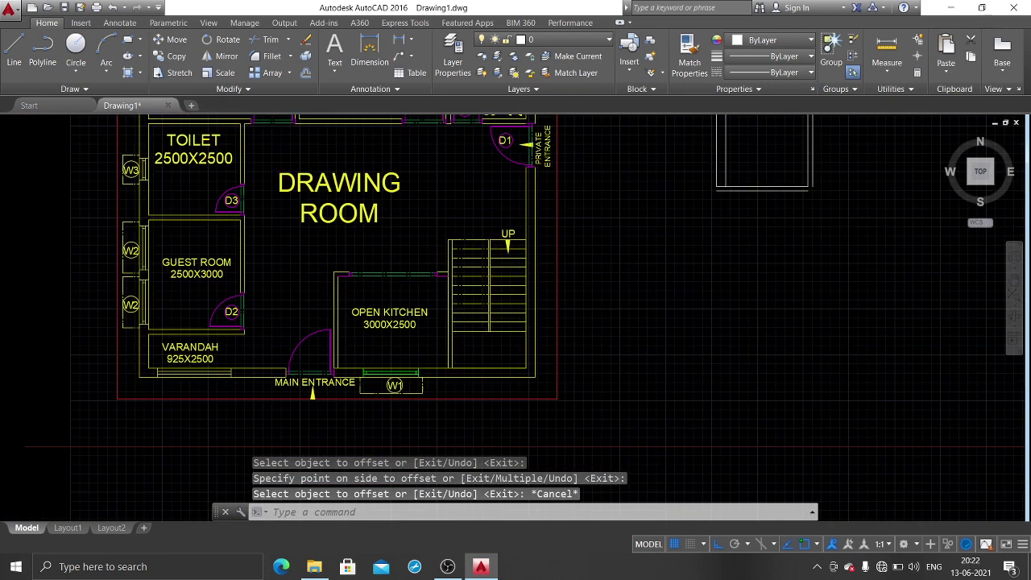
{"action": "middle_click_drag", "start_coordinate": [554, 197], "coordinate": [552, 253]}
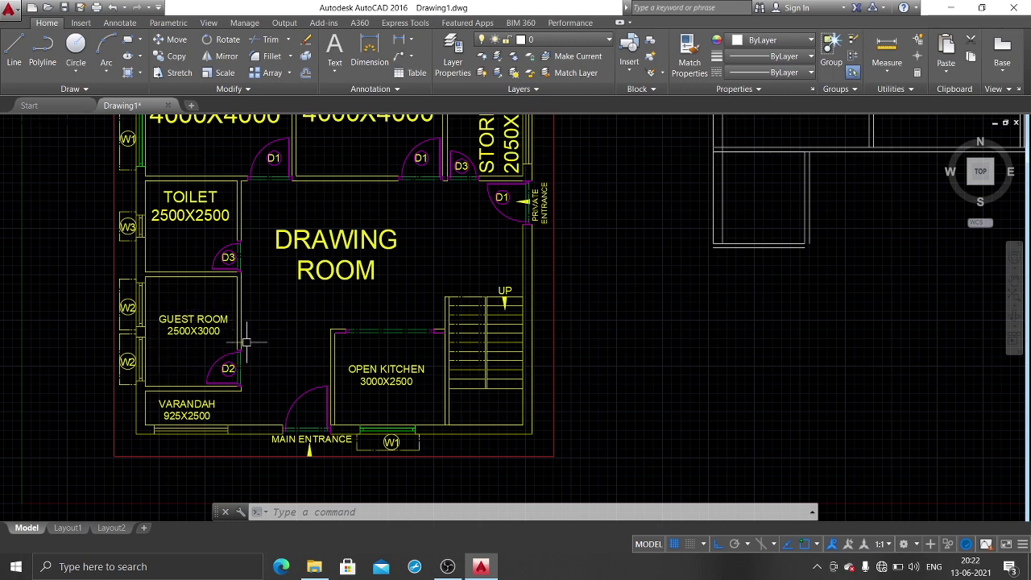
{"action": "middle_click_drag", "start_coordinate": [480, 294], "coordinate": [246, 421]}
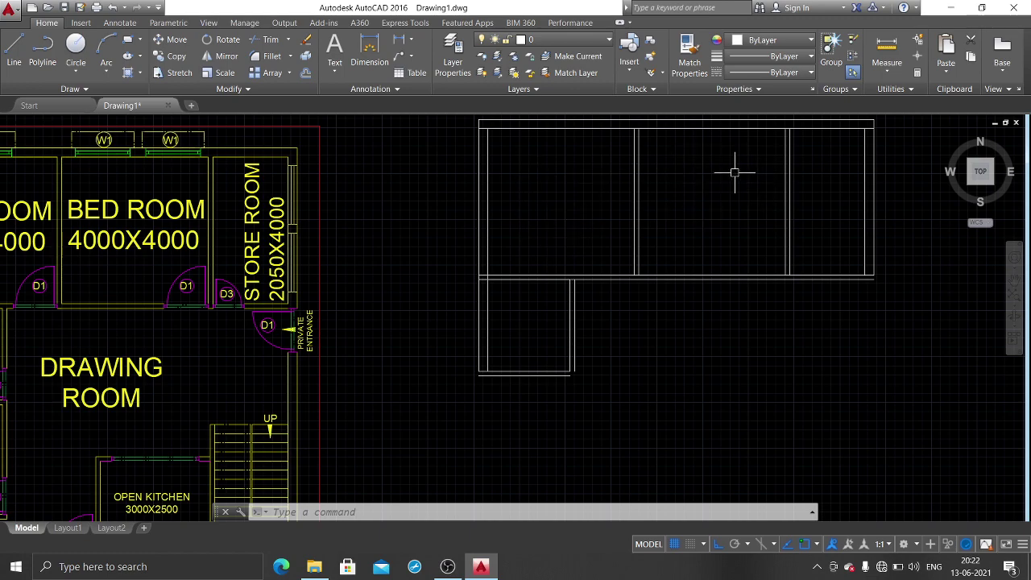
{"action": "middle_click_drag", "start_coordinate": [653, 401], "coordinate": [731, 262]}
{"action": "middle_click_drag", "start_coordinate": [597, 300], "coordinate": [766, 269]}
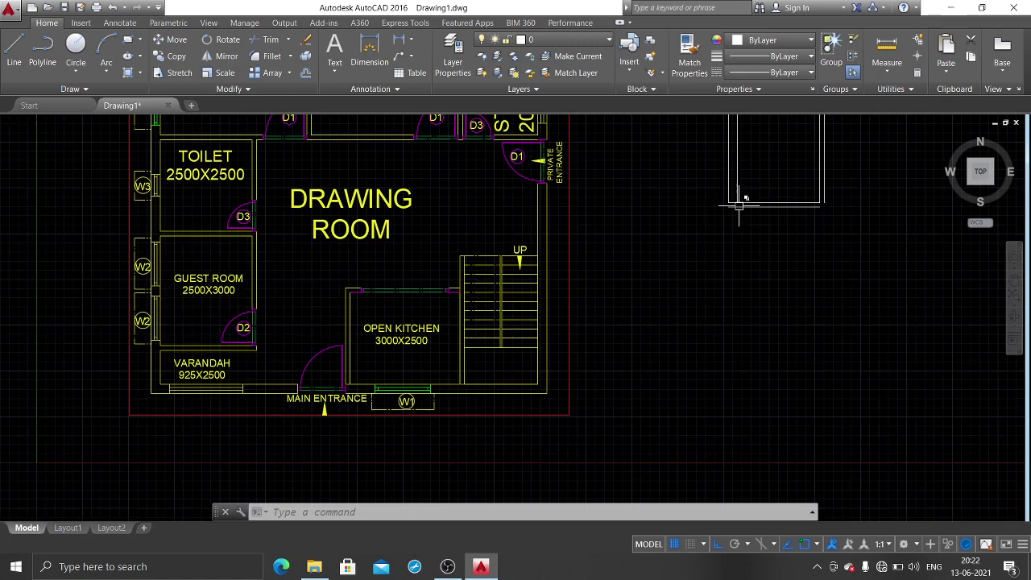
Step: Draw a 3000-long wall line downward from the bottom-right wall corner
{"action": "type", "text": "l"}
{"action": "key", "text": "Return"}
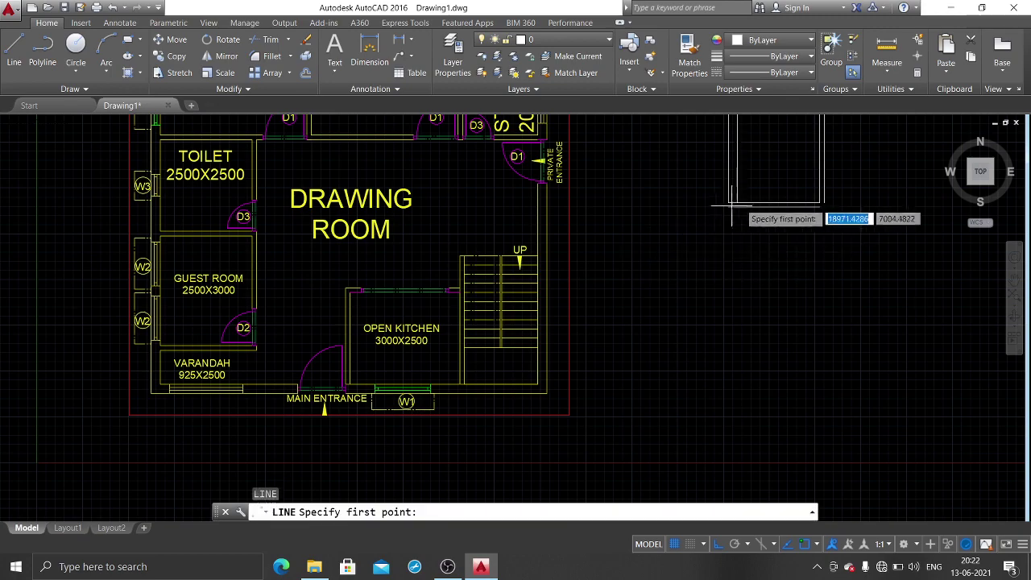
{"action": "scroll", "coordinate": [734, 208], "scroll_direction": "up", "scroll_amount": 2}
{"action": "scroll", "coordinate": [734, 207], "scroll_direction": "up", "scroll_amount": 2}
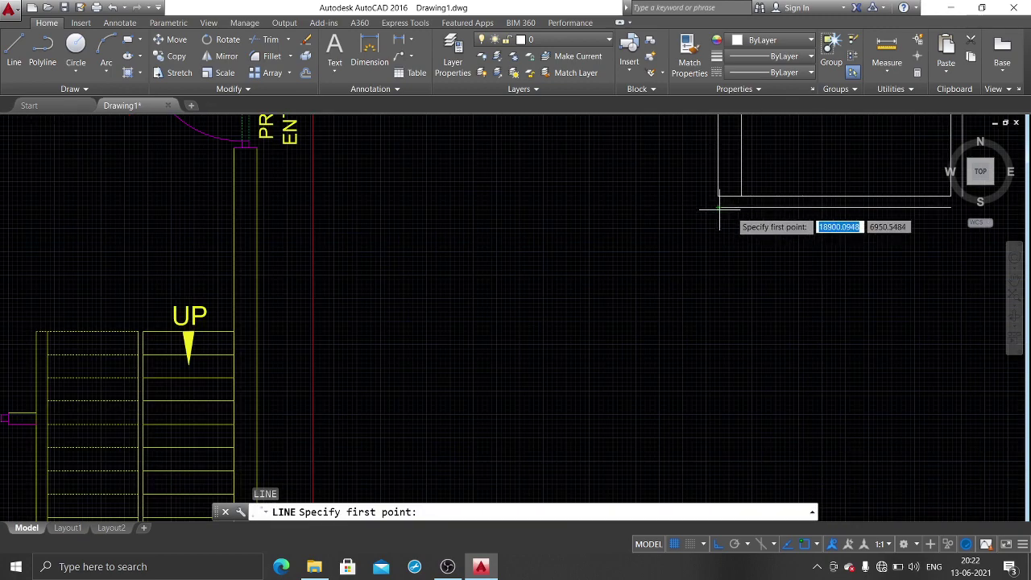
{"action": "middle_click_drag", "start_coordinate": [810, 226], "coordinate": [684, 217]}
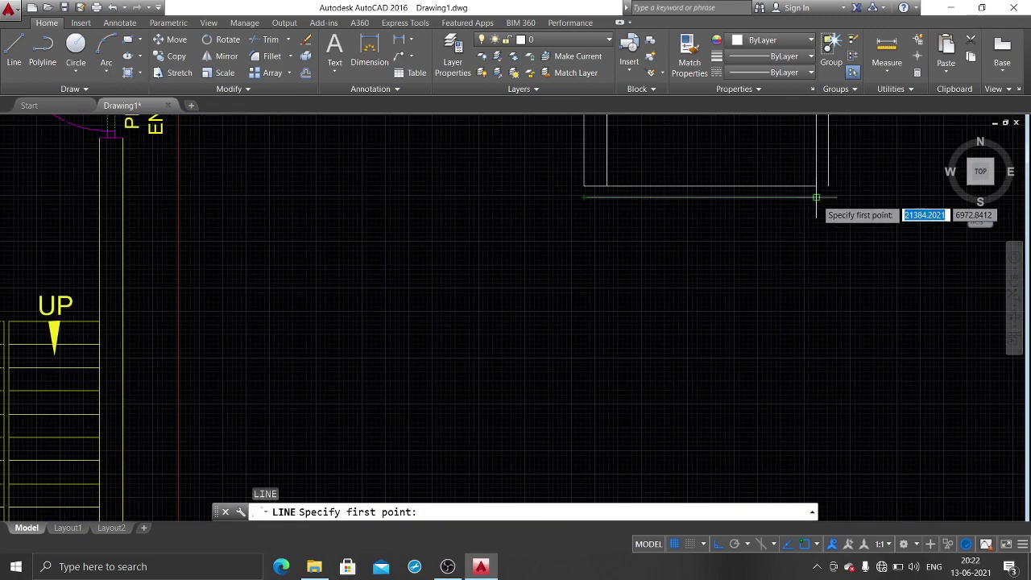
{"action": "left_click", "coordinate": [815, 197]}
{"action": "key", "text": "BackSpace"}
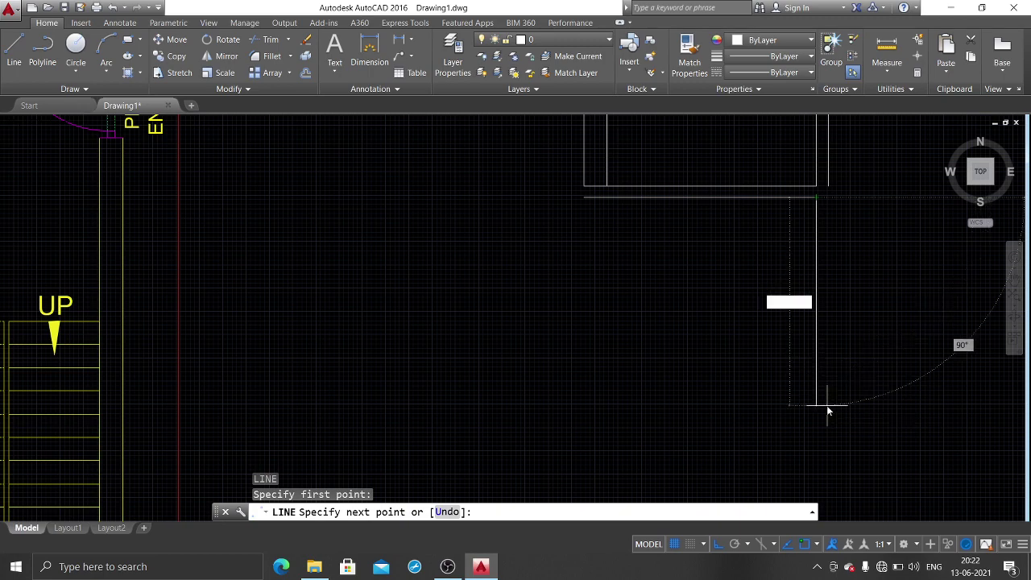
{"action": "type", "text": "3000"}
{"action": "key", "text": "Return"}
{"action": "key", "text": "Return"}
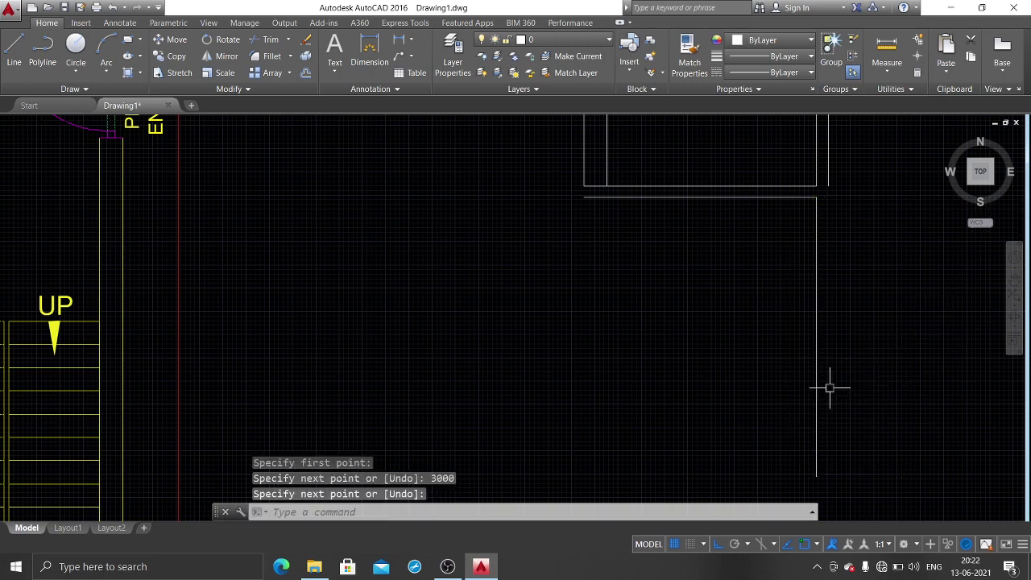
{"action": "scroll", "coordinate": [844, 319], "scroll_direction": "down", "scroll_amount": 2}
{"action": "scroll", "coordinate": [846, 317], "scroll_direction": "down", "scroll_amount": 2}
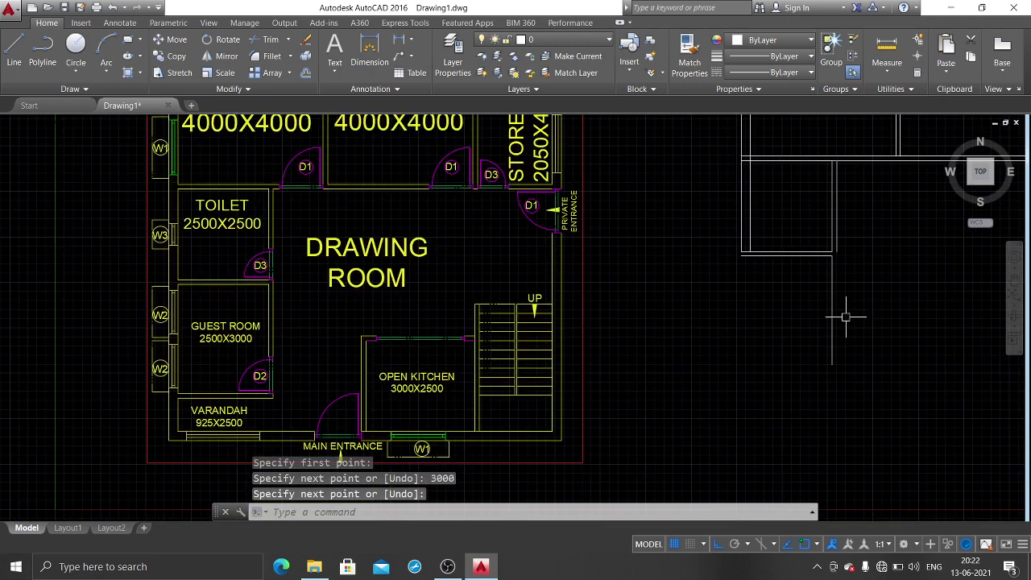
{"action": "middle_click_drag", "start_coordinate": [845, 317], "coordinate": [836, 299]}
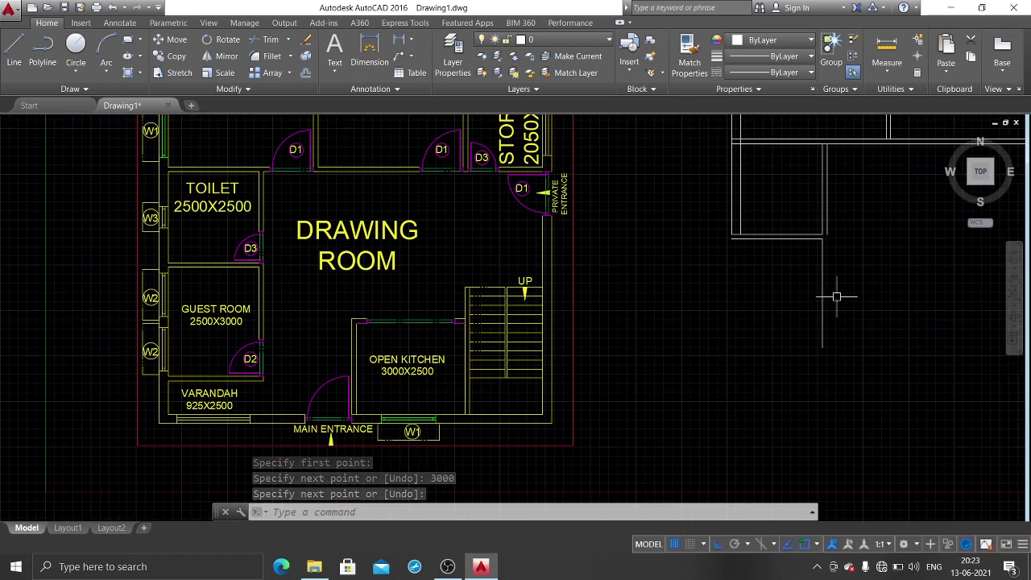
Step: Offset the new 3000 vertical wall line 125 to the right
{"action": "type", "text": "c"}
{"action": "key", "text": "Return"}
{"action": "key", "text": "Return"}
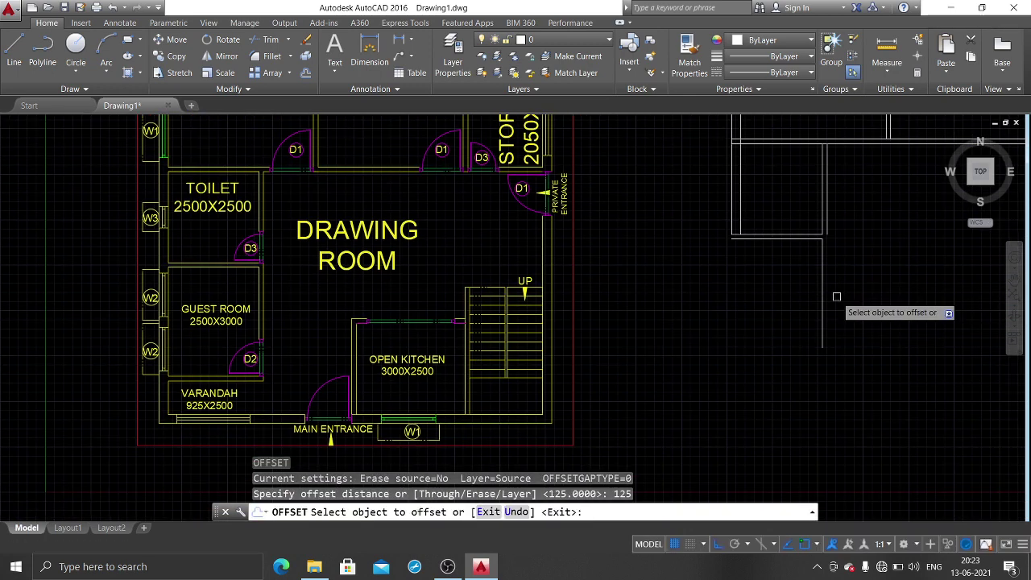
{"action": "left_click", "coordinate": [824, 304]}
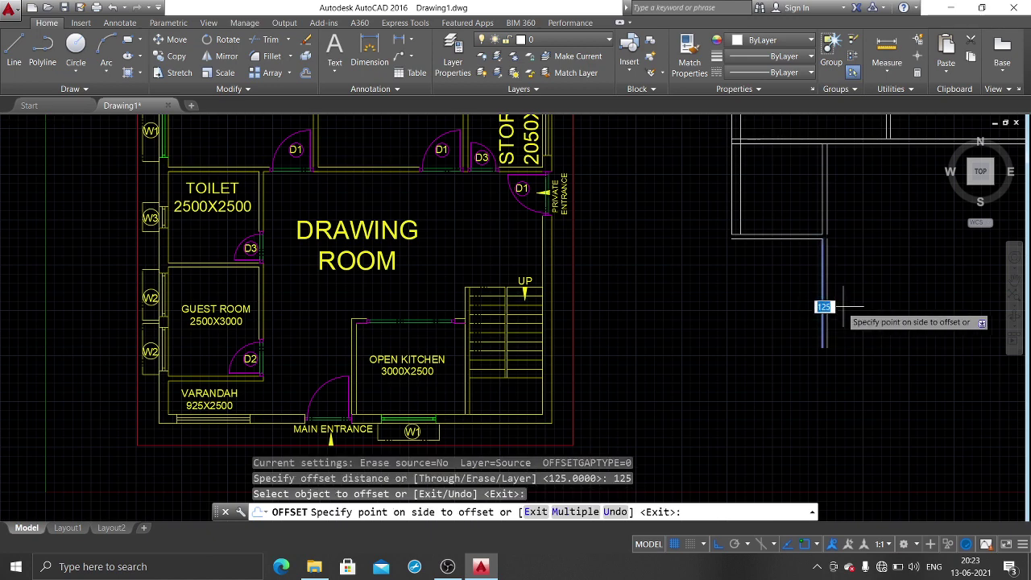
{"action": "left_click", "coordinate": [861, 304]}
{"action": "key", "text": "Return"}
{"action": "scroll", "coordinate": [796, 262], "scroll_direction": "up", "scroll_amount": 2}
{"action": "middle_click_drag", "start_coordinate": [796, 262], "coordinate": [781, 243]}
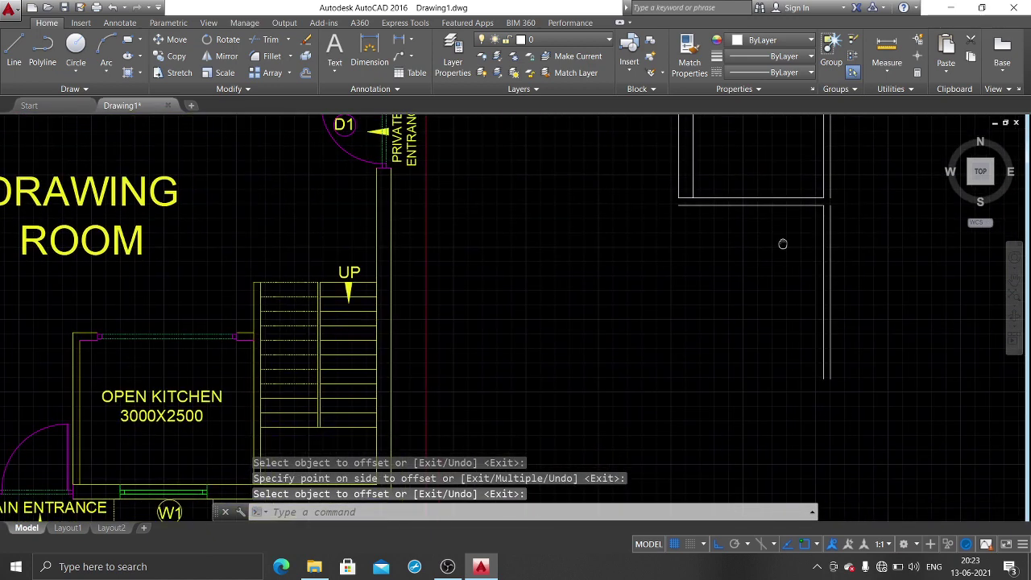
{"action": "type", "text": "o"}
Step: Offset the horizontal wall line 3000 below it
{"action": "key", "text": "Return"}
{"action": "type", "text": "3000"}
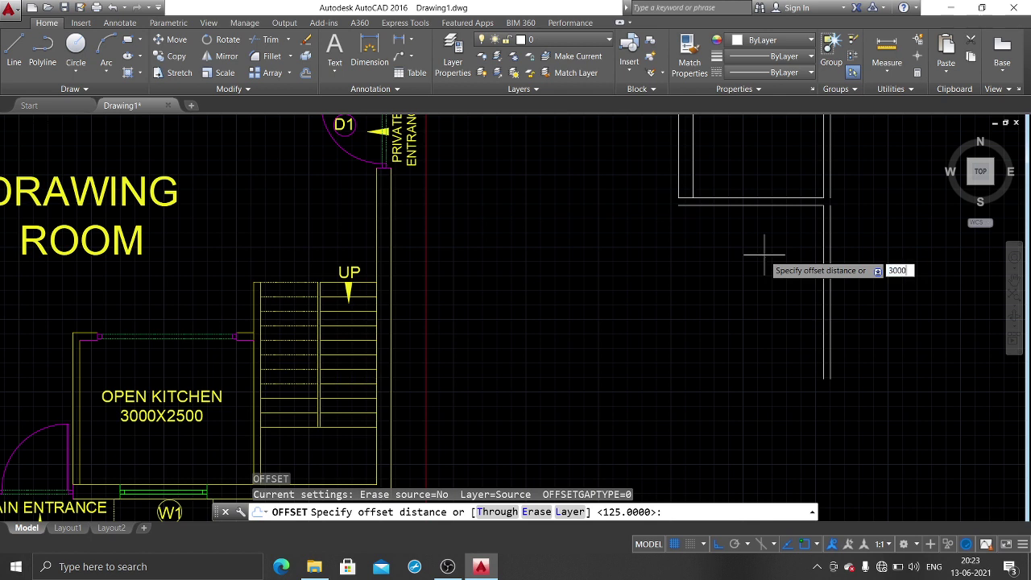
{"action": "key", "text": "Return"}
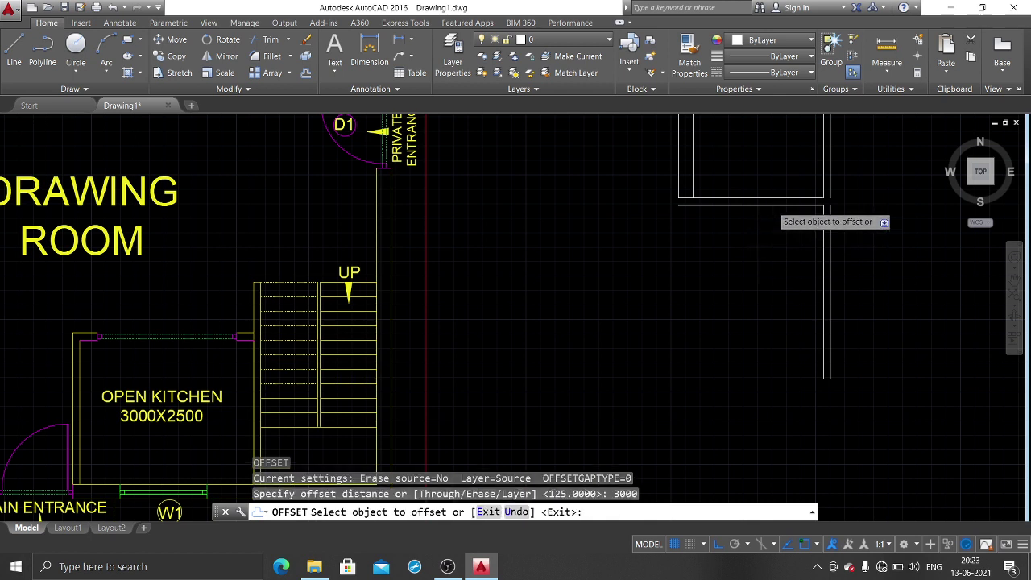
{"action": "left_click", "coordinate": [772, 206]}
{"action": "left_click", "coordinate": [782, 338]}
{"action": "middle_click_drag", "start_coordinate": [781, 338], "coordinate": [762, 290]}
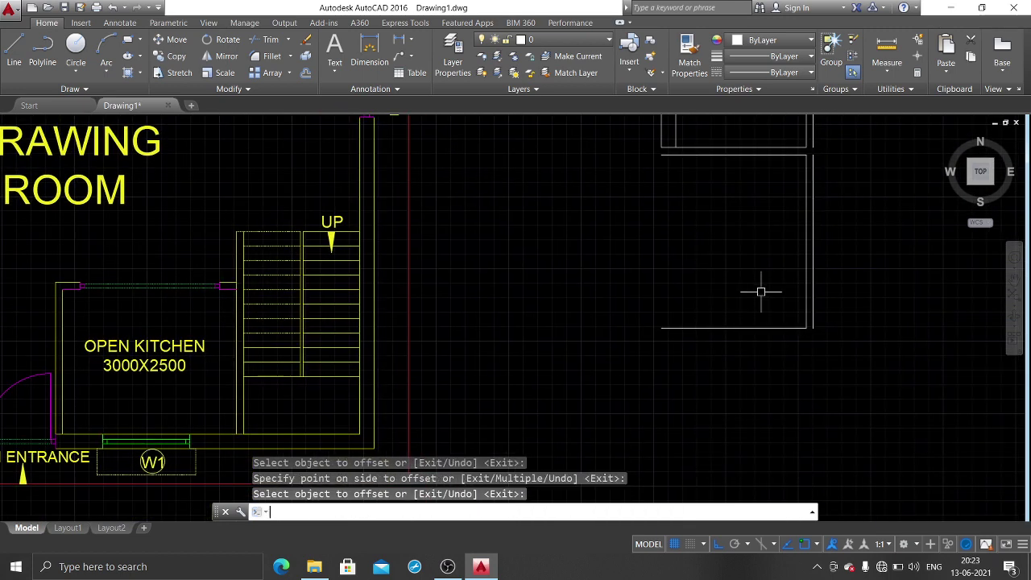
Step: Set the offset distance to 125 and pick the lower horizontal wall line
{"action": "key", "text": "Return"}
{"action": "key", "text": "Return"}
{"action": "type", "text": "5"}
{"action": "key", "text": "Return"}
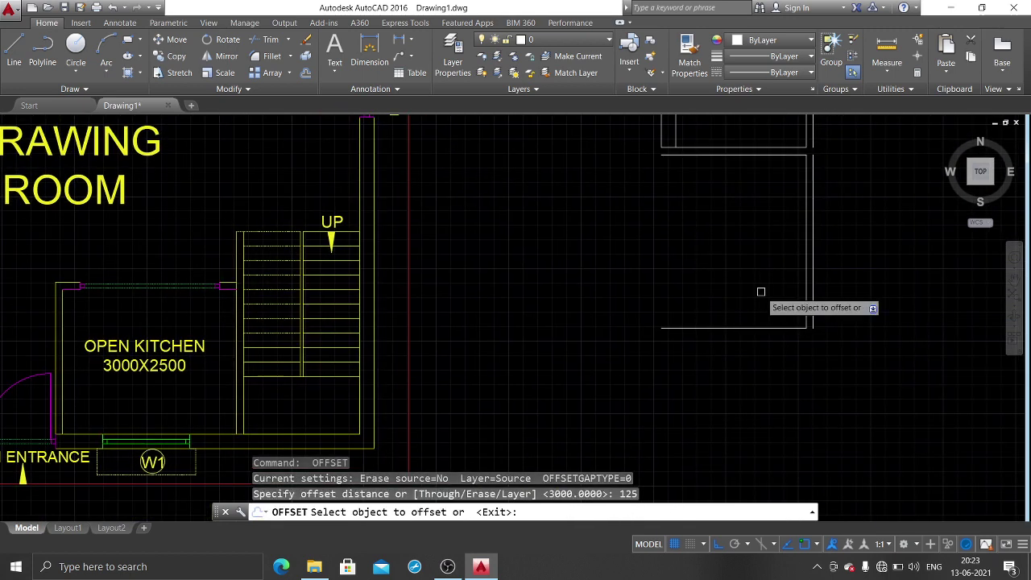
{"action": "scroll", "coordinate": [780, 330], "scroll_direction": "down", "scroll_amount": 4}
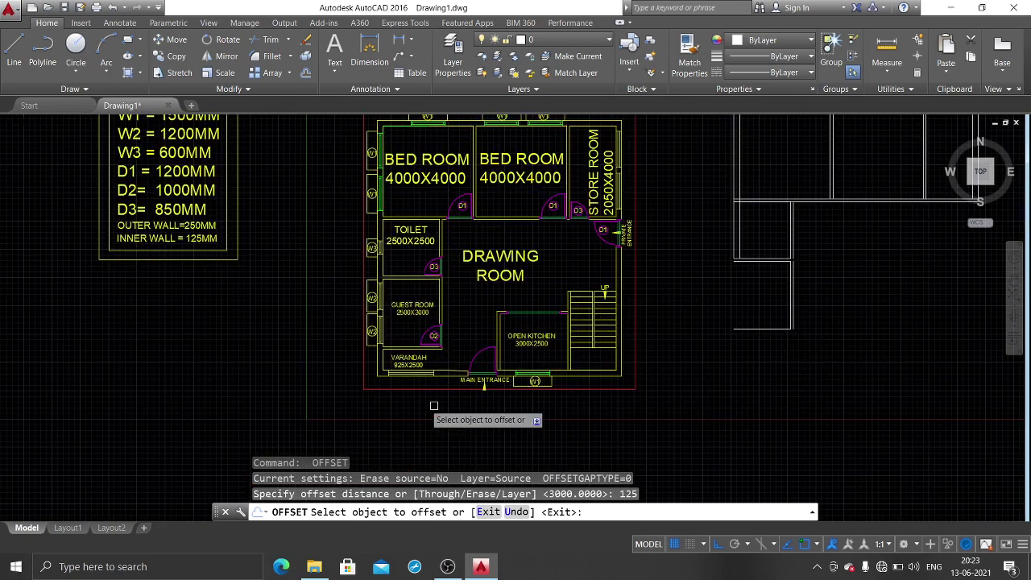
{"action": "left_click", "coordinate": [768, 330]}
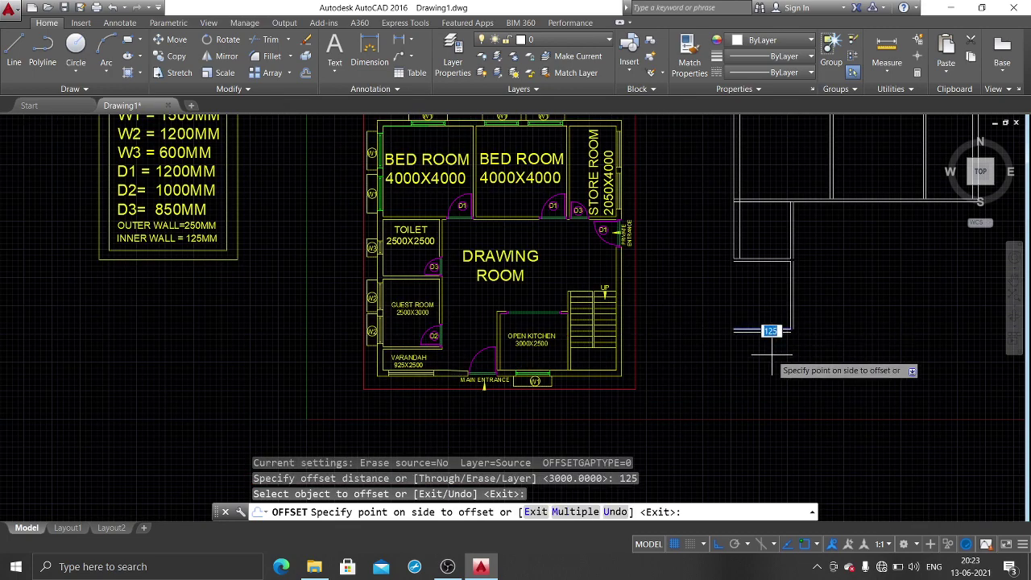
{"action": "key", "text": "Escape"}
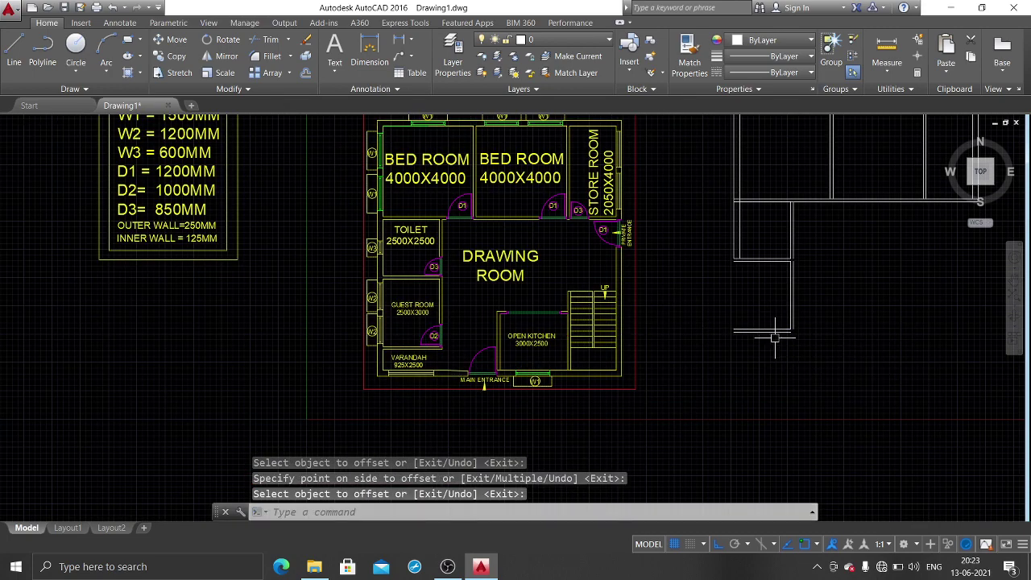
{"action": "scroll", "coordinate": [775, 338], "scroll_direction": "up", "scroll_amount": 2}
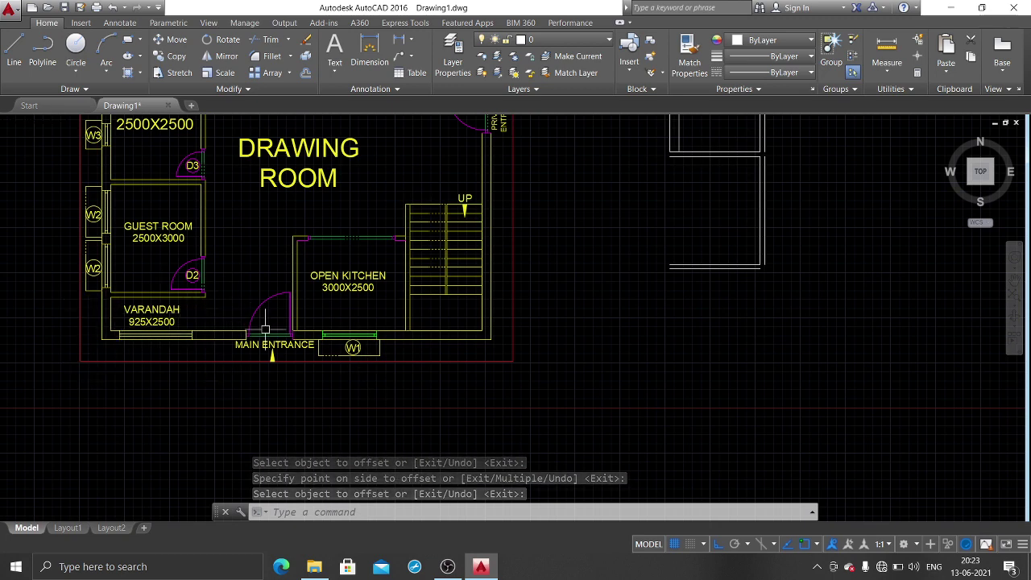
Step: Offset the right plan's bottom line 925 downward
{"action": "type", "text": "o"}
{"action": "key", "text": "Return"}
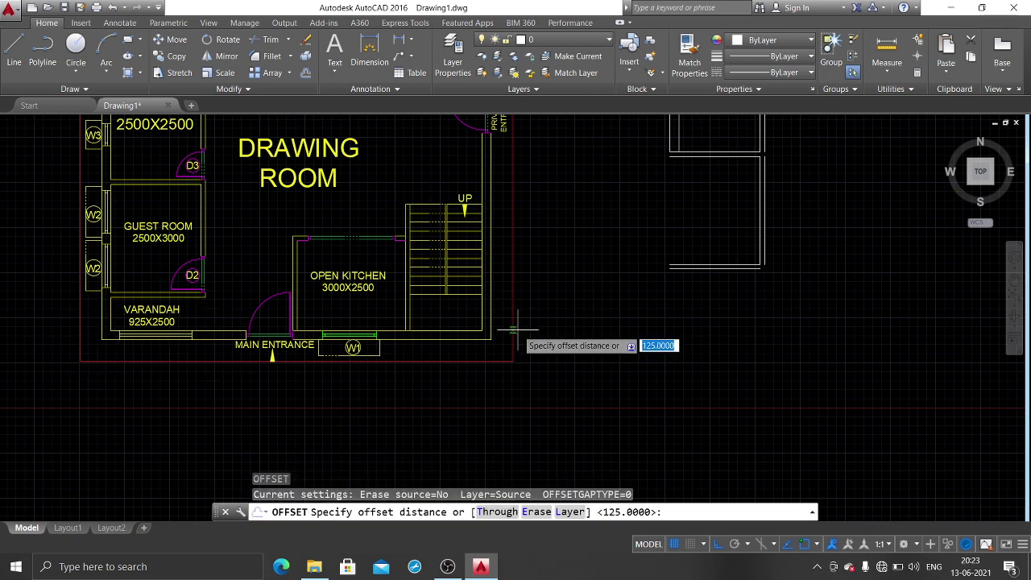
{"action": "type", "text": "925"}
{"action": "key", "text": "Return"}
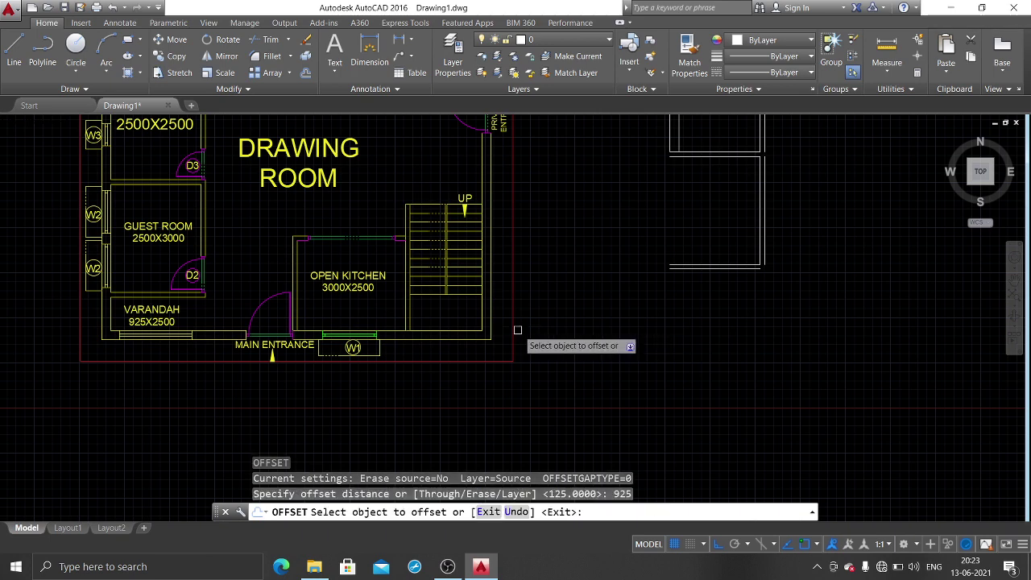
{"action": "left_click", "coordinate": [673, 267]}
{"action": "left_click", "coordinate": [682, 319]}
{"action": "key", "text": "Return"}
{"action": "type", "text": "EX"}
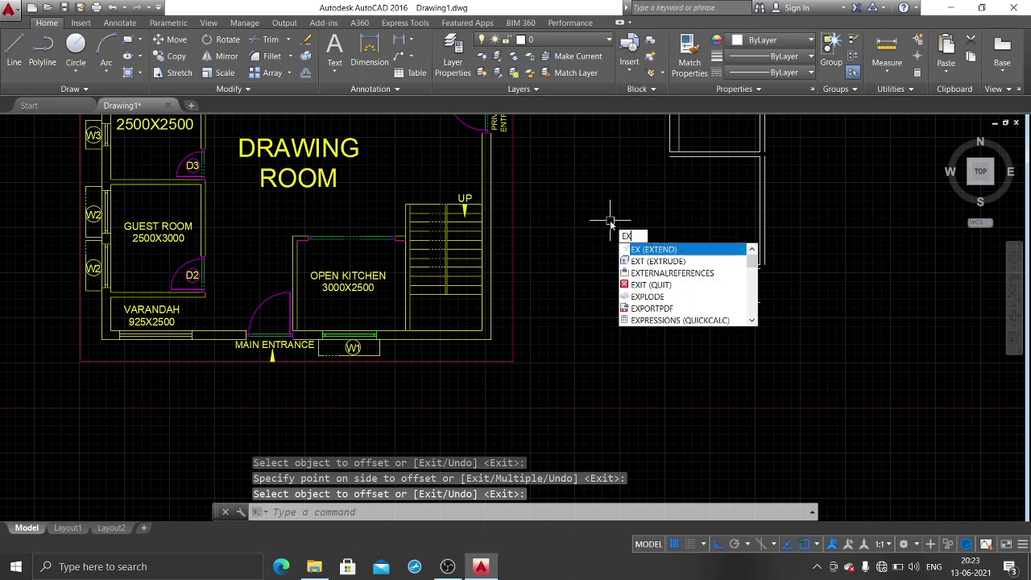
Step: Attempt to extend a wall line, then undo the failed extension
{"action": "key", "text": "Return"}
{"action": "key", "text": "Return"}
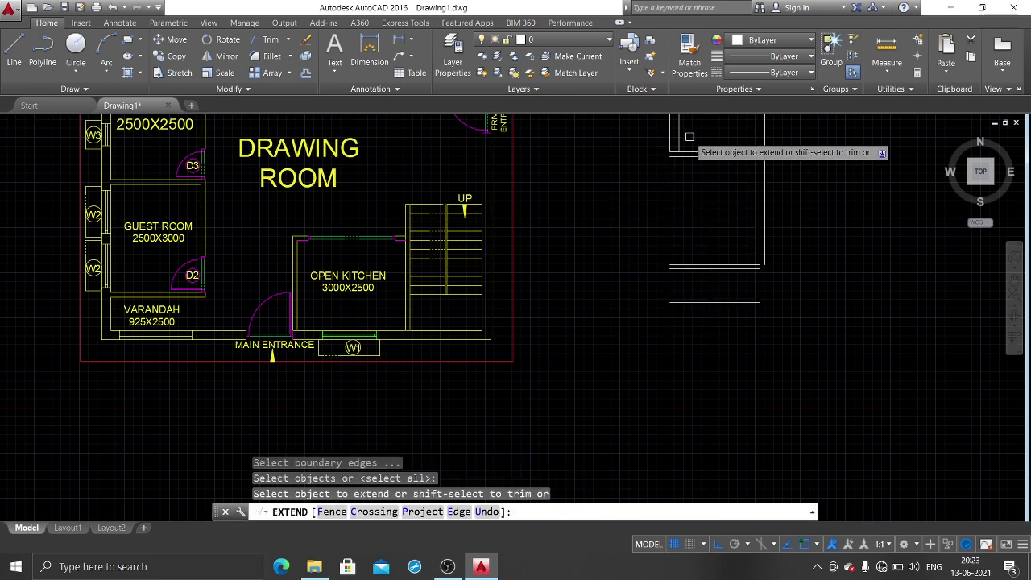
{"action": "left_click", "coordinate": [696, 133]}
{"action": "scroll", "coordinate": [672, 153], "scroll_direction": "up", "scroll_amount": 3}
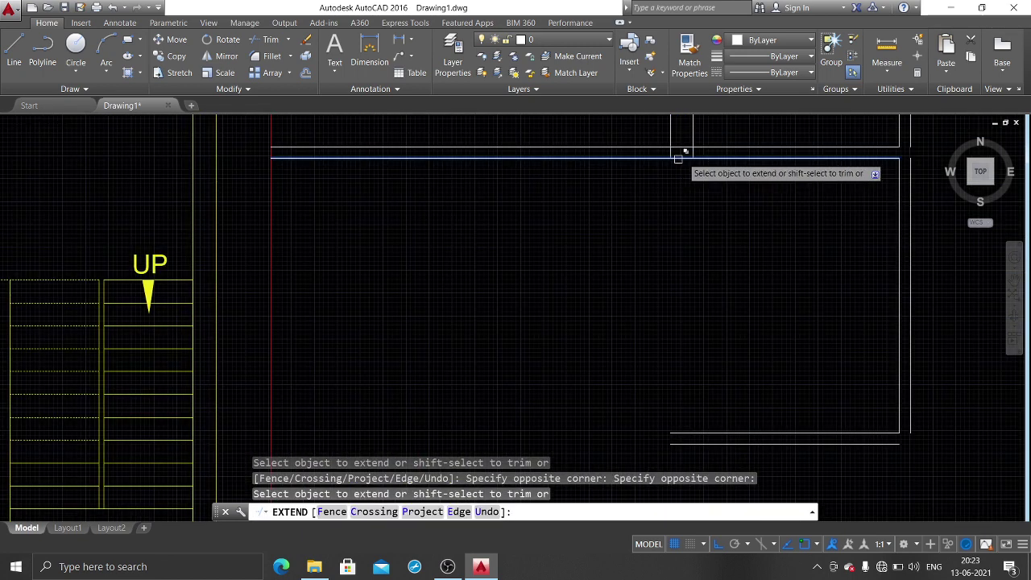
{"action": "left_click", "coordinate": [599, 122]}
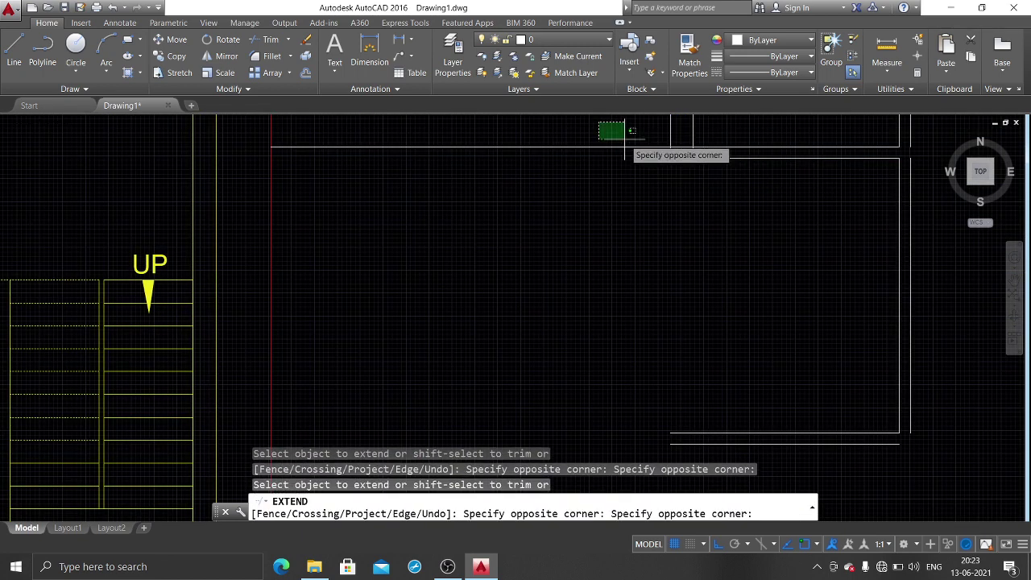
{"action": "key", "text": "Escape"}
{"action": "key", "text": "ctrl+z"}
{"action": "type", "text": "e"}
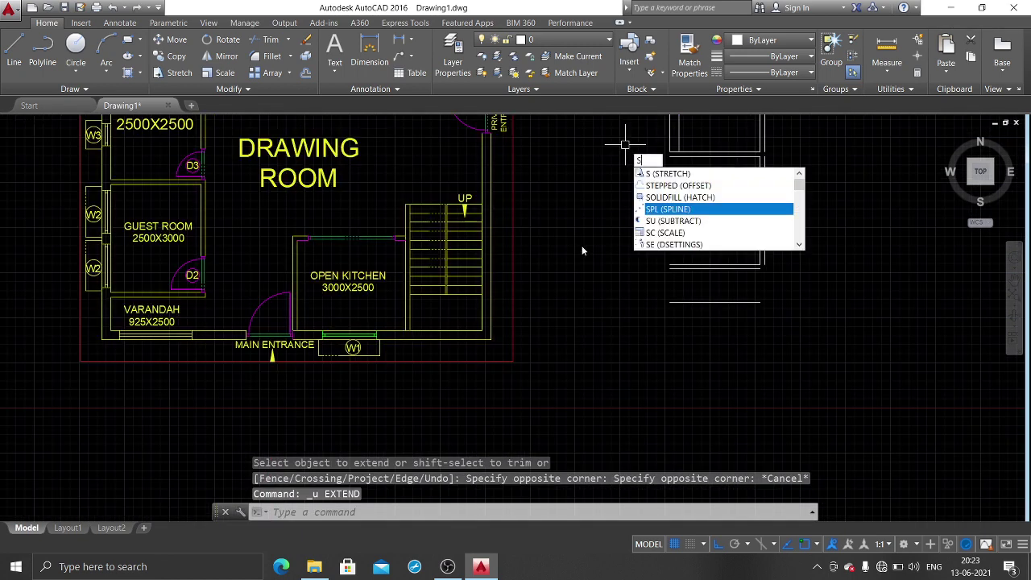
{"action": "key", "text": "Escape"}
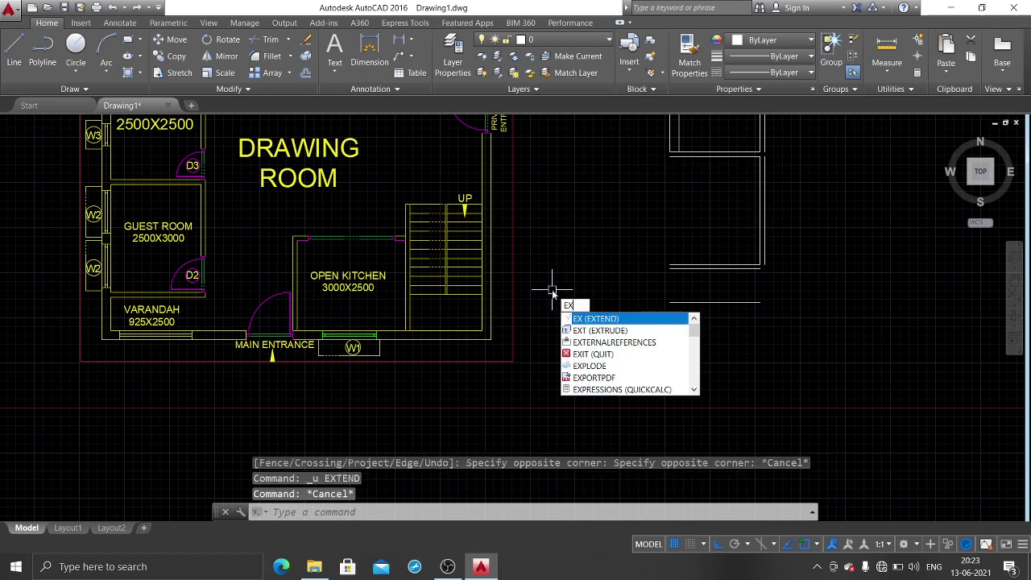
Step: Extend the right plan's vertical wall lines down to the new bottom line
{"action": "key", "text": "Return"}
{"action": "left_click", "coordinate": [669, 136]}
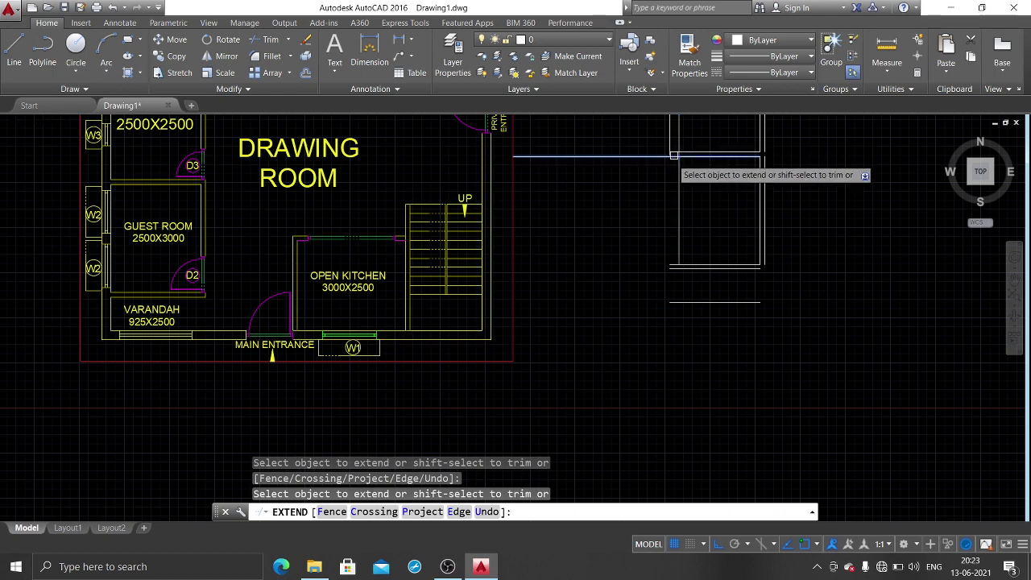
{"action": "left_click", "coordinate": [679, 191]}
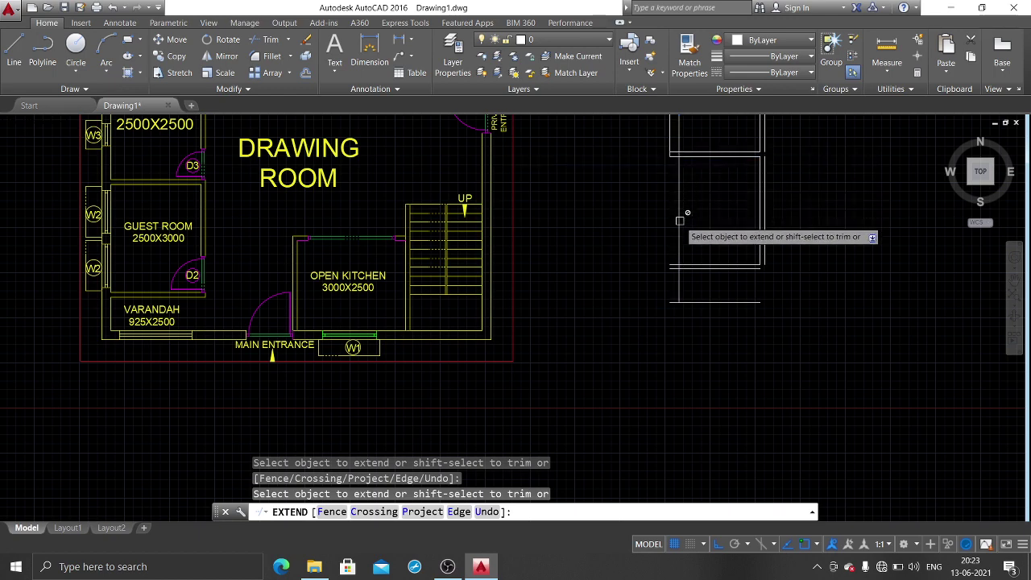
{"action": "left_click", "coordinate": [671, 128]}
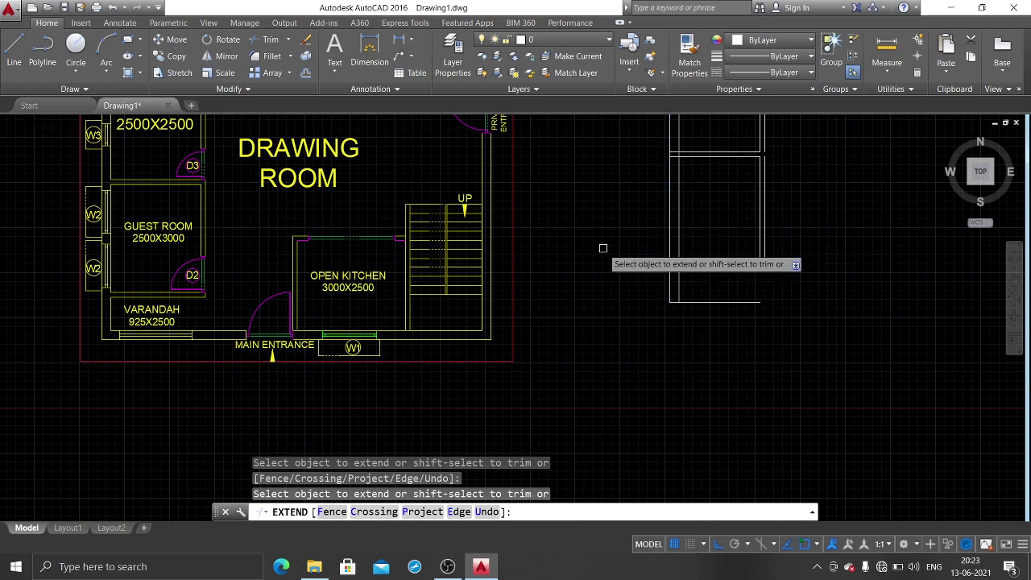
{"action": "key", "text": "Escape"}
{"action": "scroll", "coordinate": [668, 287], "scroll_direction": "up", "scroll_amount": 1}
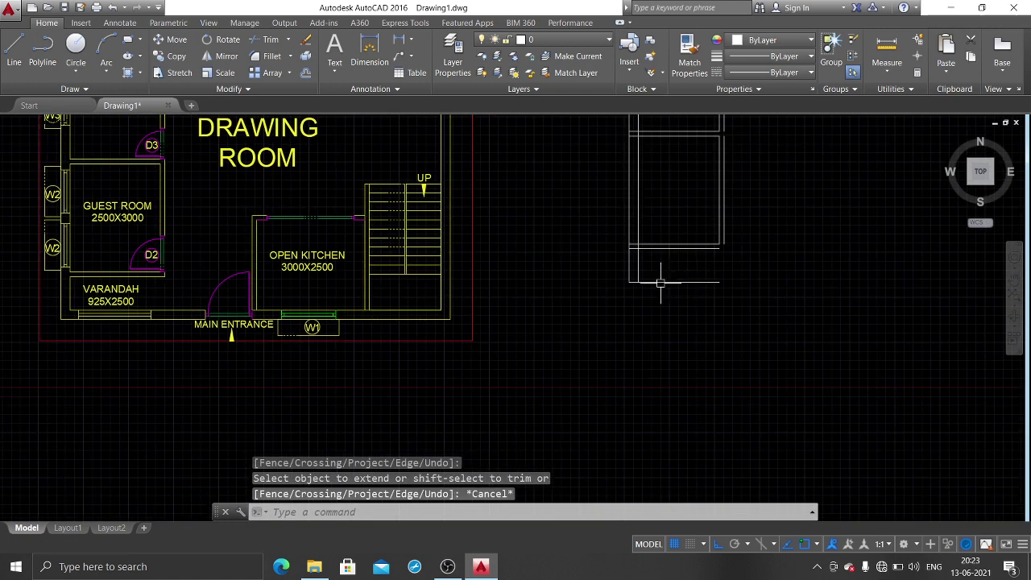
{"action": "scroll", "coordinate": [708, 266], "scroll_direction": "up", "scroll_amount": 2}
{"action": "scroll", "coordinate": [678, 287], "scroll_direction": "down", "scroll_amount": 2}
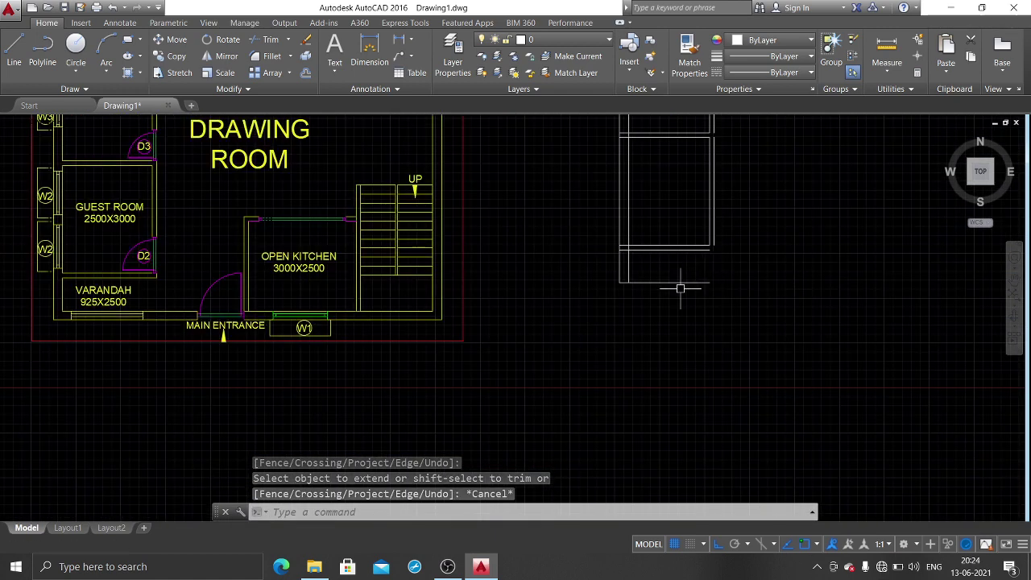
{"action": "middle_click_drag", "start_coordinate": [553, 318], "coordinate": [617, 265]}
{"action": "middle_click_drag", "start_coordinate": [710, 222], "coordinate": [656, 275]}
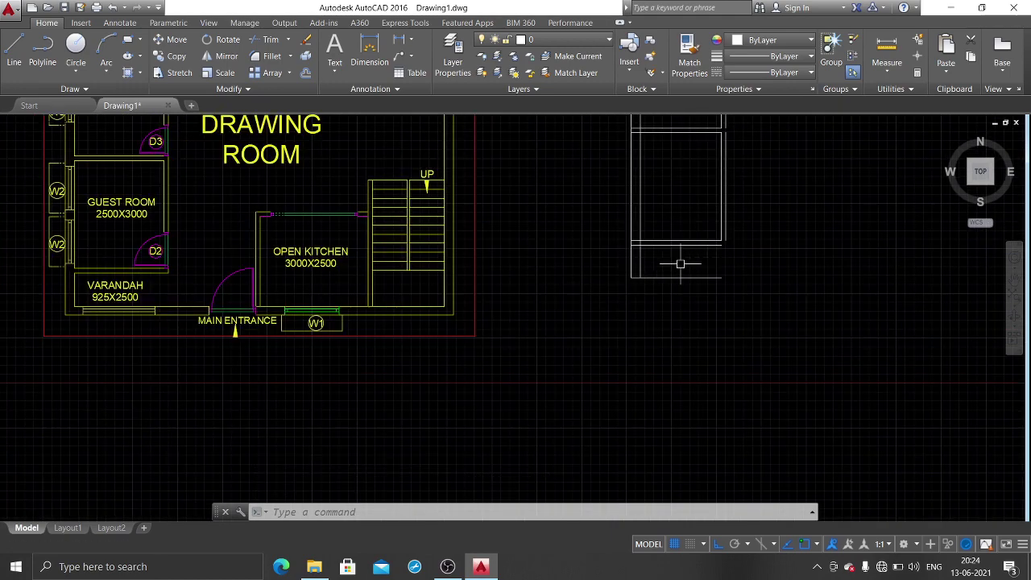
Step: Offset the right plan's bottom line 250 downward
{"action": "type", "text": "o"}
{"action": "key", "text": "Return"}
{"action": "type", "text": "250"}
{"action": "key", "text": "Return"}
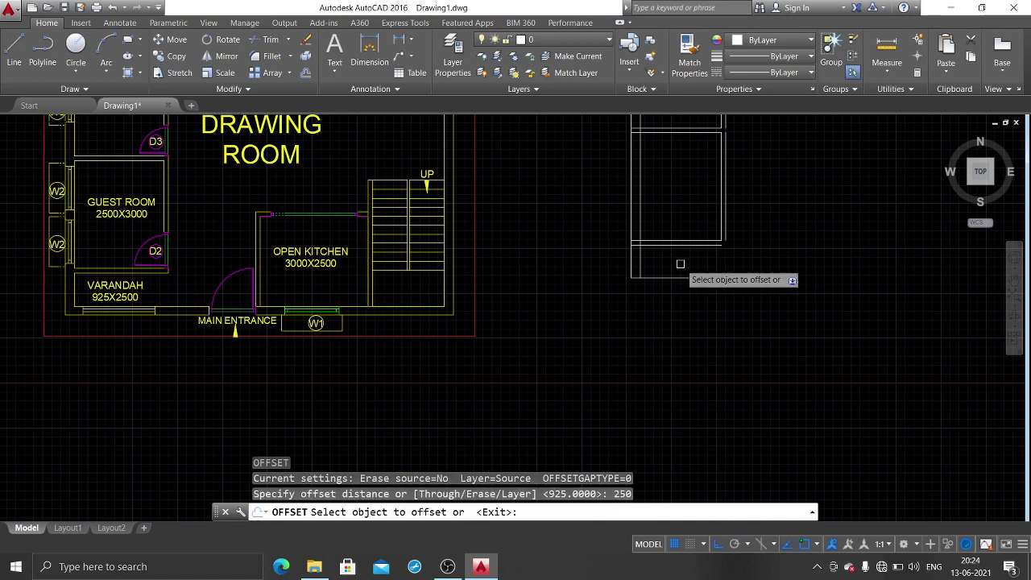
{"action": "left_click", "coordinate": [679, 277]}
{"action": "left_click", "coordinate": [676, 310]}
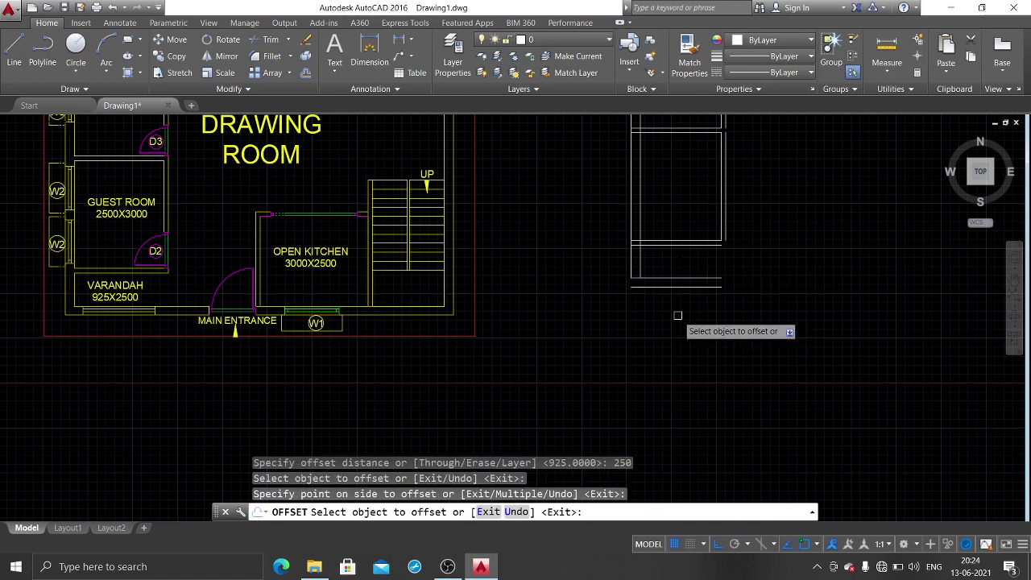
{"action": "key", "text": "Return"}
Step: Start CHAMFER and pick the lower line as the first corner edge
{"action": "type", "text": "cha"}
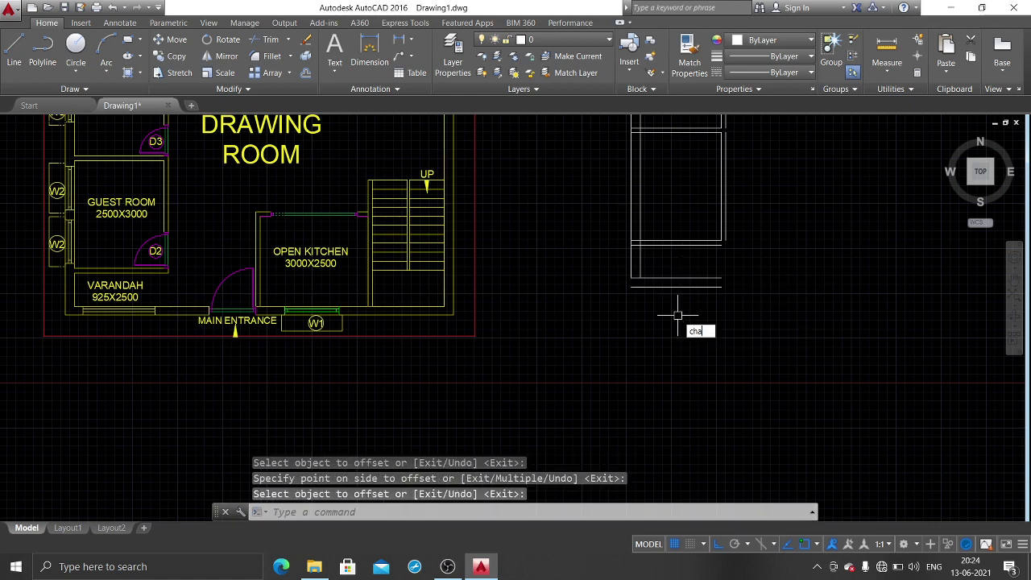
{"action": "key", "text": "Return"}
{"action": "left_click", "coordinate": [662, 287]}
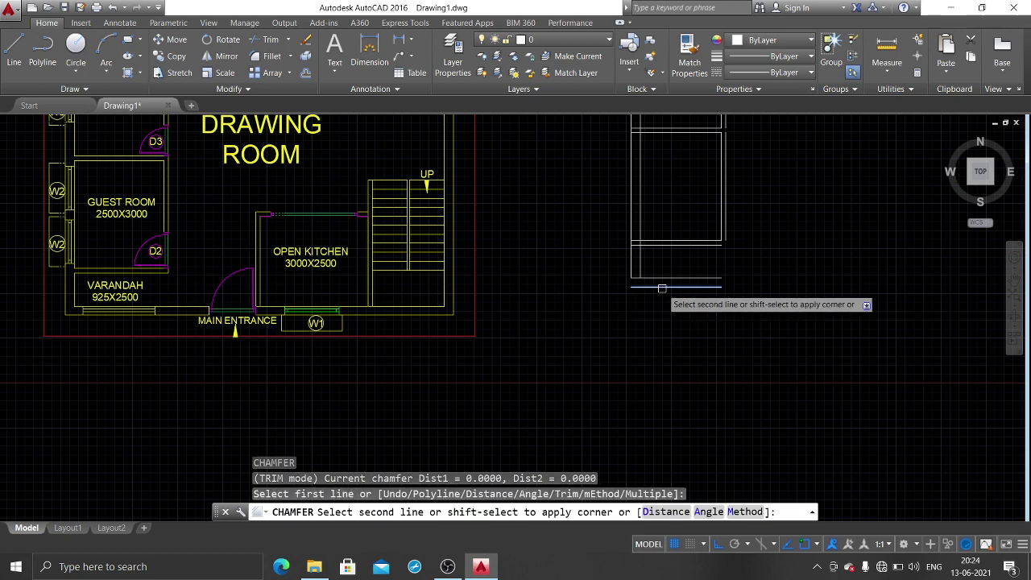
Step: Chamfer the lower line and vertical wall into a clean zero-distance corner, then view both plans
{"action": "left_click", "coordinate": [625, 268]}
{"action": "key", "text": "Return"}
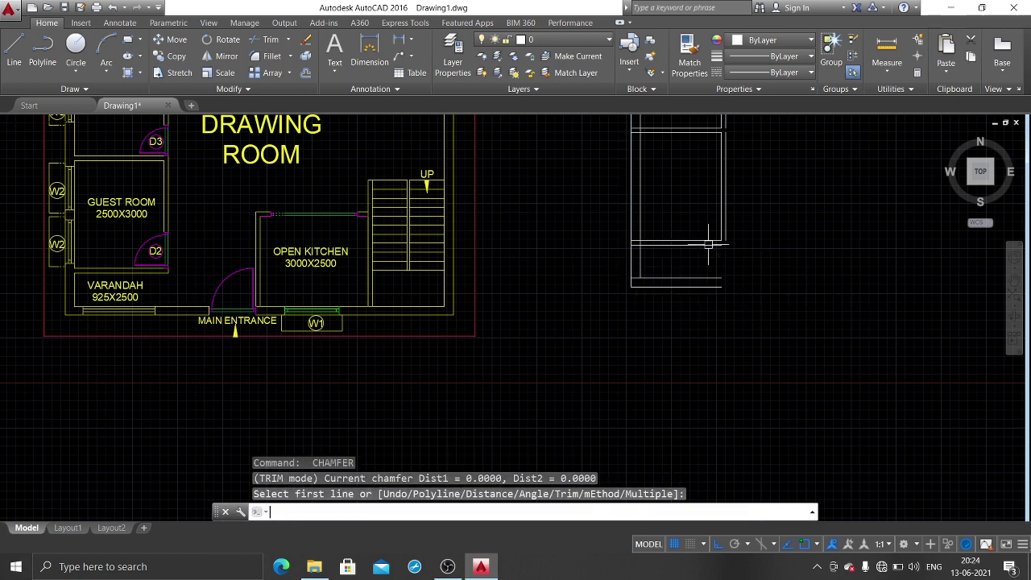
{"action": "left_click", "coordinate": [722, 241]}
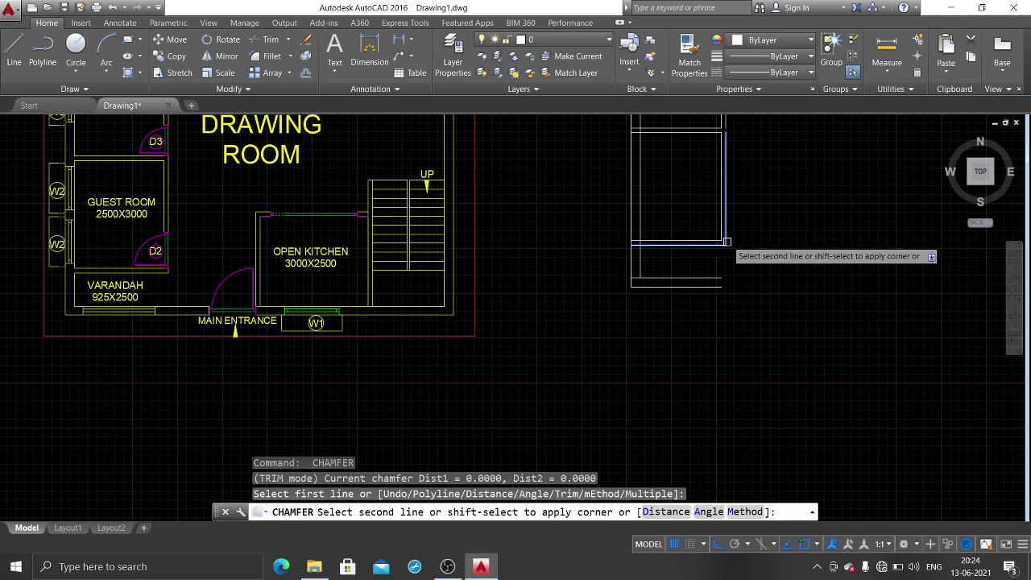
{"action": "key", "text": "Escape"}
{"action": "key", "text": "Return"}
{"action": "scroll", "coordinate": [744, 248], "scroll_direction": "down", "scroll_amount": 2}
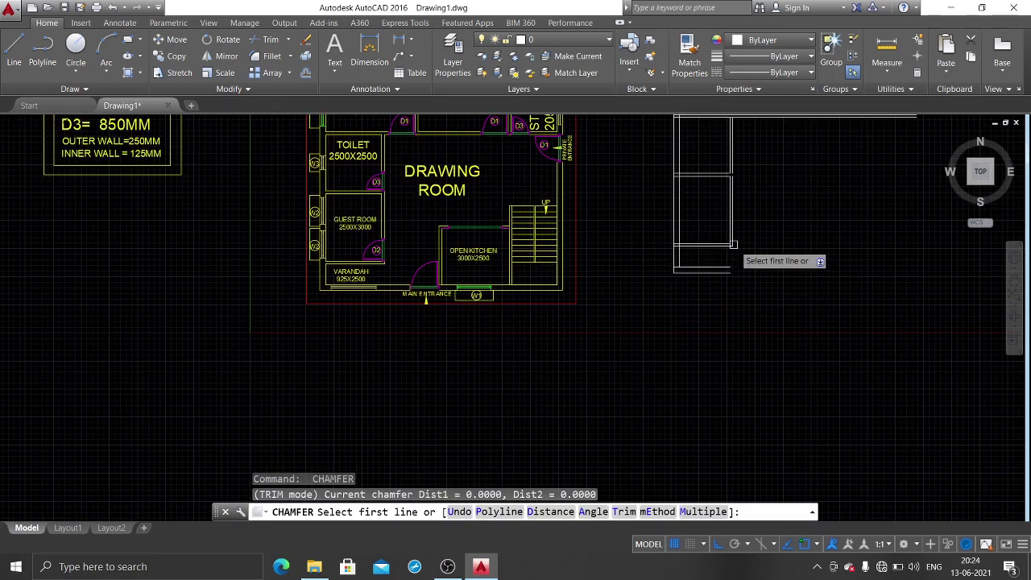
{"action": "middle_click_drag", "start_coordinate": [483, 266], "coordinate": [432, 406]}
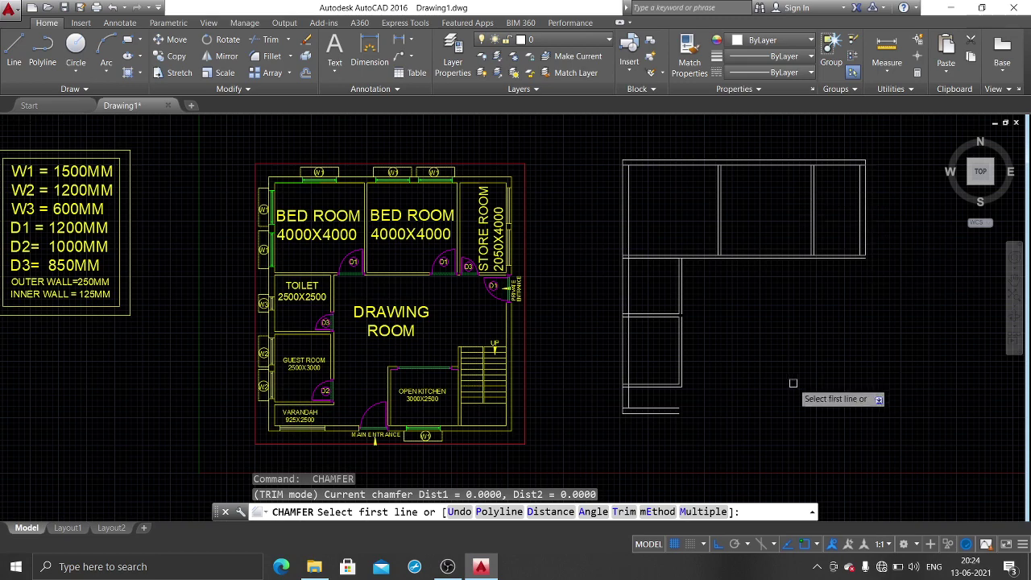
{"action": "middle_click_drag", "start_coordinate": [790, 371], "coordinate": [743, 327]}
{"action": "middle_click_drag", "start_coordinate": [427, 216], "coordinate": [448, 277]}
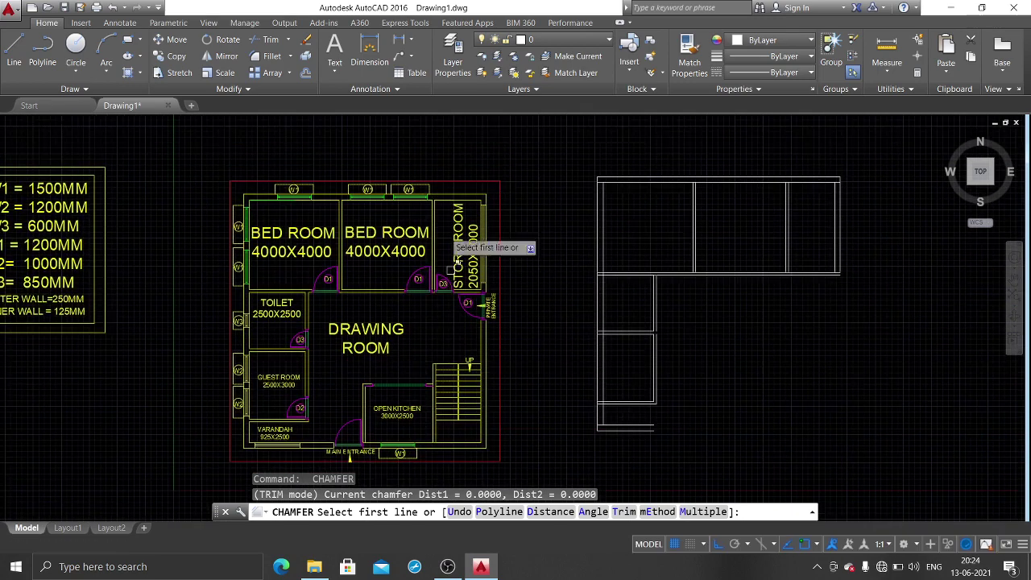
Step: Dimension the reference plan's top edge corner to corner, reading its width as 10800
{"action": "left_click", "coordinate": [398, 46]}
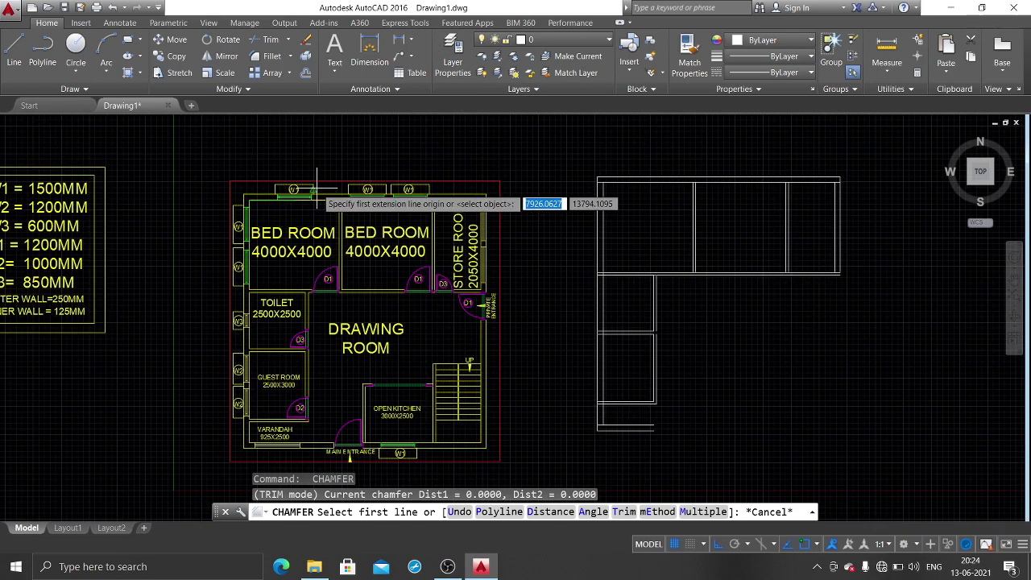
{"action": "left_click", "coordinate": [243, 194]}
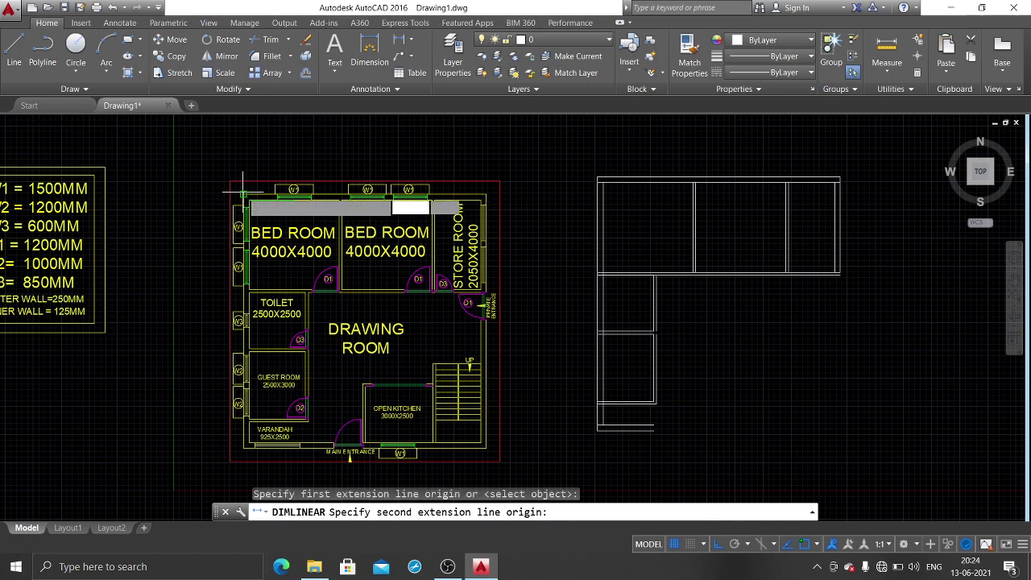
{"action": "left_click", "coordinate": [486, 194]}
{"action": "scroll", "coordinate": [364, 163], "scroll_direction": "up", "scroll_amount": 2}
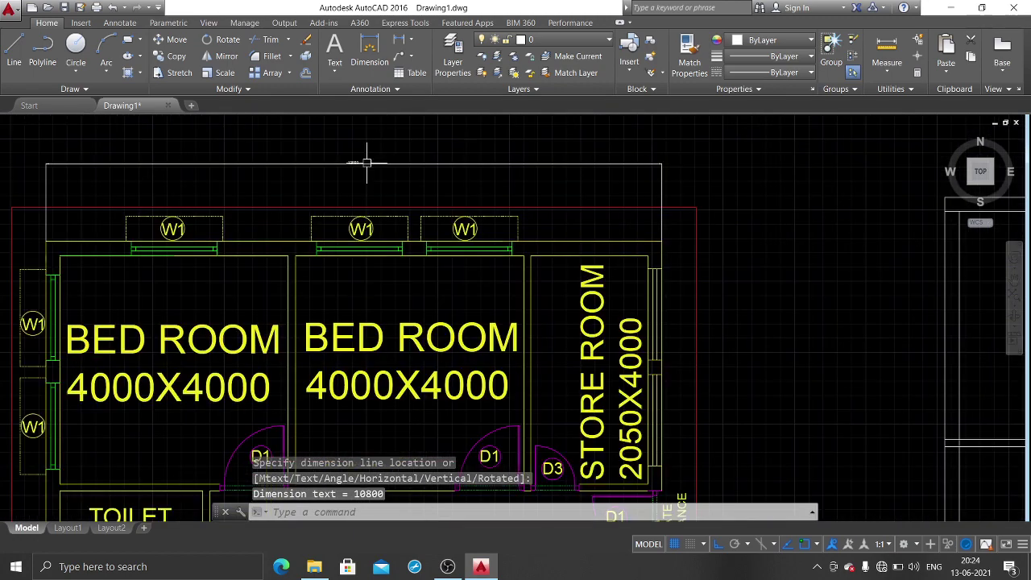
{"action": "scroll", "coordinate": [362, 161], "scroll_direction": "up", "scroll_amount": 1}
{"action": "scroll", "coordinate": [545, 269], "scroll_direction": "down", "scroll_amount": 2}
{"action": "scroll", "coordinate": [661, 308], "scroll_direction": "down", "scroll_amount": 2}
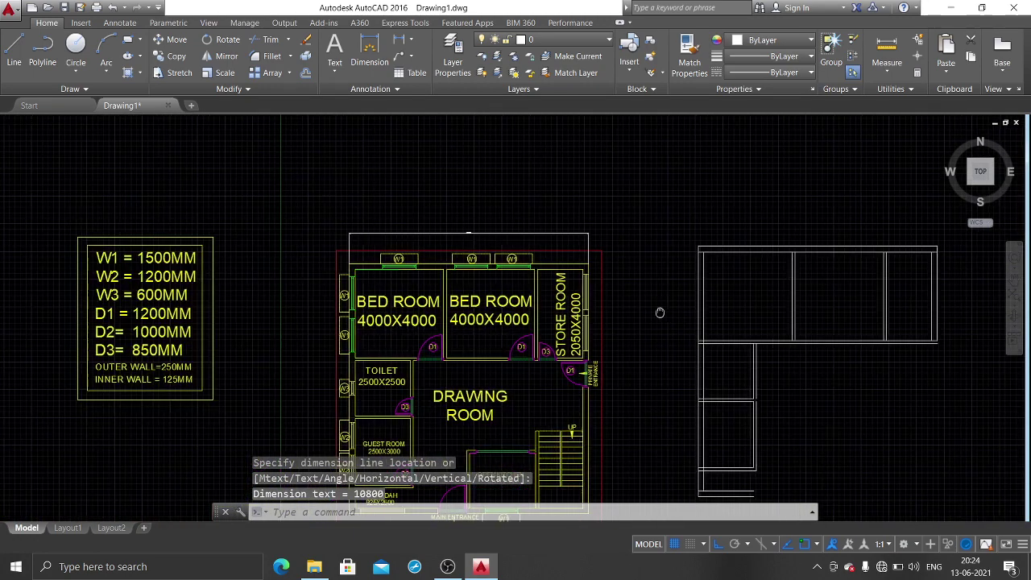
{"action": "scroll", "coordinate": [494, 244], "scroll_direction": "down", "scroll_amount": 1}
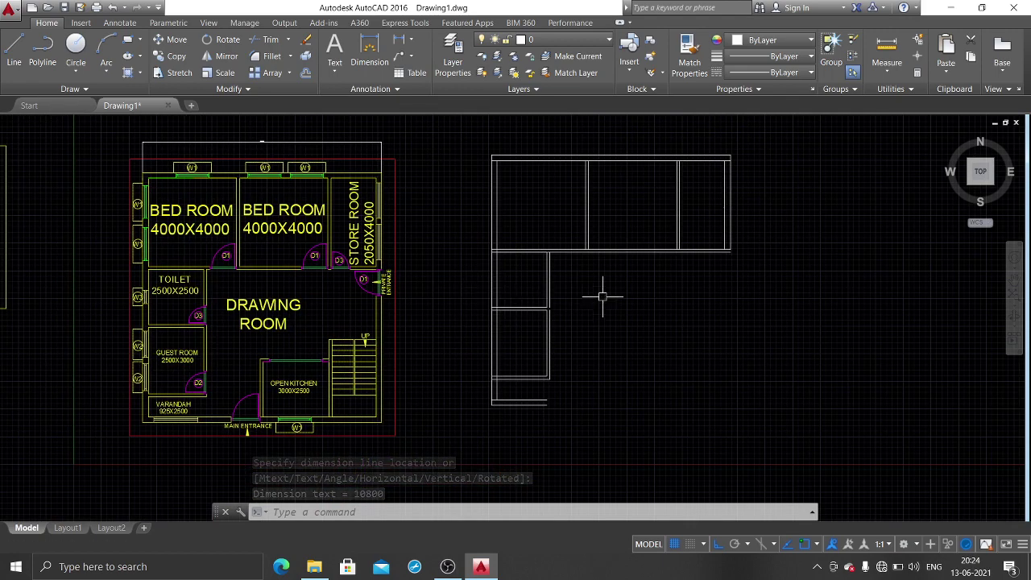
Step: Offset the new plan's left wall line 10800 to the right to form its right wall
{"action": "type", "text": "o"}
{"action": "key", "text": "Return"}
{"action": "type", "text": "1800"}
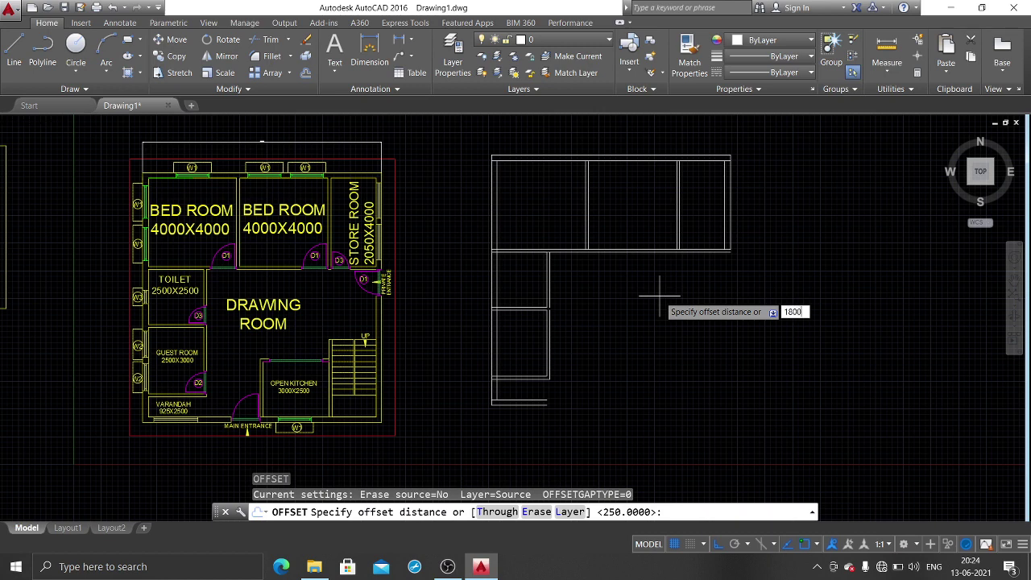
{"action": "key", "text": "Return"}
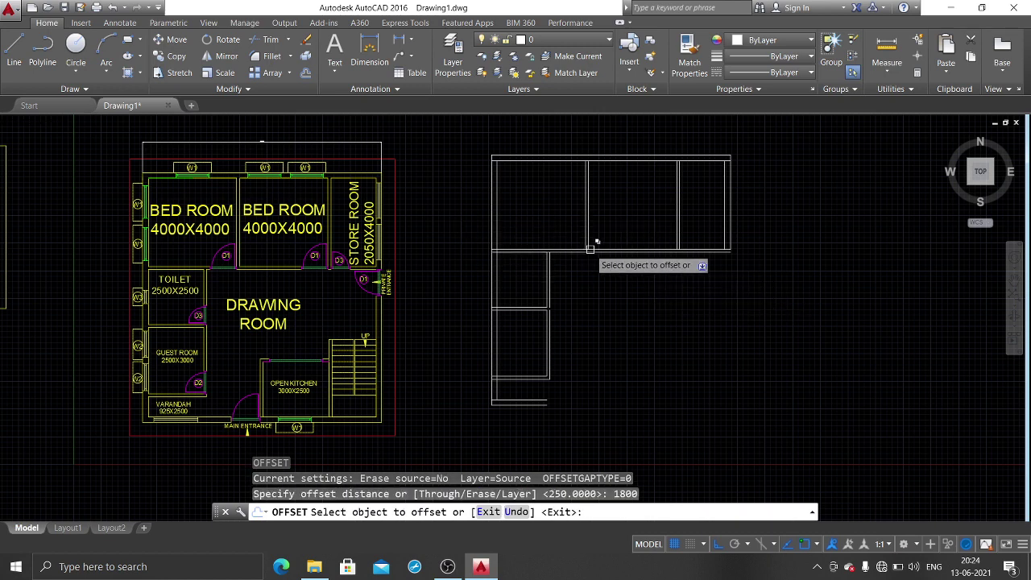
{"action": "key", "text": "Escape"}
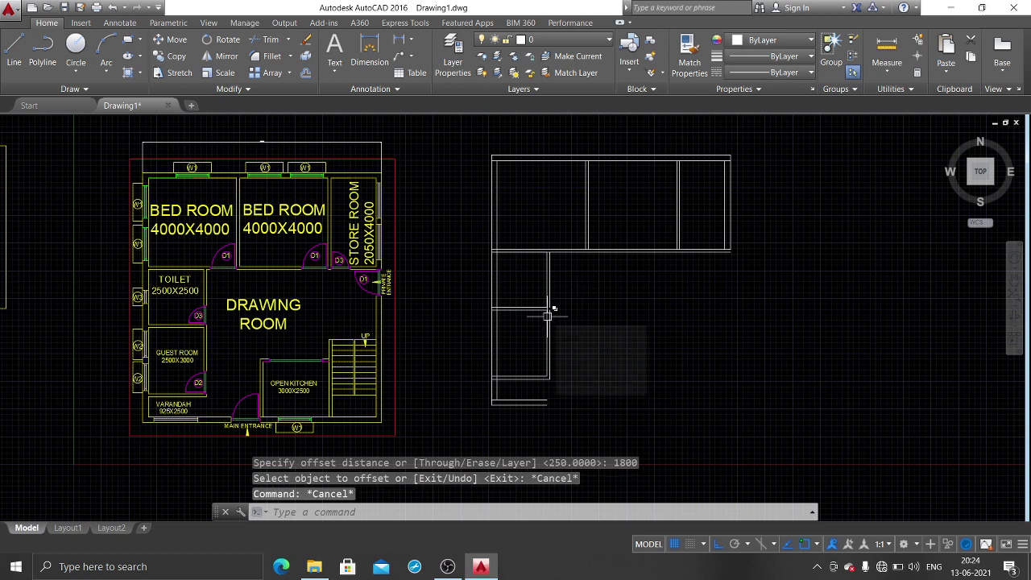
{"action": "type", "text": "10800"}
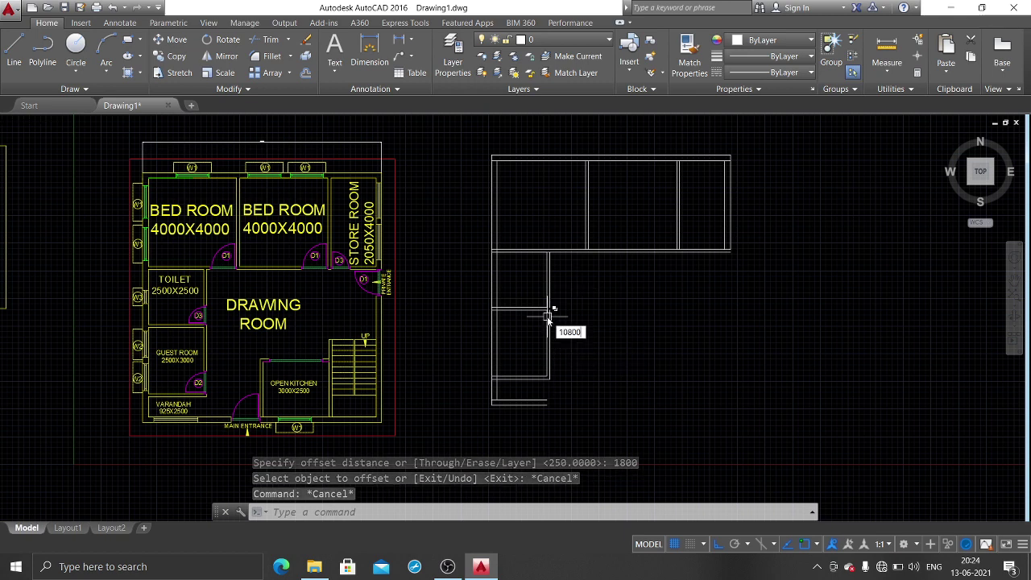
{"action": "key", "text": "Return"}
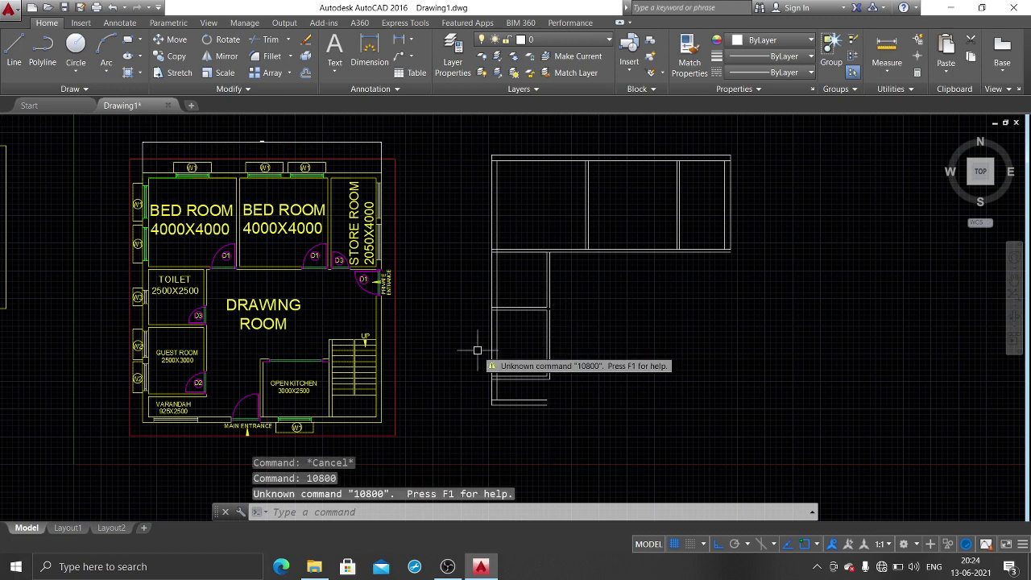
{"action": "key", "text": "Return"}
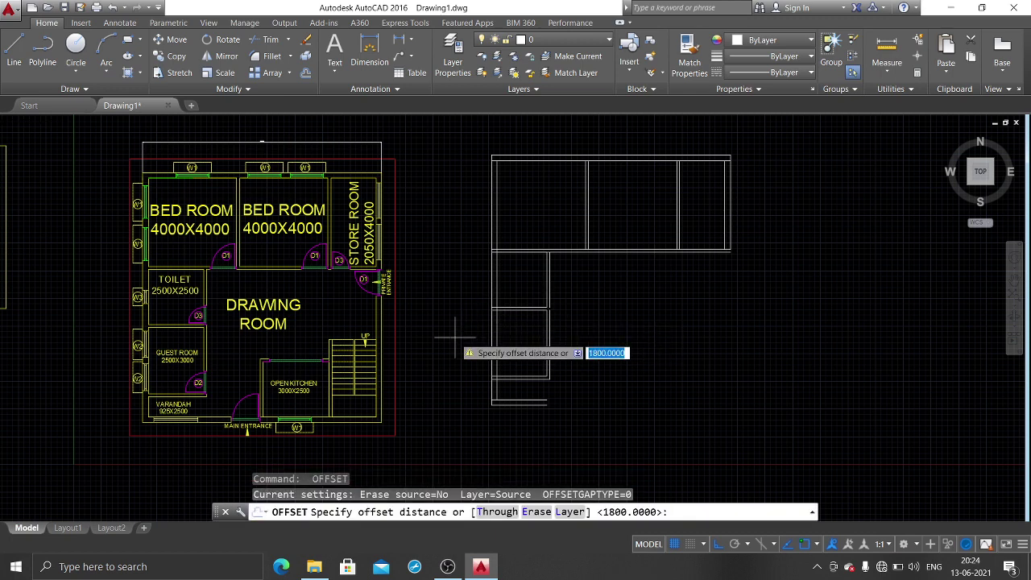
{"action": "key", "text": "Escape"}
{"action": "type", "text": "o"}
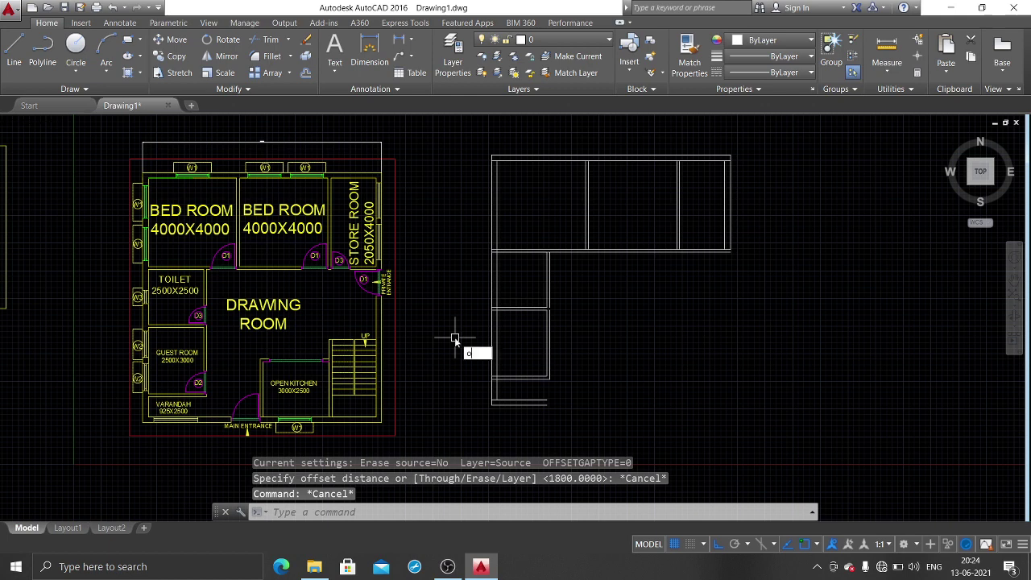
{"action": "key", "text": "Return"}
{"action": "type", "text": "1"}
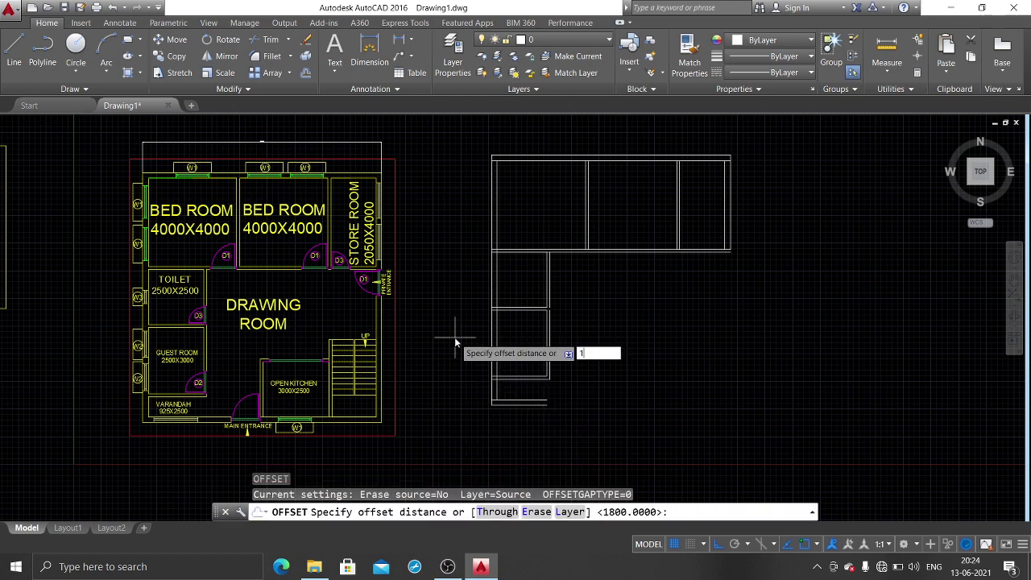
{"action": "type", "text": "0800"}
{"action": "key", "text": "Return"}
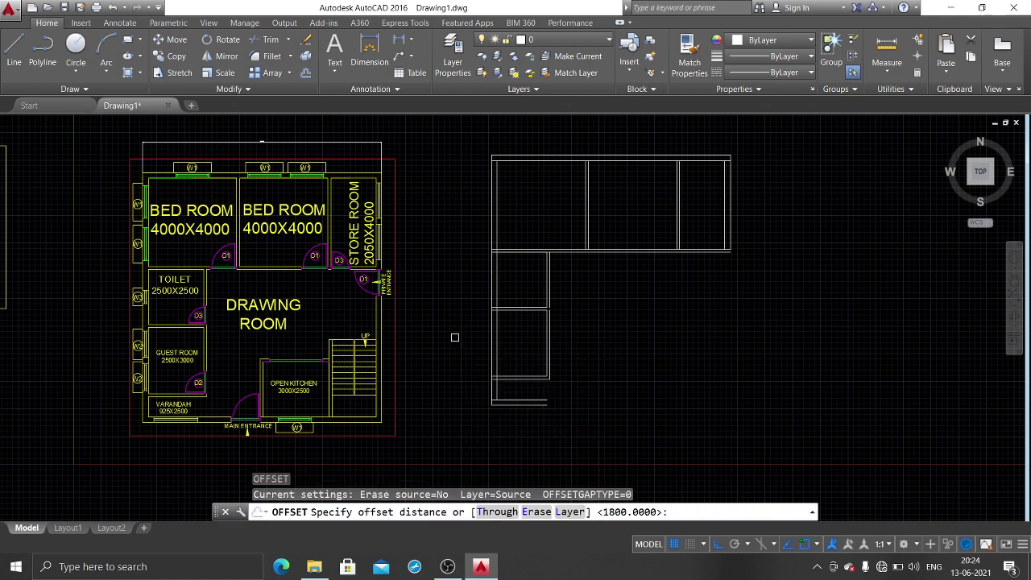
{"action": "left_click", "coordinate": [490, 333]}
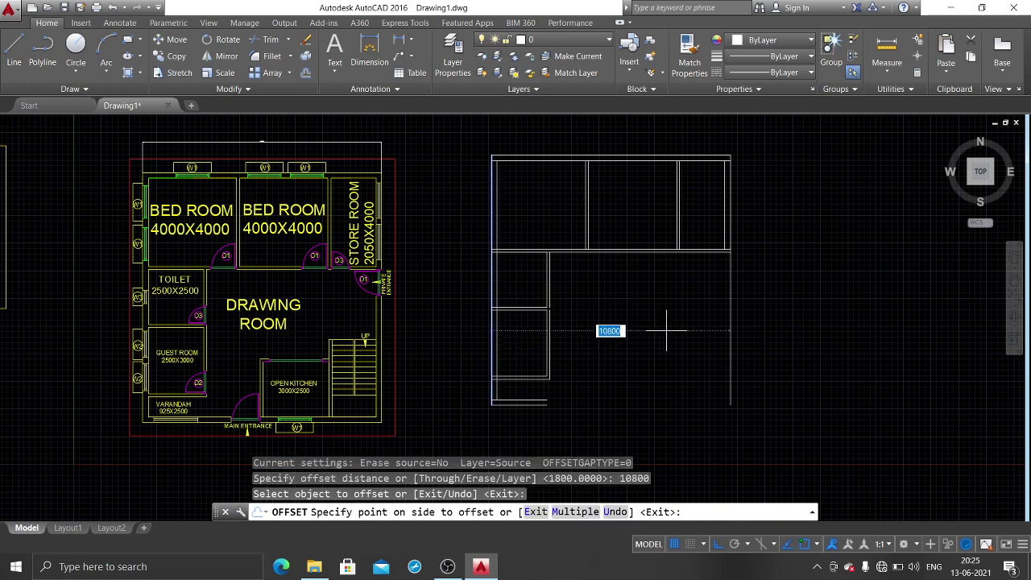
{"action": "left_click", "coordinate": [684, 330]}
{"action": "key", "text": "Return"}
{"action": "middle_click_drag", "start_coordinate": [693, 322], "coordinate": [679, 308]}
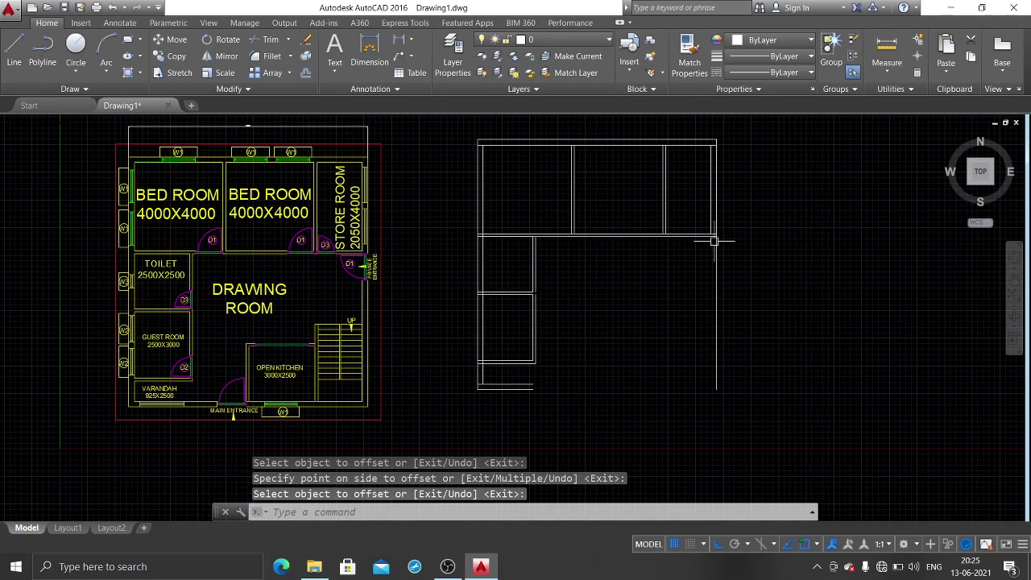
Step: Offset the new right wall line 250 inward to give the wall its thickness
{"action": "type", "text": "o"}
{"action": "key", "text": "Return"}
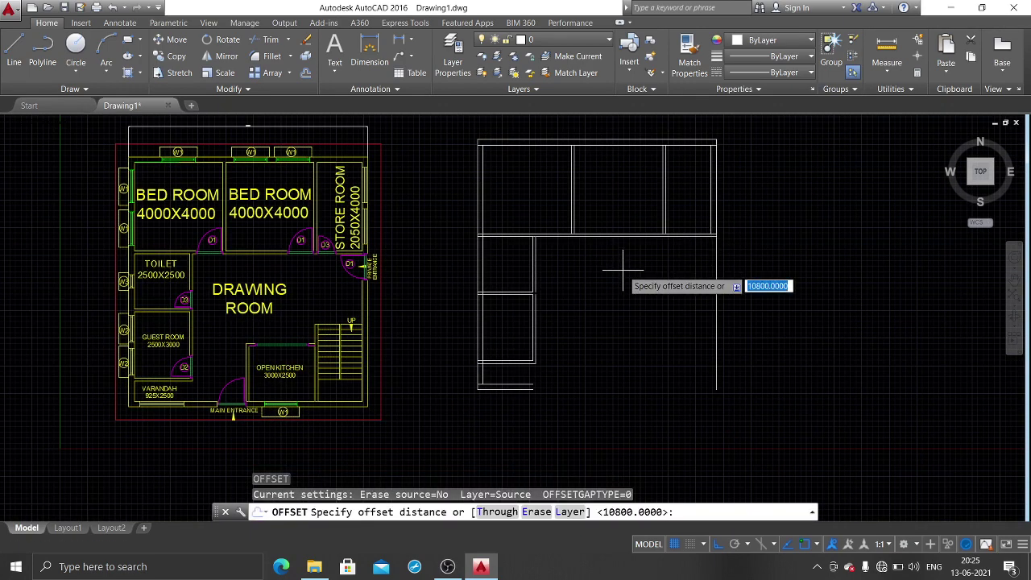
{"action": "type", "text": "250"}
{"action": "key", "text": "Return"}
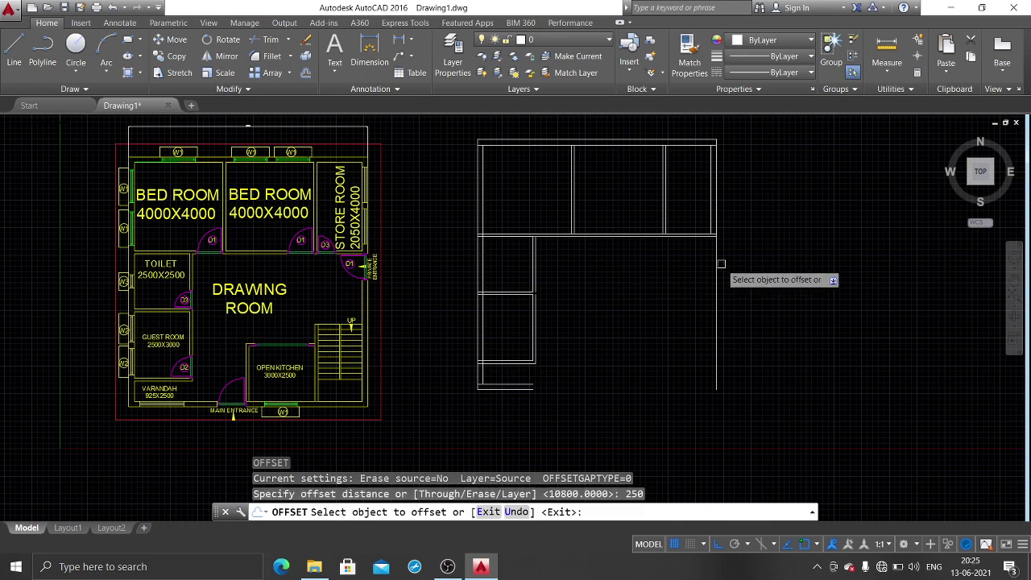
{"action": "left_click", "coordinate": [716, 267]}
{"action": "left_click", "coordinate": [657, 295]}
{"action": "key", "text": "Return"}
{"action": "middle_click_drag", "start_coordinate": [658, 292], "coordinate": [647, 271]}
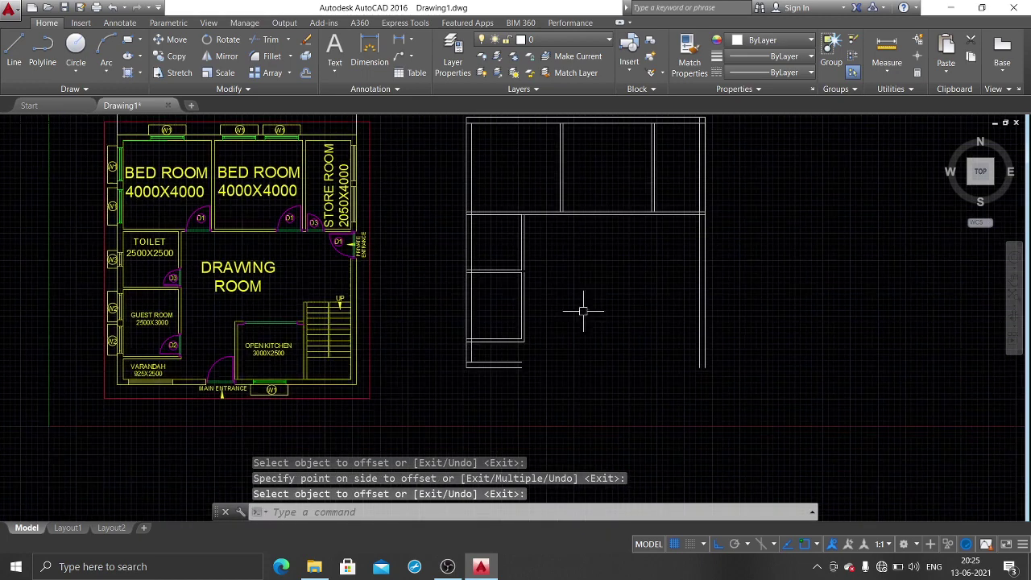
{"action": "scroll", "coordinate": [310, 353], "scroll_direction": "up", "scroll_amount": 2}
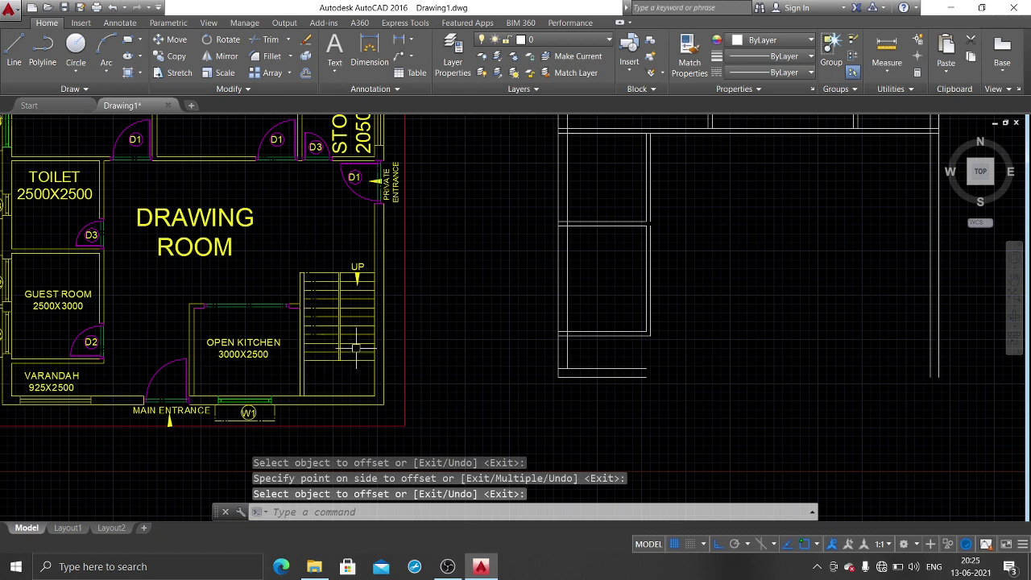
{"action": "middle_click_drag", "start_coordinate": [363, 371], "coordinate": [306, 316]}
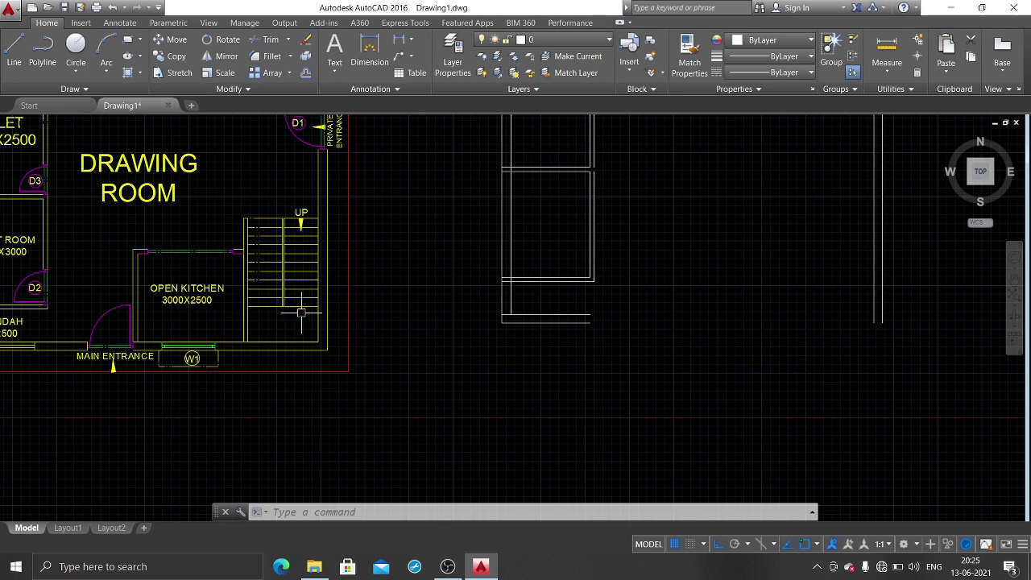
{"action": "middle_click_drag", "start_coordinate": [615, 331], "coordinate": [598, 318]}
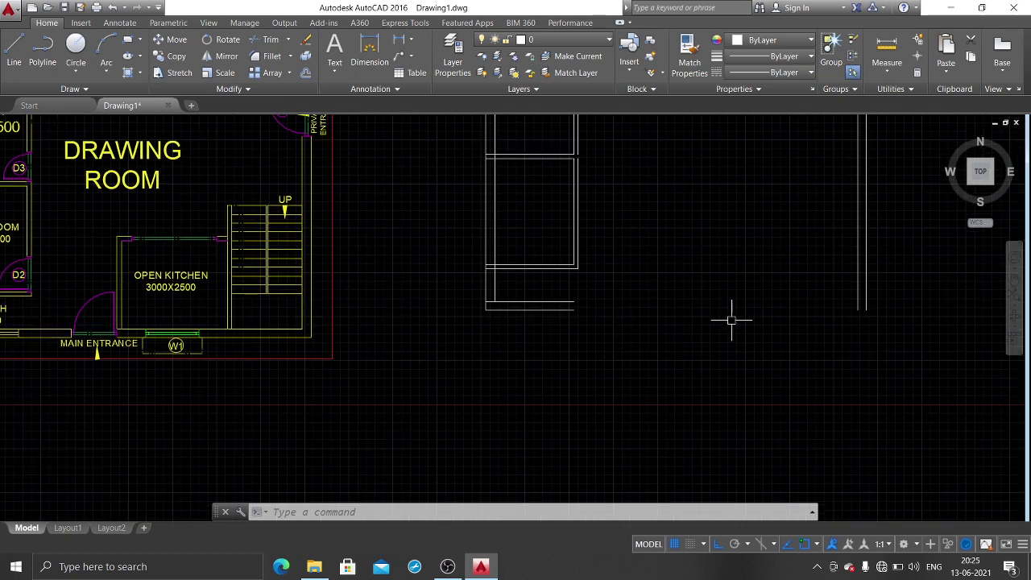
Step: Draw a 2000-long line leftward from the right wall's bottom corner
{"action": "type", "text": "l"}
{"action": "key", "text": "Return"}
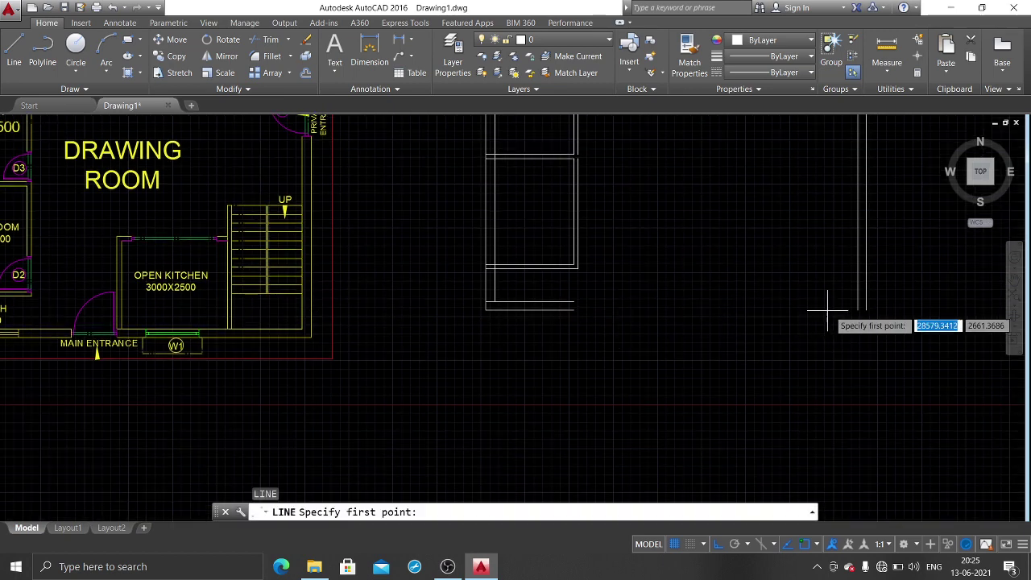
{"action": "left_click", "coordinate": [857, 310]}
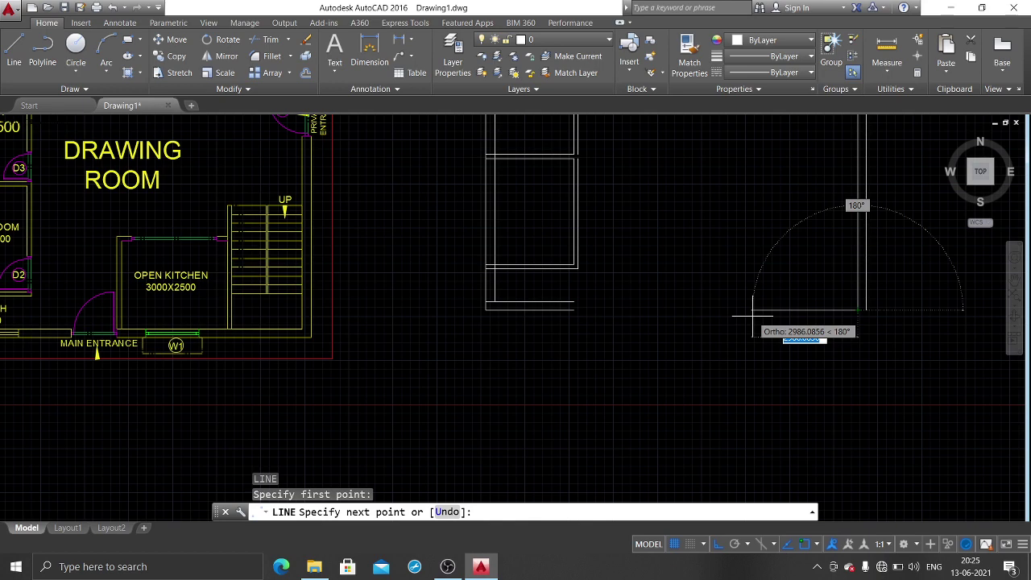
{"action": "type", "text": "2000"}
{"action": "key", "text": "Return"}
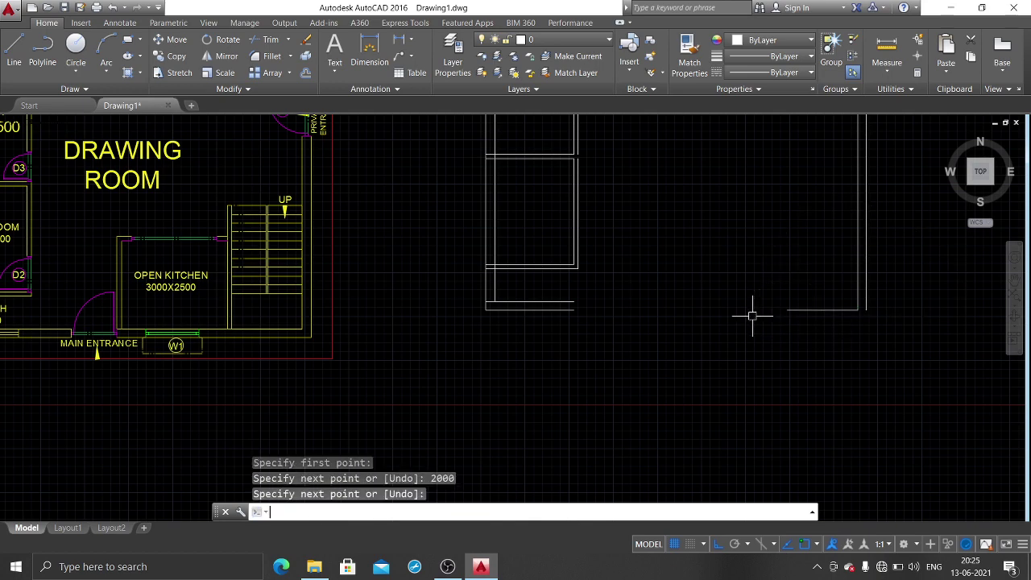
{"action": "key", "text": "Return"}
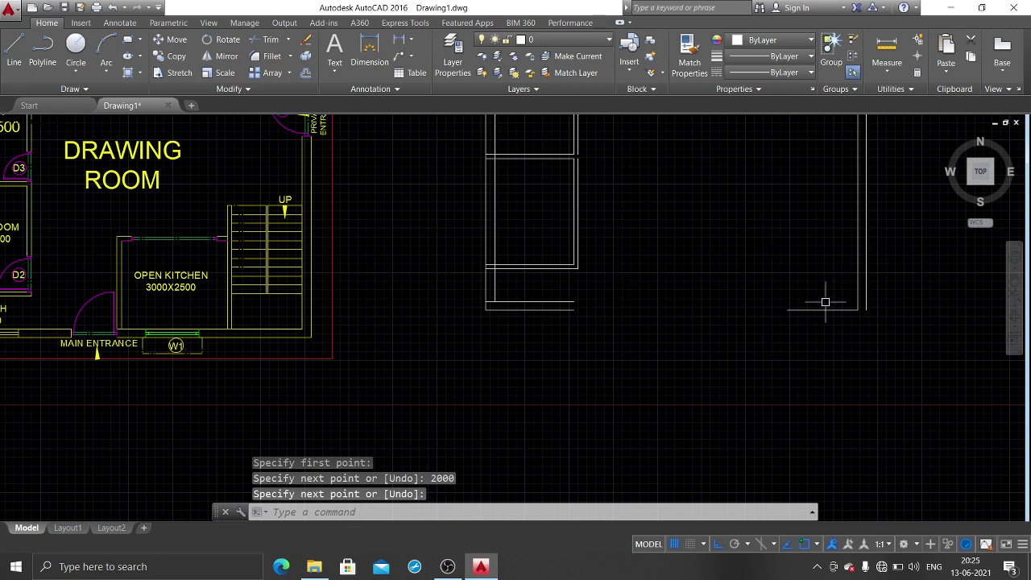
Step: Offset that bottom line 1000 upward and delete the unwanted extra copy
{"action": "type", "text": "o"}
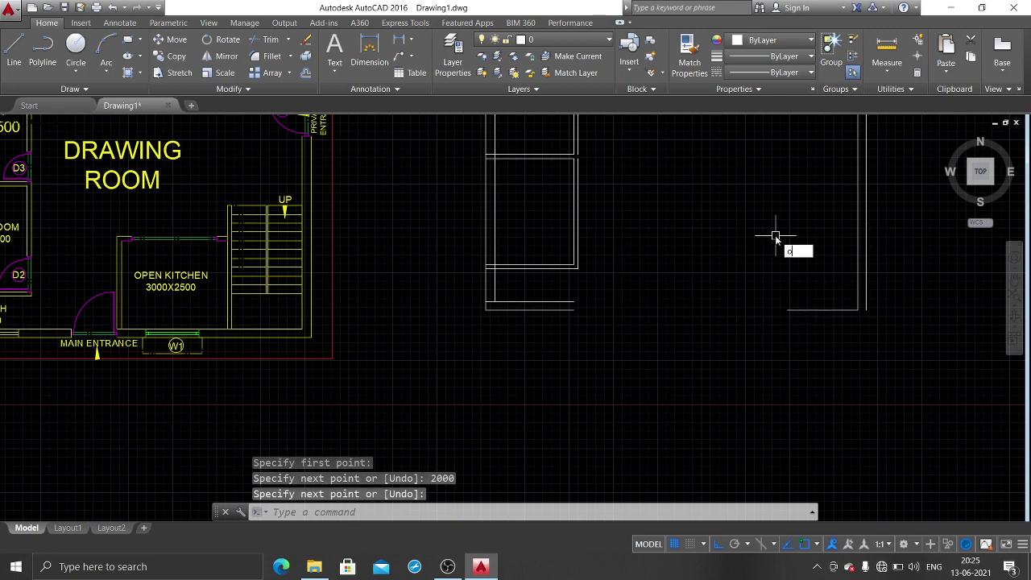
{"action": "key", "text": "Return"}
{"action": "type", "text": "1"}
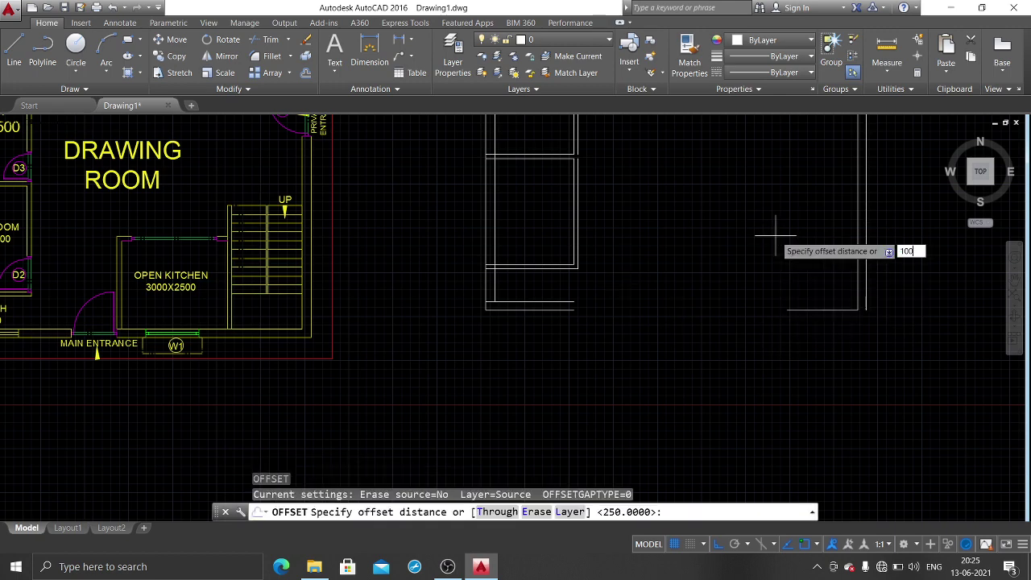
{"action": "type", "text": "0"}
{"action": "key", "text": "Return"}
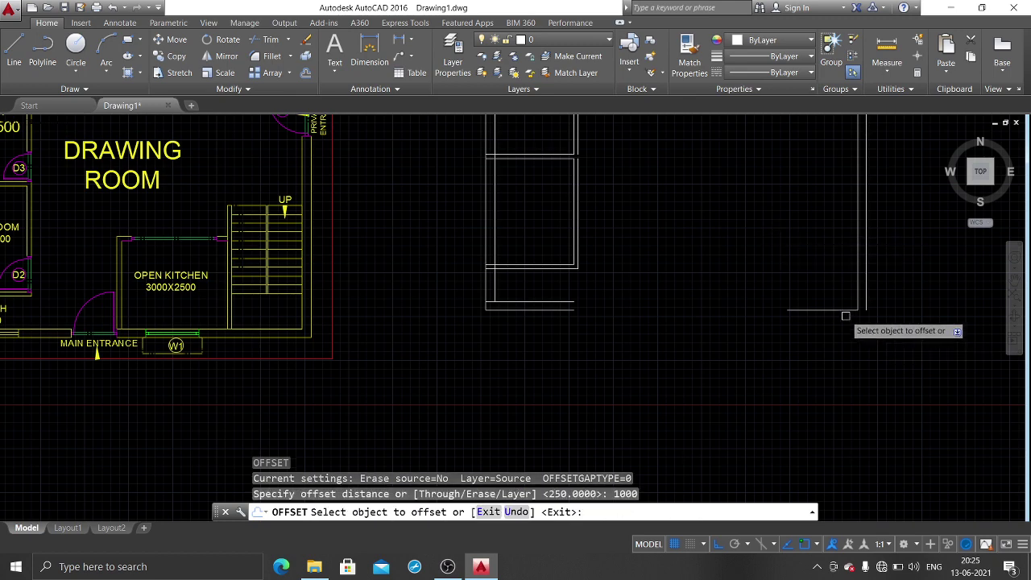
{"action": "left_click", "coordinate": [845, 311]}
{"action": "left_click", "coordinate": [845, 253]}
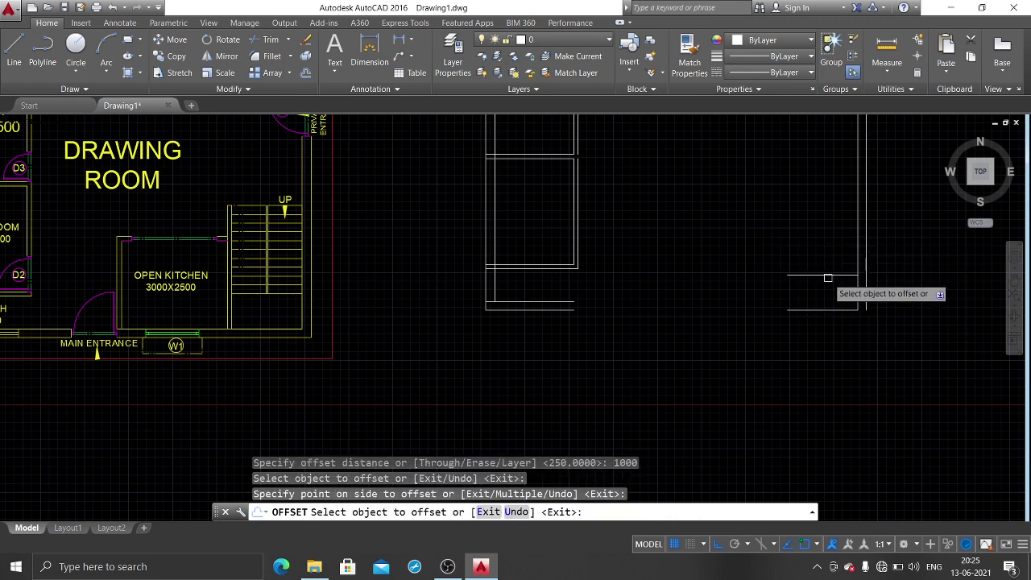
{"action": "left_click", "coordinate": [828, 276]}
{"action": "left_click", "coordinate": [830, 260]}
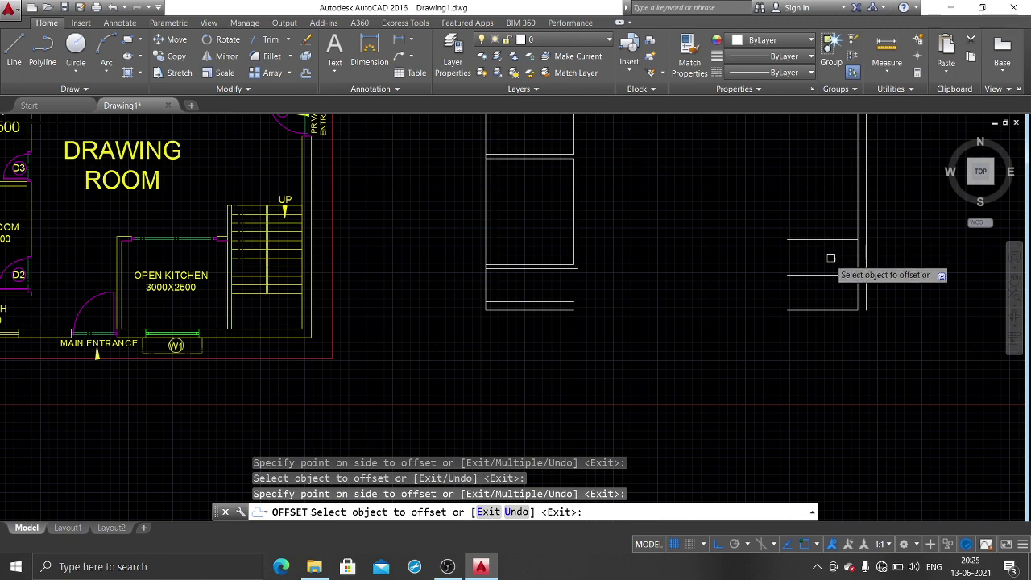
{"action": "key", "text": "Escape"}
{"action": "left_click", "coordinate": [795, 239]}
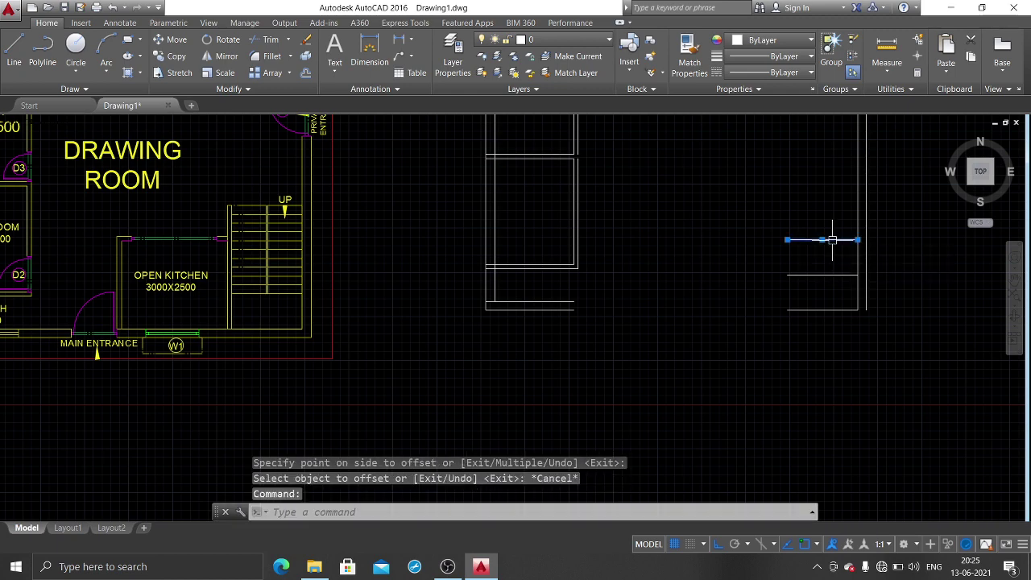
{"action": "key", "text": "Delete"}
Step: Stack ten stair tread lines upward, each offset 250 above the previous one
{"action": "key", "text": "Return"}
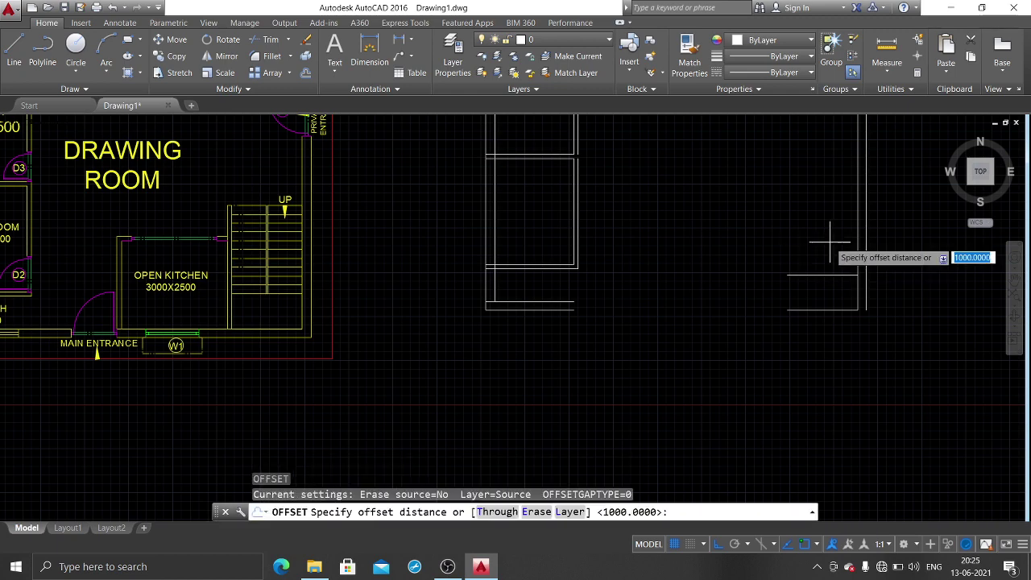
{"action": "type", "text": "250"}
{"action": "key", "text": "Return"}
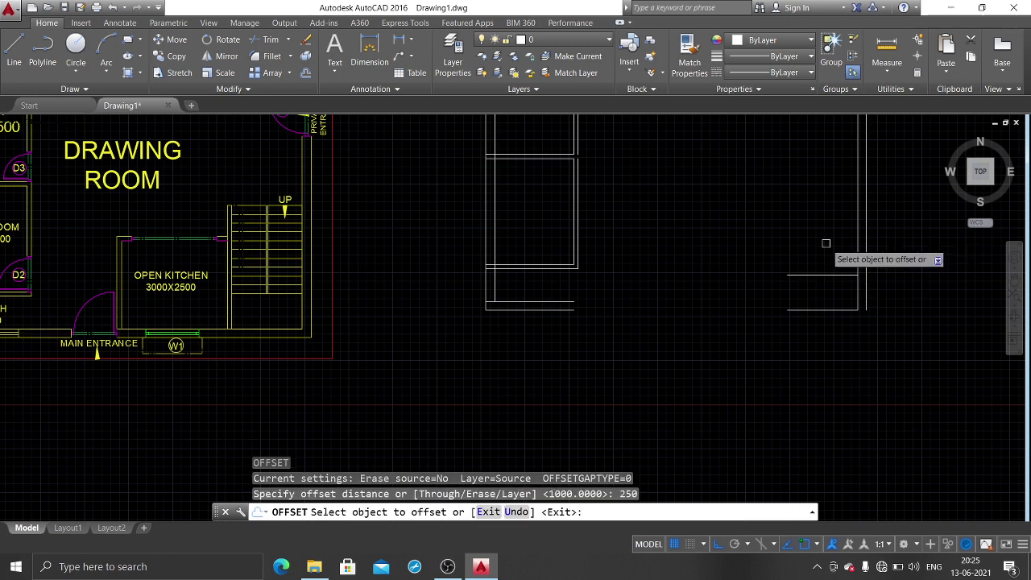
{"action": "left_click", "coordinate": [818, 274]}
{"action": "left_click", "coordinate": [819, 268]}
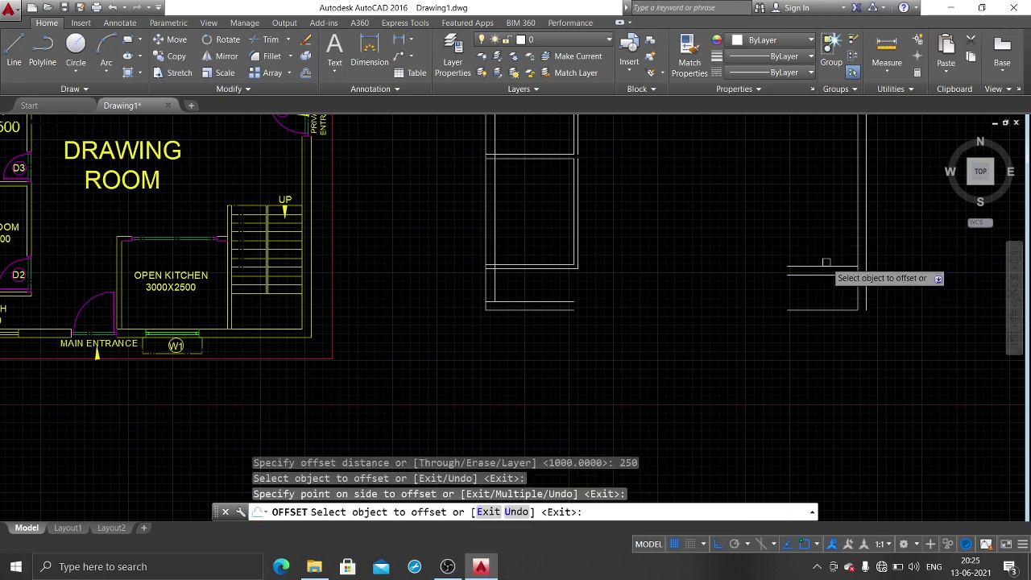
{"action": "left_click", "coordinate": [823, 266]}
{"action": "left_click", "coordinate": [830, 252]}
{"action": "left_click", "coordinate": [829, 254]}
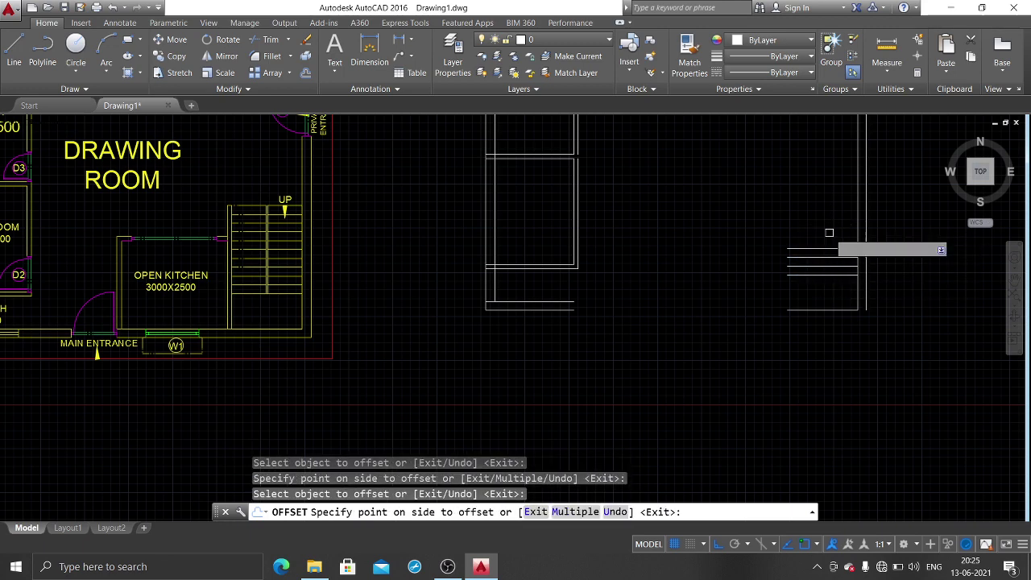
{"action": "left_click", "coordinate": [829, 226]}
{"action": "left_click", "coordinate": [833, 245]}
{"action": "left_click", "coordinate": [833, 241]}
{"action": "left_click", "coordinate": [834, 239]}
{"action": "left_click", "coordinate": [835, 217]}
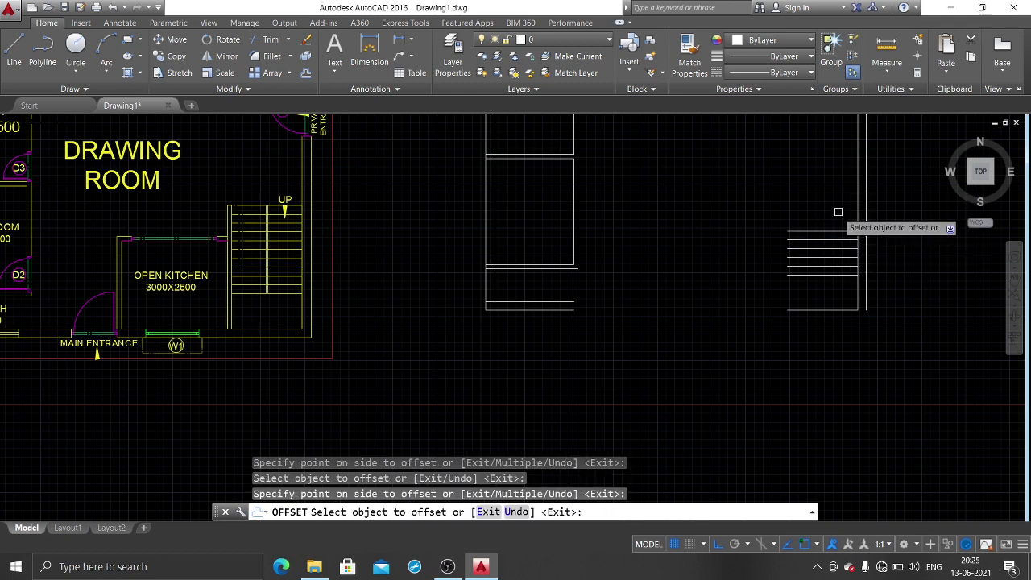
{"action": "left_click", "coordinate": [835, 230]}
{"action": "left_click", "coordinate": [837, 214]}
{"action": "left_click", "coordinate": [837, 221]}
{"action": "left_click", "coordinate": [838, 213]}
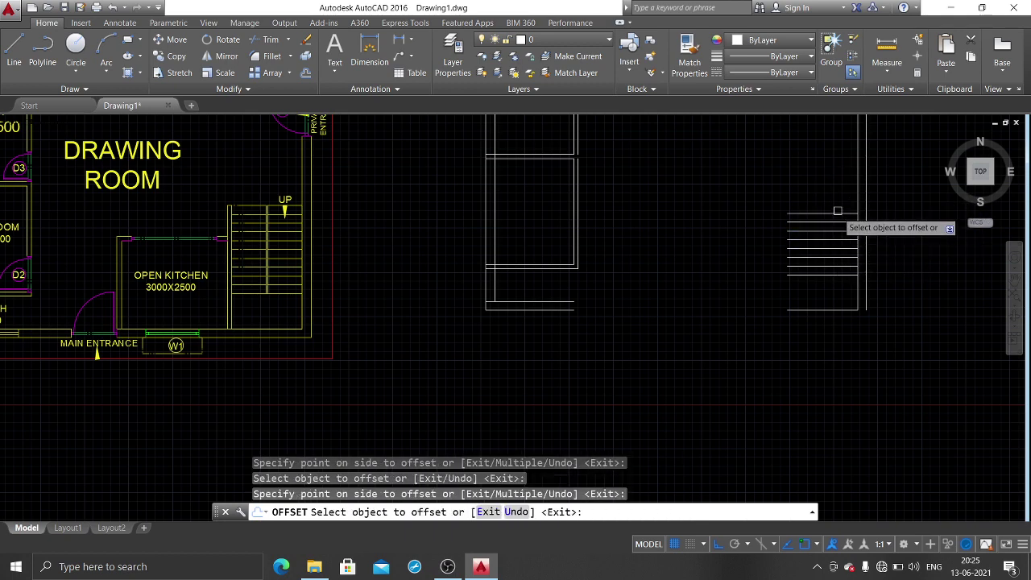
{"action": "left_click", "coordinate": [839, 213]}
{"action": "left_click", "coordinate": [842, 204]}
{"action": "left_click", "coordinate": [842, 204]}
{"action": "left_click", "coordinate": [840, 196]}
{"action": "left_click", "coordinate": [839, 195]}
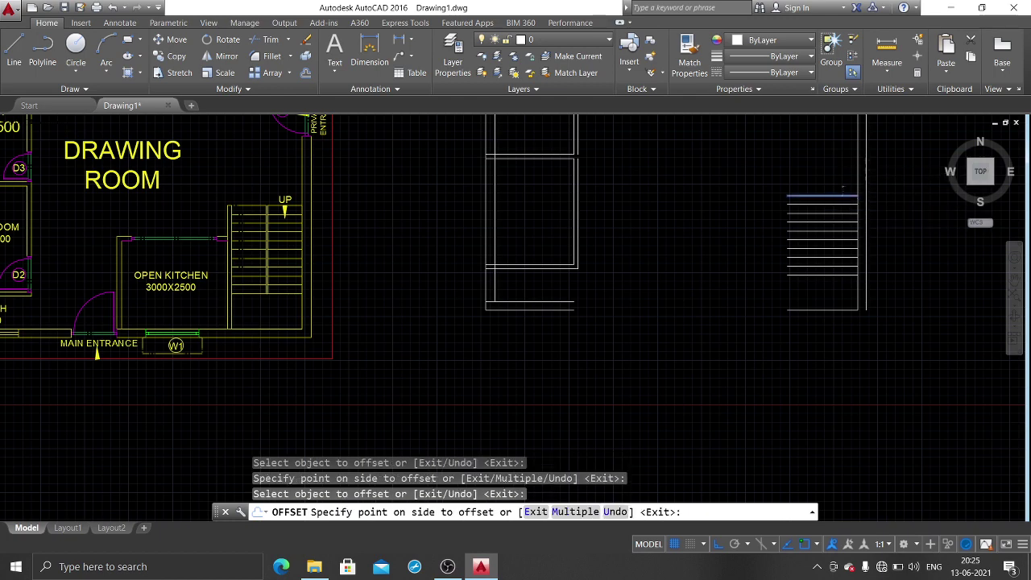
{"action": "left_click", "coordinate": [834, 179]}
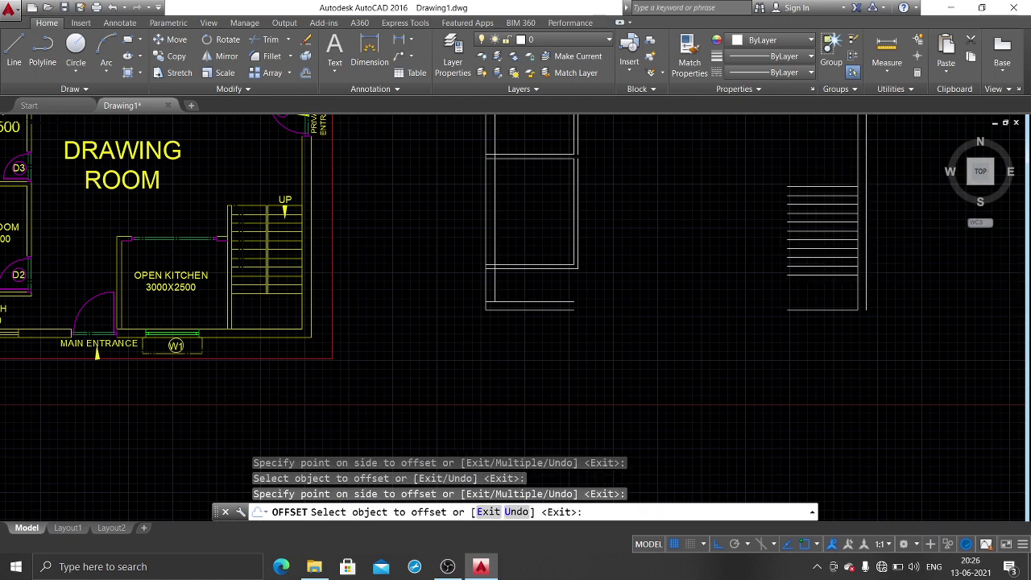
{"action": "key", "text": "Escape"}
{"action": "type", "text": "l"}
{"action": "key", "text": "Return"}
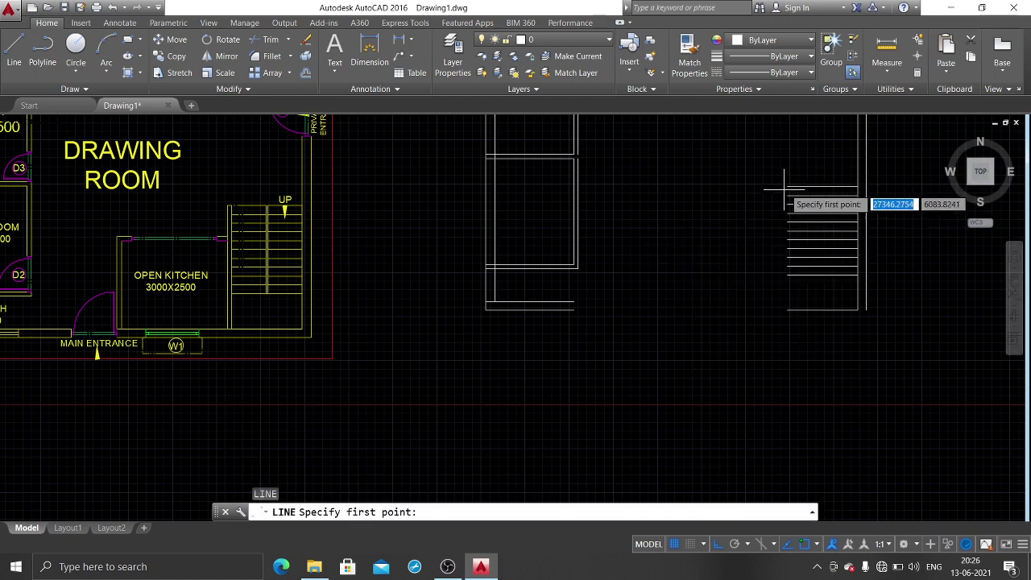
Step: Draw a short vertical line along the stairs' left edge and copy it 125 to the left
{"action": "left_click", "coordinate": [786, 309]}
{"action": "left_click", "coordinate": [787, 292]}
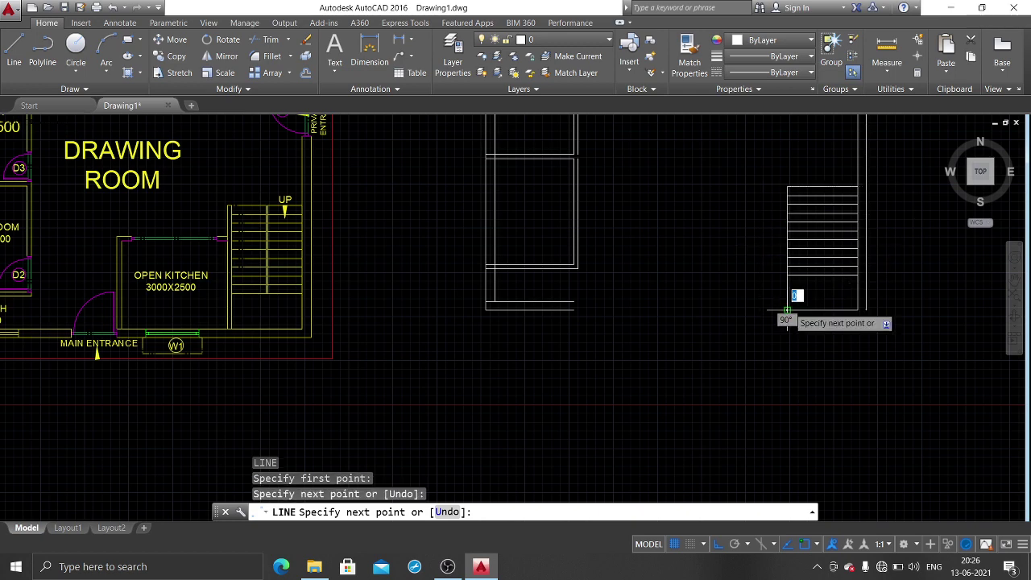
{"action": "key", "text": "Return"}
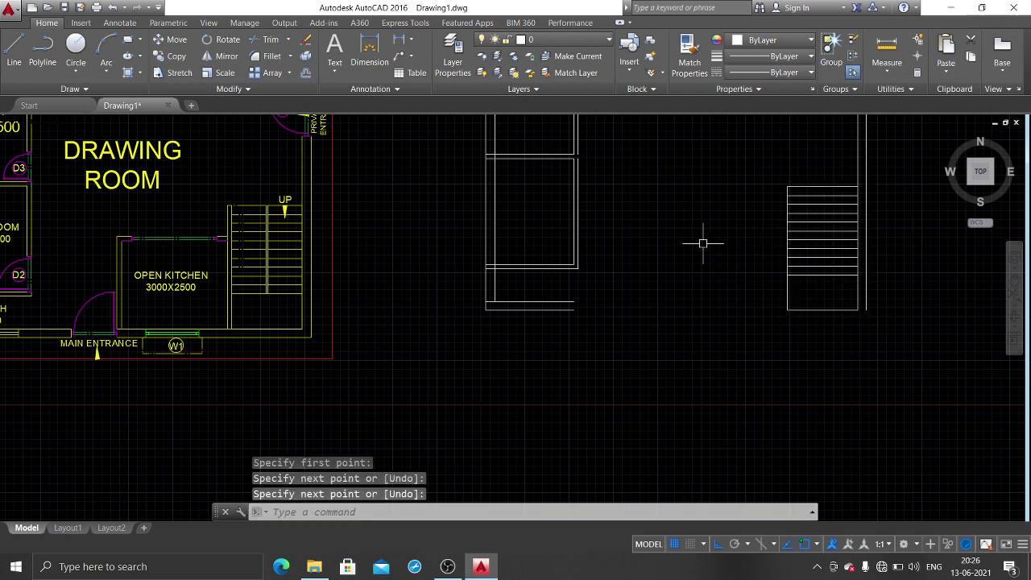
{"action": "type", "text": "o"}
{"action": "key", "text": "Return"}
{"action": "type", "text": "125"}
{"action": "key", "text": "Return"}
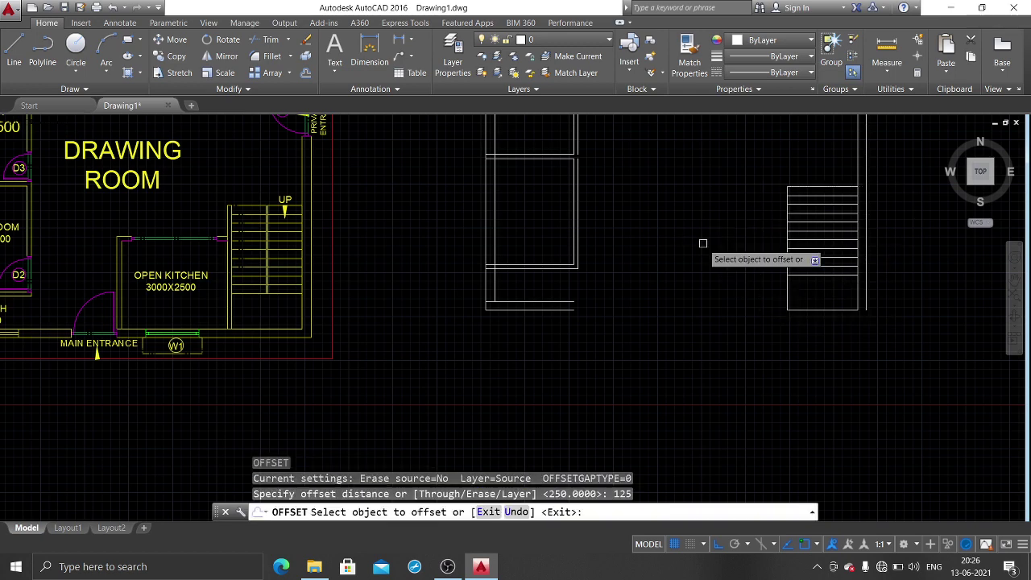
{"action": "left_click", "coordinate": [783, 288]}
{"action": "left_click", "coordinate": [756, 290]}
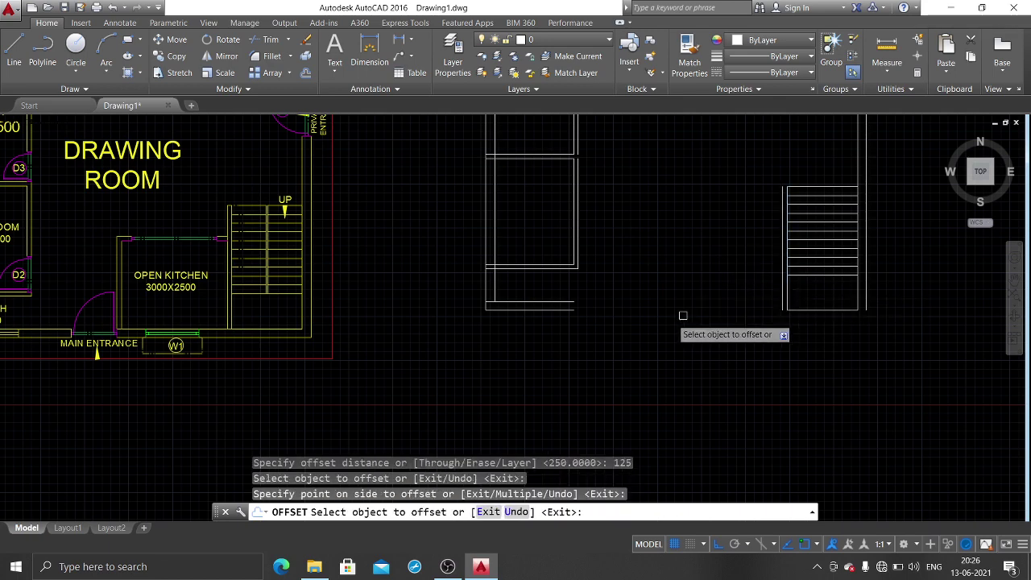
{"action": "key", "text": "Return"}
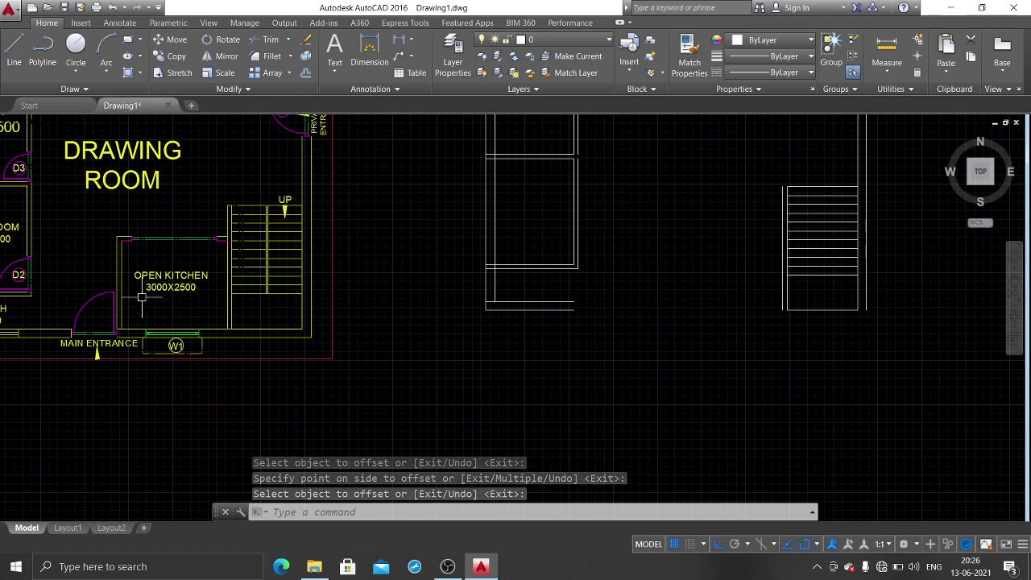
{"action": "middle_click_drag", "start_coordinate": [165, 264], "coordinate": [211, 284]}
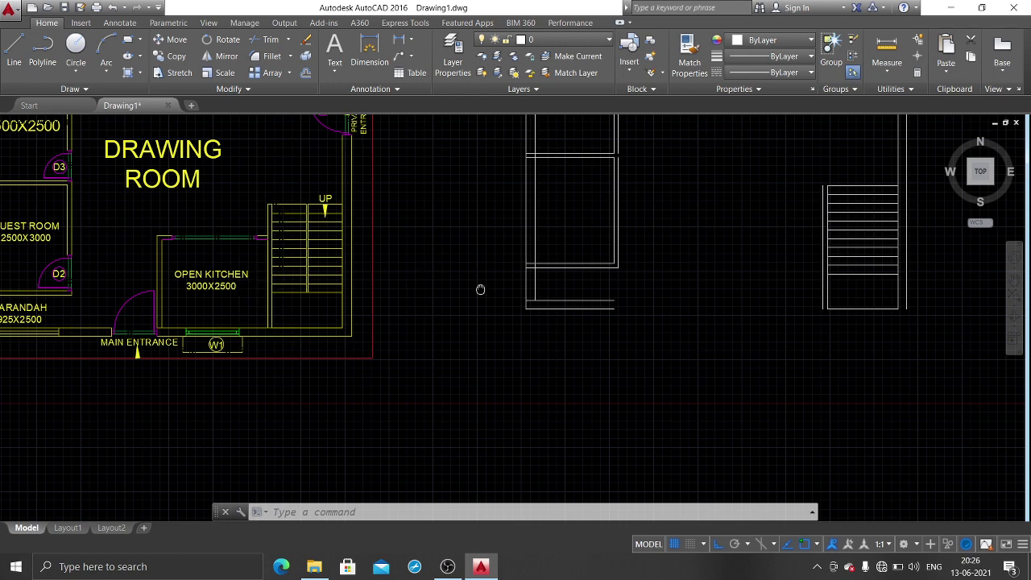
{"action": "middle_click_drag", "start_coordinate": [480, 289], "coordinate": [441, 270]}
{"action": "type", "text": "l"}
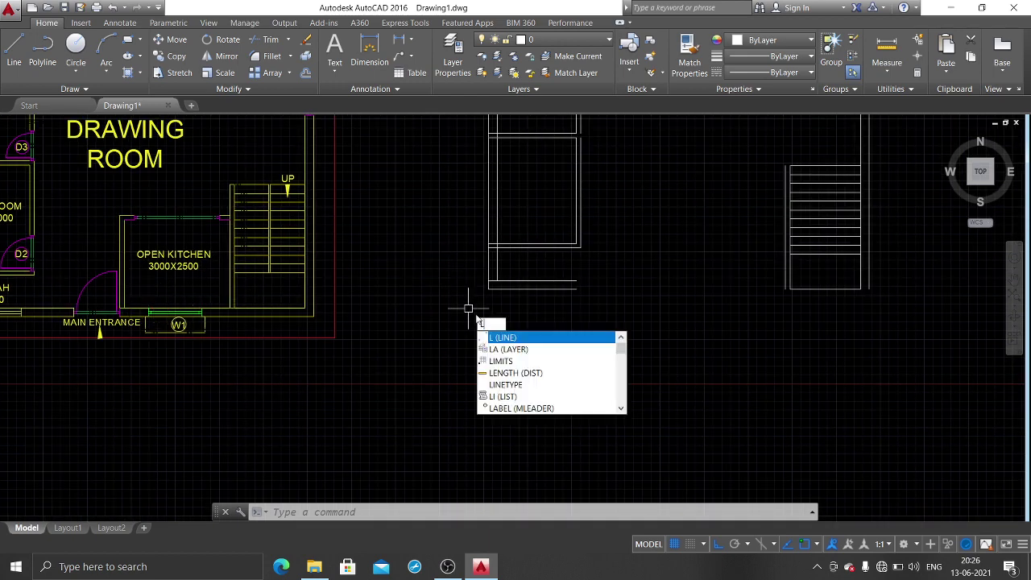
Step: Draw a 3000-long line left from the stair's bottom-left corner and copy it 2500 above
{"action": "key", "text": "Return"}
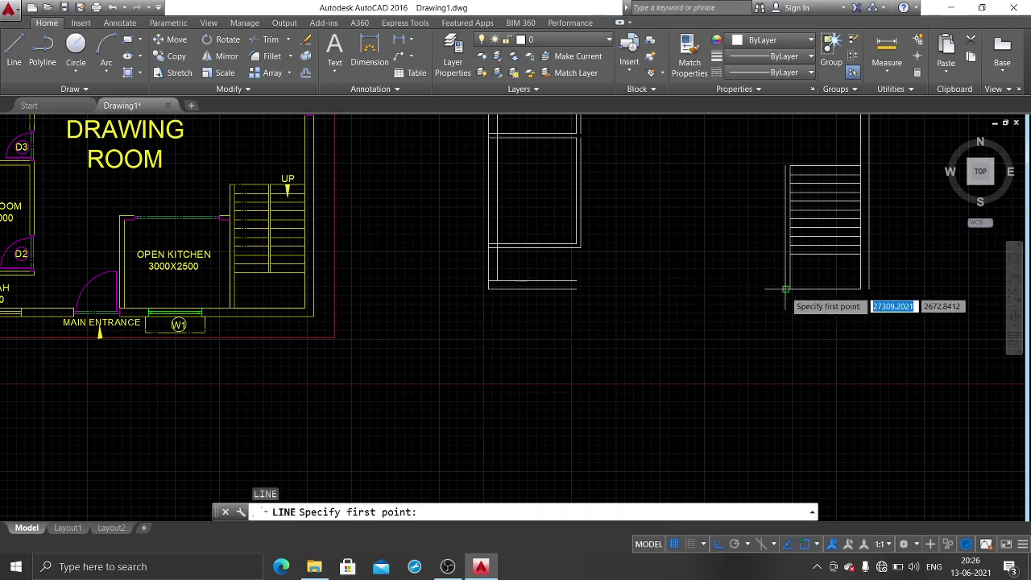
{"action": "left_click", "coordinate": [785, 288]}
{"action": "type", "text": "3000"}
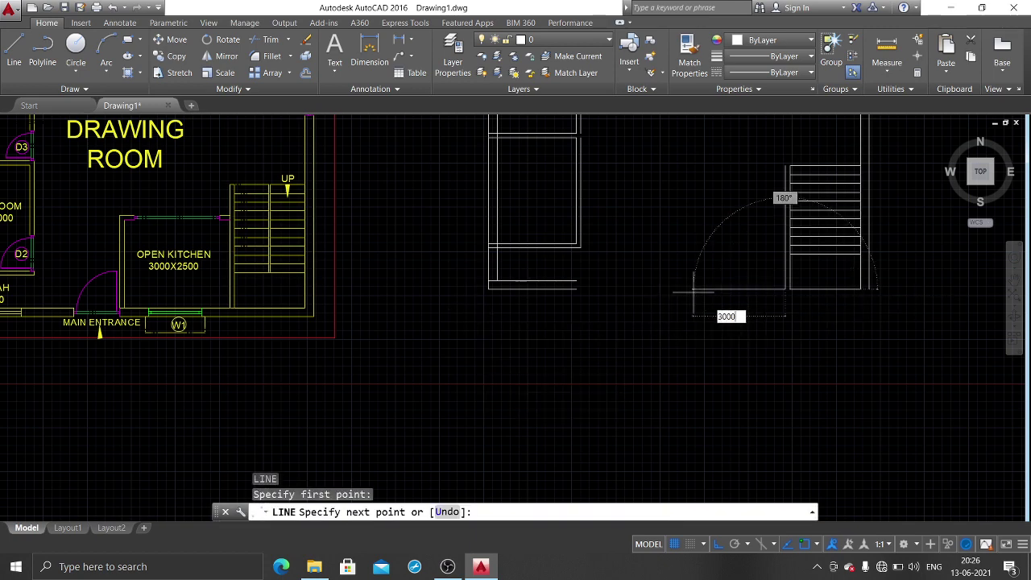
{"action": "key", "text": "Return"}
{"action": "key", "text": "Return"}
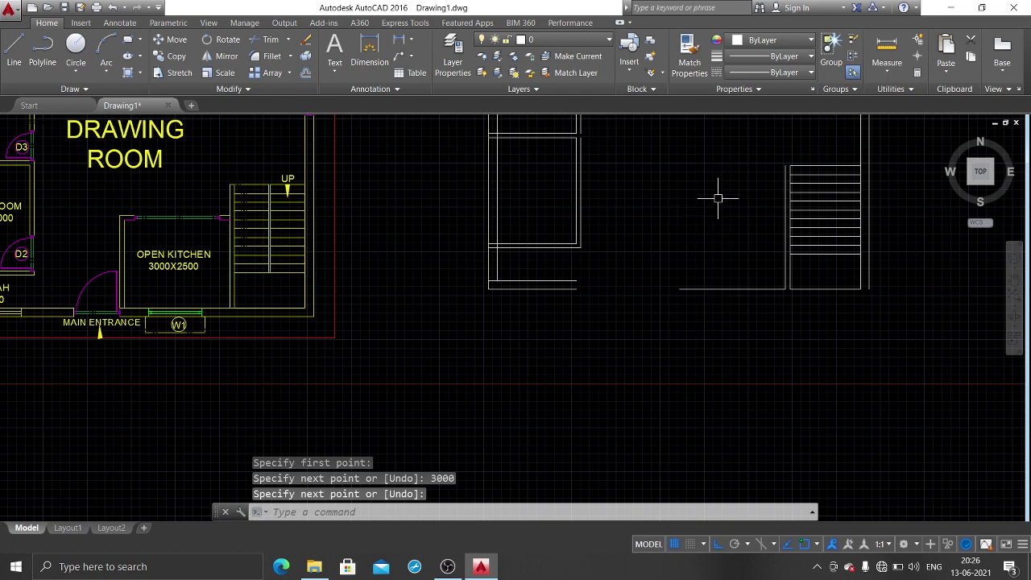
{"action": "type", "text": "o"}
{"action": "key", "text": "Return"}
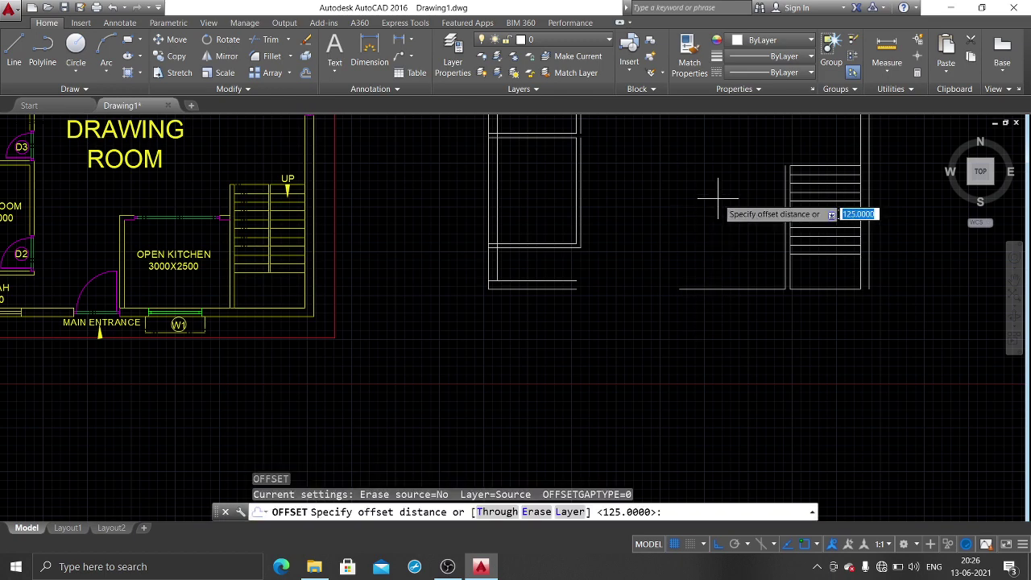
{"action": "type", "text": "25"}
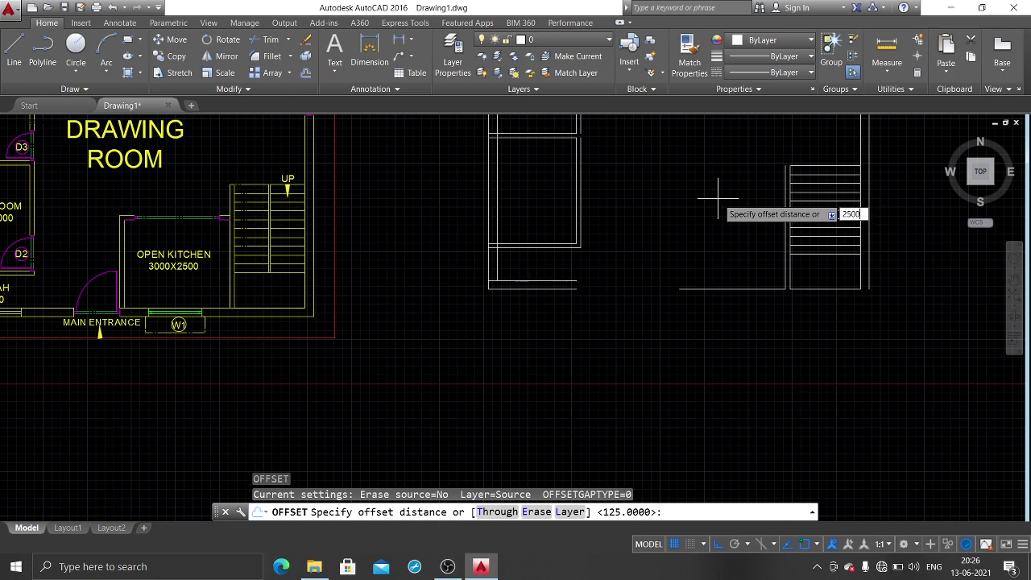
{"action": "key", "text": "Return"}
{"action": "left_click", "coordinate": [747, 288]}
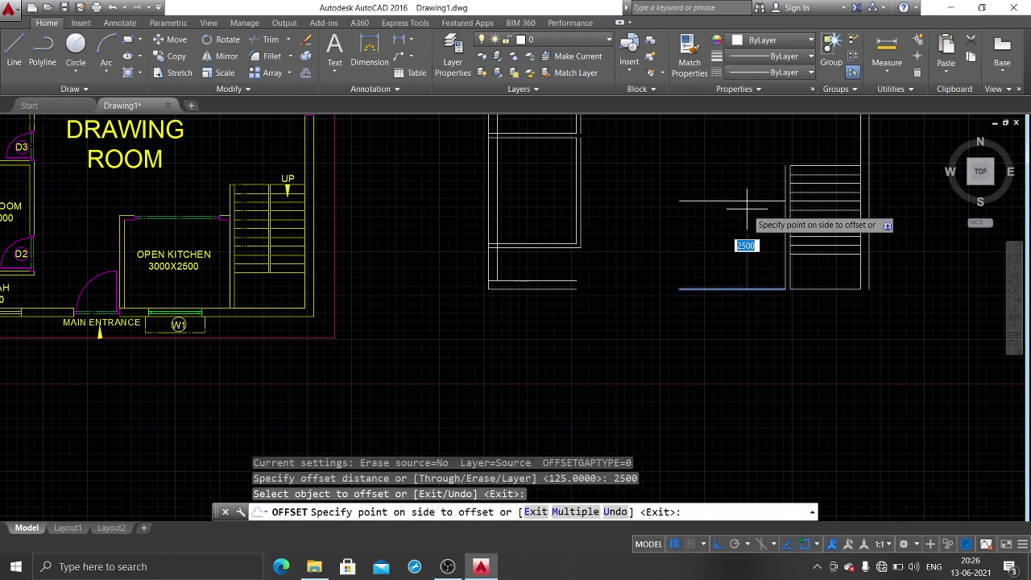
{"action": "left_click", "coordinate": [748, 201]}
{"action": "key", "text": "Return"}
Step: Offset the upper horizontal line 125 upward to double that wall
{"action": "key", "text": "Return"}
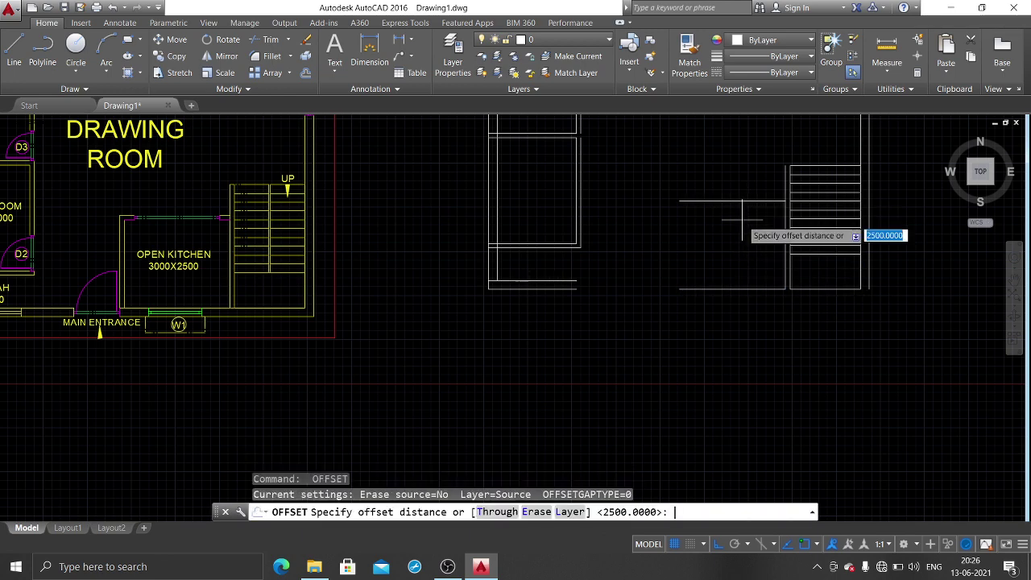
{"action": "type", "text": "125"}
{"action": "key", "text": "Return"}
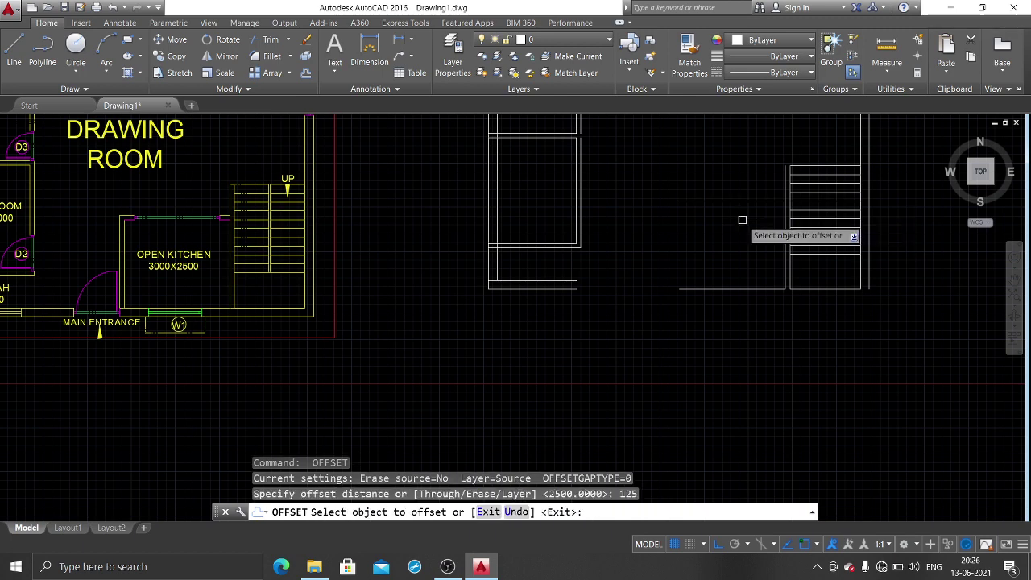
{"action": "left_click", "coordinate": [743, 201]}
{"action": "left_click", "coordinate": [749, 156]}
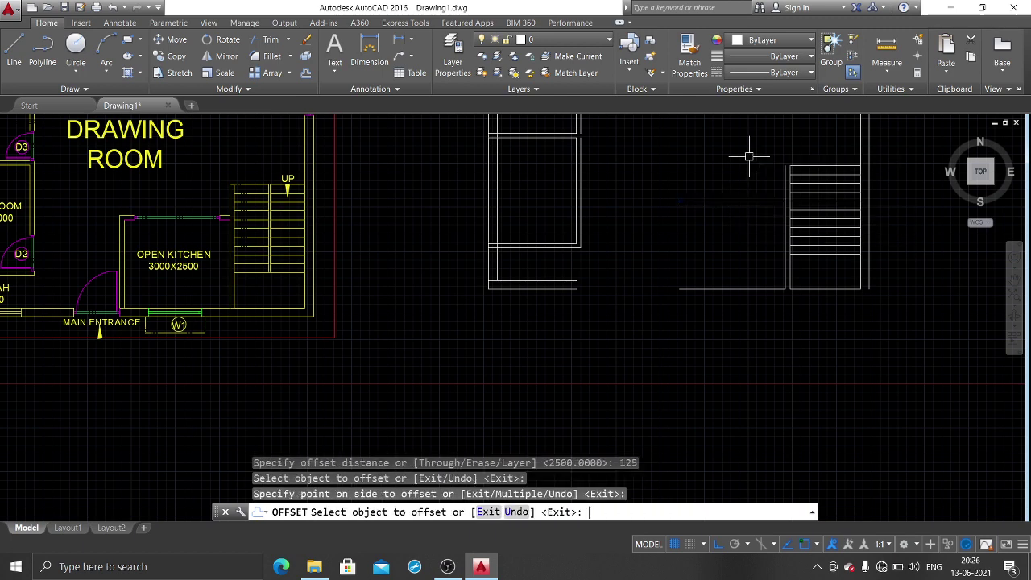
{"action": "key", "text": "Return"}
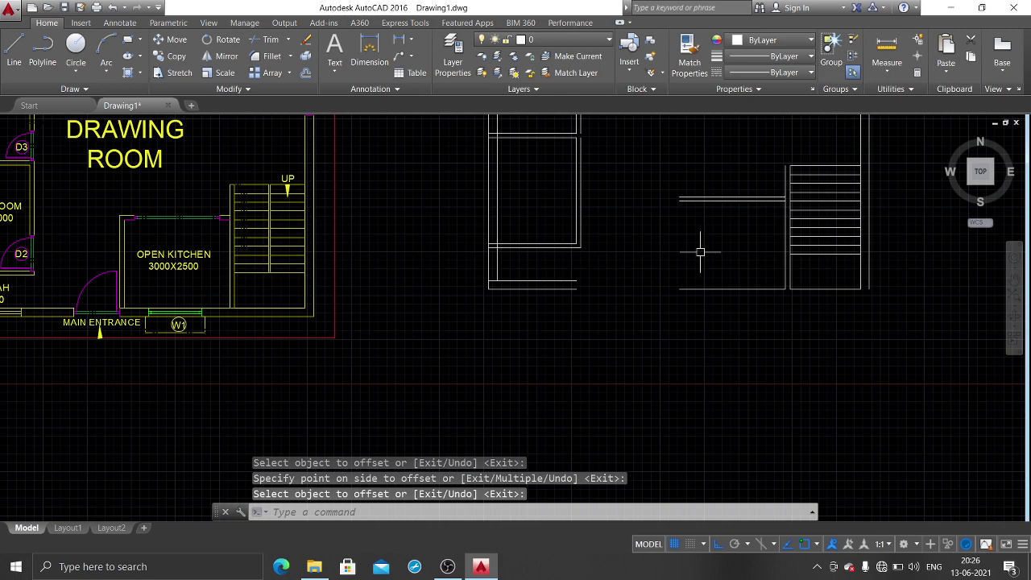
Step: Draw the vertical wall line from the double line's left end down, and offset it 125 left
{"action": "key", "text": "Return"}
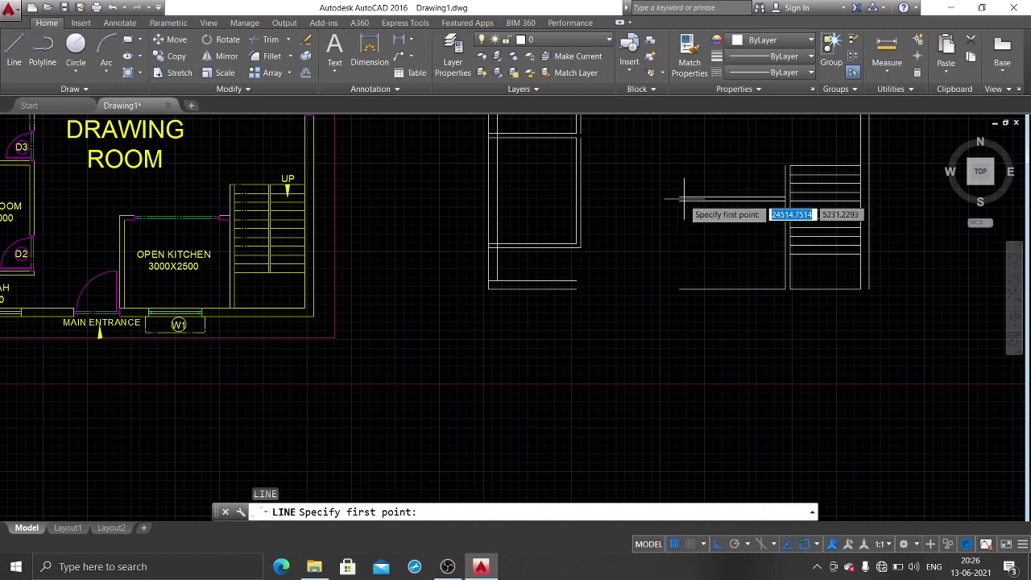
{"action": "left_click", "coordinate": [678, 198]}
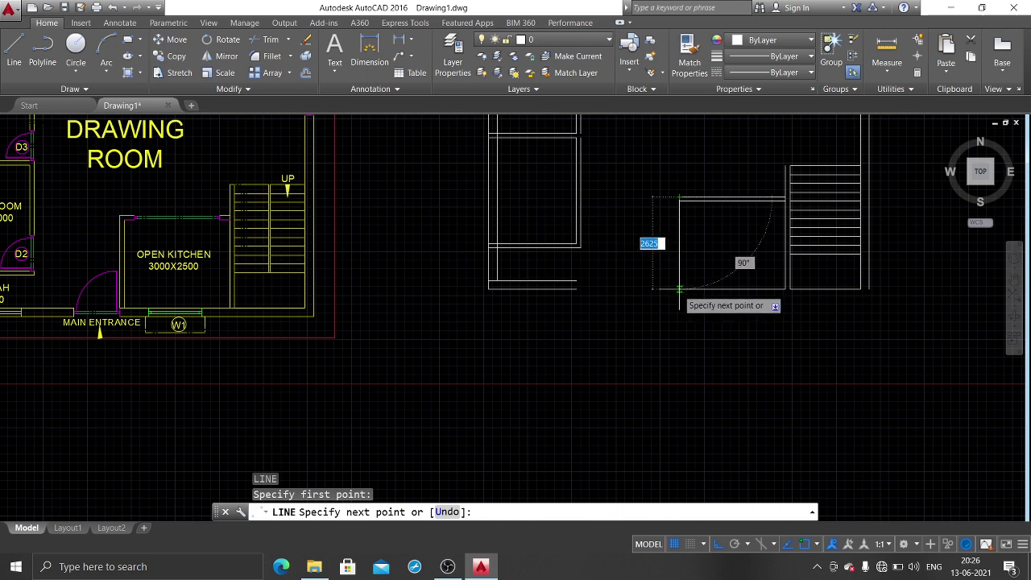
{"action": "left_click", "coordinate": [679, 288]}
{"action": "key", "text": "Return"}
{"action": "type", "text": "o"}
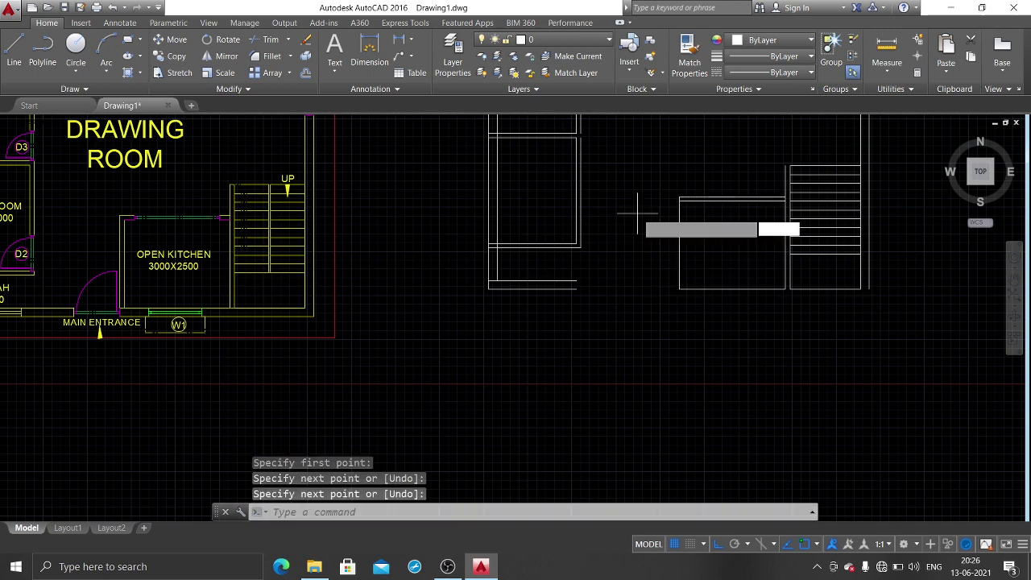
{"action": "key", "text": "Return"}
{"action": "type", "text": "125"}
{"action": "key", "text": "Return"}
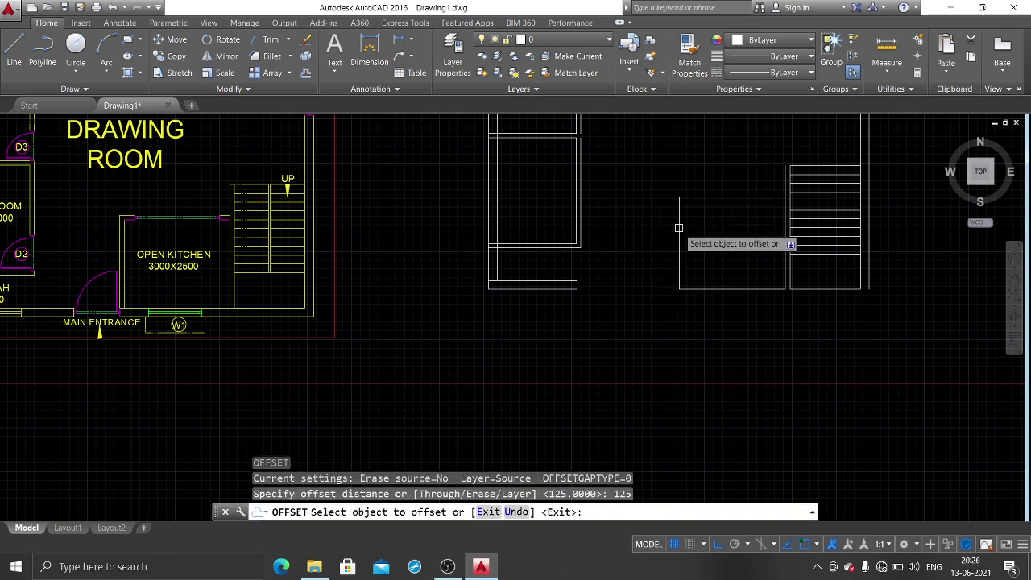
{"action": "left_click", "coordinate": [679, 231]}
{"action": "left_click", "coordinate": [620, 237]}
{"action": "key", "text": "Return"}
{"action": "scroll", "coordinate": [679, 216], "scroll_direction": "up", "scroll_amount": 3}
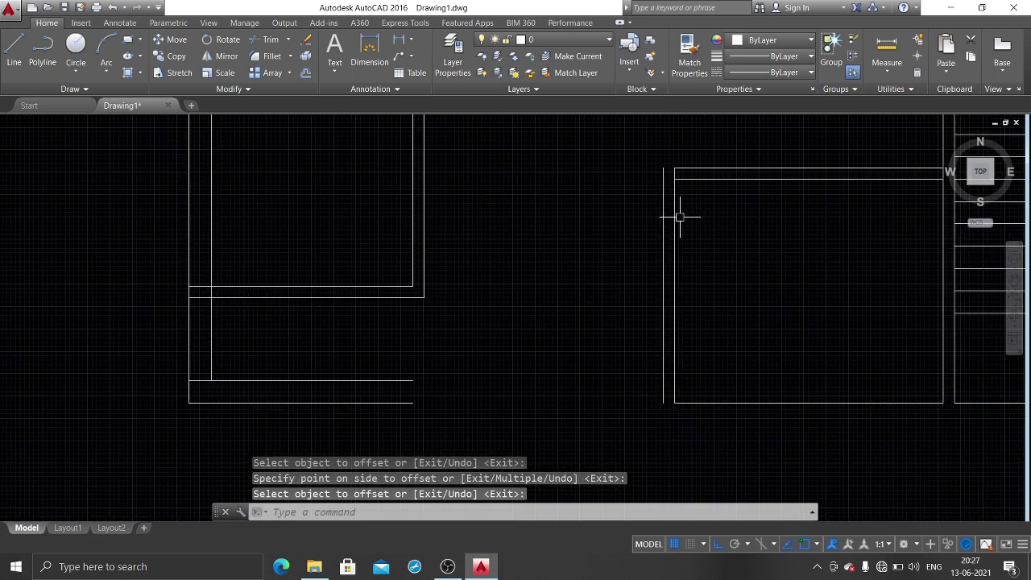
Step: Start a chamfer on a wall line, then cancel and reframe the view around the new stairs
{"action": "type", "text": "cha"}
{"action": "key", "text": "Return"}
{"action": "left_click", "coordinate": [663, 189]}
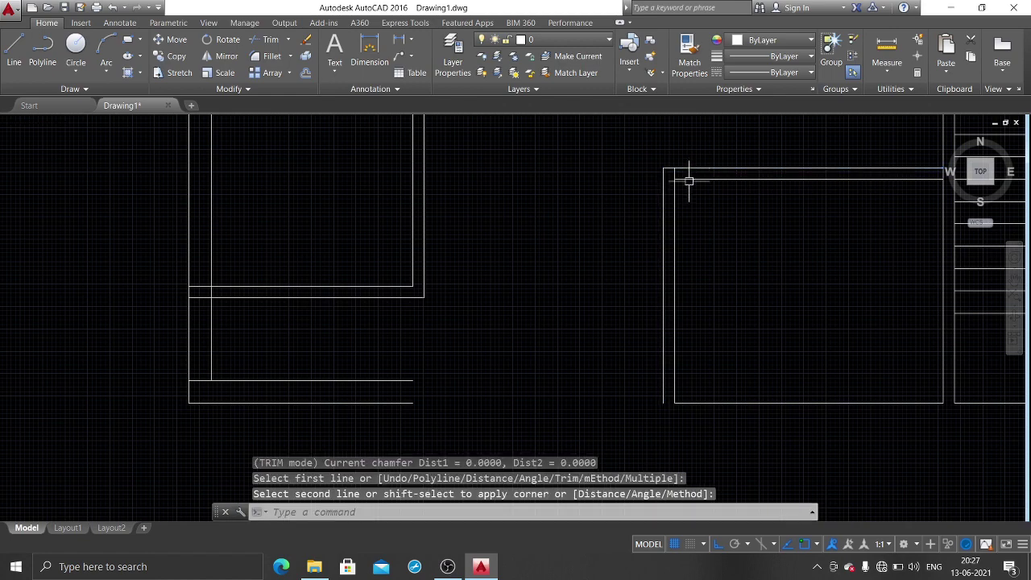
{"action": "scroll", "coordinate": [694, 283], "scroll_direction": "down", "scroll_amount": 2}
{"action": "scroll", "coordinate": [724, 283], "scroll_direction": "down", "scroll_amount": 2}
{"action": "scroll", "coordinate": [733, 282], "scroll_direction": "down", "scroll_amount": 1}
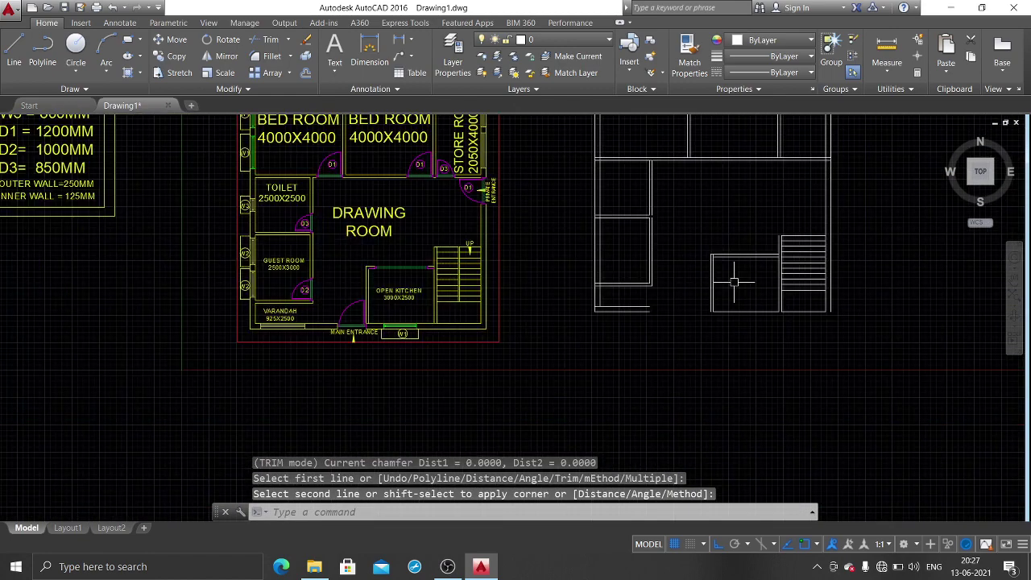
{"action": "middle_click_drag", "start_coordinate": [734, 280], "coordinate": [731, 271]}
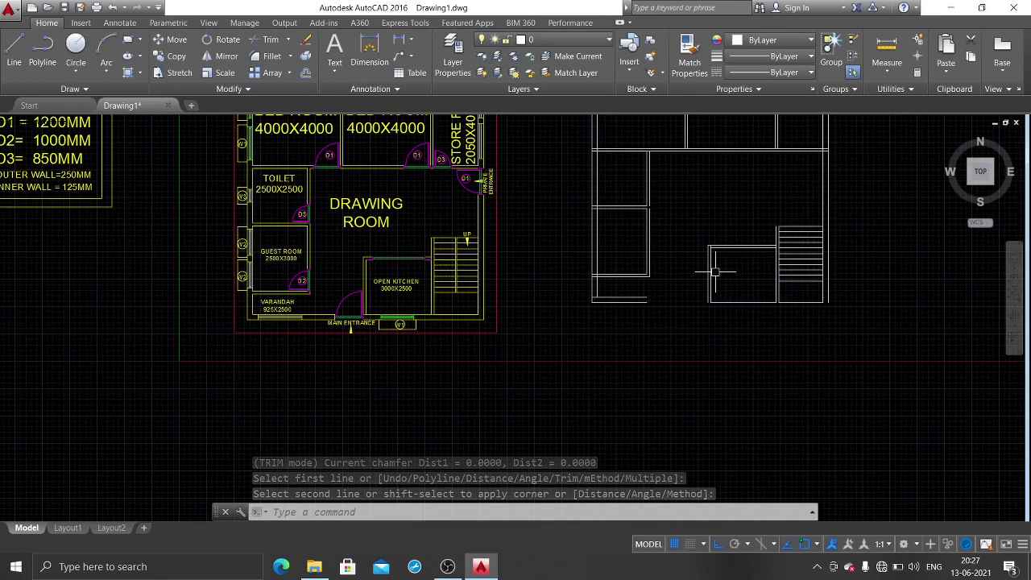
{"action": "key", "text": "Escape"}
{"action": "scroll", "coordinate": [683, 300], "scroll_direction": "up", "scroll_amount": 3}
{"action": "scroll", "coordinate": [681, 297], "scroll_direction": "up", "scroll_amount": 2}
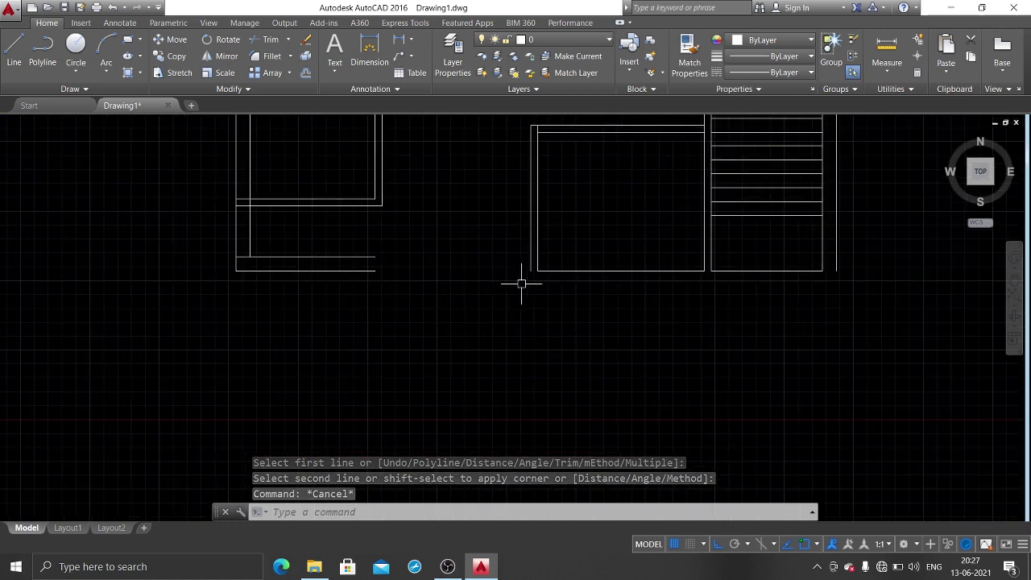
{"action": "scroll", "coordinate": [583, 285], "scroll_direction": "down", "scroll_amount": 2}
{"action": "scroll", "coordinate": [624, 288], "scroll_direction": "down", "scroll_amount": 2}
{"action": "middle_click_drag", "start_coordinate": [627, 290], "coordinate": [682, 294]}
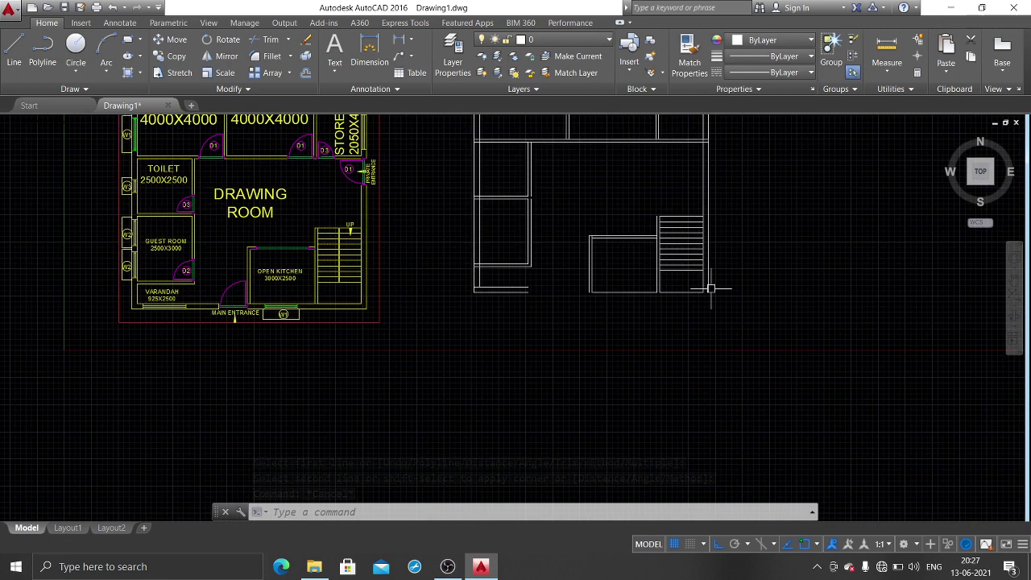
{"action": "scroll", "coordinate": [702, 289], "scroll_direction": "up", "scroll_amount": 2}
{"action": "type", "text": "c"}
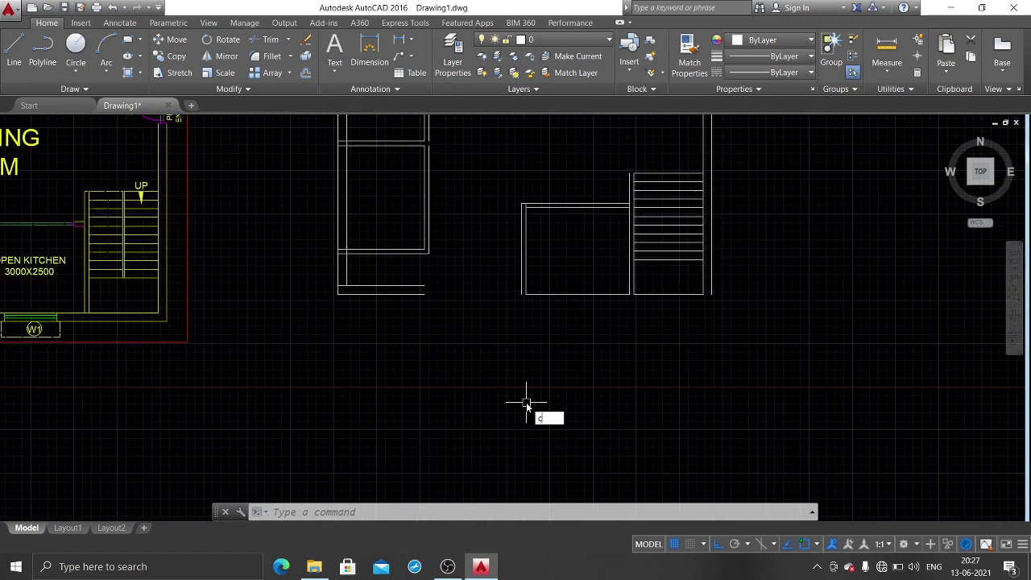
Step: Chamfer the bottom wall line to the right wall for a sharp corner, then select the short stray line
{"action": "type", "text": "ha"}
{"action": "key", "text": "Return"}
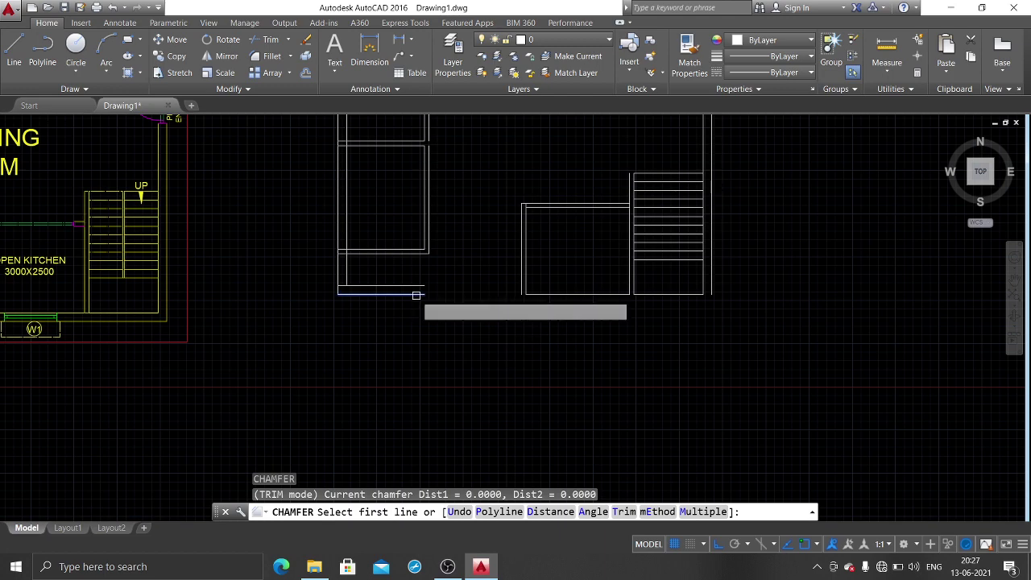
{"action": "left_click", "coordinate": [416, 295]}
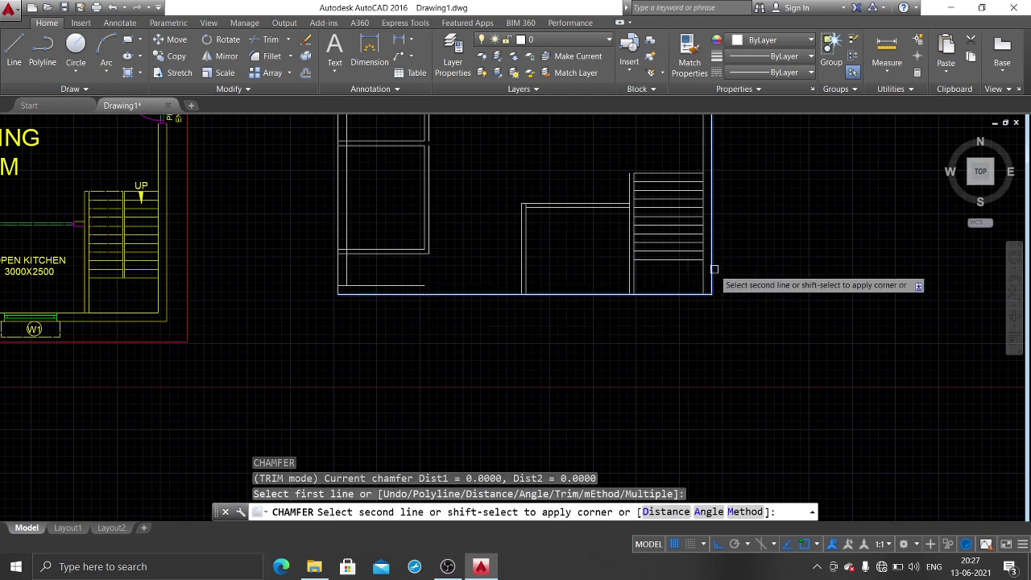
{"action": "left_click", "coordinate": [714, 269]}
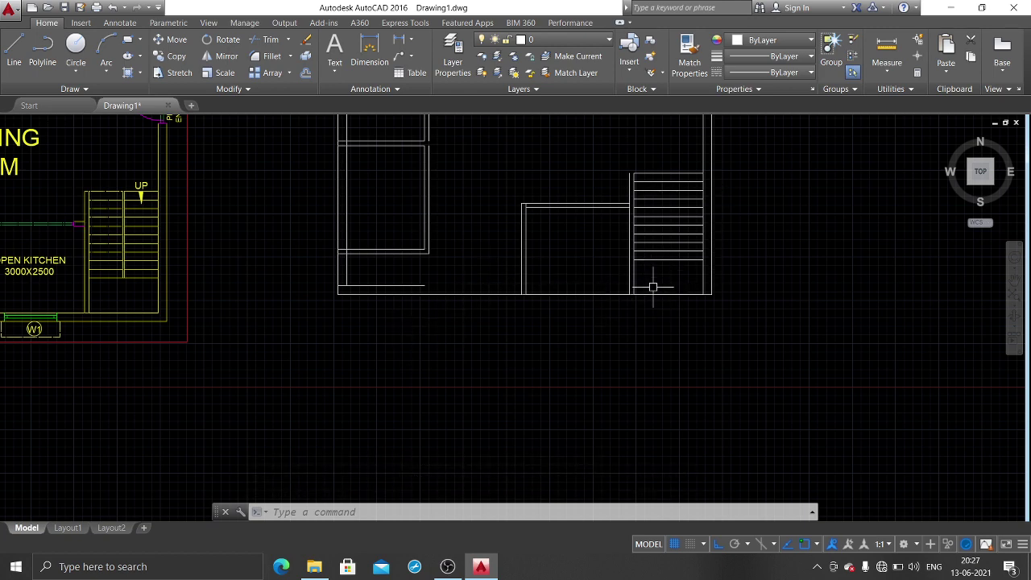
{"action": "left_click", "coordinate": [387, 285]}
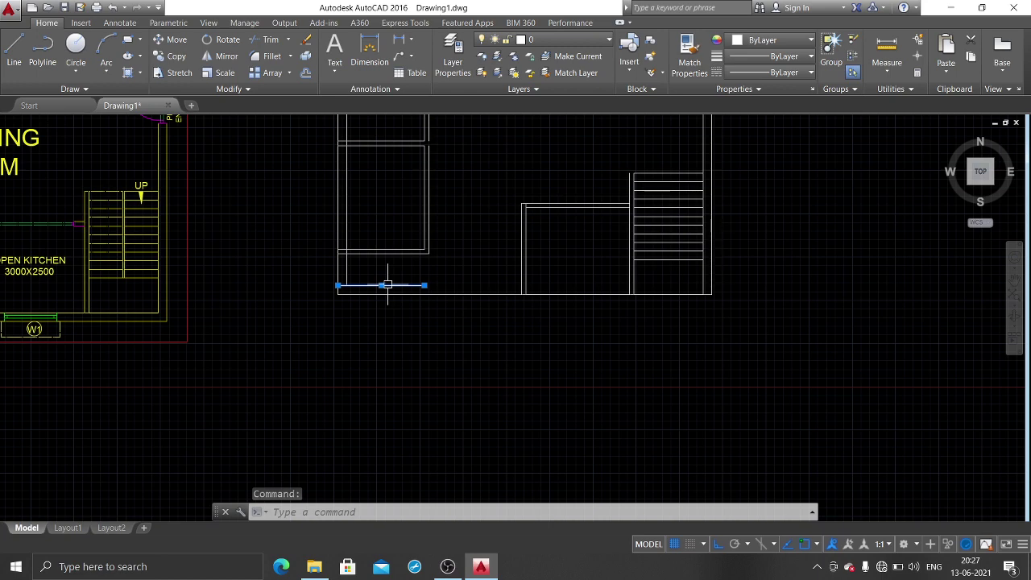
Step: Delete the short stray line and offset the bottom wall lines 250 downward
{"action": "key", "text": "Delete"}
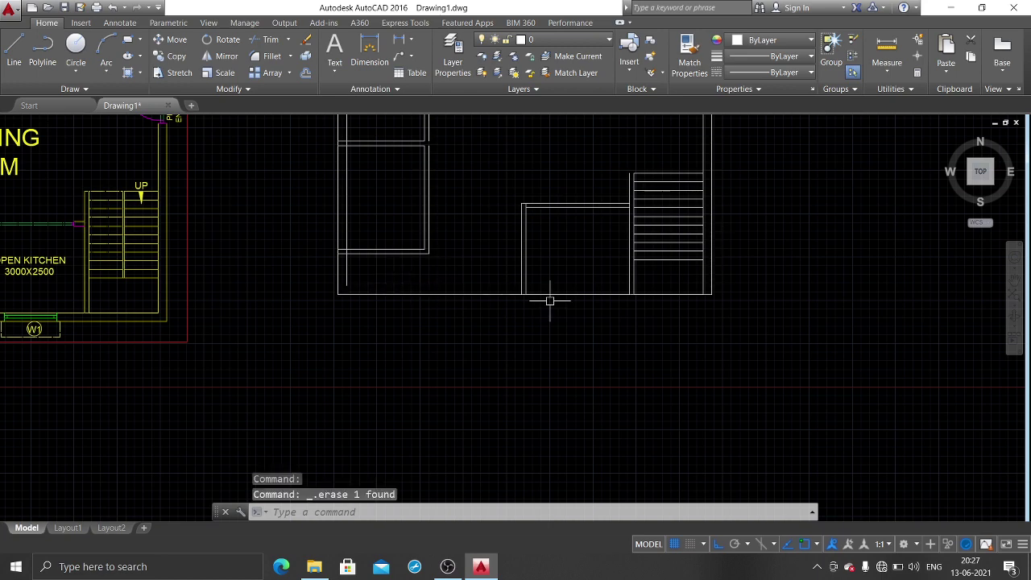
{"action": "type", "text": "o"}
{"action": "key", "text": "Return"}
{"action": "type", "text": "250"}
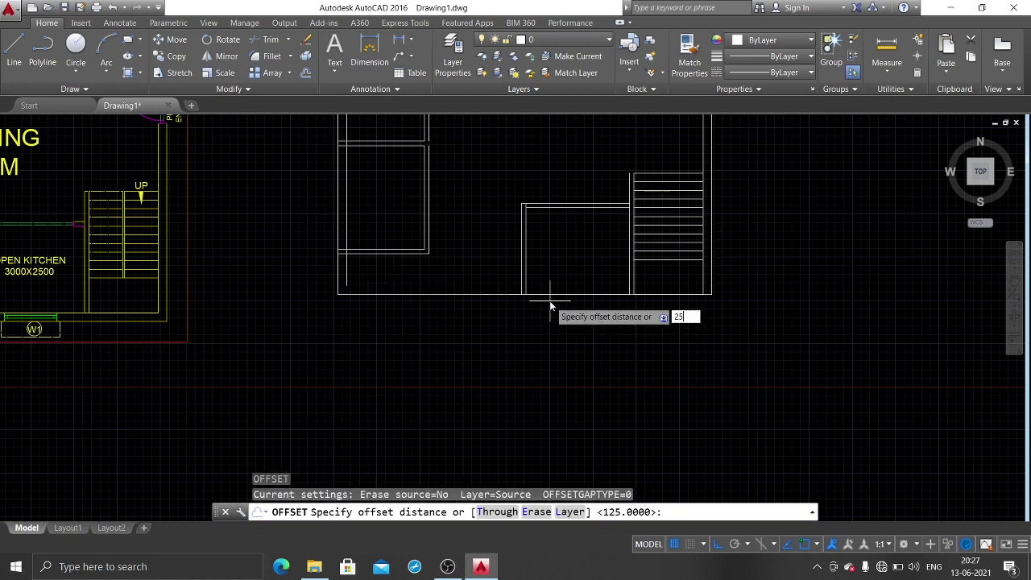
{"action": "key", "text": "Return"}
{"action": "left_click", "coordinate": [605, 294]}
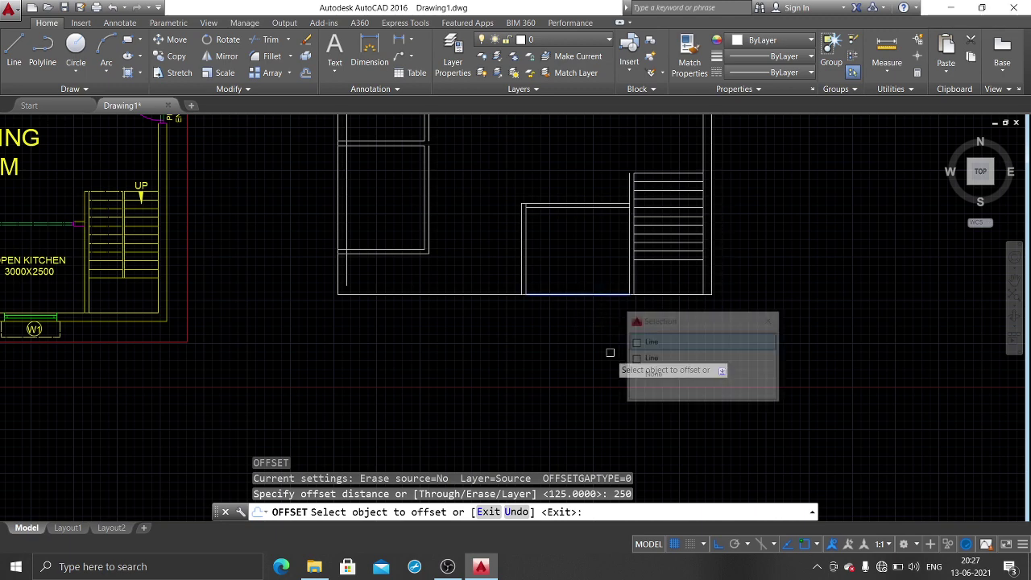
{"action": "left_click", "coordinate": [625, 336]}
{"action": "left_click", "coordinate": [660, 295]}
{"action": "left_click", "coordinate": [669, 316]}
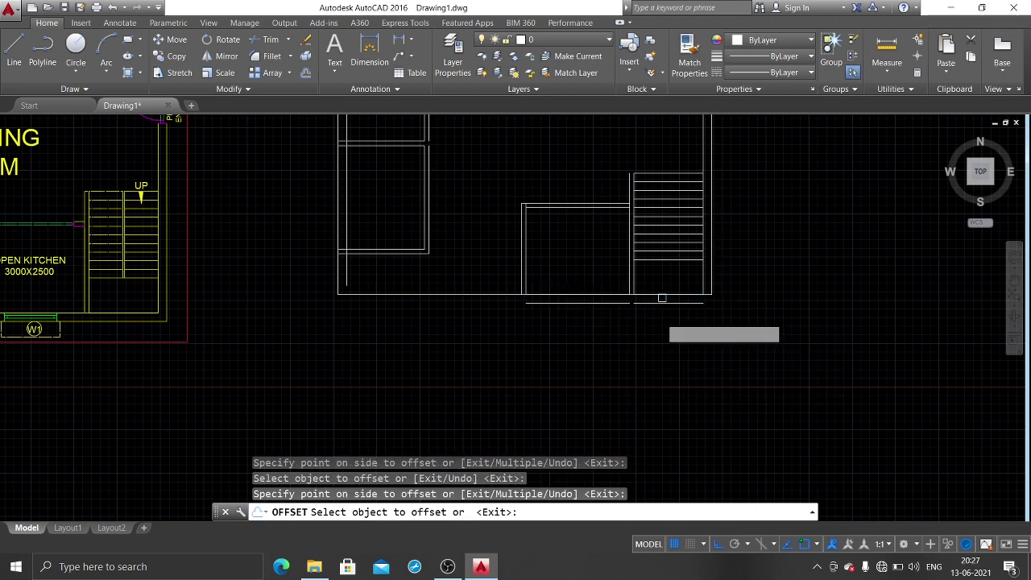
{"action": "left_click", "coordinate": [445, 295]}
{"action": "left_click", "coordinate": [443, 318]}
{"action": "key", "text": "Return"}
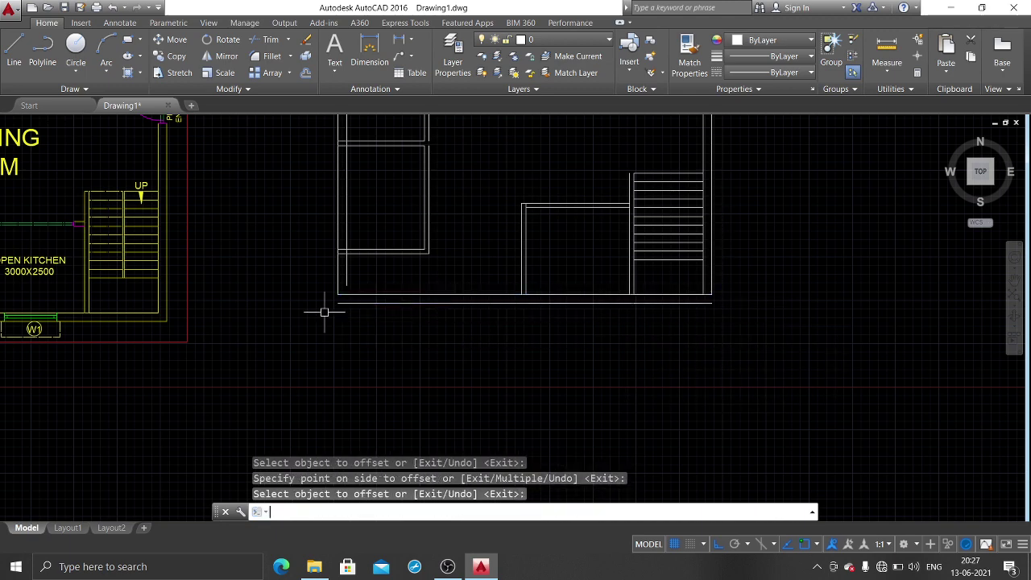
Step: Extend the three left vertical wall lines down to the new bottom wall
{"action": "scroll", "coordinate": [332, 295], "scroll_direction": "up", "scroll_amount": 2}
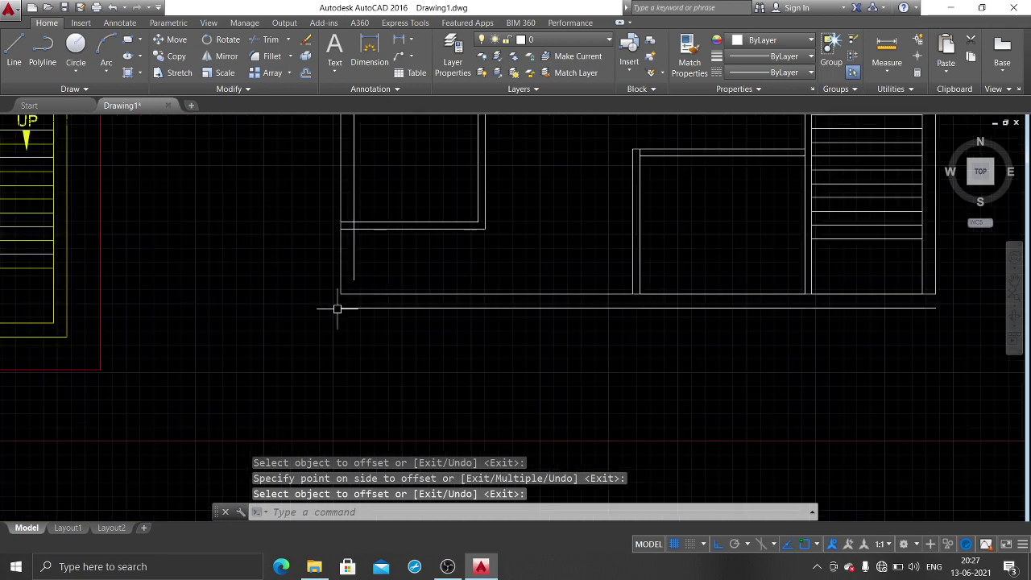
{"action": "type", "text": "eex"}
{"action": "key", "text": "Return"}
{"action": "key", "text": "Return"}
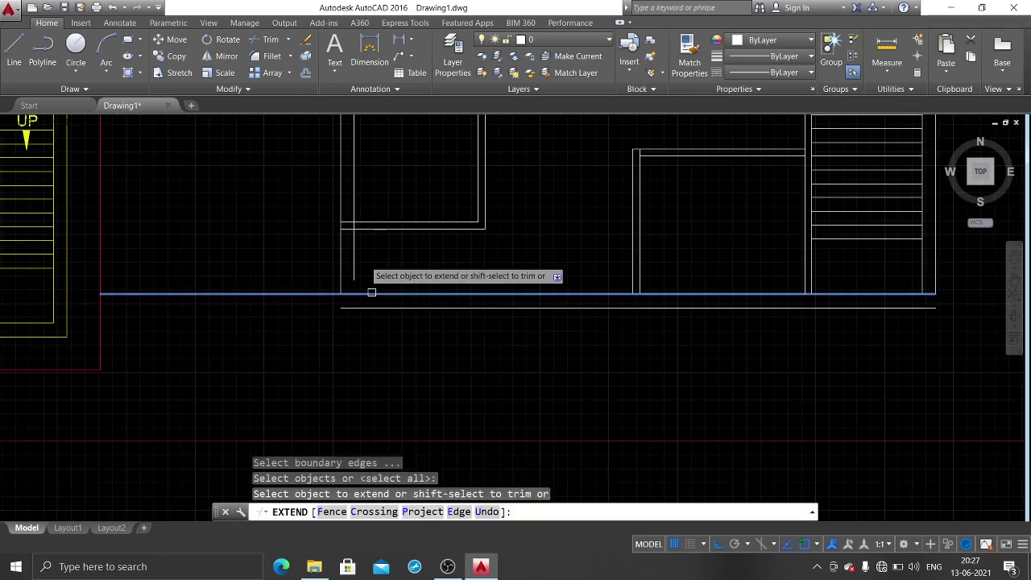
{"action": "left_click", "coordinate": [353, 274]}
{"action": "left_click", "coordinate": [352, 270]}
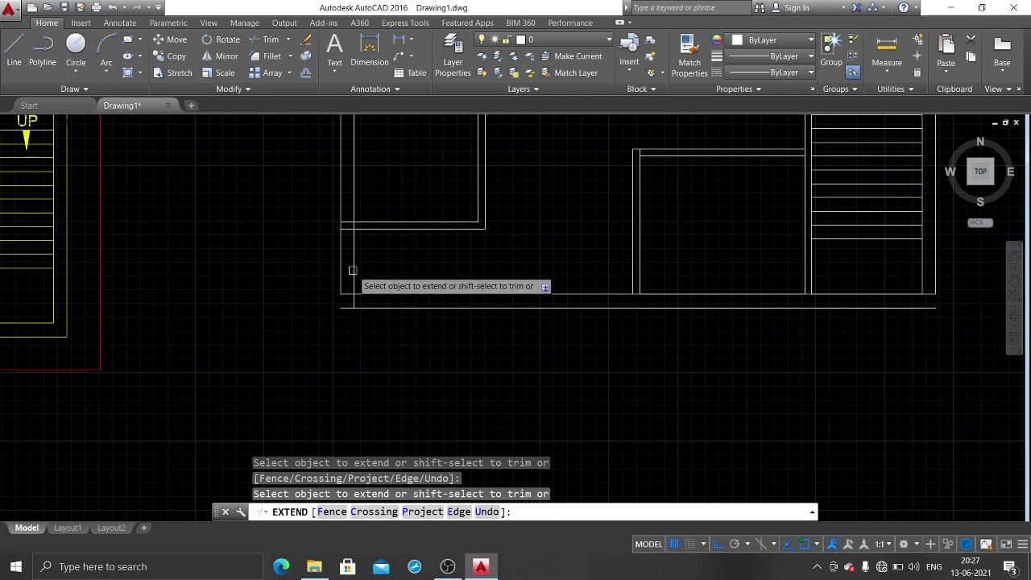
{"action": "left_click", "coordinate": [342, 271]}
{"action": "key", "text": "Escape"}
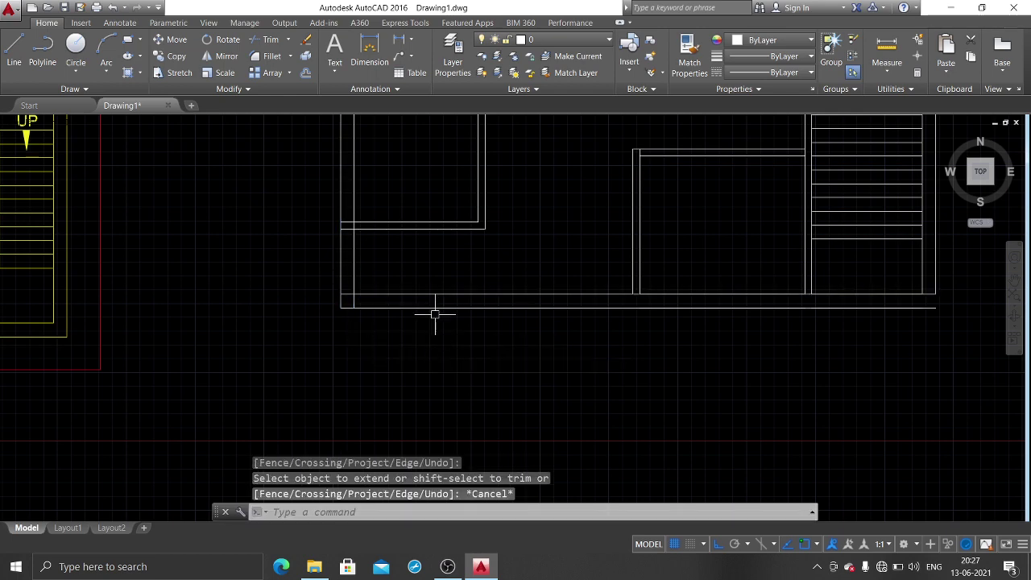
{"action": "scroll", "coordinate": [432, 260], "scroll_direction": "down", "scroll_amount": 4}
{"action": "scroll", "coordinate": [78, 277], "scroll_direction": "up", "scroll_amount": 4}
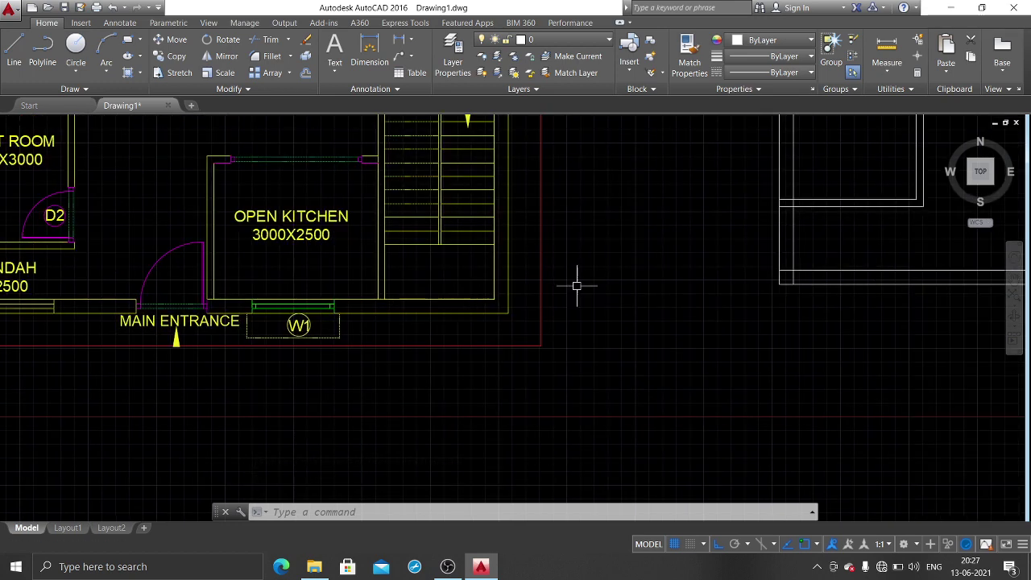
{"action": "scroll", "coordinate": [797, 283], "scroll_direction": "down", "scroll_amount": 1}
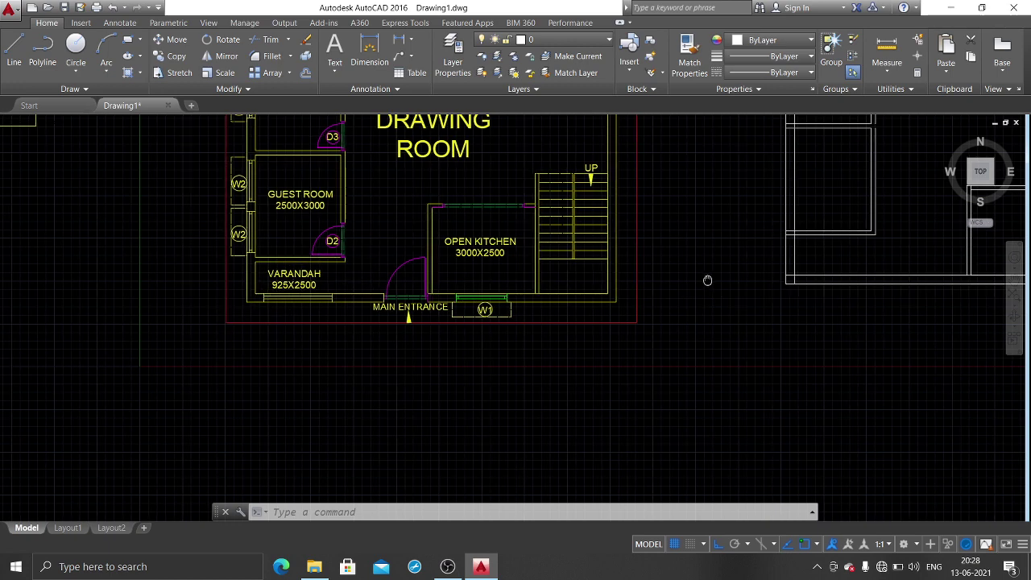
{"action": "middle_click_drag", "start_coordinate": [816, 266], "coordinate": [432, 327]}
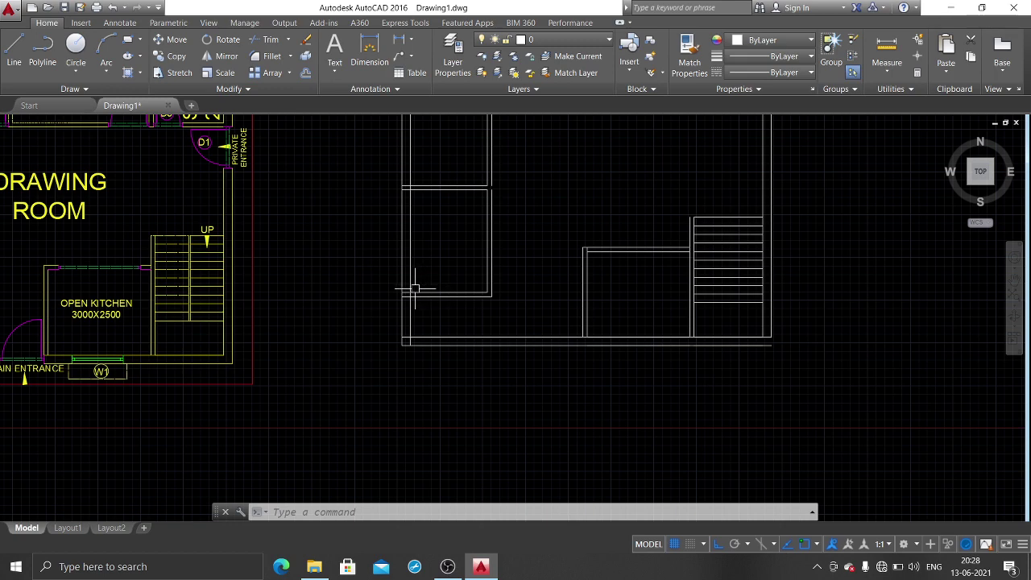
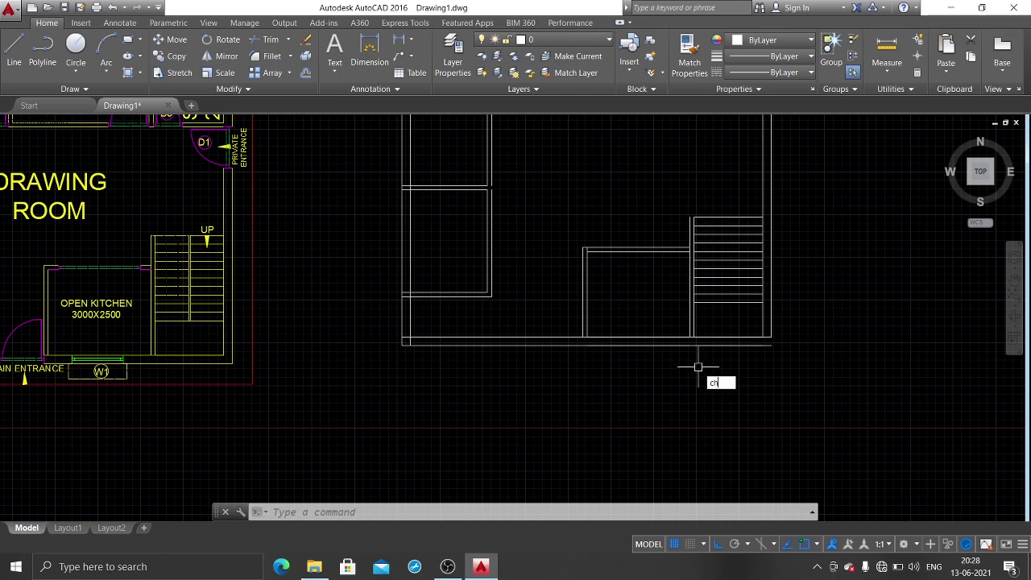
Step: Try chamfering the bottom wall corner, then abandon the chamfer
{"action": "type", "text": "a"}
{"action": "key", "text": "Return"}
{"action": "left_click", "coordinate": [731, 346]}
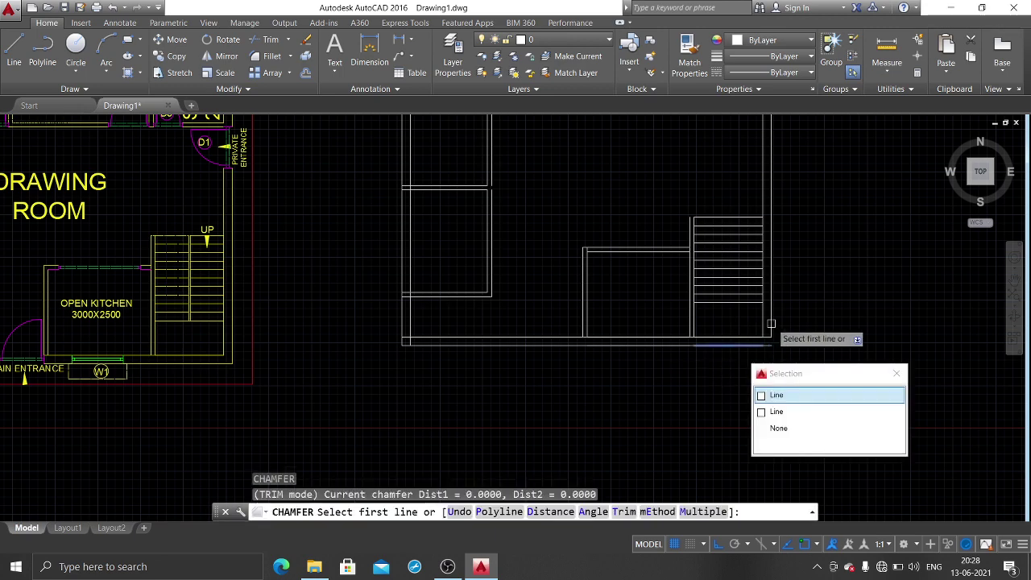
{"action": "key", "text": "Return"}
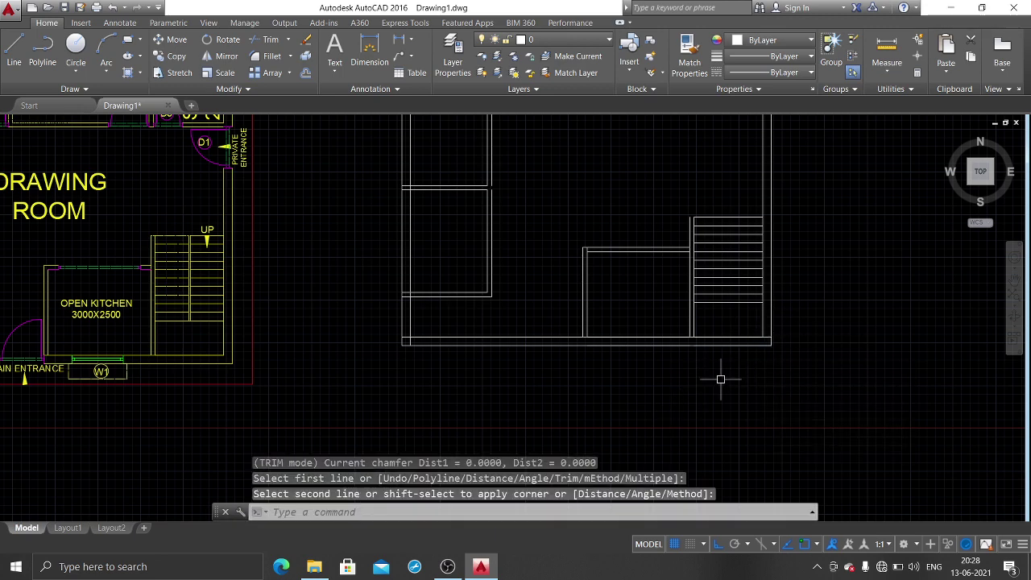
{"action": "key", "text": "Escape"}
Step: Trim all edges to remove the overlapping stubs at the upper-left wall corner
{"action": "type", "text": "r"}
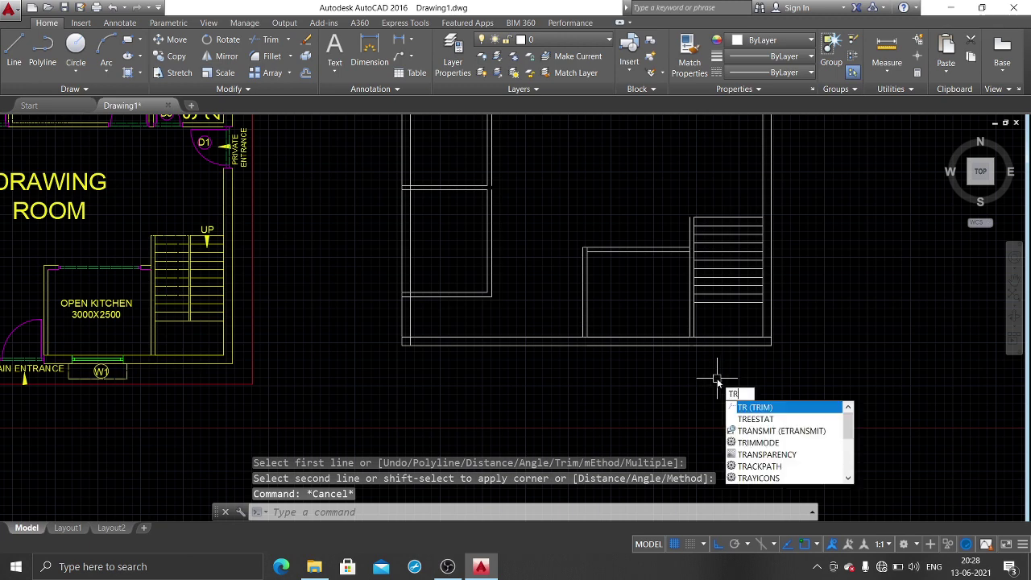
{"action": "key", "text": "Return"}
{"action": "key", "text": "Return"}
{"action": "scroll", "coordinate": [409, 341], "scroll_direction": "up", "scroll_amount": 4}
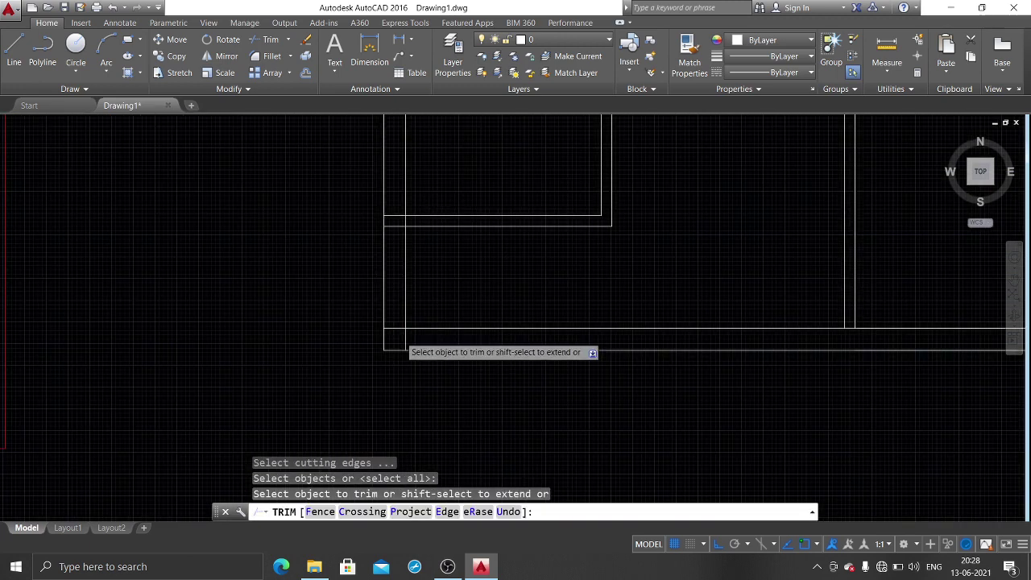
{"action": "left_click", "coordinate": [408, 341]}
{"action": "left_click", "coordinate": [400, 332]}
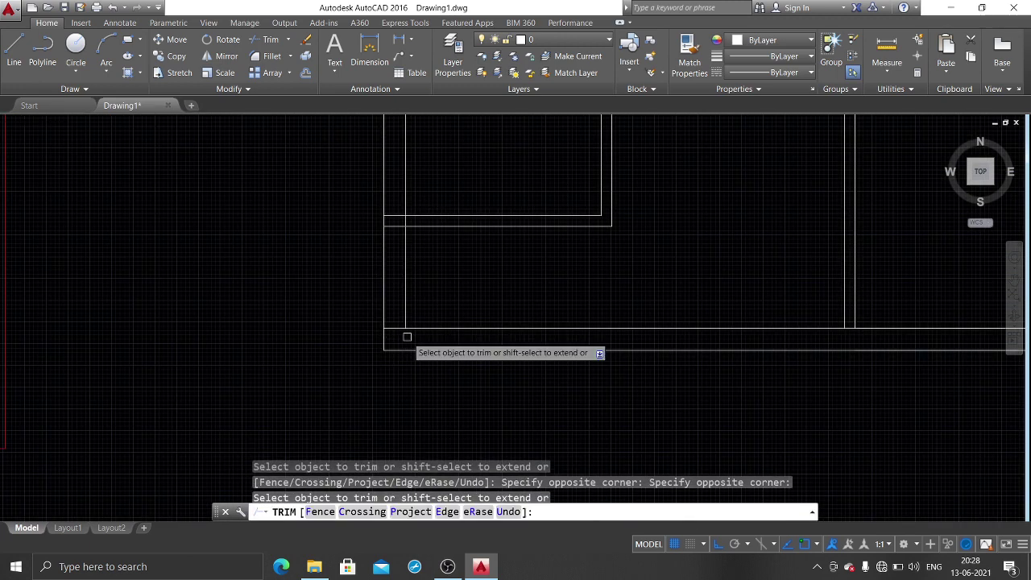
{"action": "left_click", "coordinate": [403, 203]}
{"action": "left_click", "coordinate": [392, 239]}
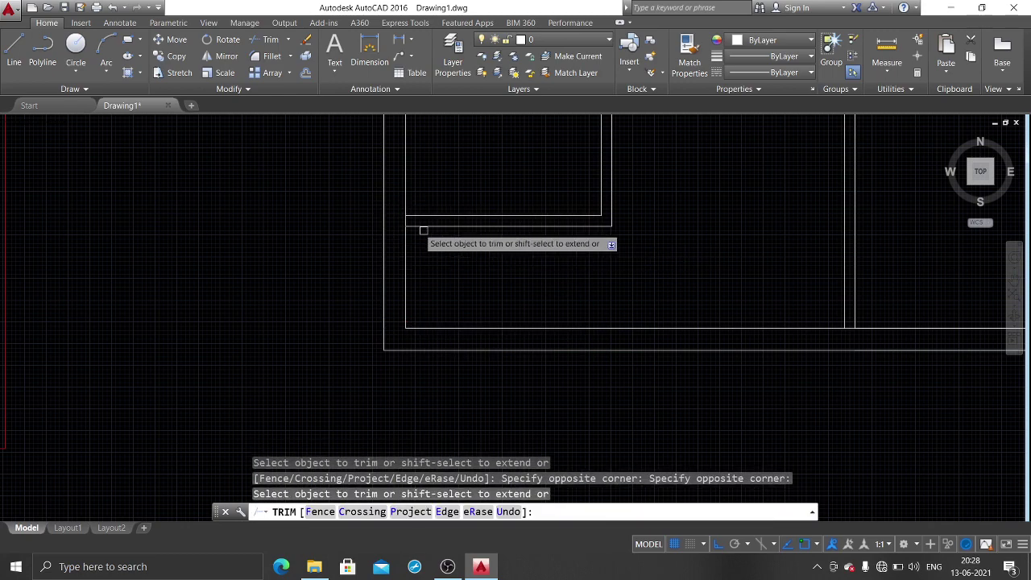
{"action": "scroll", "coordinate": [407, 215], "scroll_direction": "up", "scroll_amount": 2}
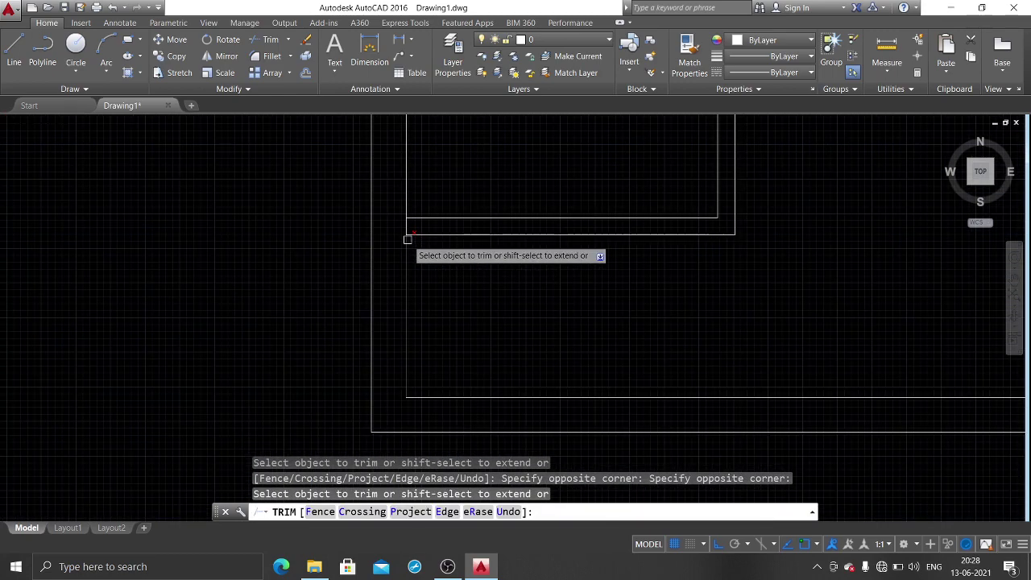
{"action": "left_click", "coordinate": [406, 226]}
Step: Trim the overlapping line ends at the next wall junction
{"action": "scroll", "coordinate": [837, 274], "scroll_direction": "down", "scroll_amount": 4}
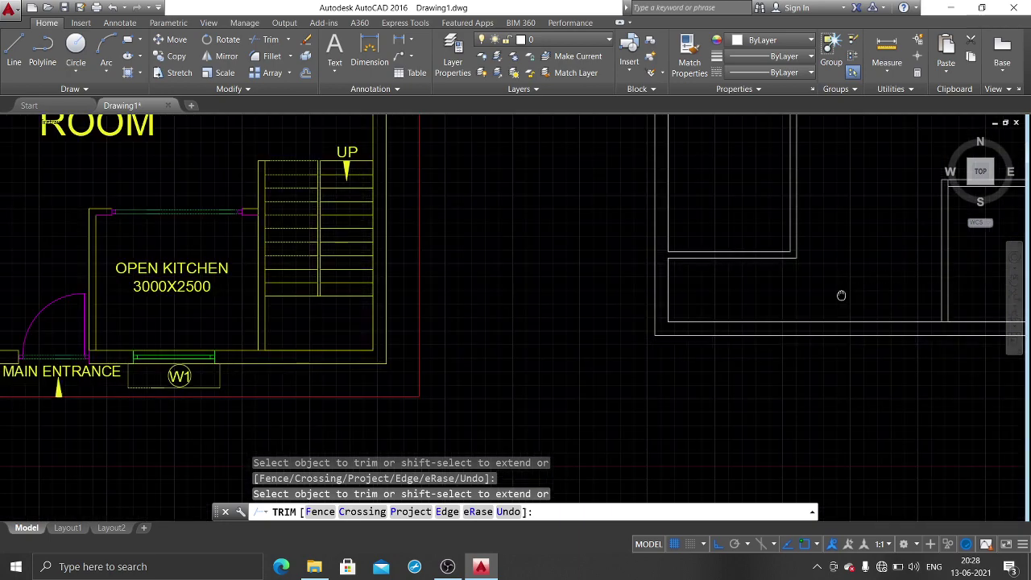
{"action": "scroll", "coordinate": [405, 346], "scroll_direction": "up", "scroll_amount": 3}
{"action": "scroll", "coordinate": [518, 361], "scroll_direction": "up", "scroll_amount": 2}
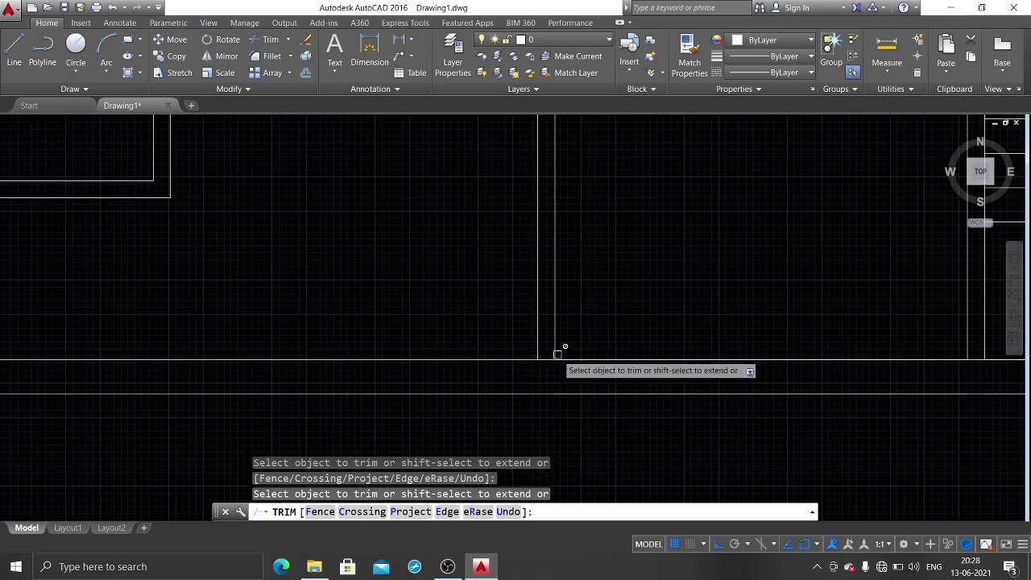
{"action": "scroll", "coordinate": [549, 356], "scroll_direction": "down", "scroll_amount": 2}
{"action": "scroll", "coordinate": [551, 211], "scroll_direction": "up", "scroll_amount": 1}
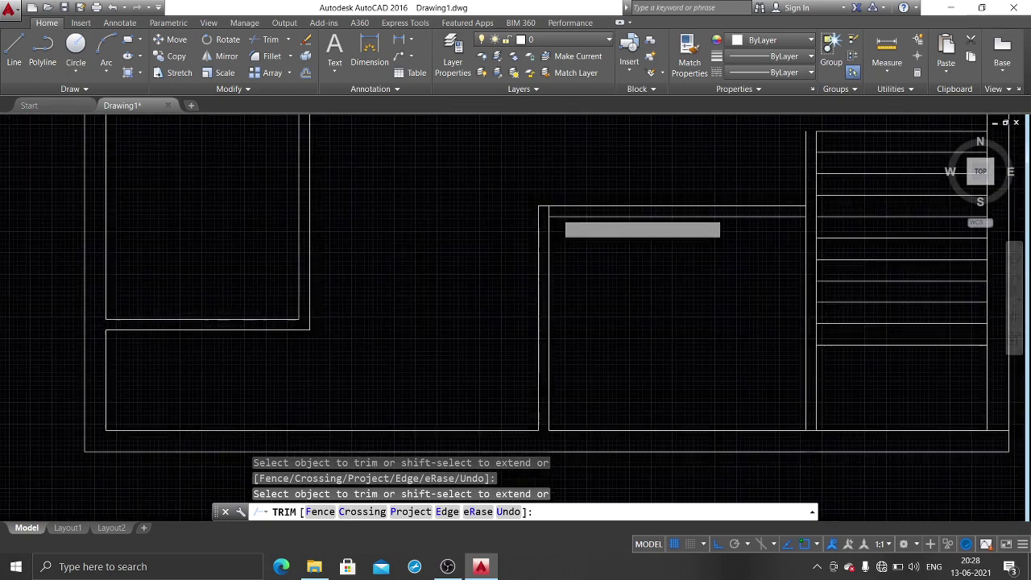
{"action": "scroll", "coordinate": [547, 205], "scroll_direction": "up", "scroll_amount": 2}
{"action": "scroll", "coordinate": [552, 218], "scroll_direction": "down", "scroll_amount": 2}
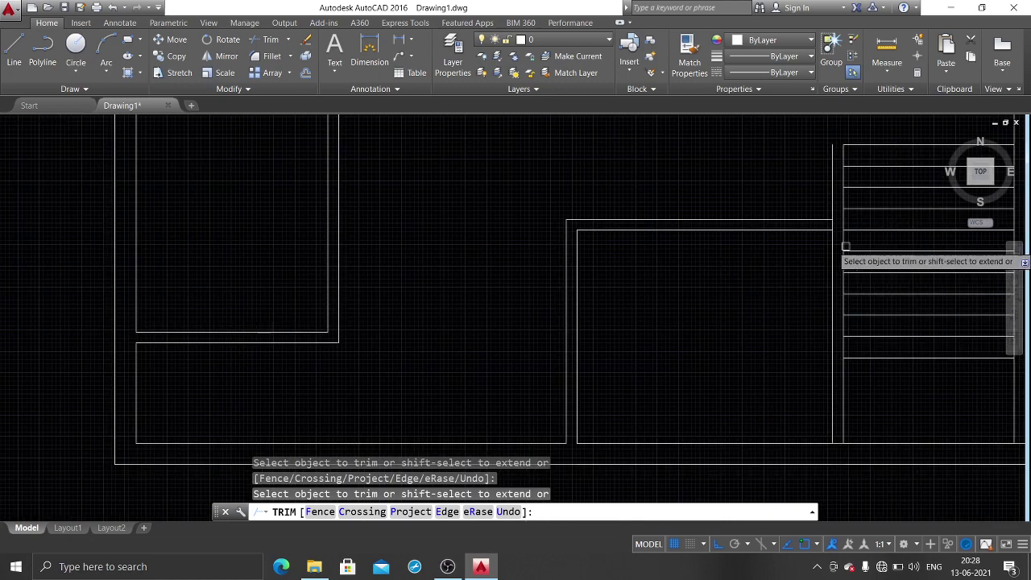
{"action": "middle_click_drag", "start_coordinate": [798, 255], "coordinate": [573, 255]}
{"action": "middle_click_drag", "start_coordinate": [720, 336], "coordinate": [625, 266]}
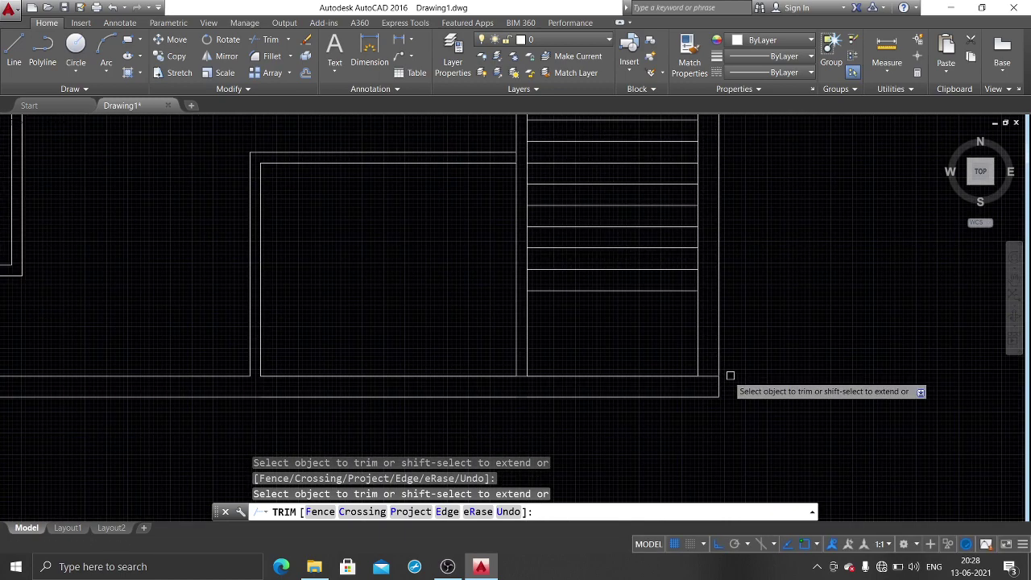
{"action": "scroll", "coordinate": [520, 375], "scroll_direction": "up", "scroll_amount": 4}
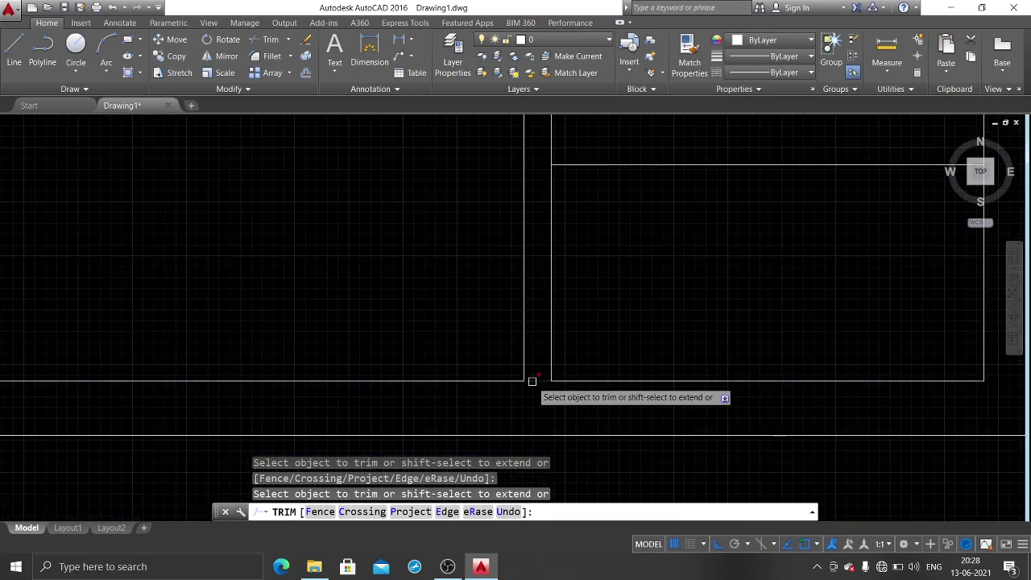
{"action": "scroll", "coordinate": [537, 381], "scroll_direction": "down", "scroll_amount": 5}
{"action": "scroll", "coordinate": [612, 364], "scroll_direction": "up", "scroll_amount": 1}
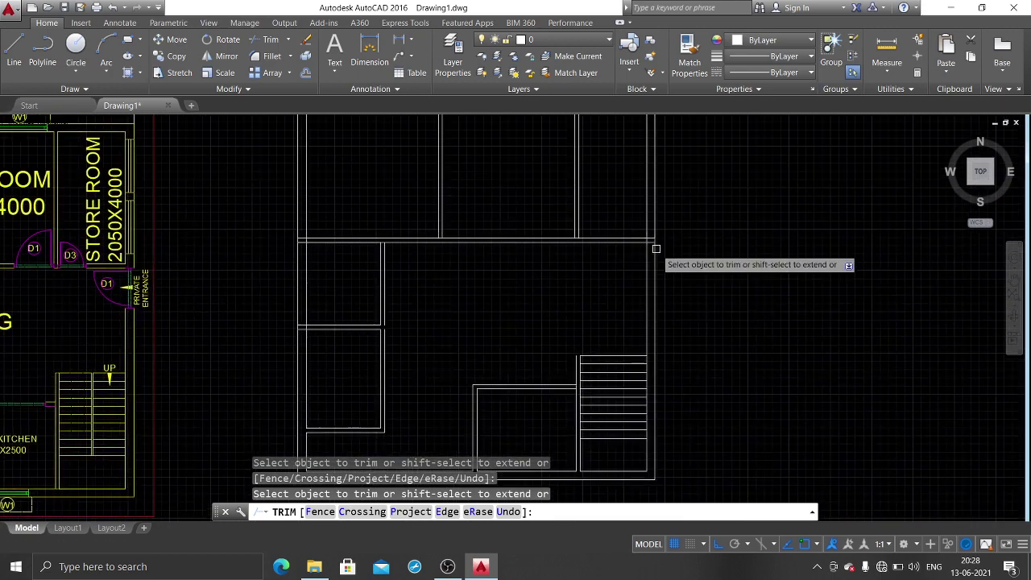
{"action": "scroll", "coordinate": [654, 241], "scroll_direction": "up", "scroll_amount": 5}
{"action": "scroll", "coordinate": [653, 238], "scroll_direction": "up", "scroll_amount": 2}
{"action": "left_click", "coordinate": [633, 215]}
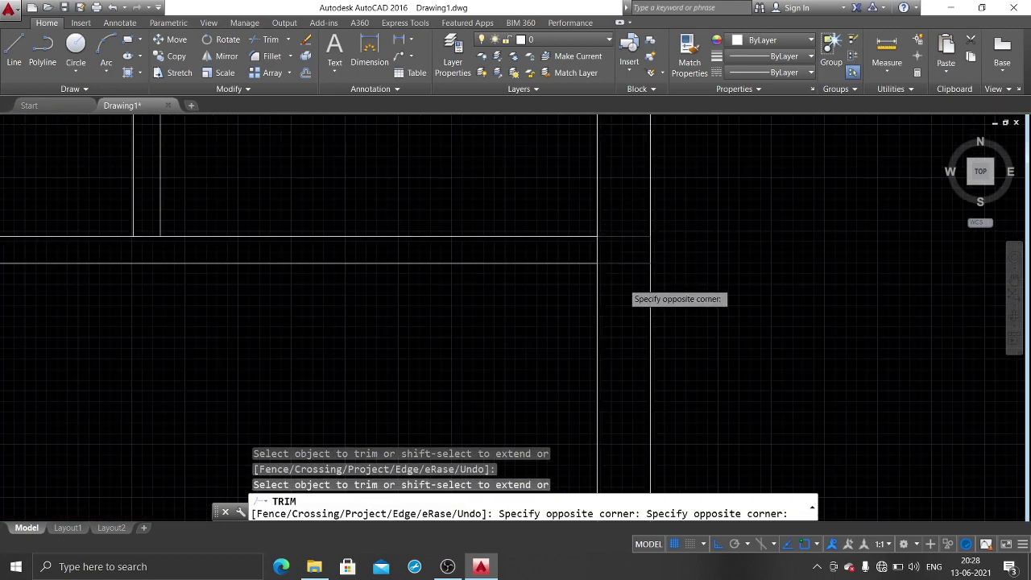
{"action": "left_click", "coordinate": [596, 243]}
Step: Trim the wall-line segments at the store room's left wall junction
{"action": "scroll", "coordinate": [596, 244], "scroll_direction": "down", "scroll_amount": 3}
{"action": "scroll", "coordinate": [596, 244], "scroll_direction": "down", "scroll_amount": 3}
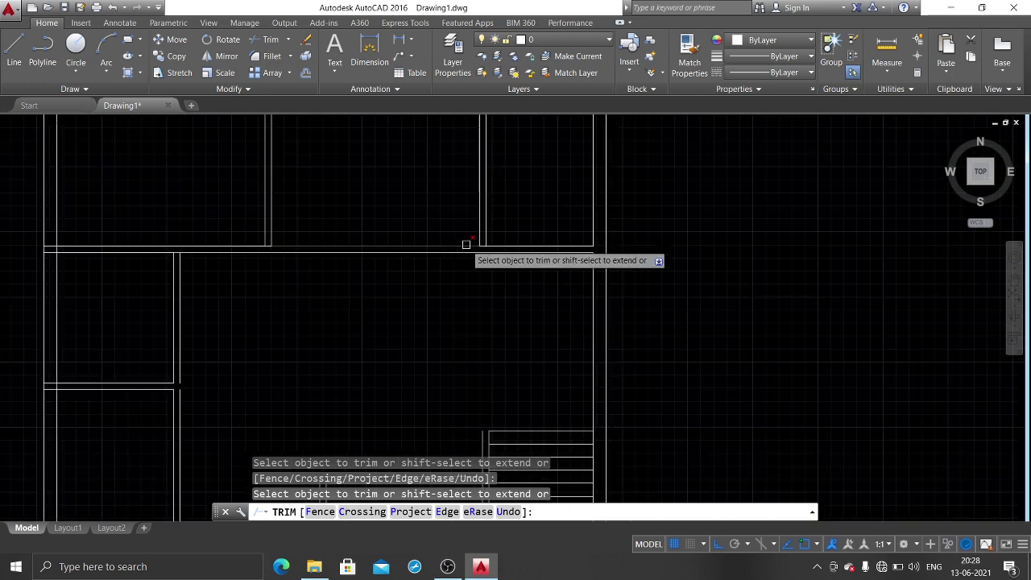
{"action": "scroll", "coordinate": [465, 244], "scroll_direction": "up", "scroll_amount": 5}
{"action": "scroll", "coordinate": [478, 259], "scroll_direction": "down", "scroll_amount": 3}
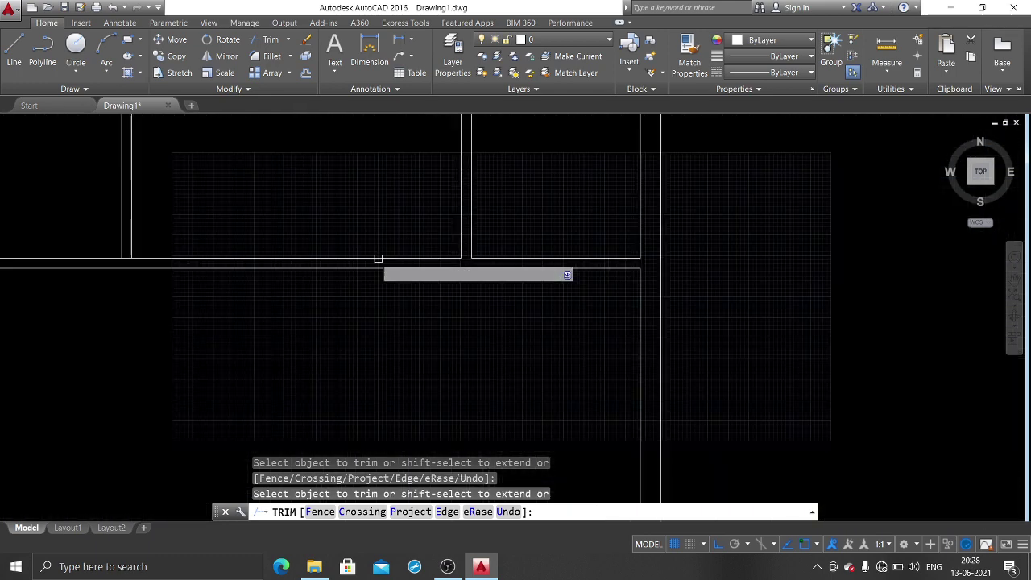
{"action": "scroll", "coordinate": [123, 256], "scroll_direction": "up", "scroll_amount": 3}
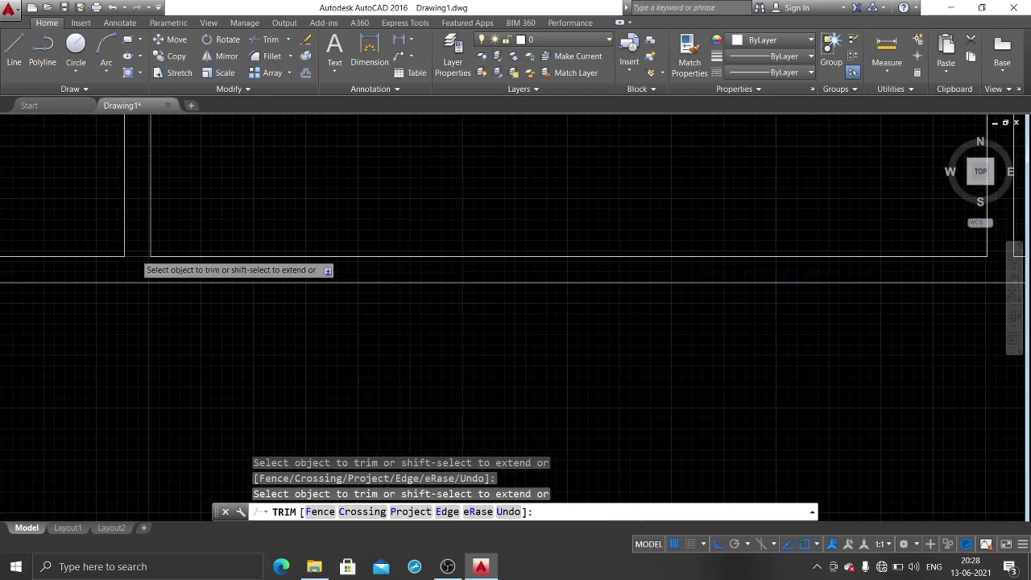
{"action": "scroll", "coordinate": [134, 254], "scroll_direction": "down", "scroll_amount": 3}
{"action": "mouse_move", "coordinate": [138, 241]}
{"action": "middle_mouse_down"}
{"action": "mouse_move", "coordinate": [464, 269]}
{"action": "mouse_move", "coordinate": [511, 294]}
{"action": "middle_mouse_up"}
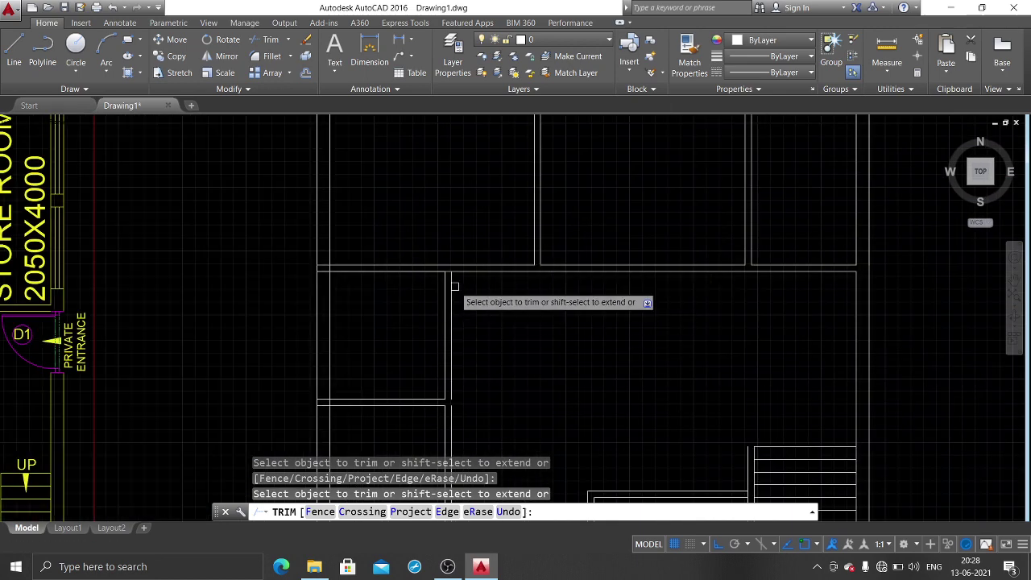
{"action": "scroll", "coordinate": [454, 286], "scroll_direction": "up", "scroll_amount": 3}
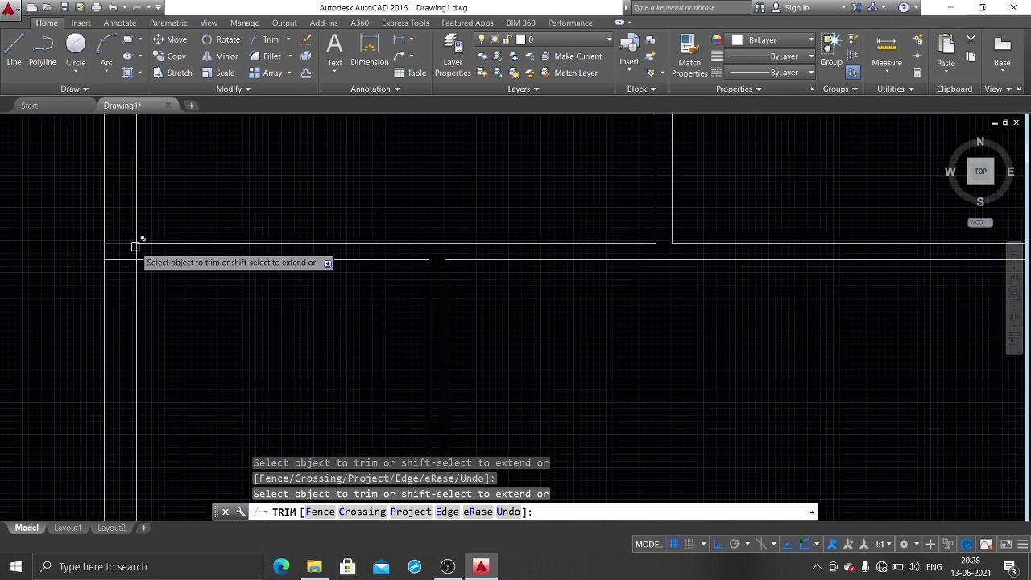
{"action": "scroll", "coordinate": [135, 246], "scroll_direction": "up", "scroll_amount": 3}
{"action": "middle_click_drag", "start_coordinate": [138, 244], "coordinate": [359, 191]}
{"action": "left_click", "coordinate": [338, 161]}
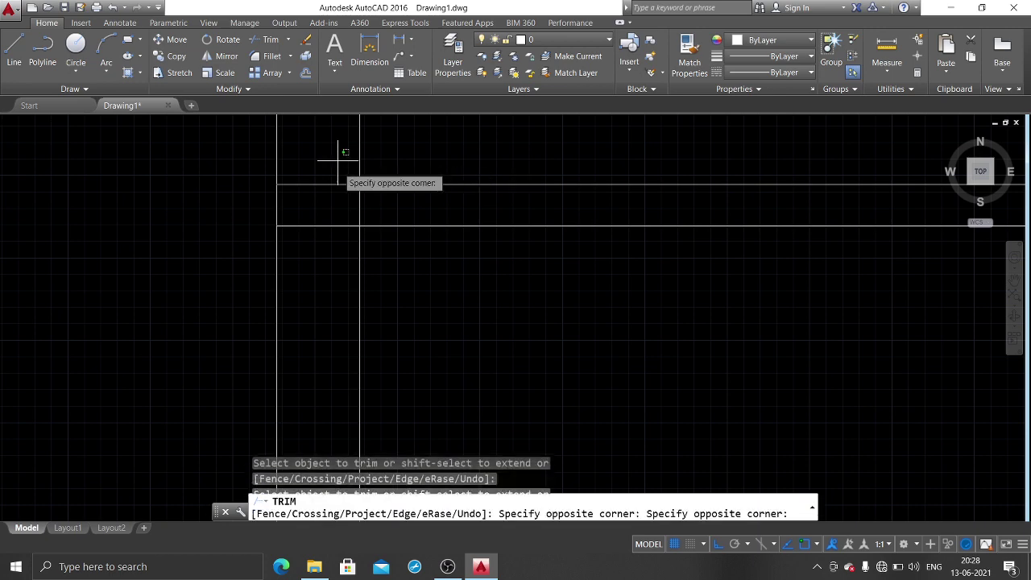
{"action": "left_click", "coordinate": [303, 223]}
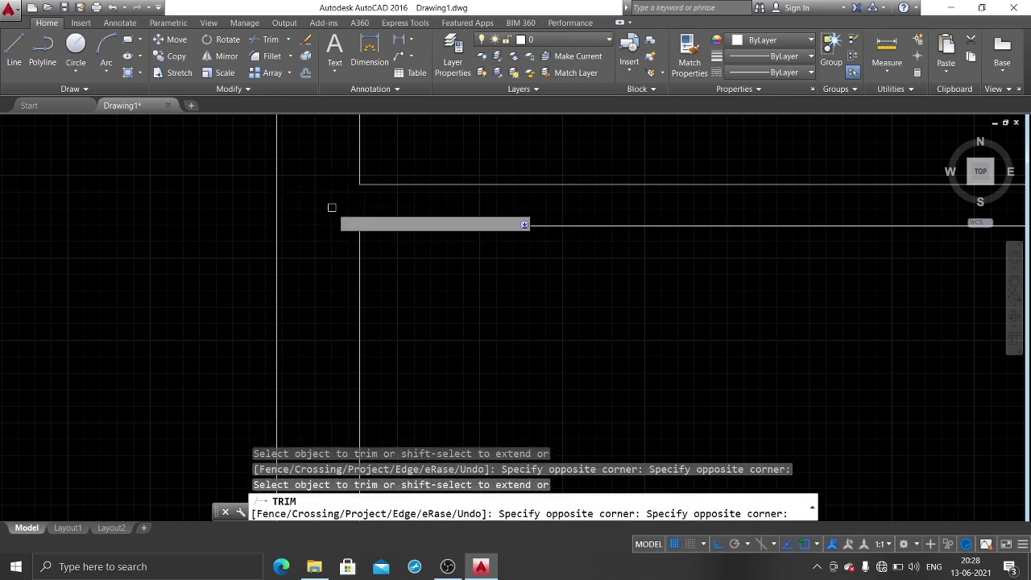
Step: Remove the leftover wall segments at the remaining corner and finish trimming
{"action": "scroll", "coordinate": [331, 207], "scroll_direction": "down", "scroll_amount": 3}
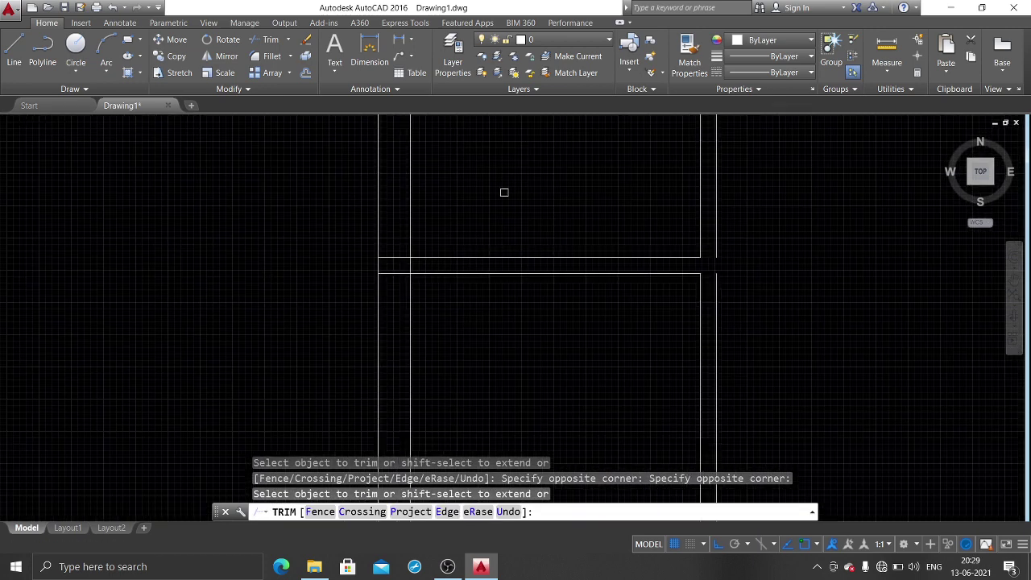
{"action": "scroll", "coordinate": [380, 310], "scroll_direction": "up", "scroll_amount": 2}
{"action": "scroll", "coordinate": [403, 241], "scroll_direction": "up", "scroll_amount": 1}
{"action": "left_click", "coordinate": [442, 188]}
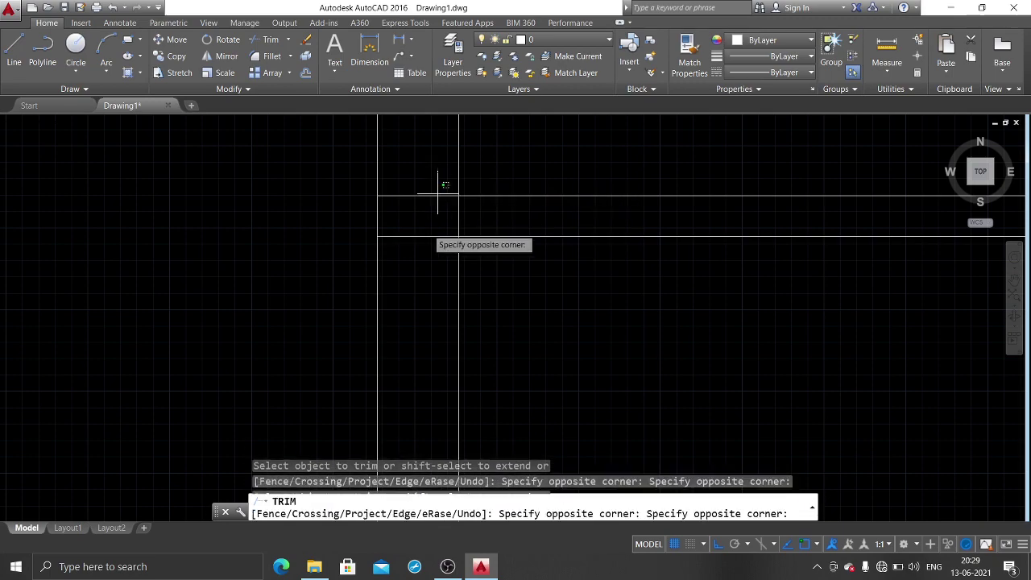
{"action": "left_click", "coordinate": [411, 260]}
{"action": "left_click", "coordinate": [462, 213]}
{"action": "left_click", "coordinate": [449, 213]}
{"action": "scroll", "coordinate": [494, 249], "scroll_direction": "down", "scroll_amount": 2}
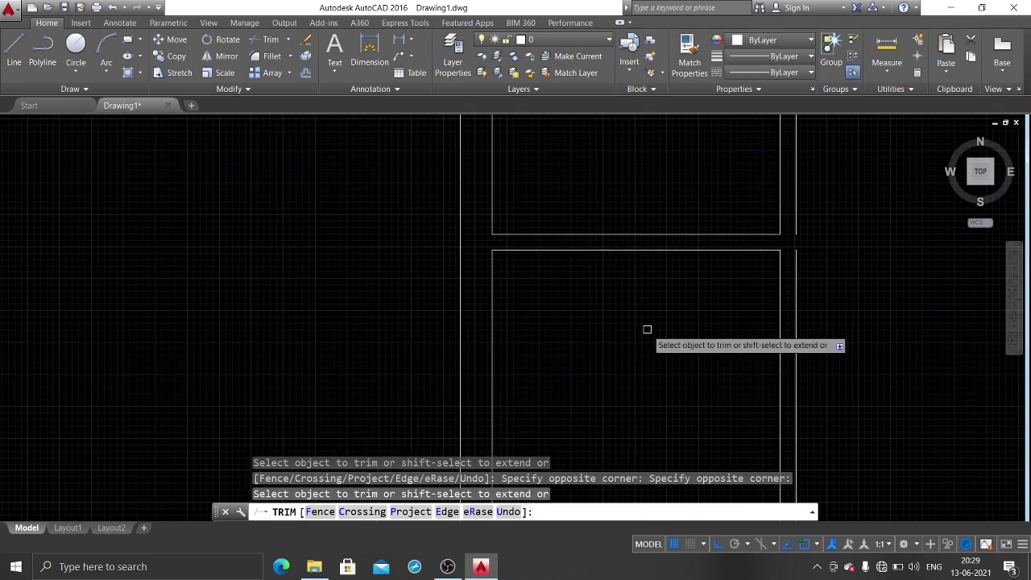
{"action": "scroll", "coordinate": [646, 329], "scroll_direction": "down", "scroll_amount": 3}
{"action": "scroll", "coordinate": [628, 338], "scroll_direction": "down", "scroll_amount": 2}
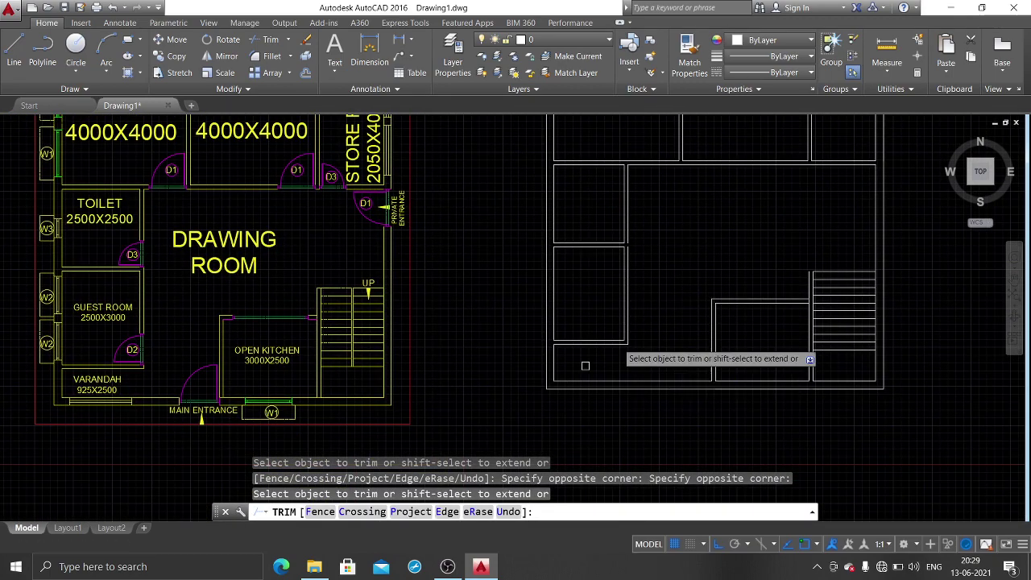
{"action": "middle_click_drag", "start_coordinate": [586, 365], "coordinate": [562, 419]}
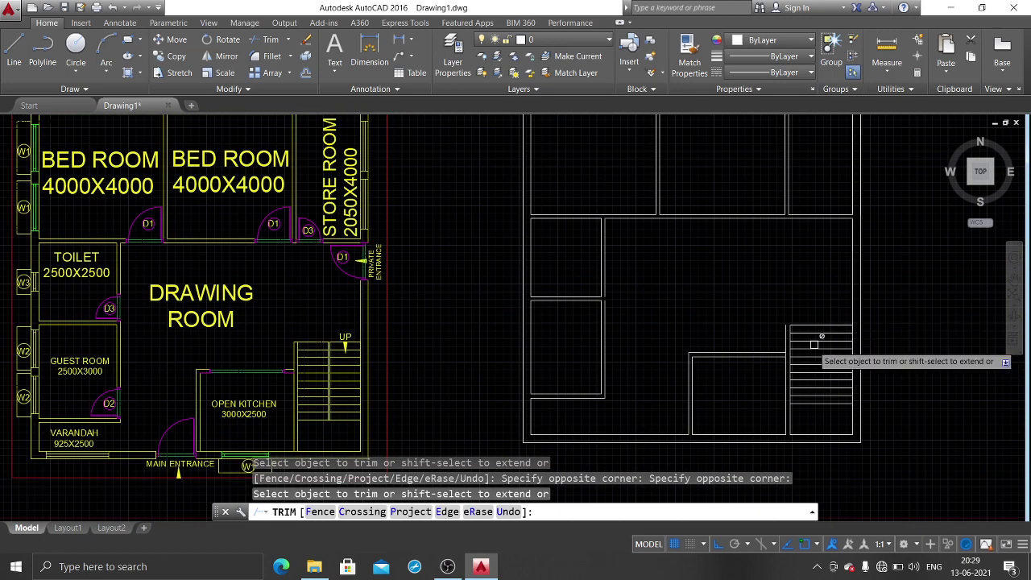
{"action": "key", "text": "Return"}
Step: Draw a vertical line from the top to the bottom of the stair
{"action": "middle_click_drag", "start_coordinate": [802, 317], "coordinate": [797, 312]}
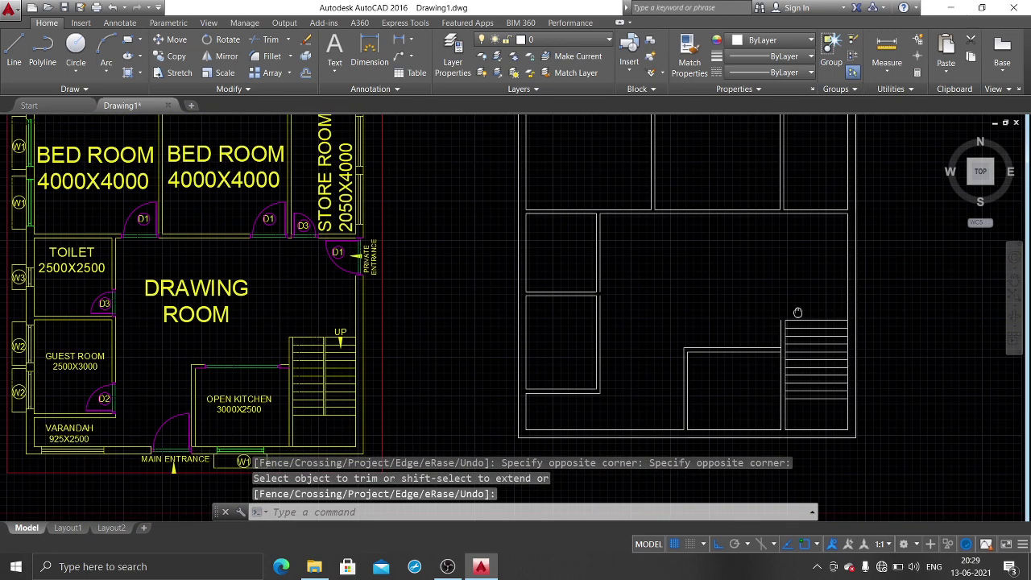
{"action": "scroll", "coordinate": [777, 286], "scroll_direction": "up", "scroll_amount": 1}
{"action": "scroll", "coordinate": [758, 262], "scroll_direction": "up", "scroll_amount": 1}
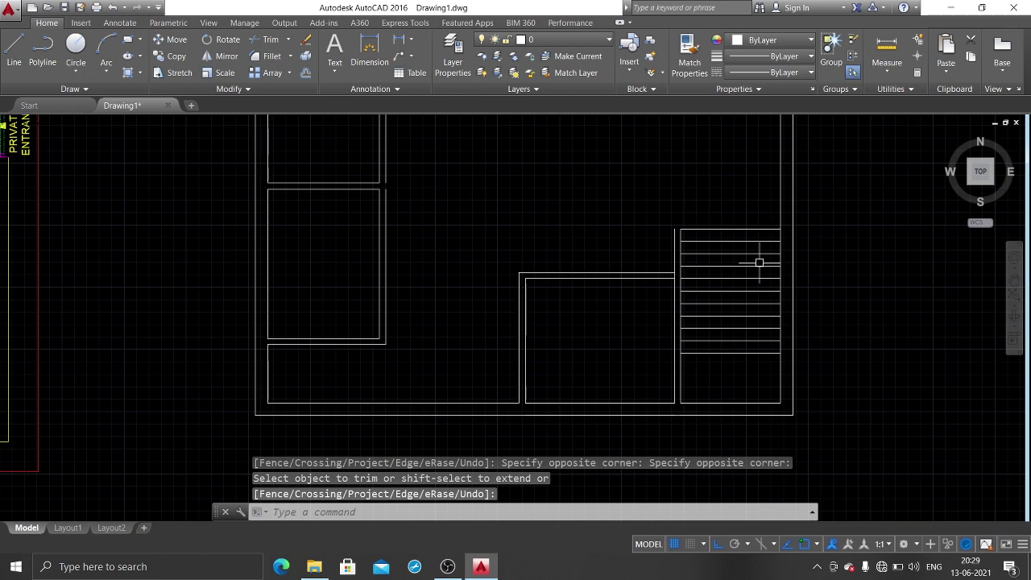
{"action": "type", "text": "l"}
{"action": "key", "text": "Return"}
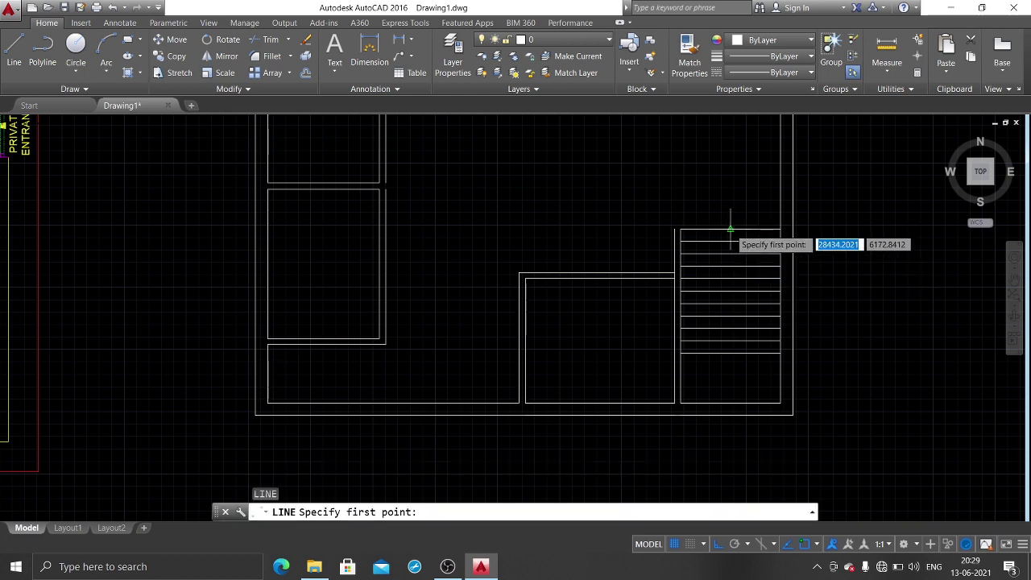
{"action": "left_click", "coordinate": [730, 230]}
{"action": "left_click", "coordinate": [730, 354]}
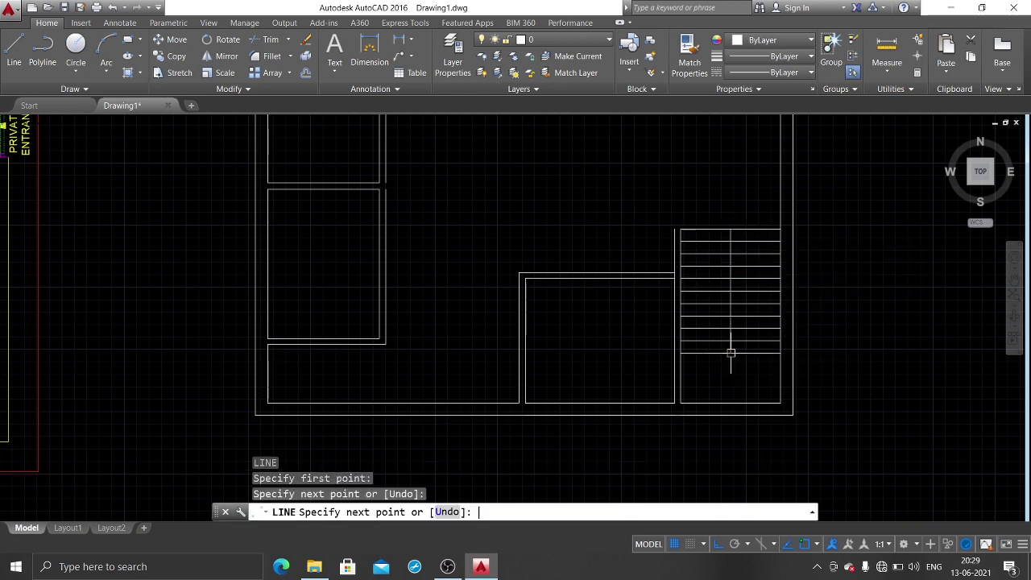
{"action": "key", "text": "Return"}
{"action": "scroll", "coordinate": [740, 328], "scroll_direction": "up", "scroll_amount": 2}
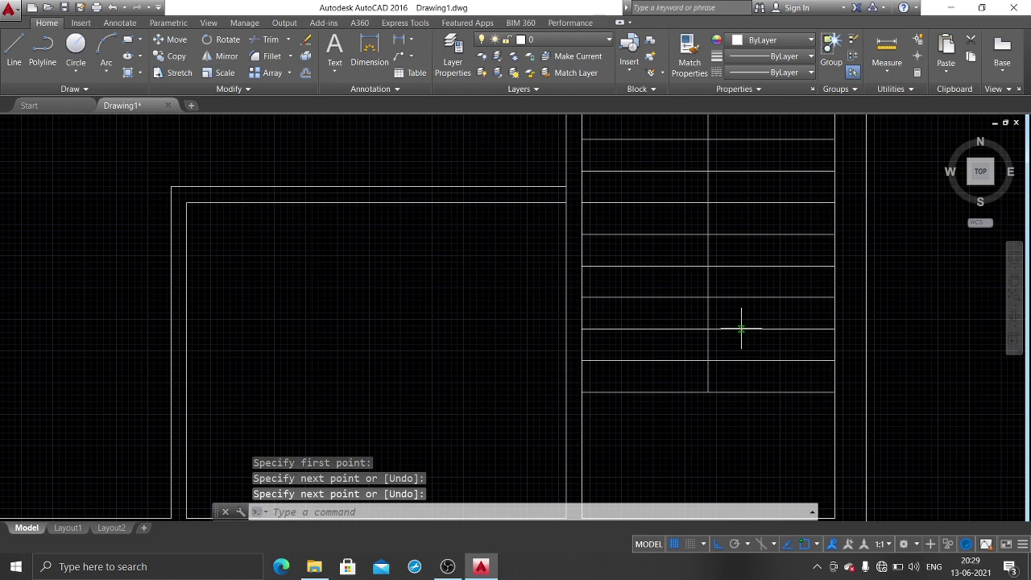
Step: Offset the stair line by 25 to create parallel copies
{"action": "type", "text": "o"}
{"action": "key", "text": "Return"}
{"action": "type", "text": "25"}
{"action": "key", "text": "Return"}
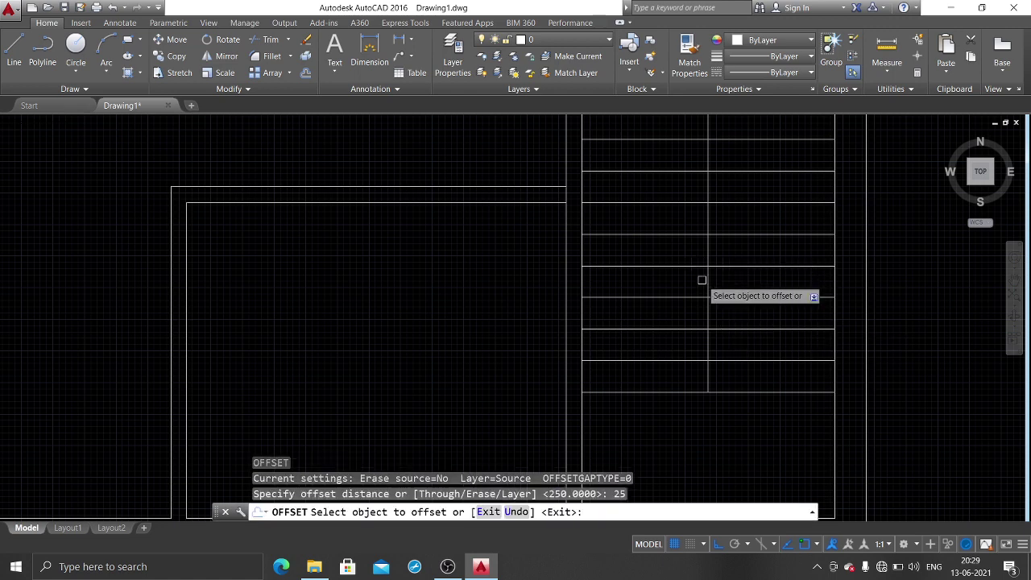
{"action": "left_click", "coordinate": [709, 283]}
{"action": "scroll", "coordinate": [719, 297], "scroll_direction": "up", "scroll_amount": 4}
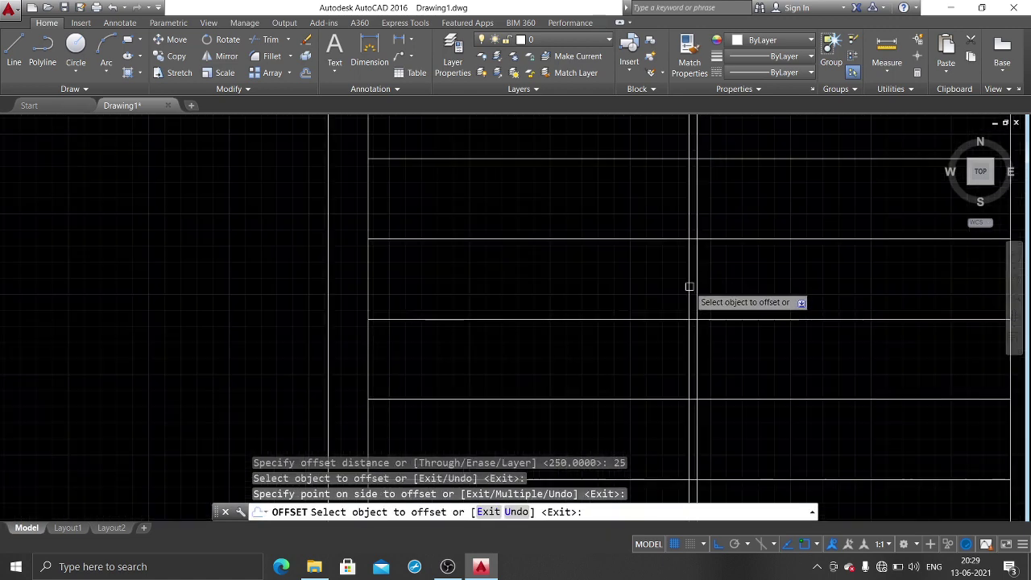
{"action": "left_click", "coordinate": [690, 292]}
{"action": "left_click", "coordinate": [592, 297]}
{"action": "key", "text": "Return"}
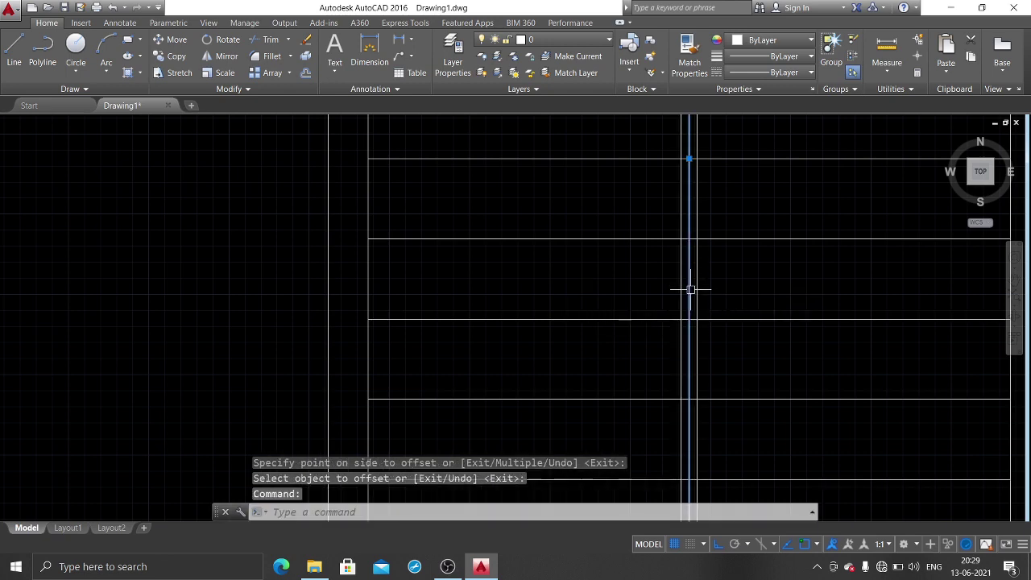
Step: Delete the surplus duplicate vertical line
{"action": "left_click", "coordinate": [690, 289]}
{"action": "key", "text": "Delete"}
{"action": "scroll", "coordinate": [690, 289], "scroll_direction": "down", "scroll_amount": 3}
{"action": "scroll", "coordinate": [691, 278], "scroll_direction": "down", "scroll_amount": 5}
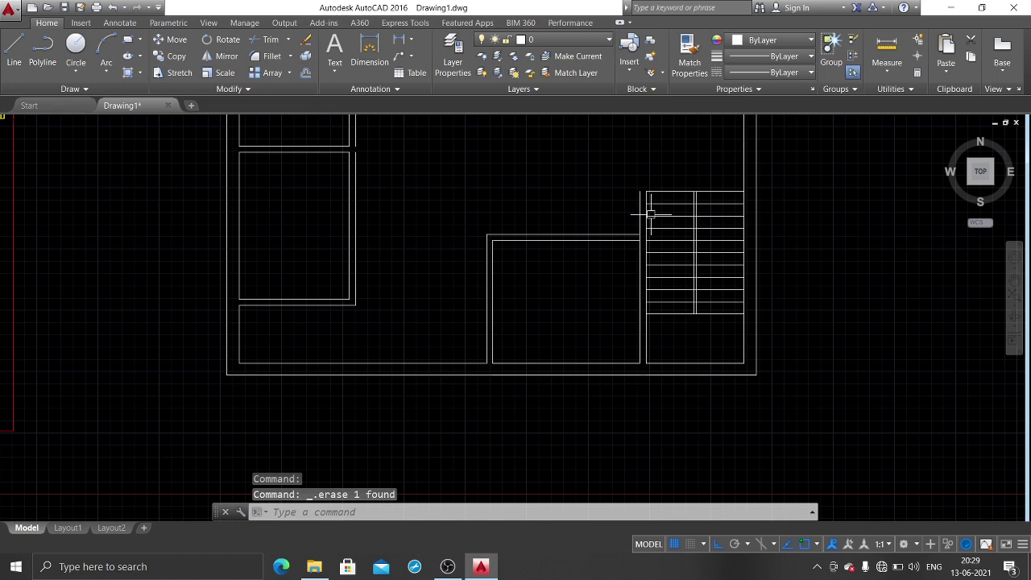
Step: Start EXTEND with every line as a boundary, then cancel it
{"action": "type", "text": "ex"}
{"action": "key", "text": "Return"}
{"action": "key", "text": "Return"}
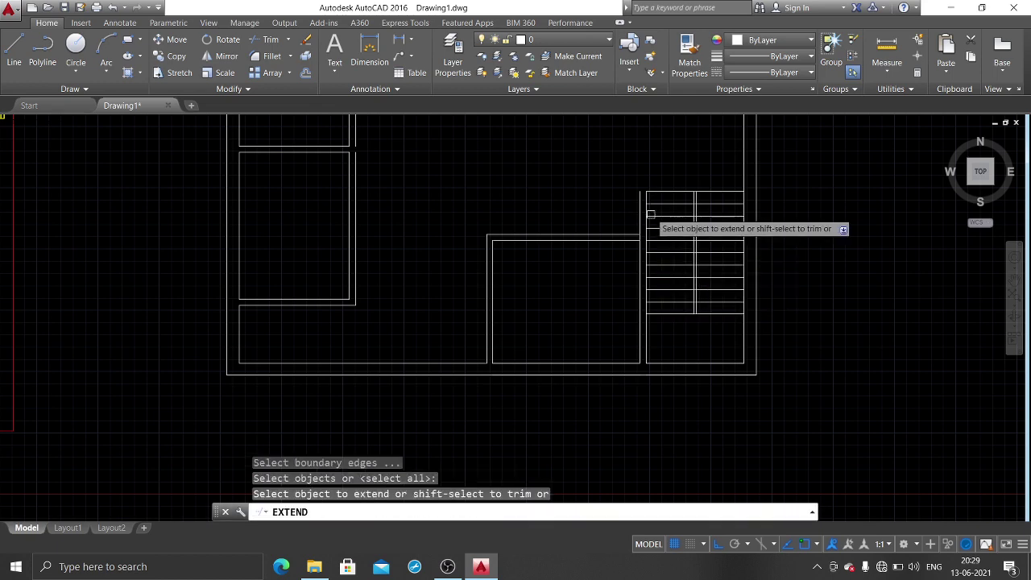
{"action": "scroll", "coordinate": [650, 211], "scroll_direction": "up", "scroll_amount": 3}
{"action": "key", "text": "Escape"}
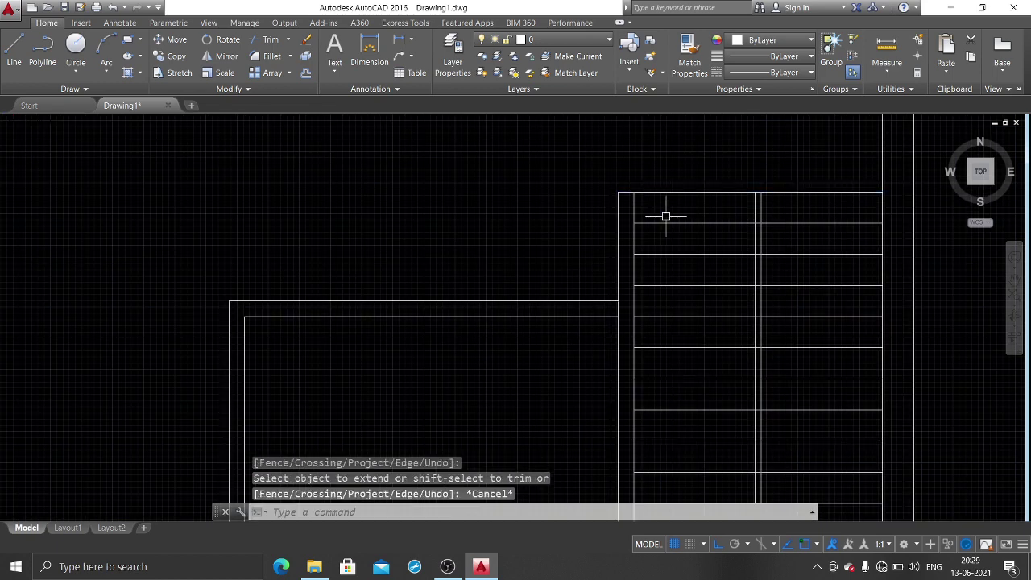
Step: Trim the four tread segments lying between the stair's divider lines
{"action": "type", "text": "tr"}
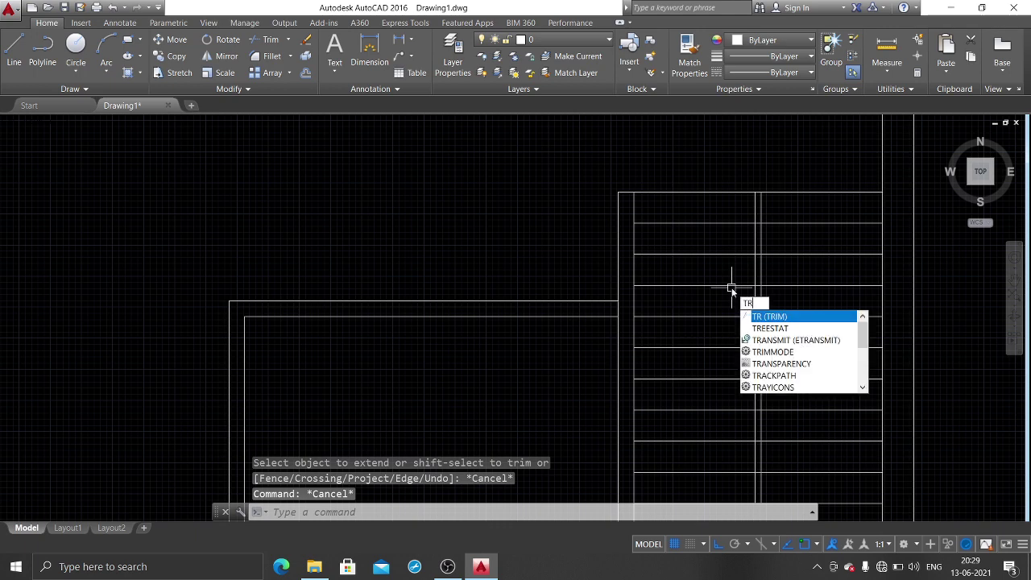
{"action": "key", "text": "Return"}
{"action": "key", "text": "Return"}
{"action": "scroll", "coordinate": [753, 235], "scroll_direction": "up", "scroll_amount": 4}
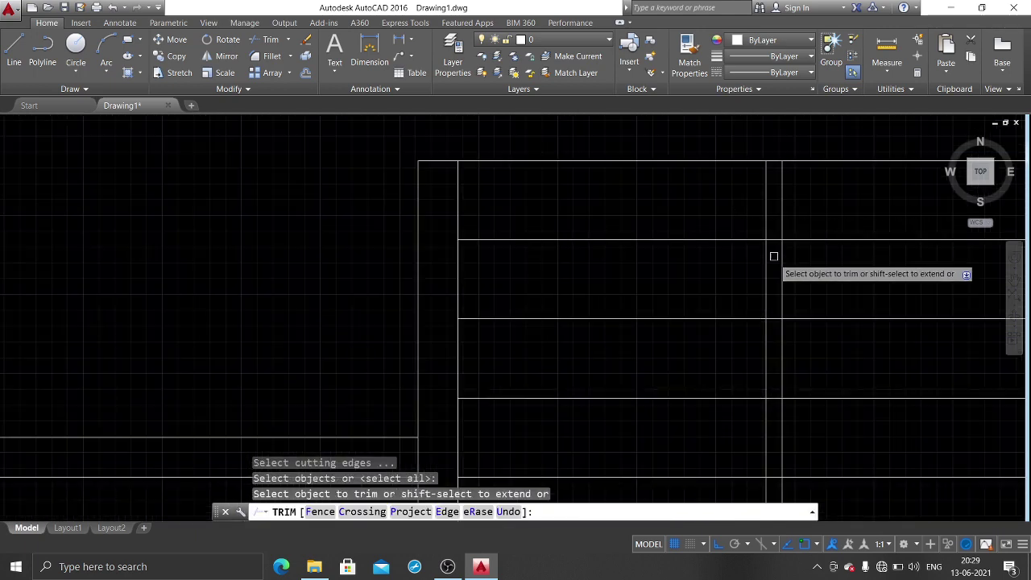
{"action": "left_click", "coordinate": [772, 240]}
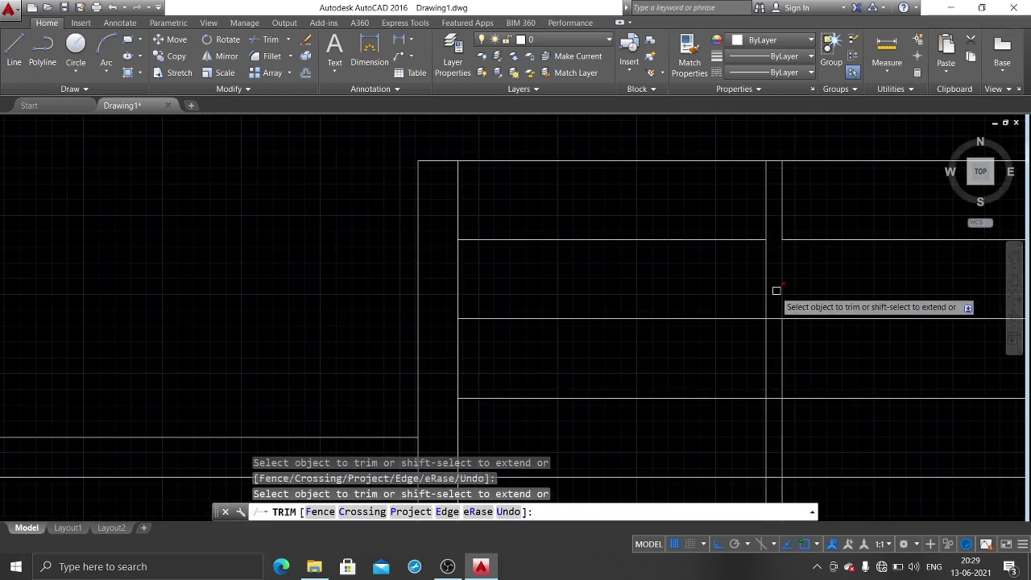
{"action": "left_click", "coordinate": [774, 319]}
{"action": "middle_click_drag", "start_coordinate": [781, 375], "coordinate": [730, 330]}
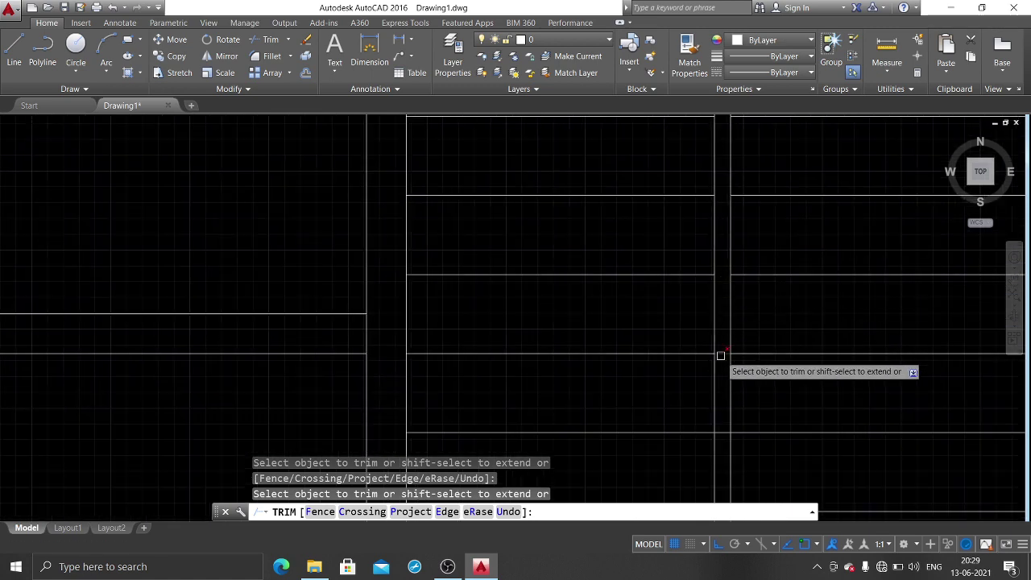
{"action": "middle_click_drag", "start_coordinate": [728, 368], "coordinate": [692, 266]}
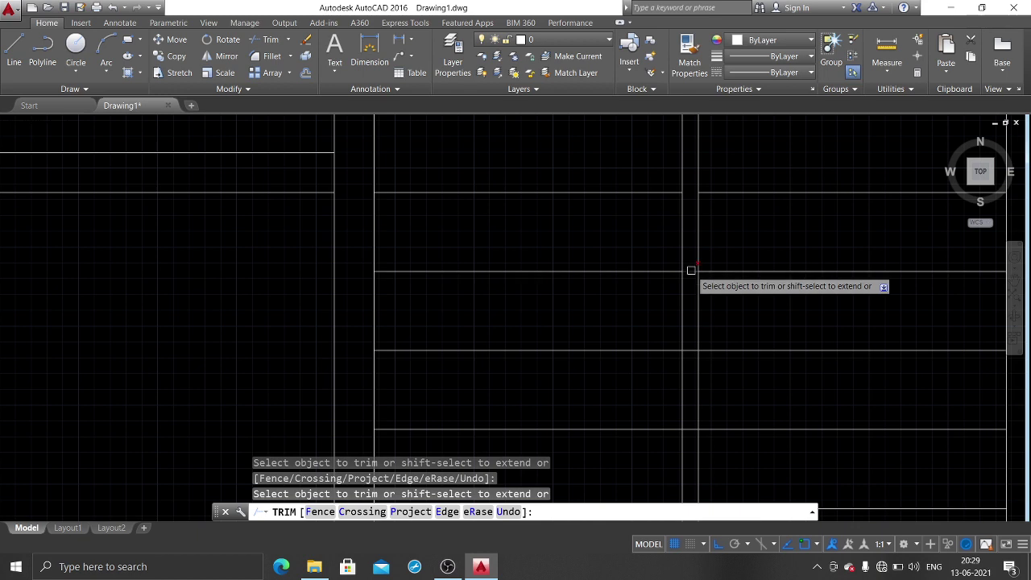
{"action": "left_click", "coordinate": [691, 272]}
{"action": "middle_click_drag", "start_coordinate": [688, 352], "coordinate": [664, 310]}
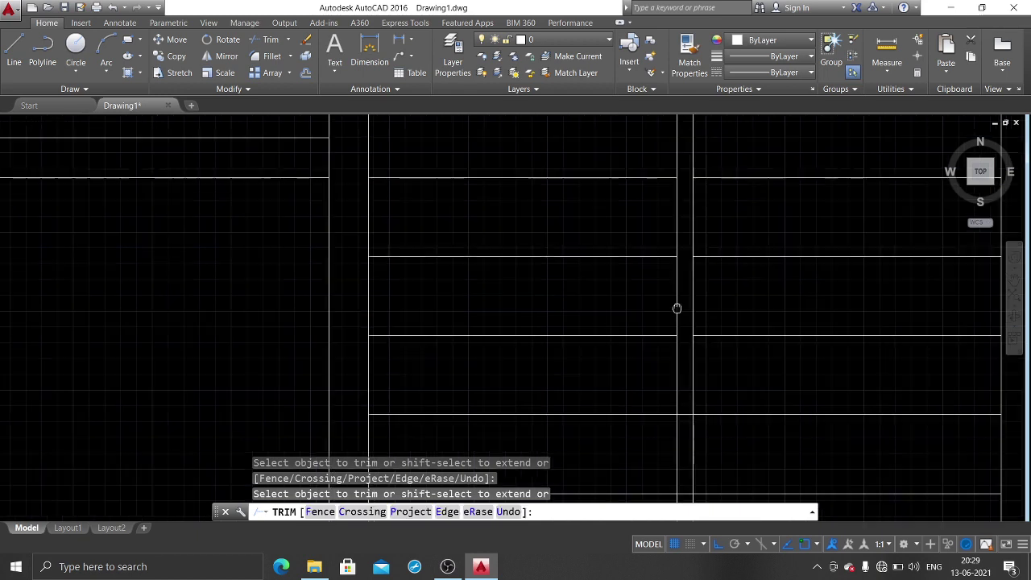
{"action": "left_click", "coordinate": [666, 308]}
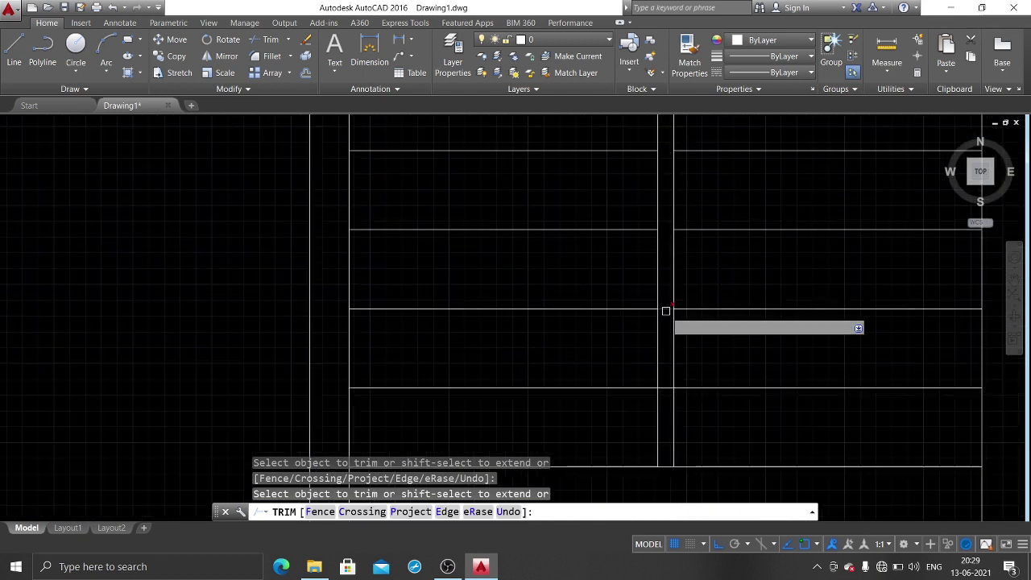
Step: Trim the overlapping wall line at the plan's top corner and stop trimming
{"action": "scroll", "coordinate": [664, 387], "scroll_direction": "down", "scroll_amount": 3}
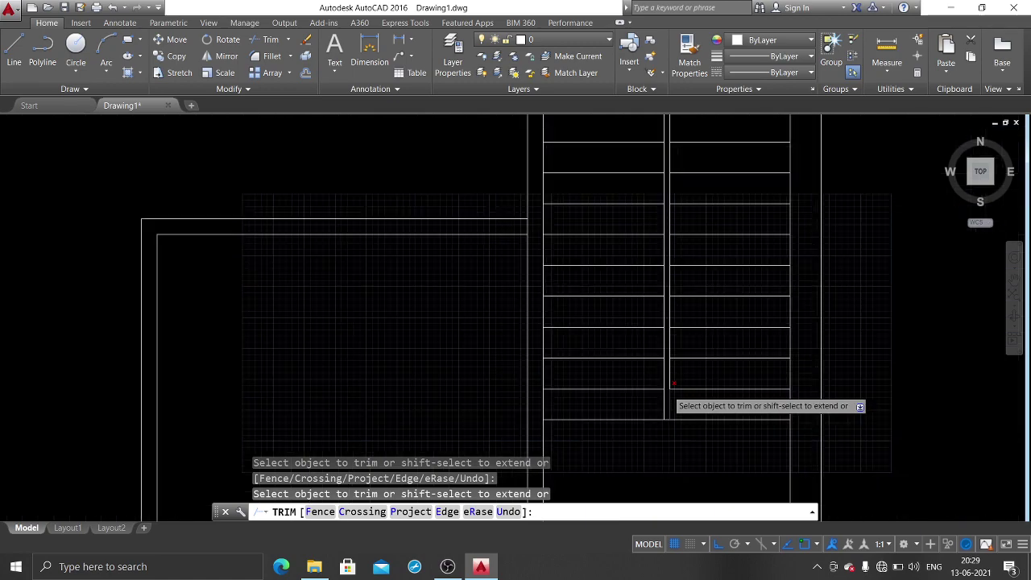
{"action": "middle_click_drag", "start_coordinate": [669, 409], "coordinate": [697, 344]}
{"action": "scroll", "coordinate": [693, 362], "scroll_direction": "down", "scroll_amount": 1}
{"action": "scroll", "coordinate": [685, 385], "scroll_direction": "down", "scroll_amount": 3}
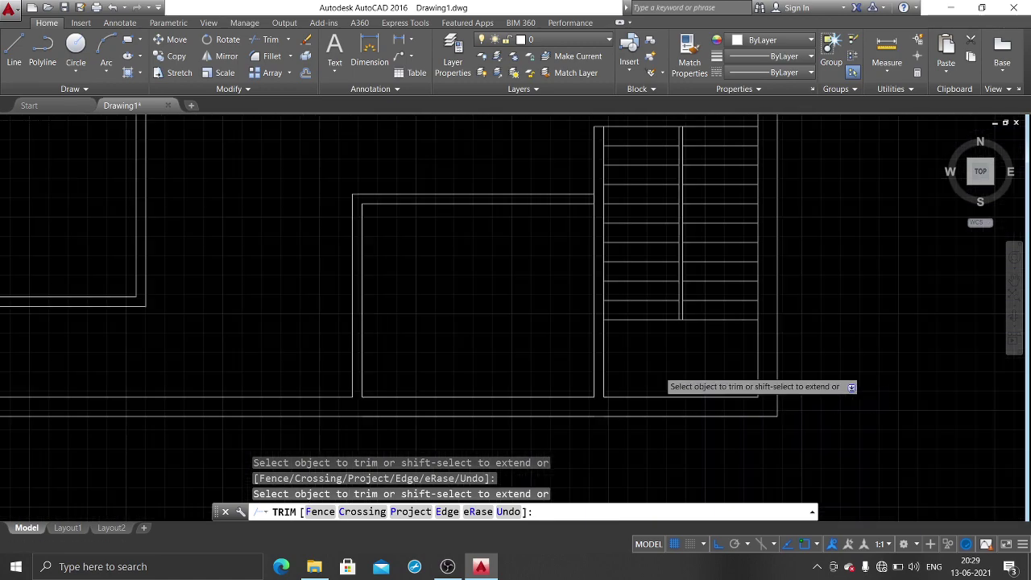
{"action": "scroll", "coordinate": [610, 324], "scroll_direction": "down", "scroll_amount": 5}
{"action": "middle_click_drag", "start_coordinate": [602, 240], "coordinate": [659, 326]}
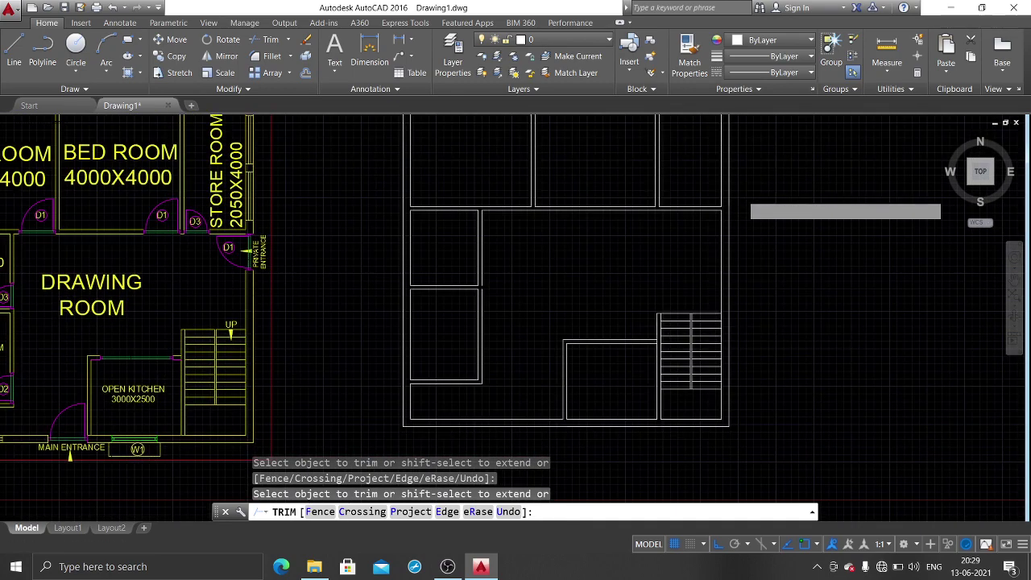
{"action": "scroll", "coordinate": [741, 194], "scroll_direction": "down", "scroll_amount": 4}
{"action": "scroll", "coordinate": [753, 148], "scroll_direction": "up", "scroll_amount": 6}
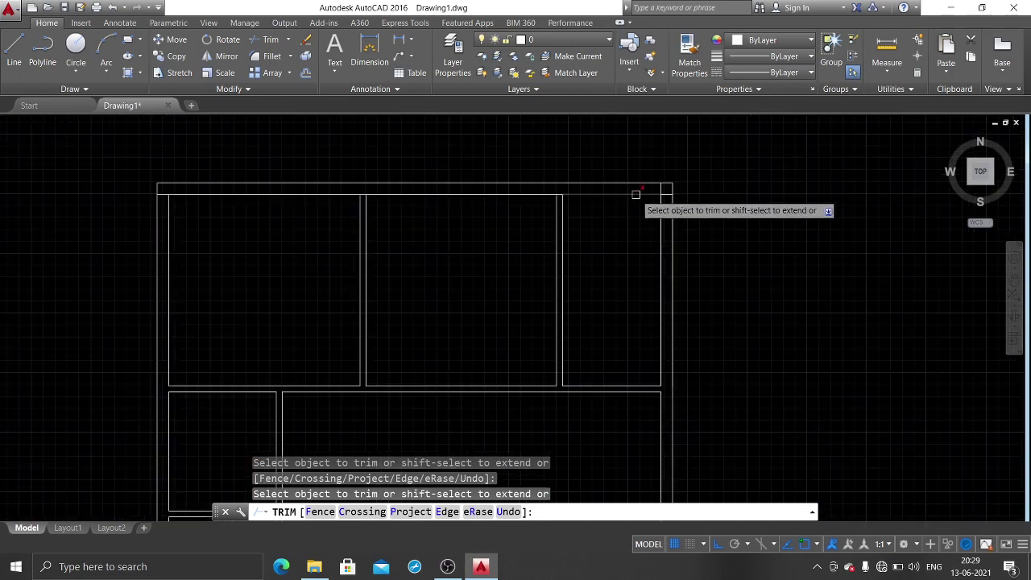
{"action": "scroll", "coordinate": [638, 191], "scroll_direction": "up", "scroll_amount": 2}
{"action": "left_click", "coordinate": [671, 192]}
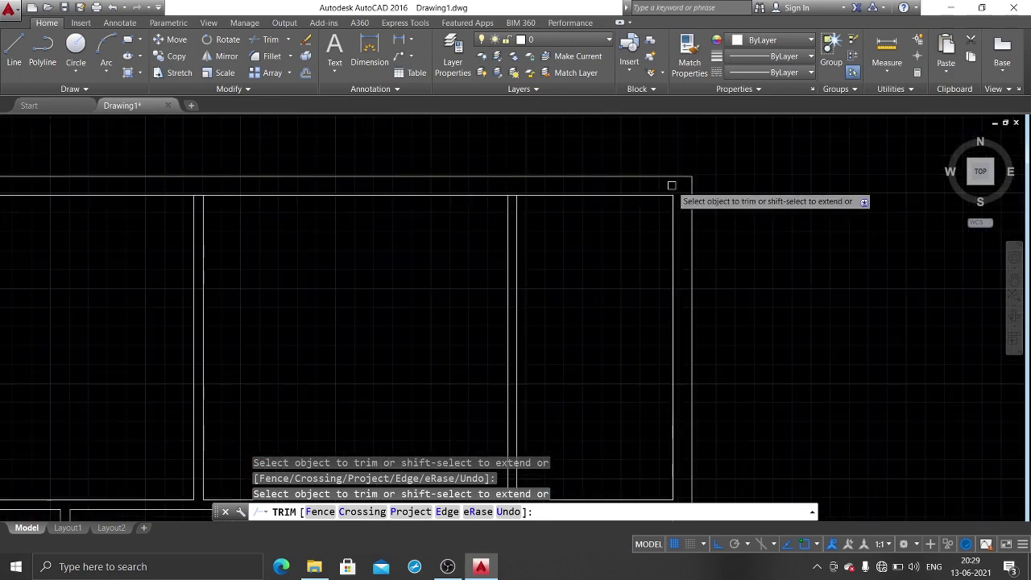
{"action": "scroll", "coordinate": [511, 196], "scroll_direction": "up", "scroll_amount": 6}
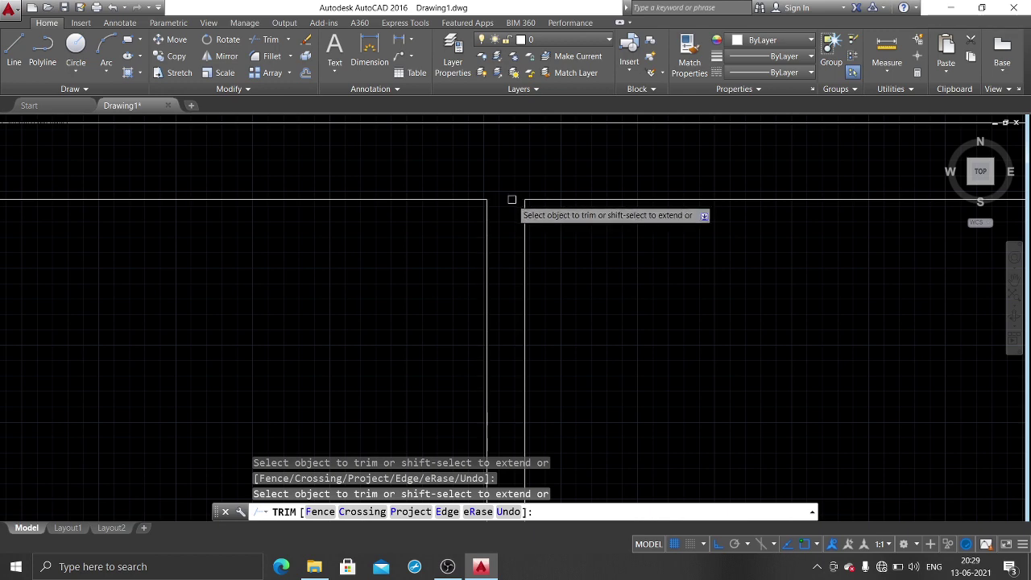
{"action": "scroll", "coordinate": [511, 199], "scroll_direction": "down", "scroll_amount": 6}
{"action": "scroll", "coordinate": [322, 194], "scroll_direction": "up", "scroll_amount": 5}
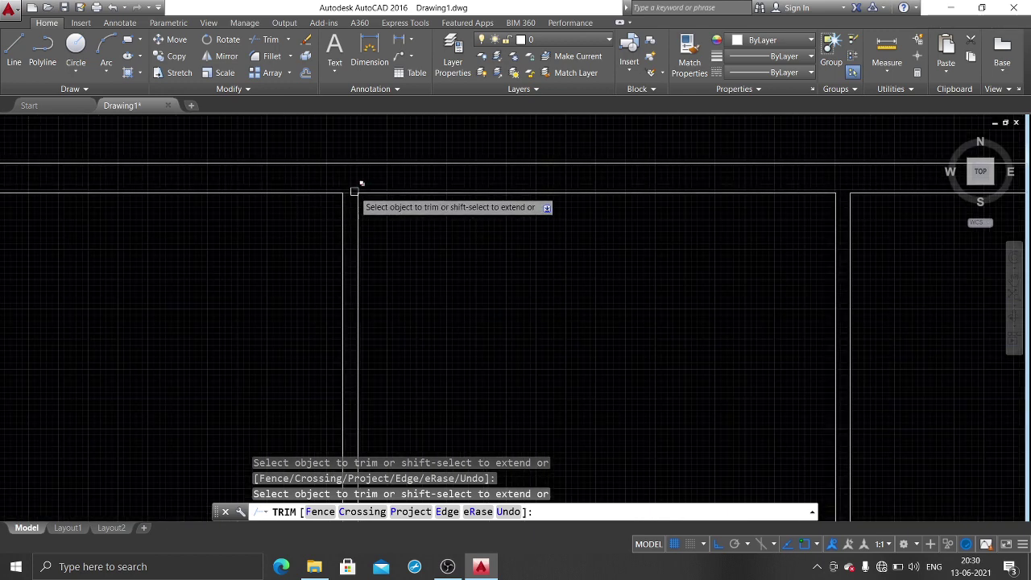
{"action": "scroll", "coordinate": [353, 192], "scroll_direction": "down", "scroll_amount": 5}
{"action": "scroll", "coordinate": [161, 193], "scroll_direction": "up", "scroll_amount": 5}
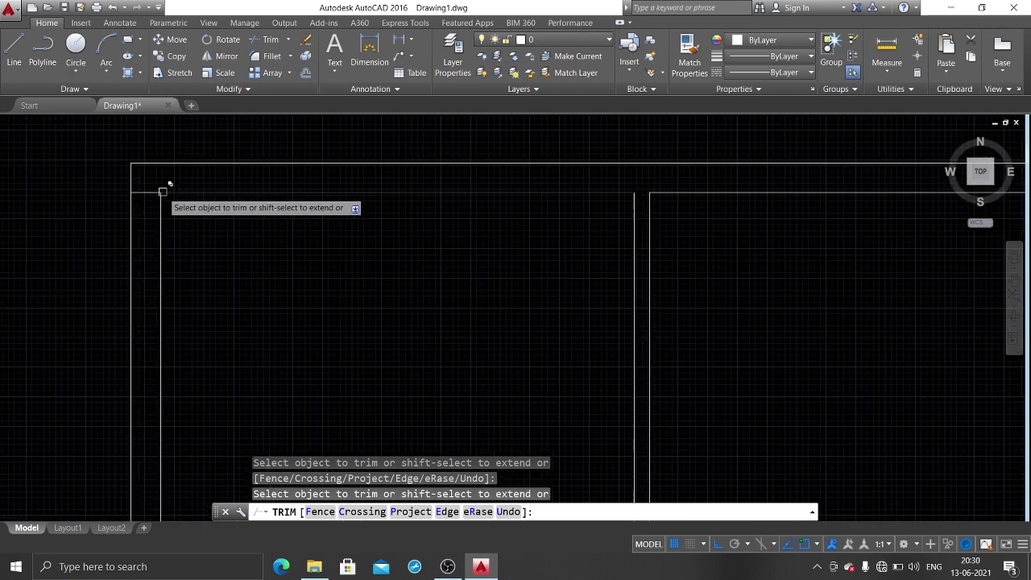
{"action": "scroll", "coordinate": [399, 235], "scroll_direction": "down", "scroll_amount": 2}
{"action": "scroll", "coordinate": [438, 263], "scroll_direction": "down", "scroll_amount": 2}
{"action": "scroll", "coordinate": [508, 312], "scroll_direction": "down", "scroll_amount": 2}
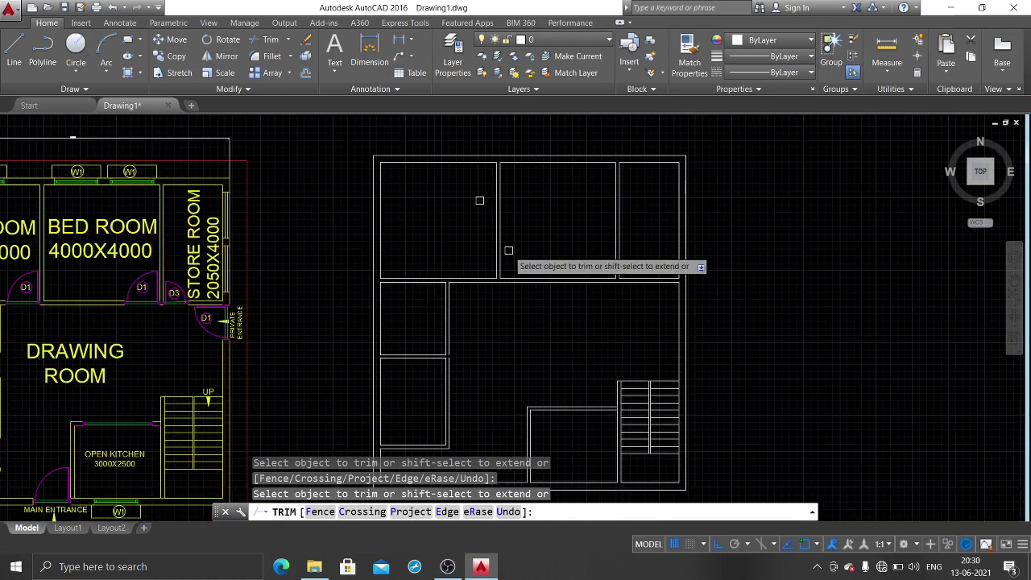
{"action": "scroll", "coordinate": [612, 314], "scroll_direction": "down", "scroll_amount": 2}
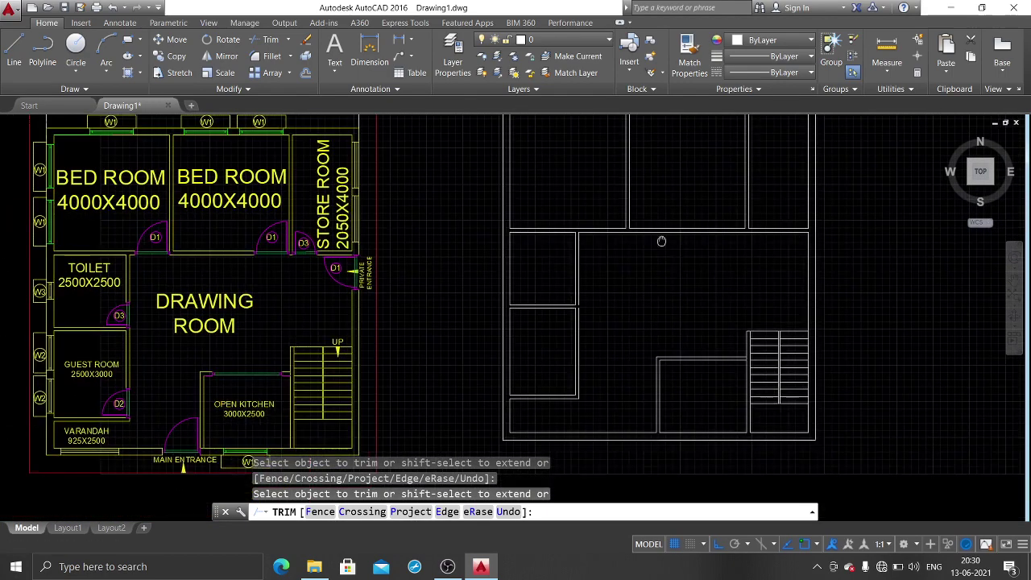
{"action": "key", "text": "Escape"}
{"action": "scroll", "coordinate": [661, 252], "scroll_direction": "down", "scroll_amount": 2}
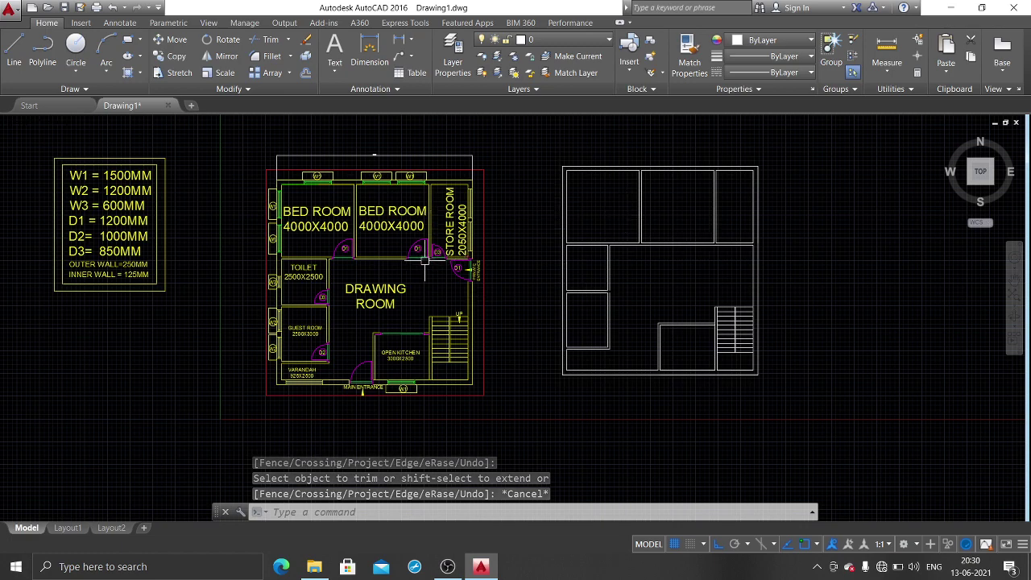
Step: Pan past the door-window size legend toward the right-hand plan's top-left room
{"action": "scroll", "coordinate": [423, 257], "scroll_direction": "up", "scroll_amount": 2}
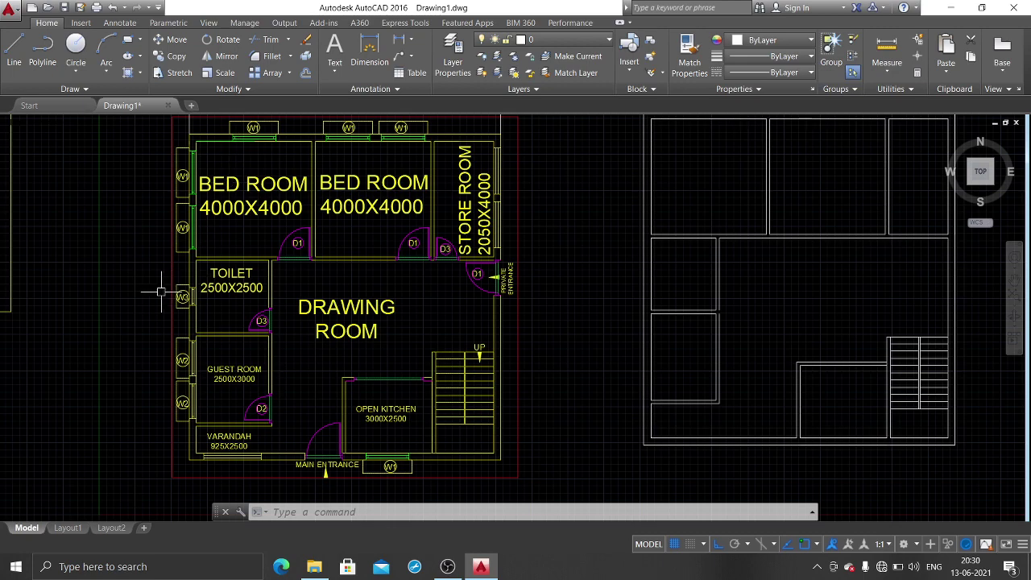
{"action": "middle_click_drag", "start_coordinate": [161, 292], "coordinate": [532, 311]}
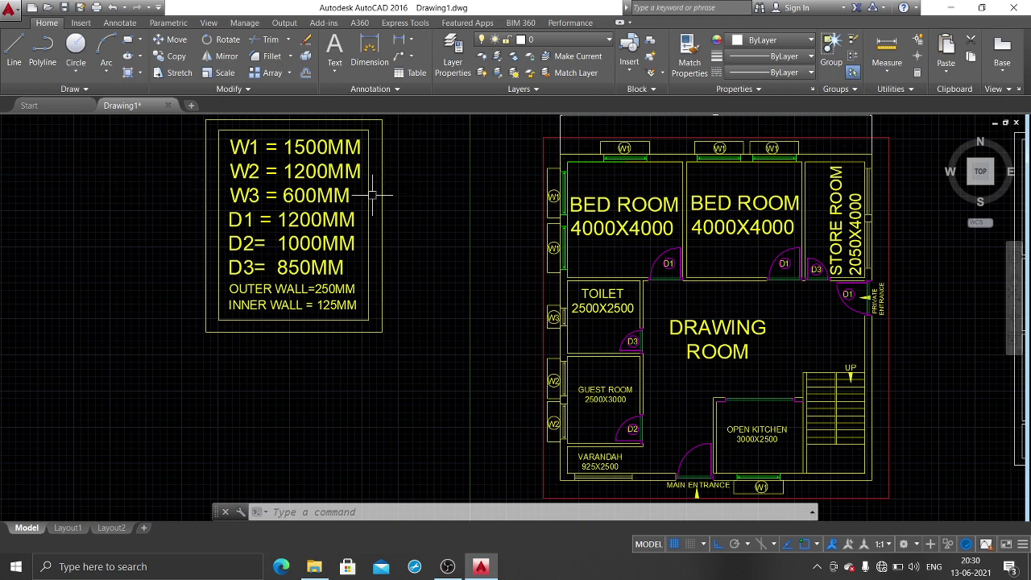
{"action": "middle_click_drag", "start_coordinate": [632, 242], "coordinate": [327, 260]}
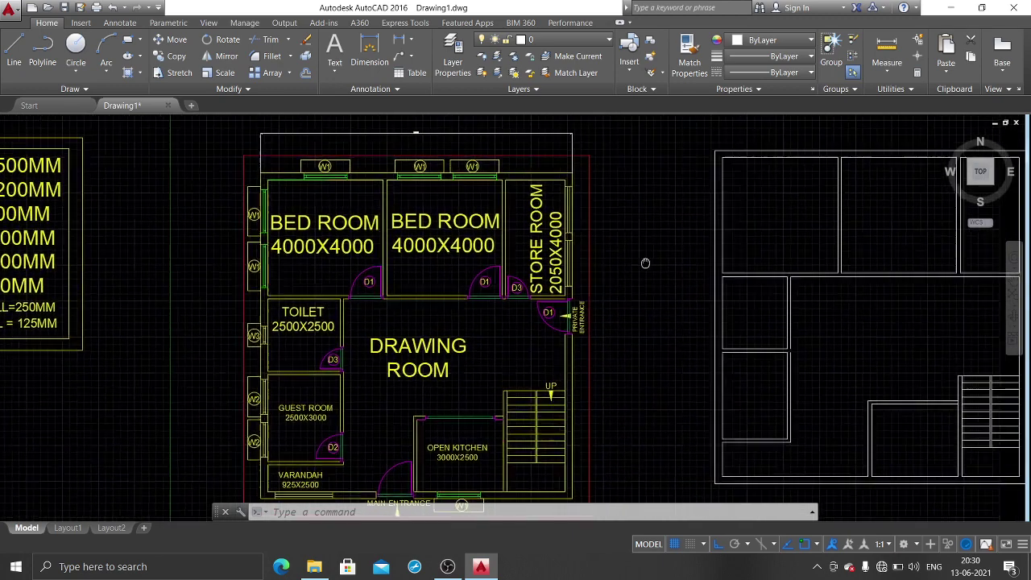
{"action": "middle_click_drag", "start_coordinate": [125, 206], "coordinate": [399, 205]}
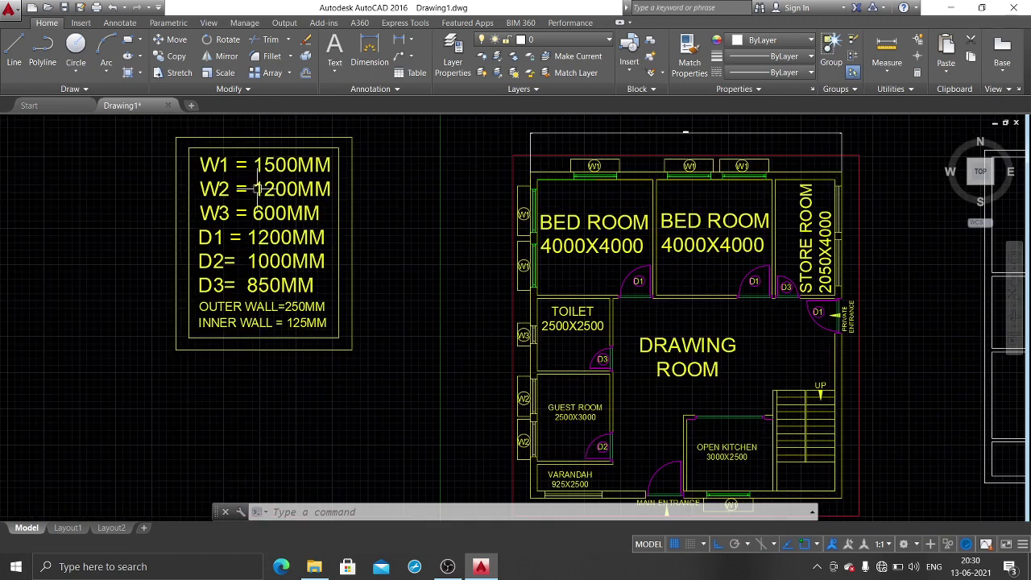
{"action": "mouse_move", "coordinate": [852, 253]}
{"action": "middle_mouse_down"}
{"action": "mouse_move", "coordinate": [703, 274]}
{"action": "mouse_move", "coordinate": [527, 266]}
{"action": "middle_mouse_up"}
Step: Draw a vertical centre line through the top-left room's top wall
{"action": "scroll", "coordinate": [690, 176], "scroll_direction": "up", "scroll_amount": 4}
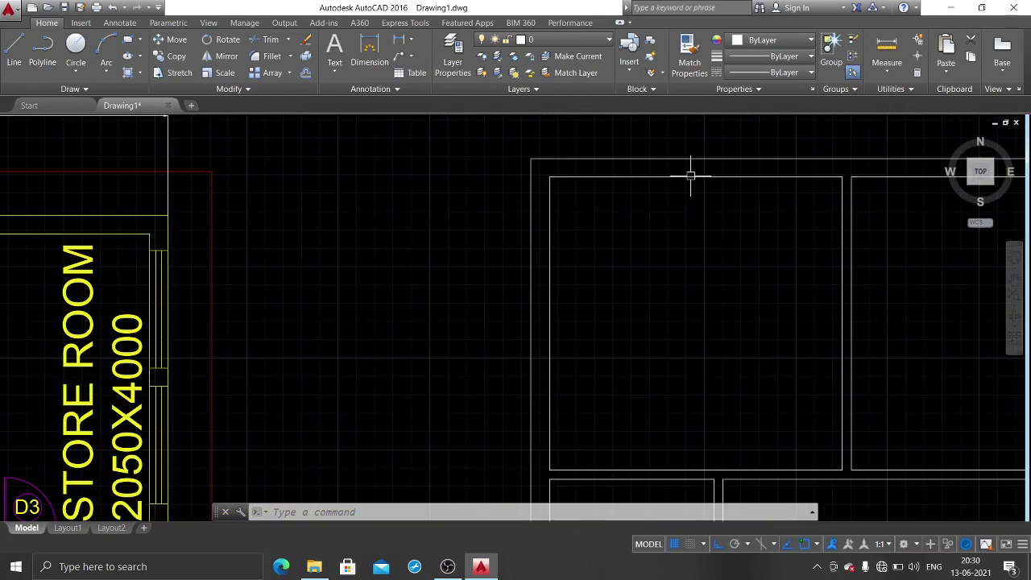
{"action": "type", "text": "l"}
{"action": "key", "text": "Return"}
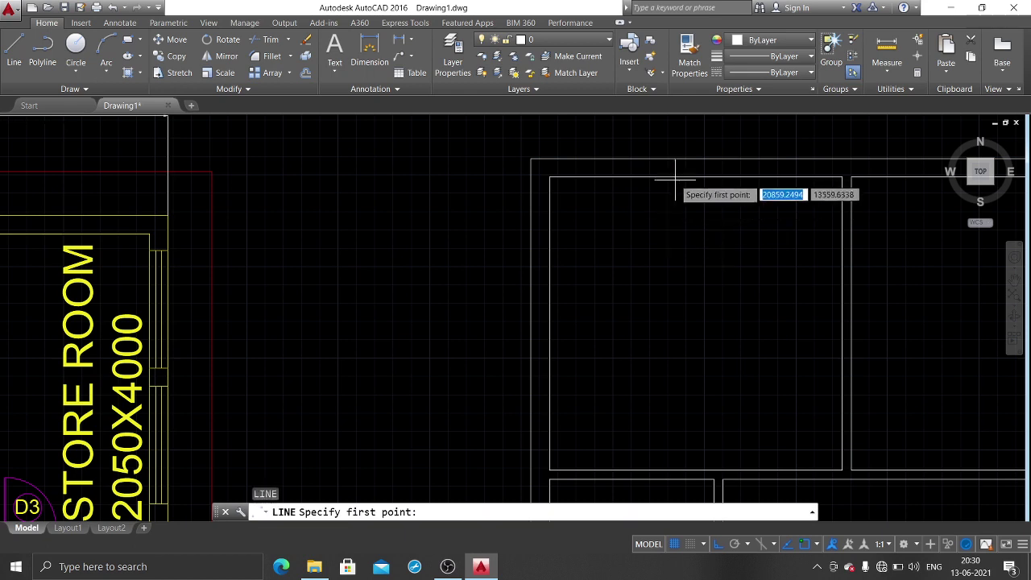
{"action": "left_click", "coordinate": [695, 176]}
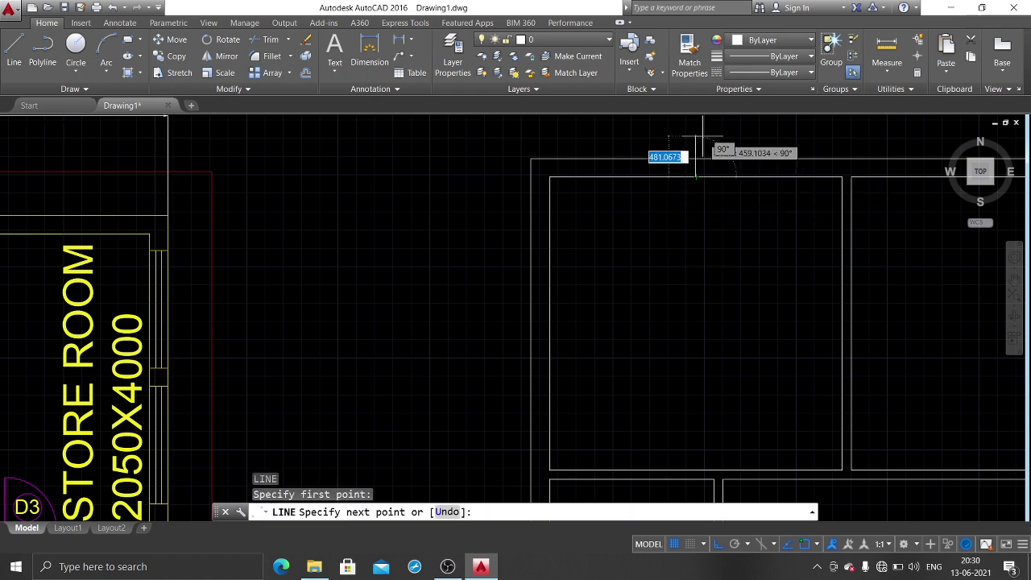
{"action": "middle_click_drag", "start_coordinate": [698, 114], "coordinate": [699, 185]}
{"action": "left_click", "coordinate": [696, 180]}
{"action": "key", "text": "Return"}
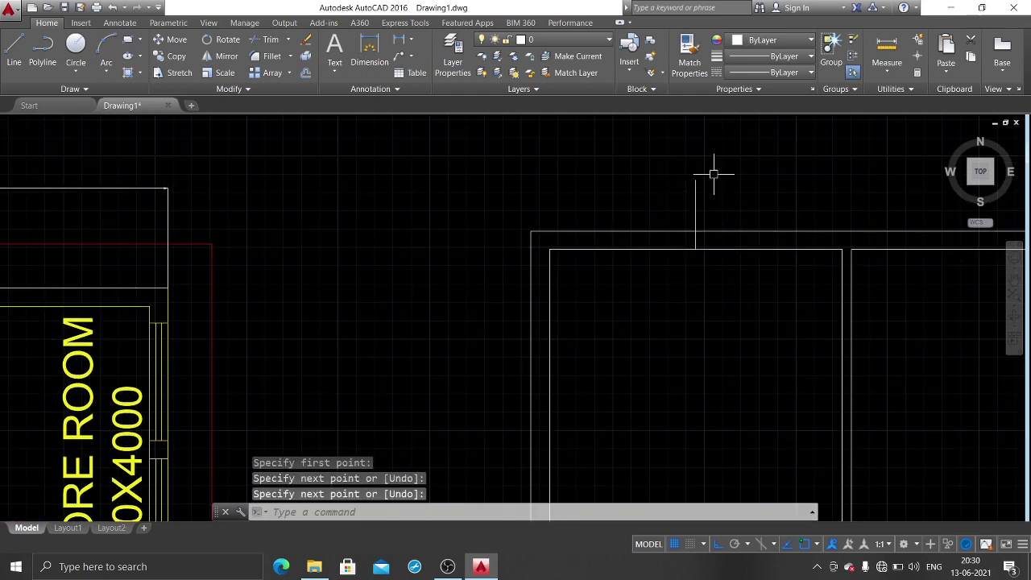
Step: Offset the centre line 750 to the right and 750 to the left
{"action": "type", "text": "o"}
{"action": "key", "text": "Return"}
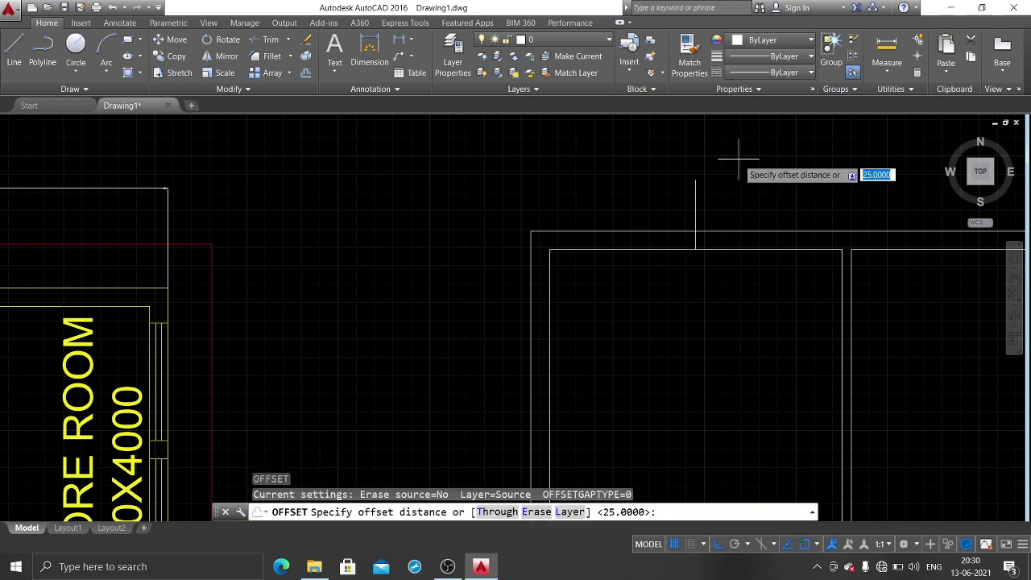
{"action": "type", "text": "750"}
{"action": "key", "text": "Return"}
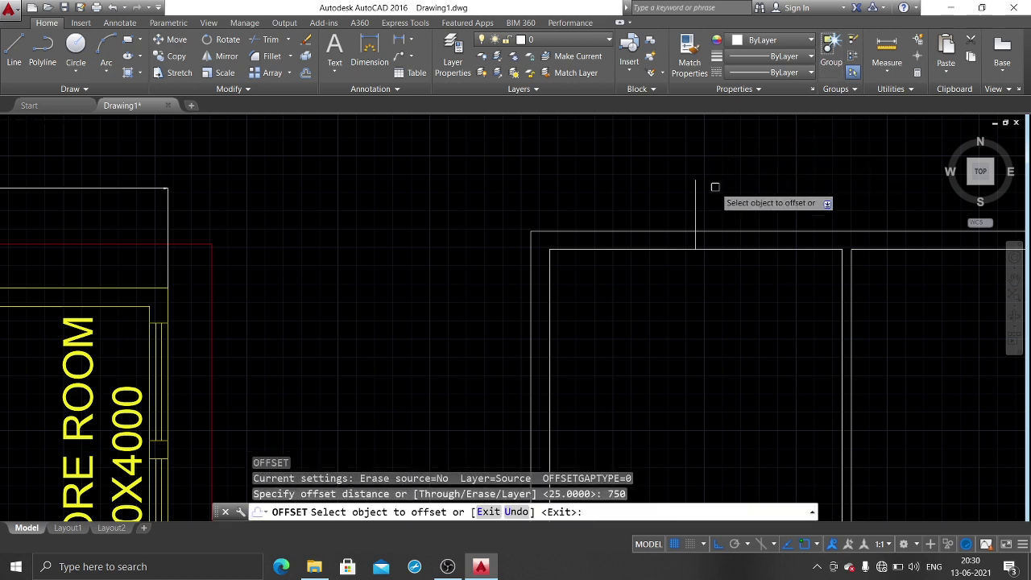
{"action": "left_click", "coordinate": [695, 208]}
{"action": "left_click", "coordinate": [720, 200]}
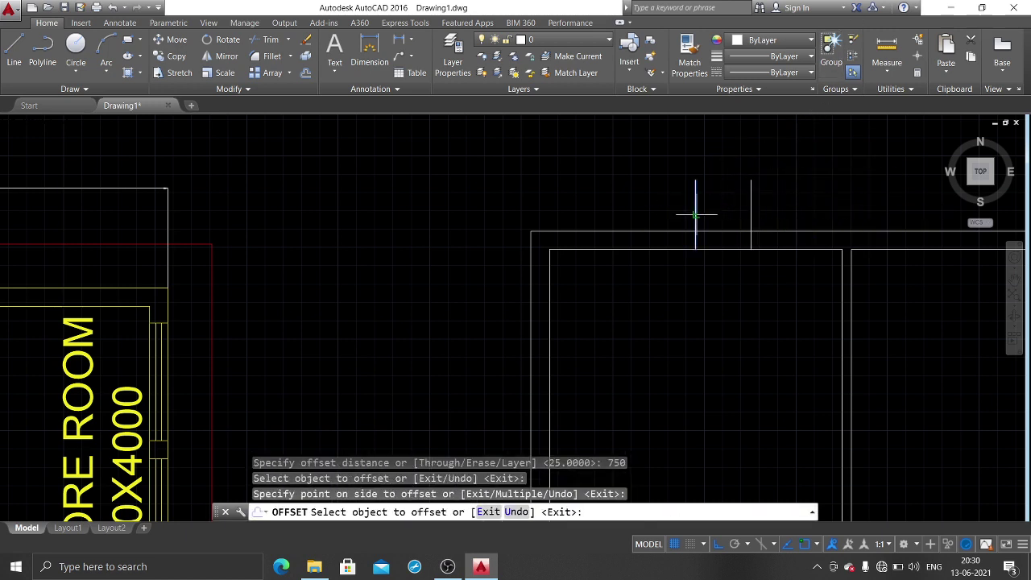
{"action": "left_click", "coordinate": [695, 214]}
{"action": "left_click", "coordinate": [600, 201]}
{"action": "key", "text": "Escape"}
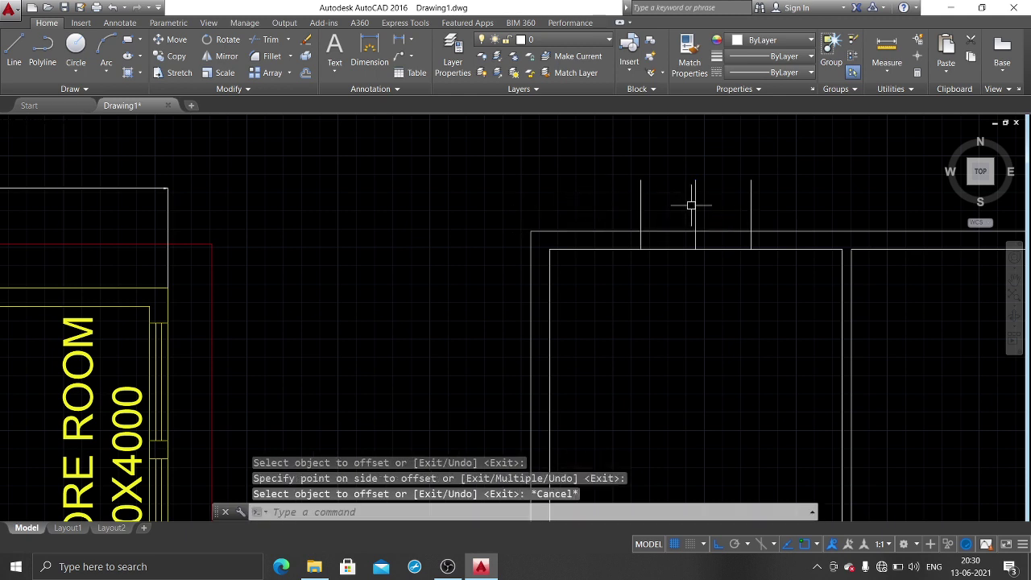
Step: Trim the three vertical lines back to the outer wall line
{"action": "type", "text": "tr"}
{"action": "key", "text": "Return"}
{"action": "key", "text": "Return"}
{"action": "left_click_drag", "start_coordinate": [771, 157], "coordinate": [616, 221]}
Step: Replace the opening's centre line with a horizontal line spanning between the two jambs
{"action": "key", "text": "Return"}
{"action": "left_click", "coordinate": [696, 240]}
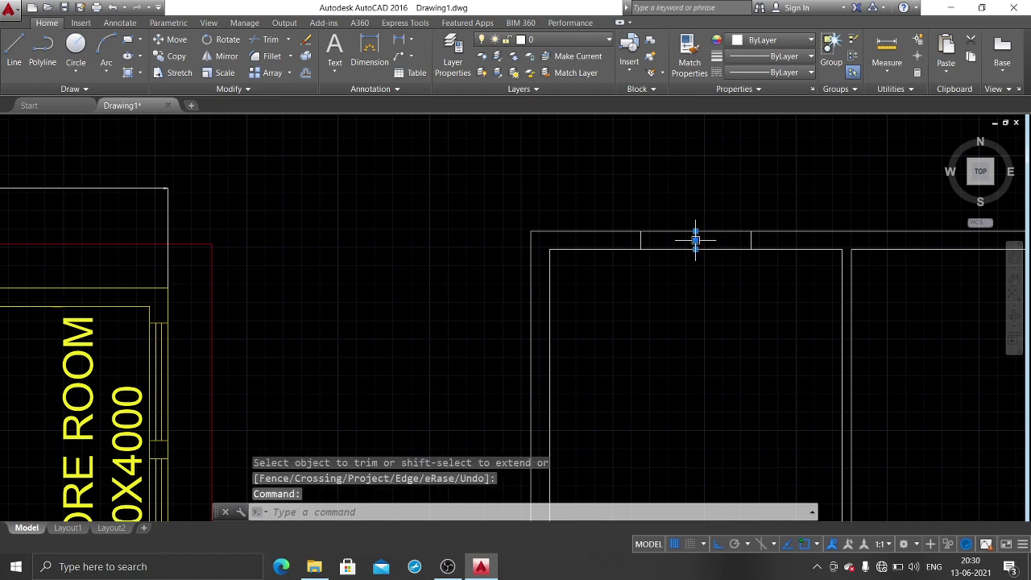
{"action": "key", "text": "Delete"}
{"action": "type", "text": "l"}
{"action": "key", "text": "Return"}
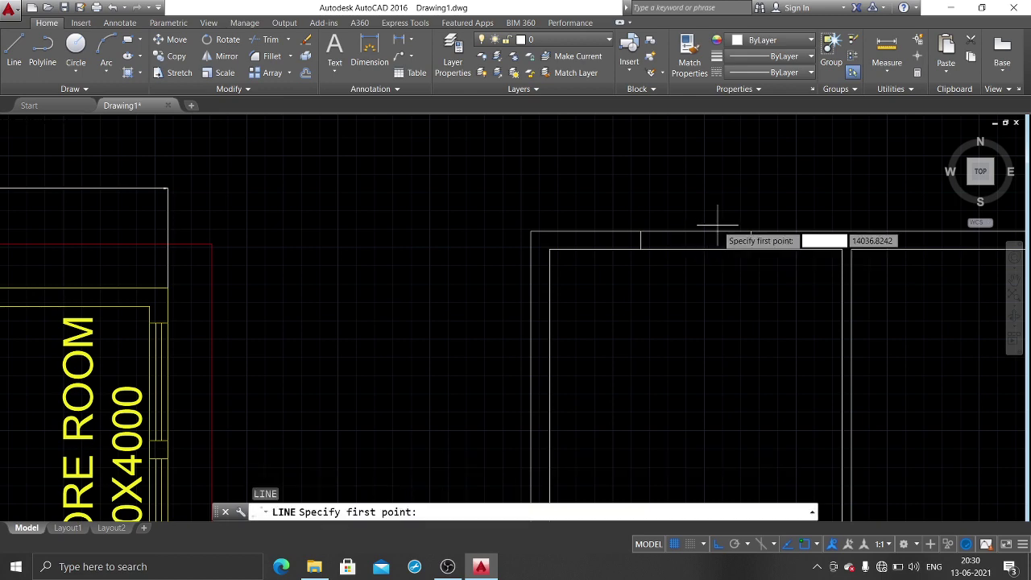
{"action": "scroll", "coordinate": [716, 232], "scroll_direction": "up", "scroll_amount": 2}
{"action": "scroll", "coordinate": [749, 234], "scroll_direction": "up", "scroll_amount": 2}
{"action": "left_click", "coordinate": [765, 239]}
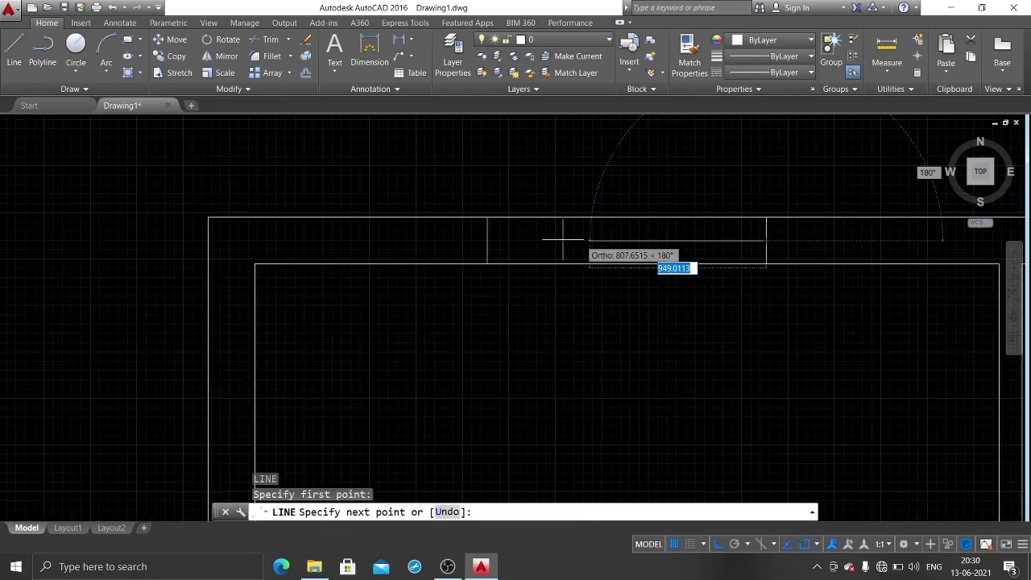
{"action": "left_click", "coordinate": [487, 240]}
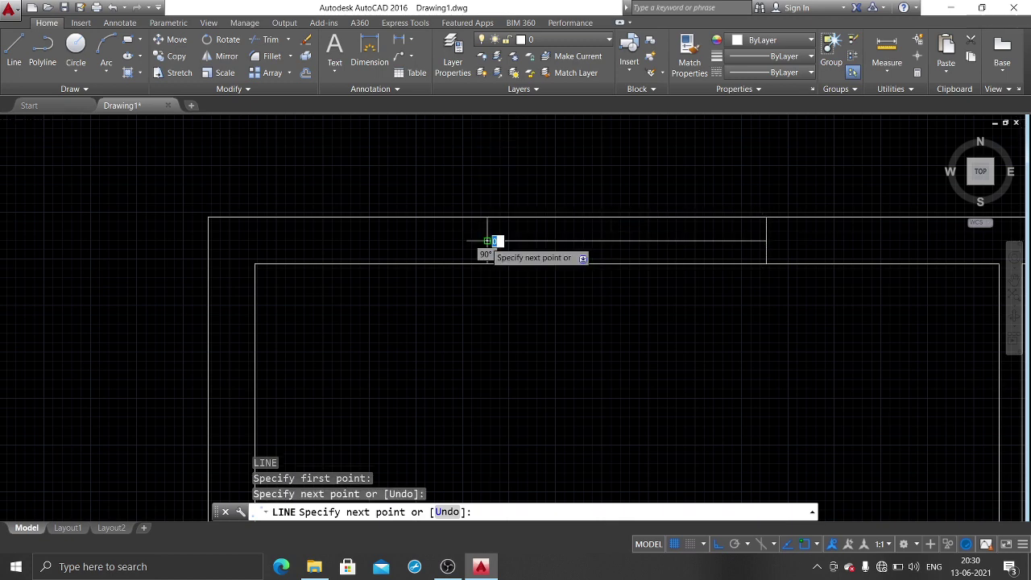
{"action": "key", "text": "Return"}
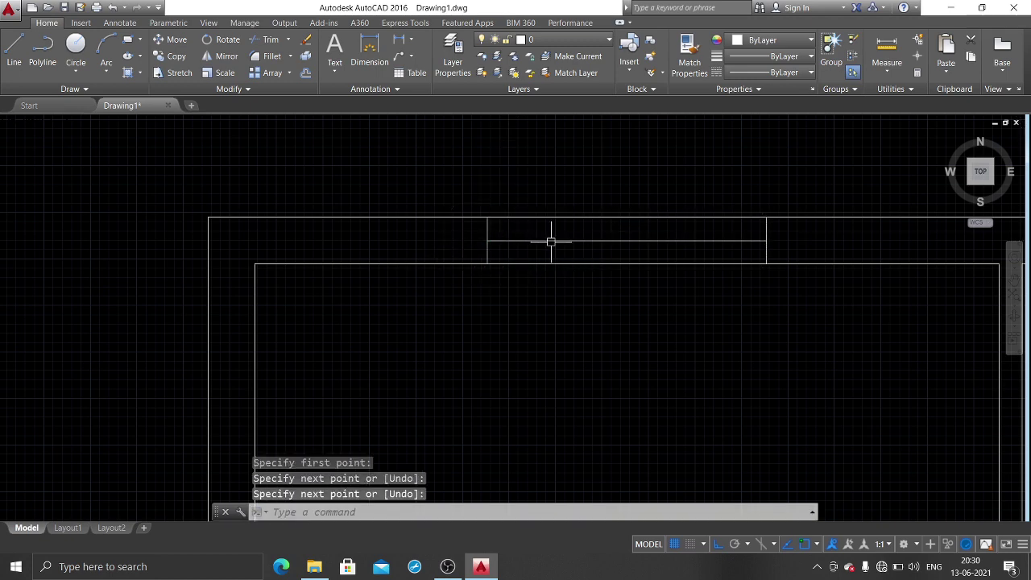
Step: Offset that line 37.5 above and below, then erase the middle line
{"action": "type", "text": "o"}
{"action": "key", "text": "Return"}
{"action": "type", "text": "37.5"}
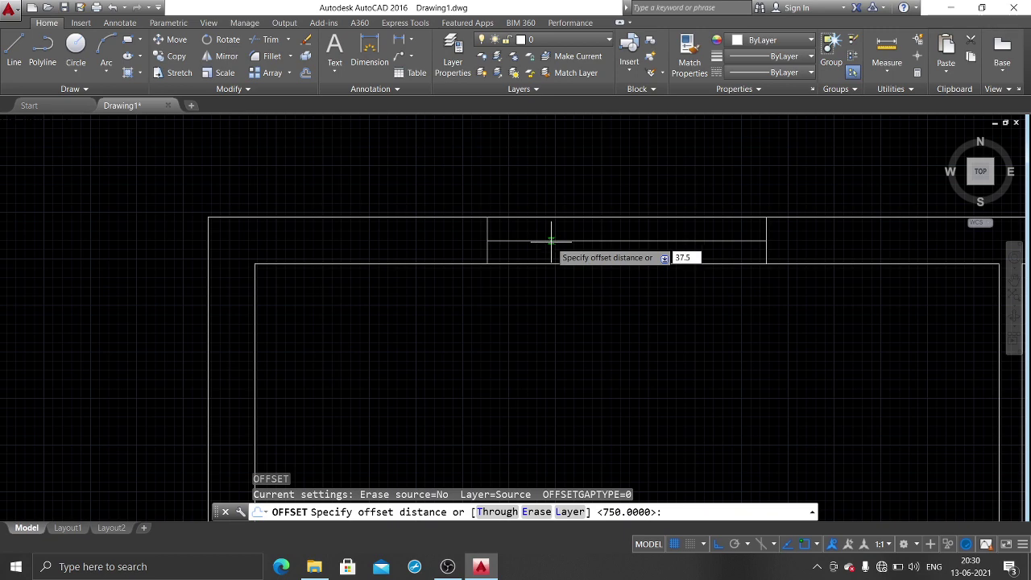
{"action": "key", "text": "Return"}
{"action": "left_click", "coordinate": [551, 241]}
{"action": "left_click", "coordinate": [568, 216]}
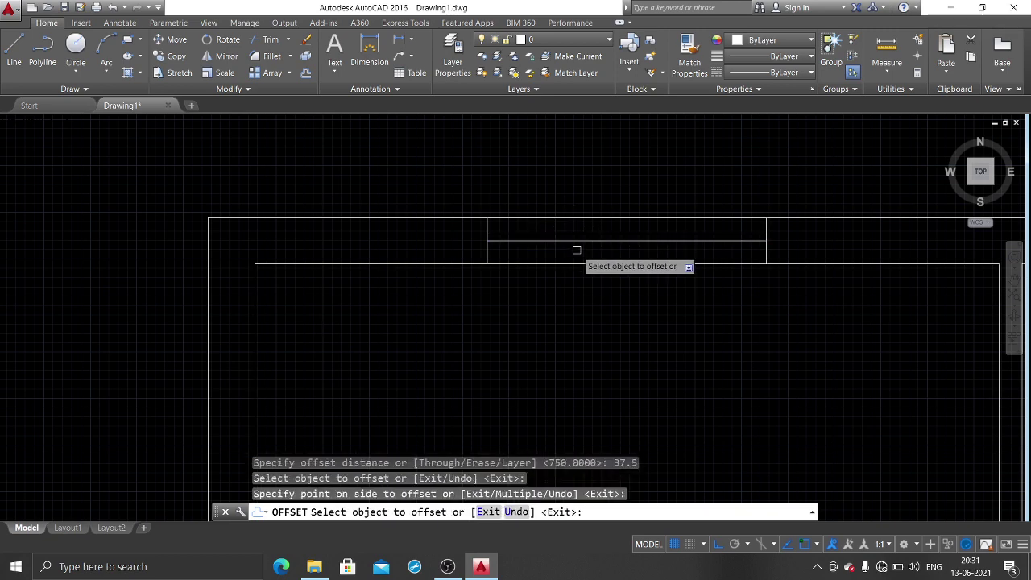
{"action": "left_click", "coordinate": [586, 241]}
{"action": "left_click", "coordinate": [585, 258]}
{"action": "key", "text": "Return"}
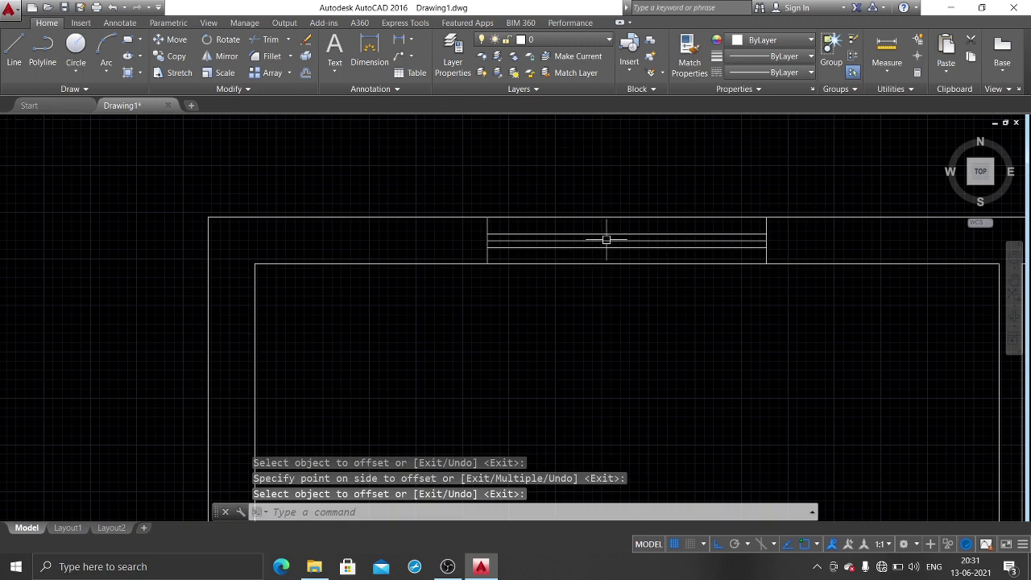
{"action": "left_click", "coordinate": [606, 240]}
{"action": "key", "text": "Delete"}
{"action": "scroll", "coordinate": [606, 240], "scroll_direction": "down", "scroll_amount": 3}
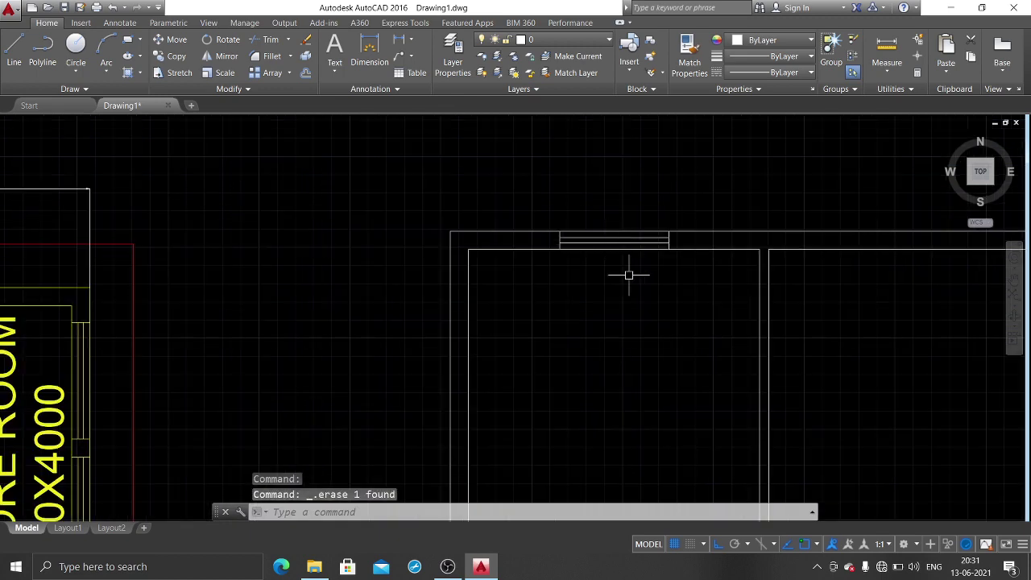
{"action": "scroll", "coordinate": [676, 227], "scroll_direction": "up", "scroll_amount": 2}
{"action": "scroll", "coordinate": [662, 215], "scroll_direction": "up", "scroll_amount": 2}
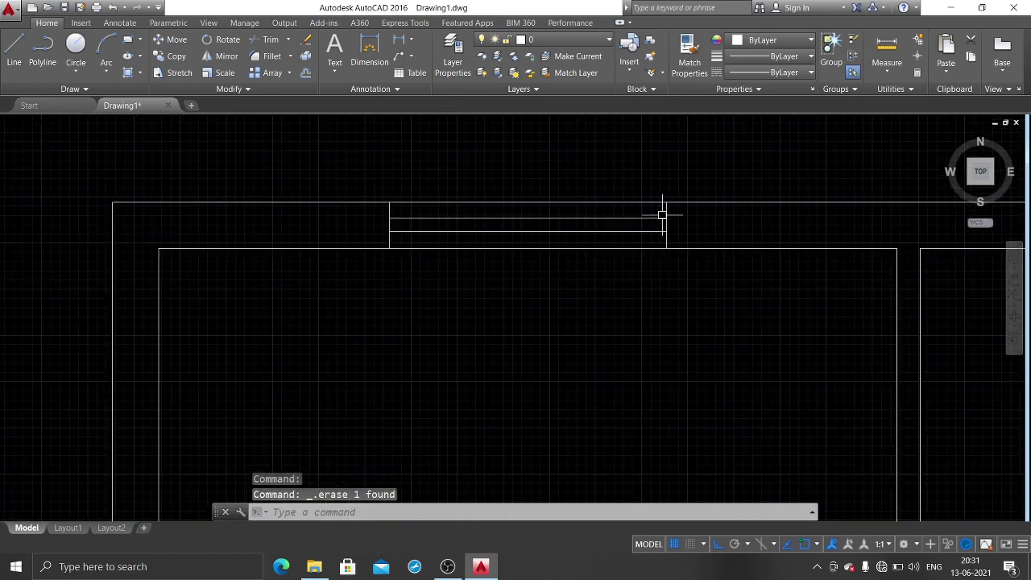
{"action": "scroll", "coordinate": [662, 214], "scroll_direction": "up", "scroll_amount": 2}
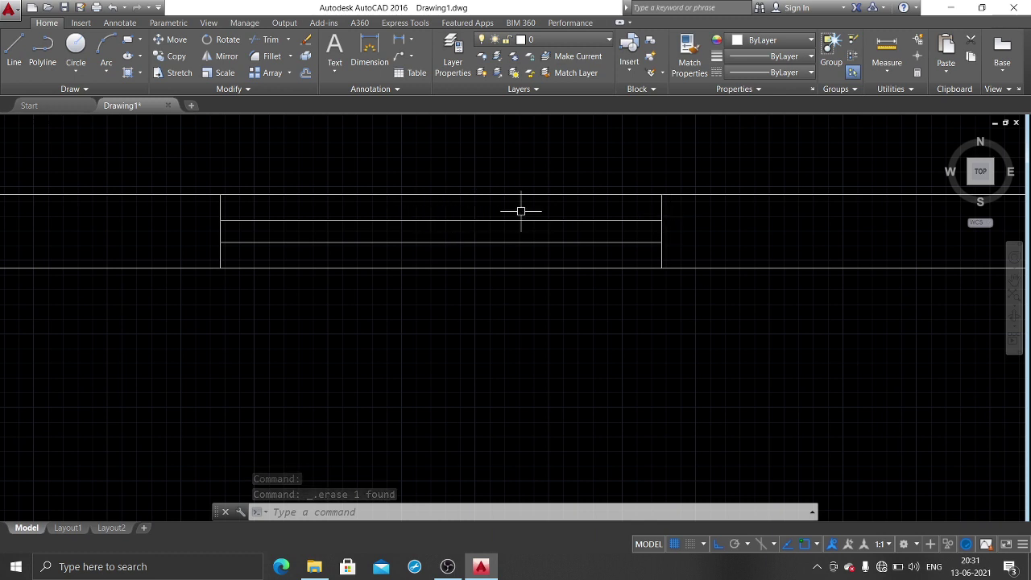
Step: Offset the right and left jamb lines 75 inward into the opening
{"action": "type", "text": "o"}
{"action": "key", "text": "Return"}
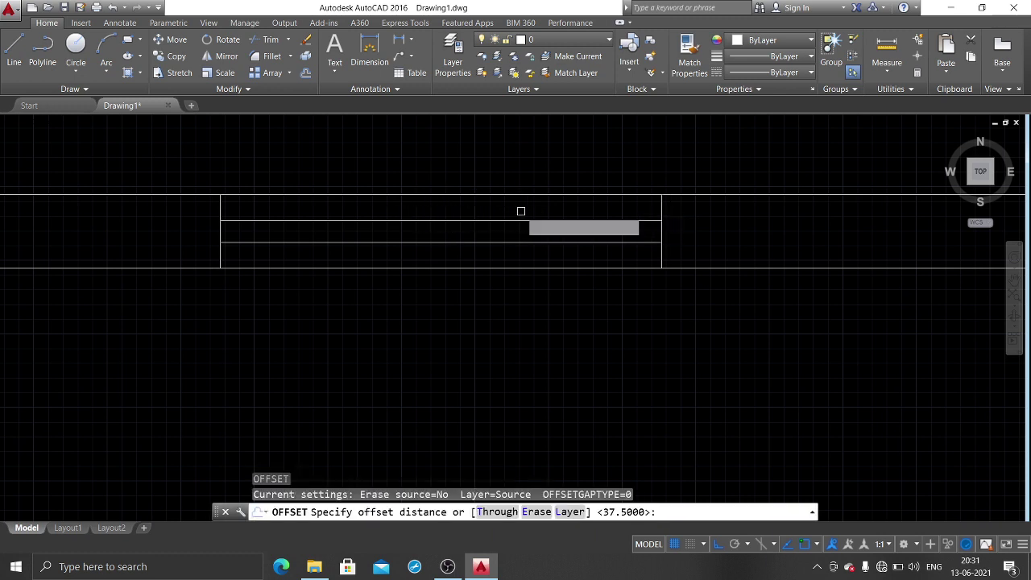
{"action": "type", "text": "75"}
{"action": "key", "text": "Return"}
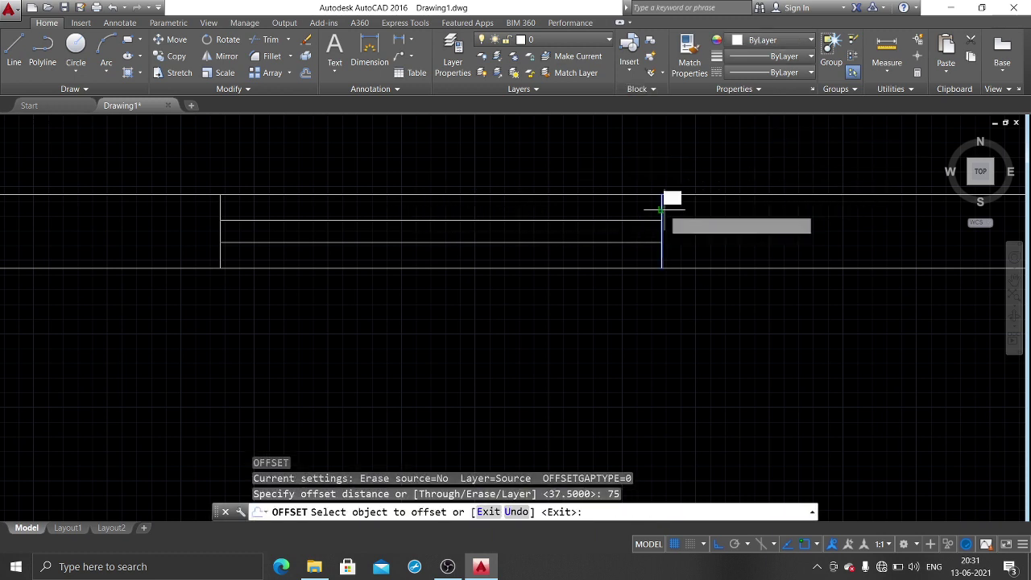
{"action": "left_click", "coordinate": [661, 208]}
{"action": "left_click", "coordinate": [515, 216]}
{"action": "left_click", "coordinate": [220, 209]}
{"action": "left_click", "coordinate": [248, 210]}
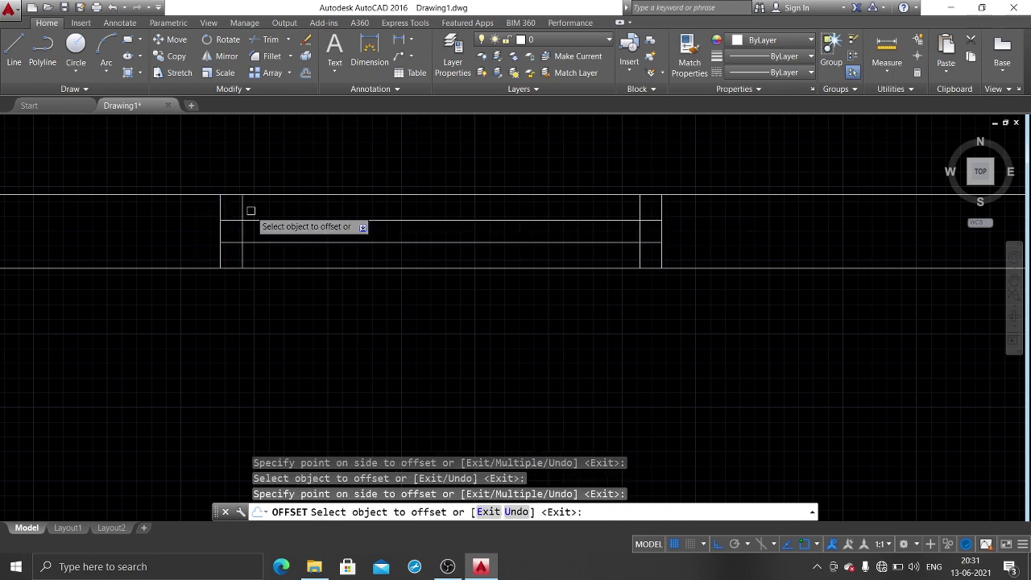
{"action": "key", "text": "Escape"}
Step: Trim the 75 offsets back to short frame ends between the window lines
{"action": "type", "text": "tr"}
{"action": "key", "text": "Return"}
{"action": "key", "text": "Return"}
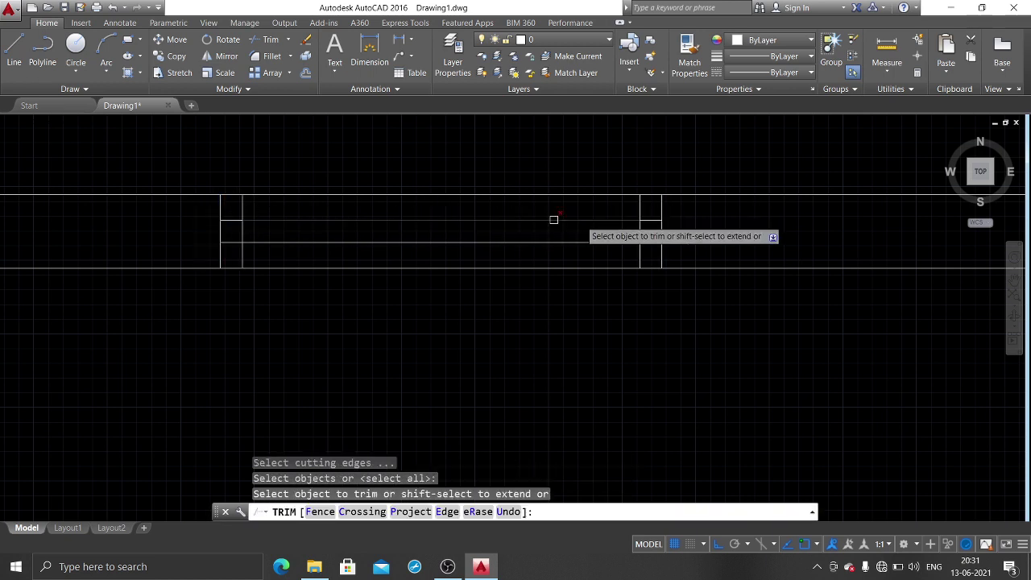
{"action": "left_click", "coordinate": [641, 209]}
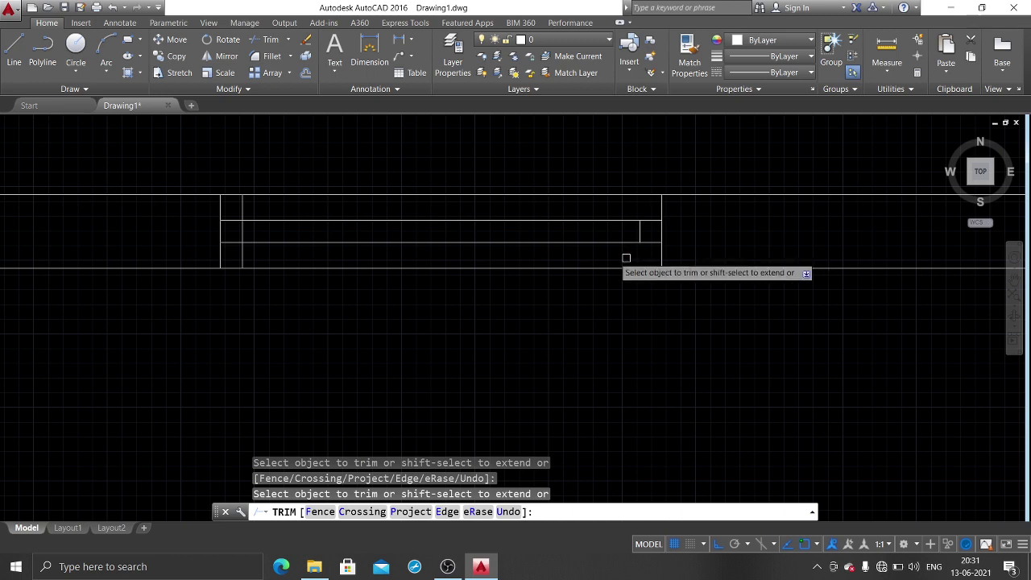
{"action": "left_click", "coordinate": [243, 256]}
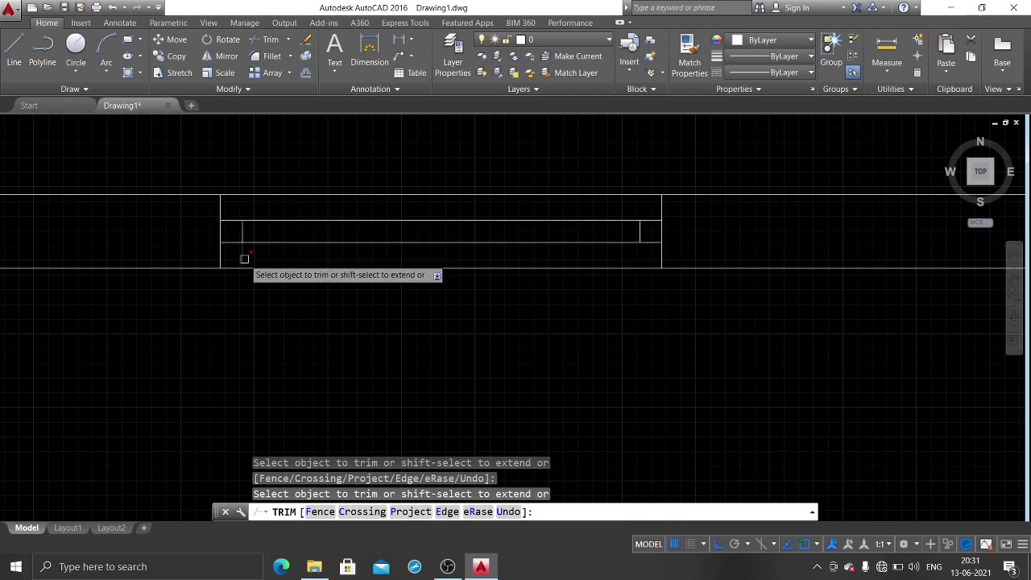
{"action": "key", "text": "Escape"}
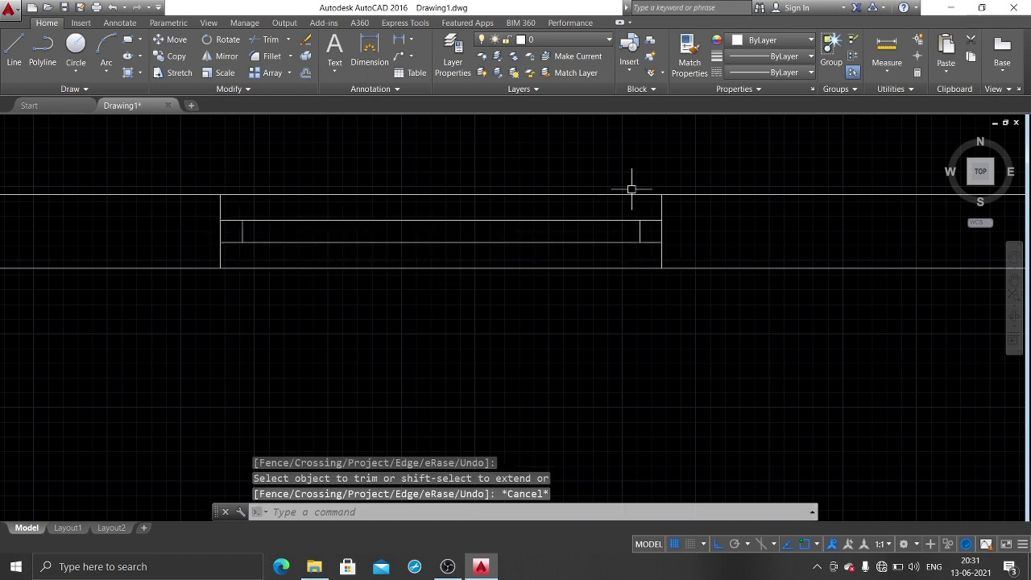
{"action": "middle_click_drag", "start_coordinate": [641, 220], "coordinate": [674, 220]}
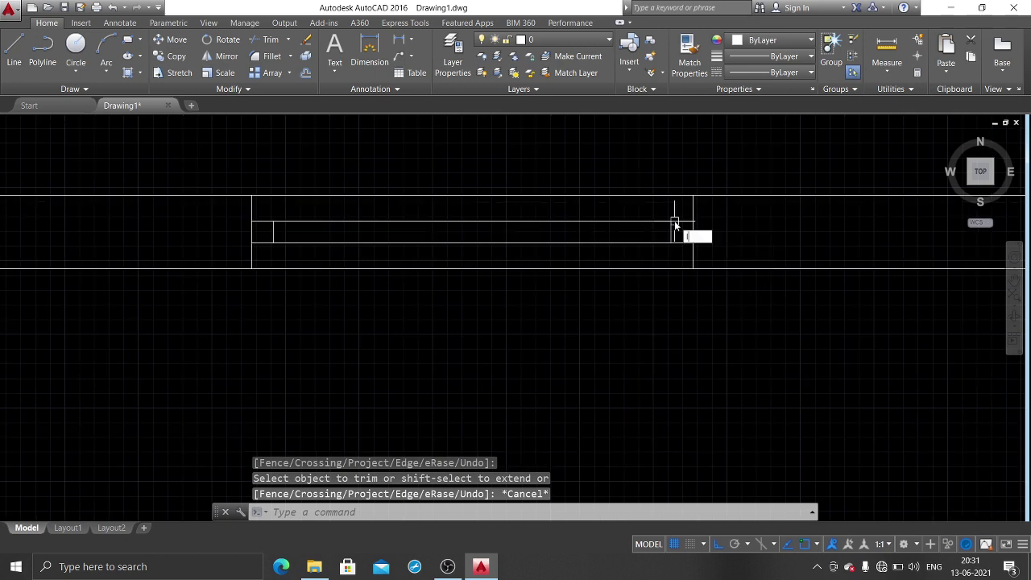
Step: Draw the outline's first side from the window frame corner: 100 outward, then 450
{"action": "type", "text": "l"}
{"action": "key", "text": "Return"}
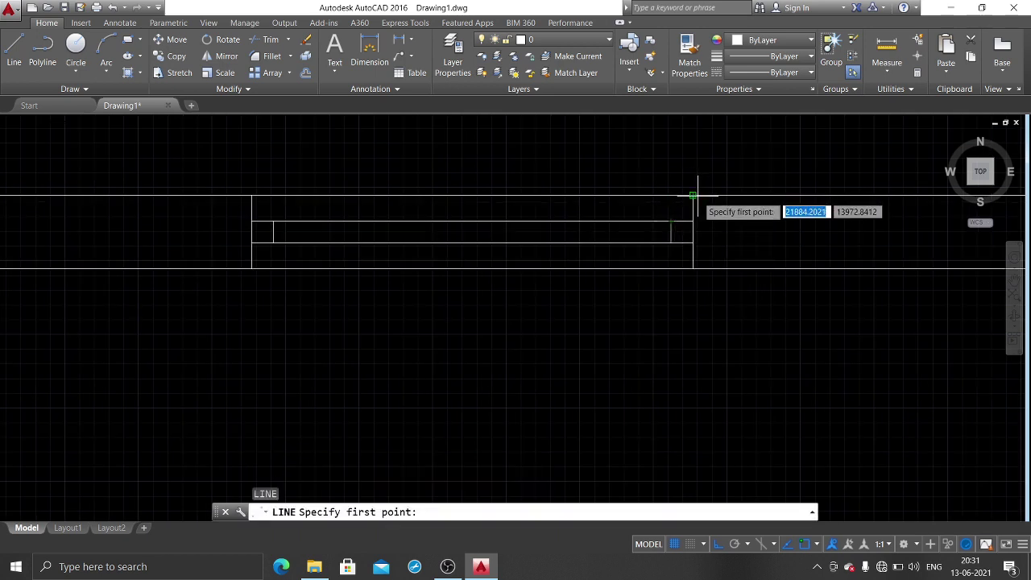
{"action": "left_click", "coordinate": [693, 195]}
{"action": "type", "text": "100"}
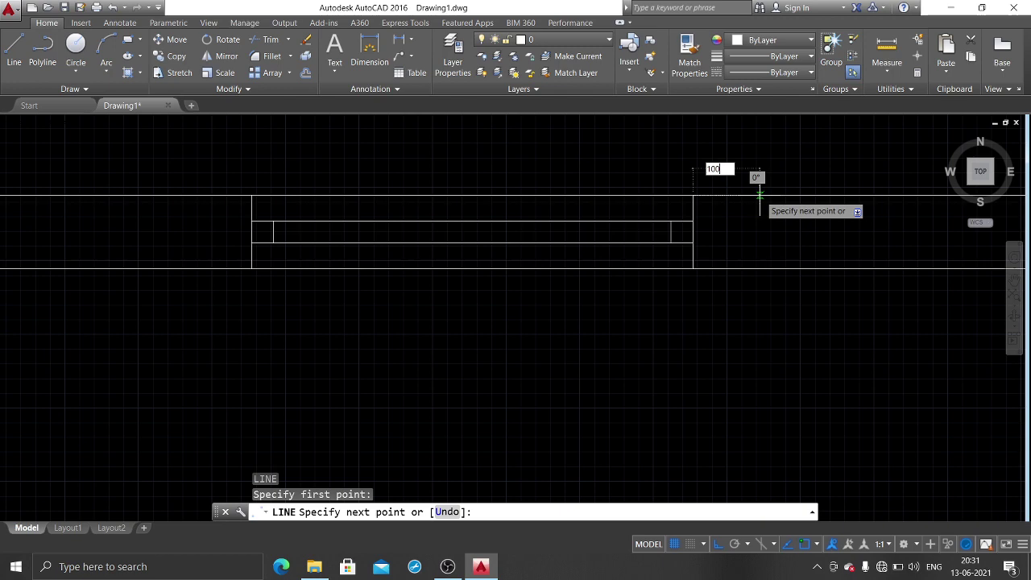
{"action": "key", "text": "Return"}
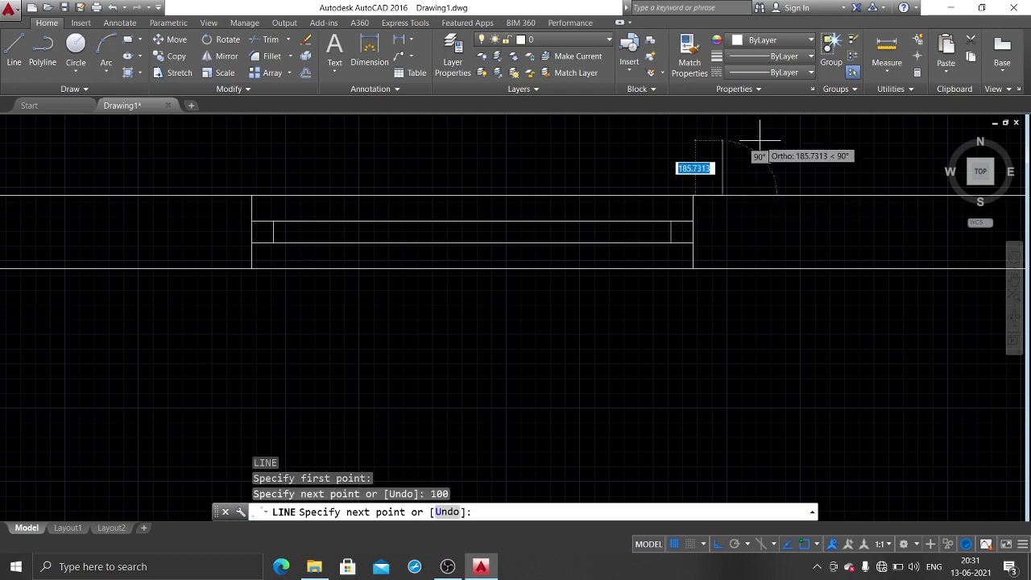
{"action": "type", "text": "450"}
{"action": "key", "text": "Return"}
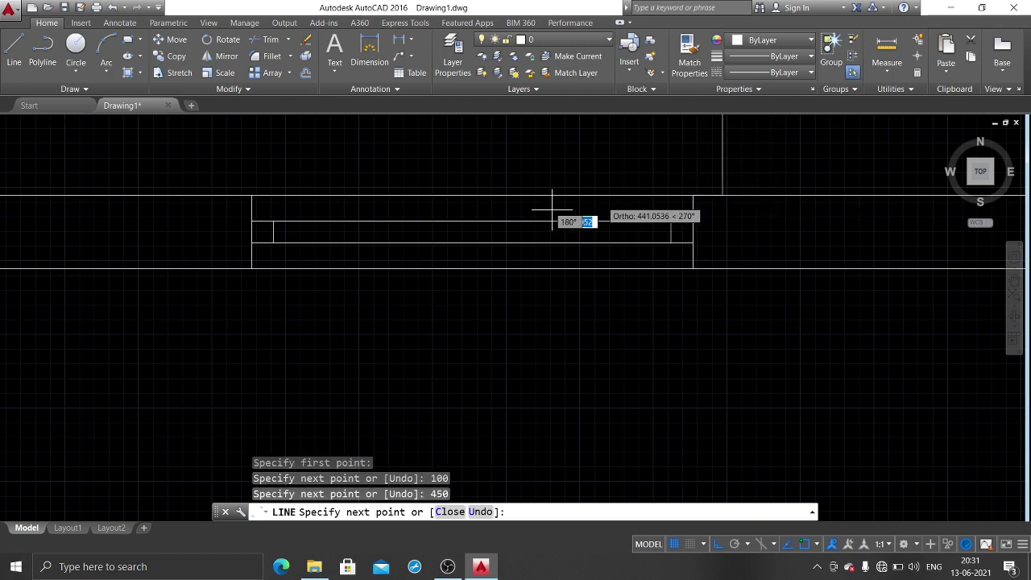
{"action": "scroll", "coordinate": [576, 193], "scroll_direction": "down", "scroll_amount": 2}
{"action": "mouse_move", "coordinate": [576, 193]}
{"action": "middle_mouse_down"}
{"action": "mouse_move", "coordinate": [604, 302]}
{"action": "mouse_move", "coordinate": [646, 249]}
{"action": "middle_mouse_up"}
{"action": "key", "text": "Escape"}
Step: Draw the opposite side (100, then 450) and close the outline with a horizontal top edge
{"action": "scroll", "coordinate": [460, 288], "scroll_direction": "up", "scroll_amount": 3}
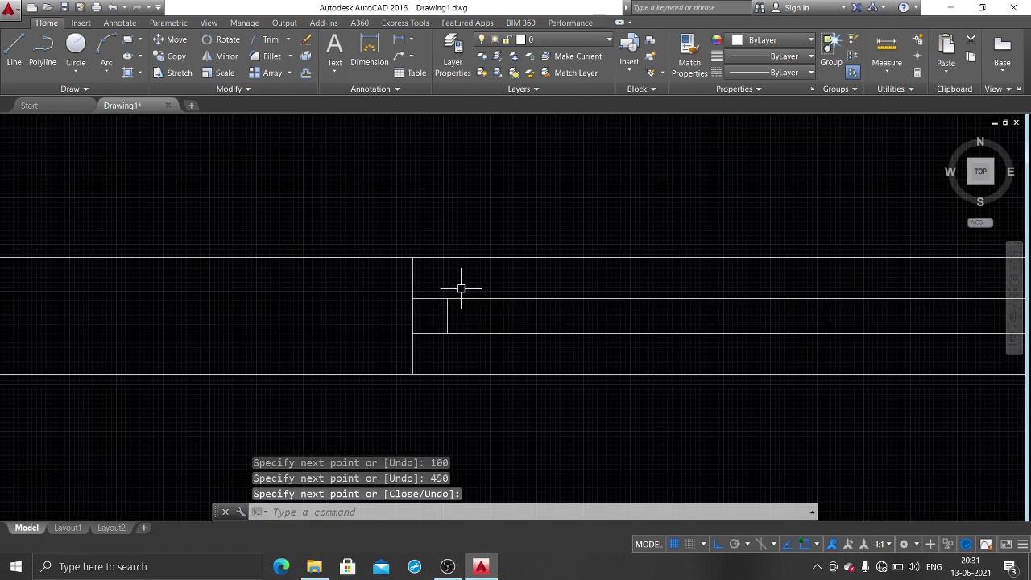
{"action": "key", "text": "Return"}
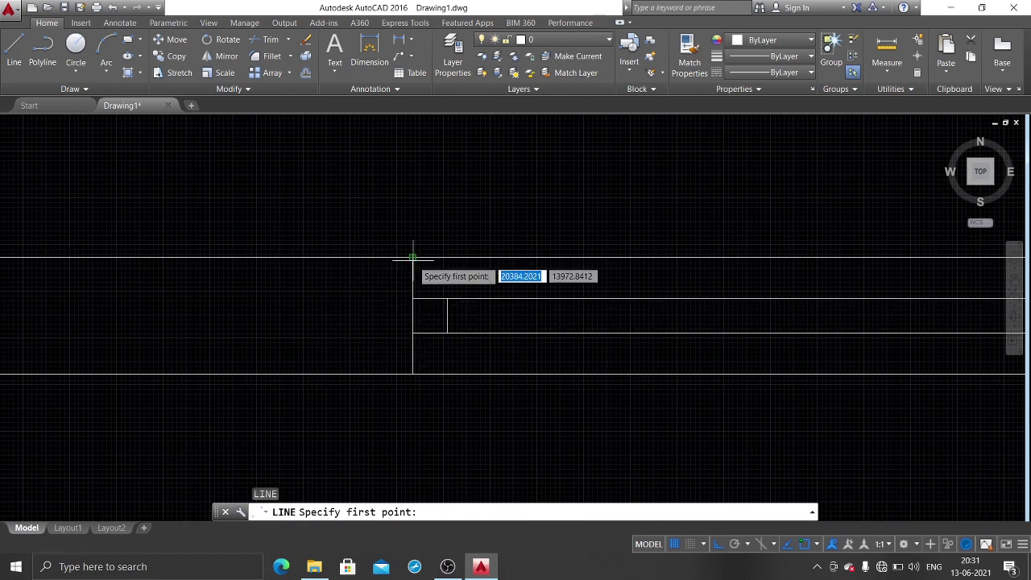
{"action": "left_click", "coordinate": [412, 258]}
{"action": "type", "text": "1"}
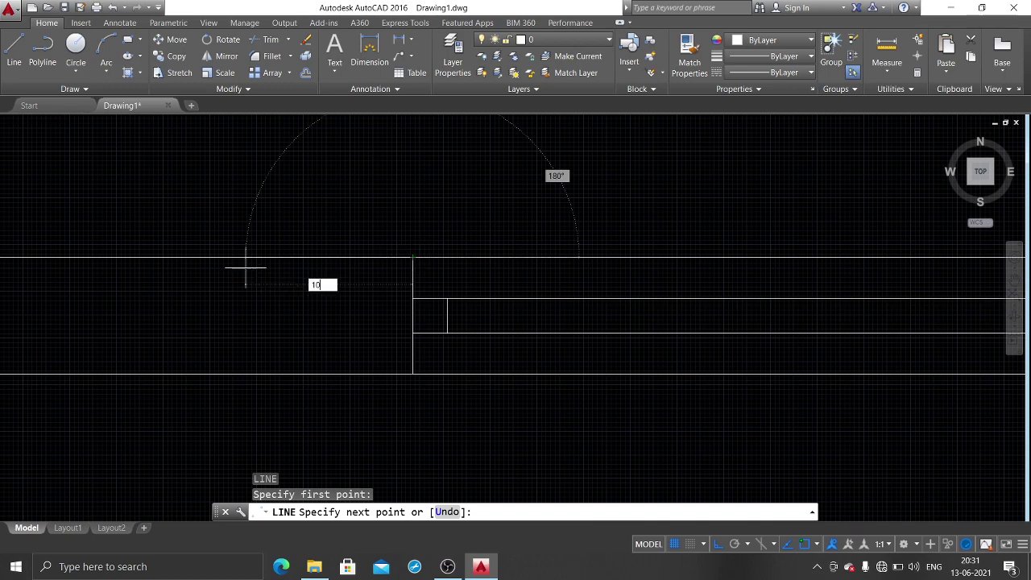
{"action": "type", "text": "0"}
{"action": "key", "text": "Return"}
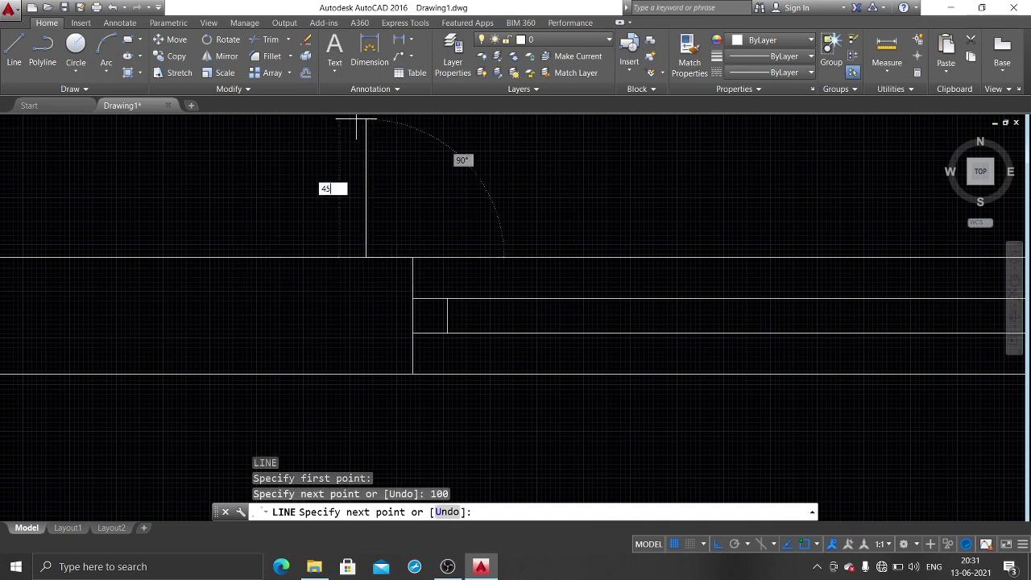
{"action": "type", "text": "450"}
{"action": "key", "text": "Return"}
{"action": "scroll", "coordinate": [424, 171], "scroll_direction": "down", "scroll_amount": 2}
{"action": "scroll", "coordinate": [423, 171], "scroll_direction": "down", "scroll_amount": 2}
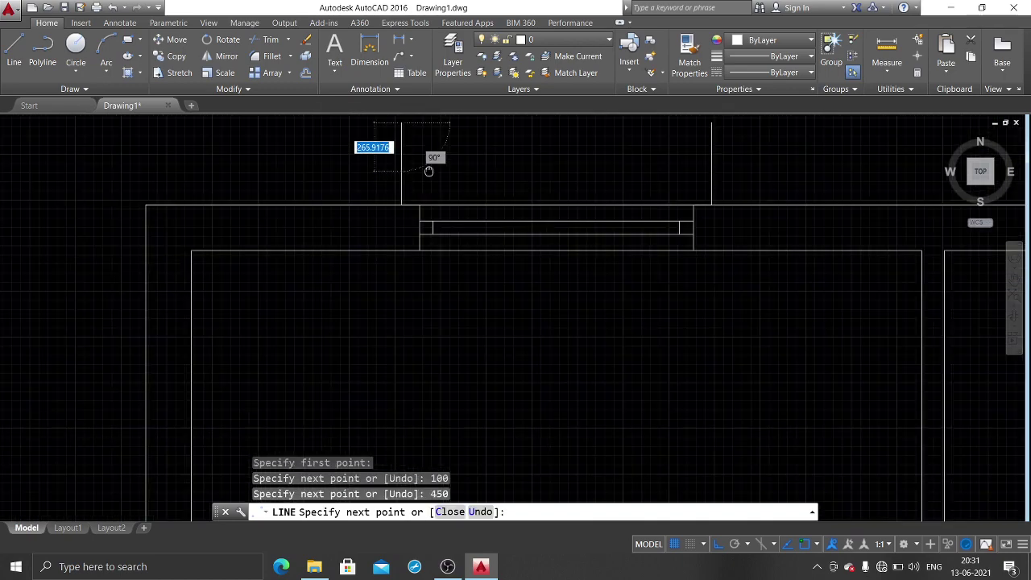
{"action": "middle_click_drag", "start_coordinate": [425, 168], "coordinate": [403, 224]}
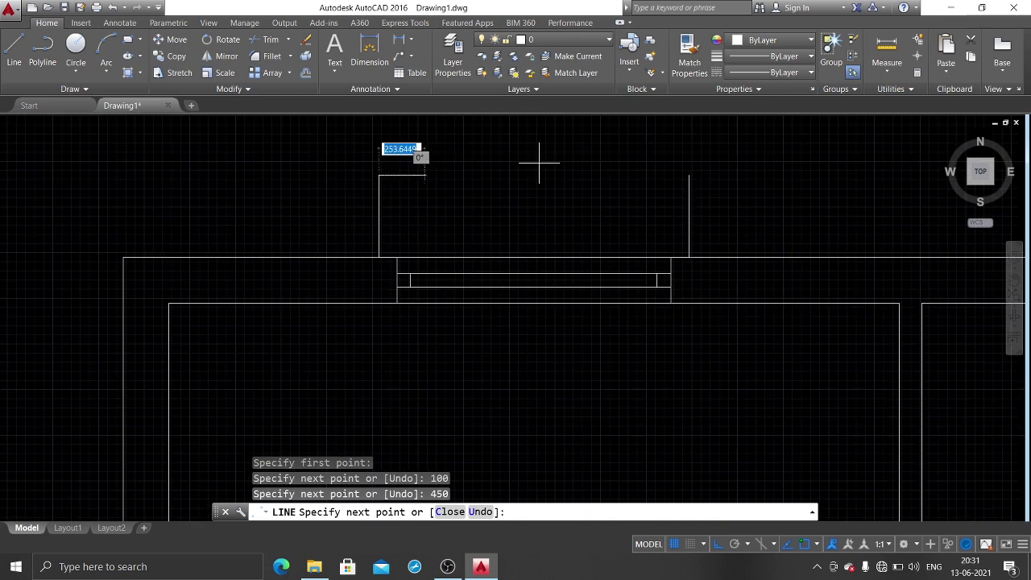
{"action": "left_click", "coordinate": [686, 173]}
{"action": "key", "text": "Return"}
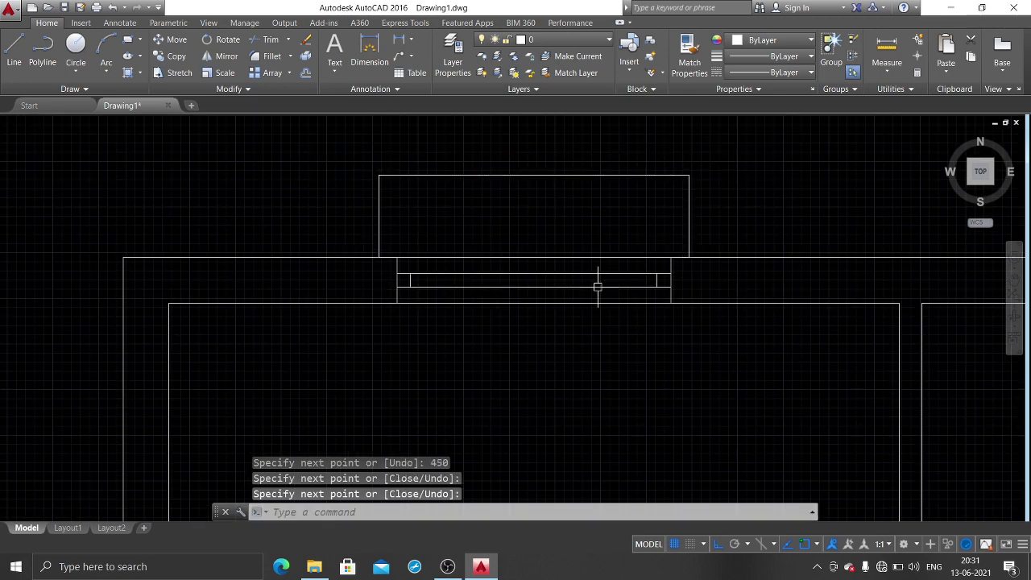
Step: Start a COPY of the top window and its outline, with the base point at its corner
{"action": "scroll", "coordinate": [597, 286], "scroll_direction": "down", "scroll_amount": 2}
{"action": "scroll", "coordinate": [558, 306], "scroll_direction": "down", "scroll_amount": 1}
{"action": "scroll", "coordinate": [124, 269], "scroll_direction": "up", "scroll_amount": 2}
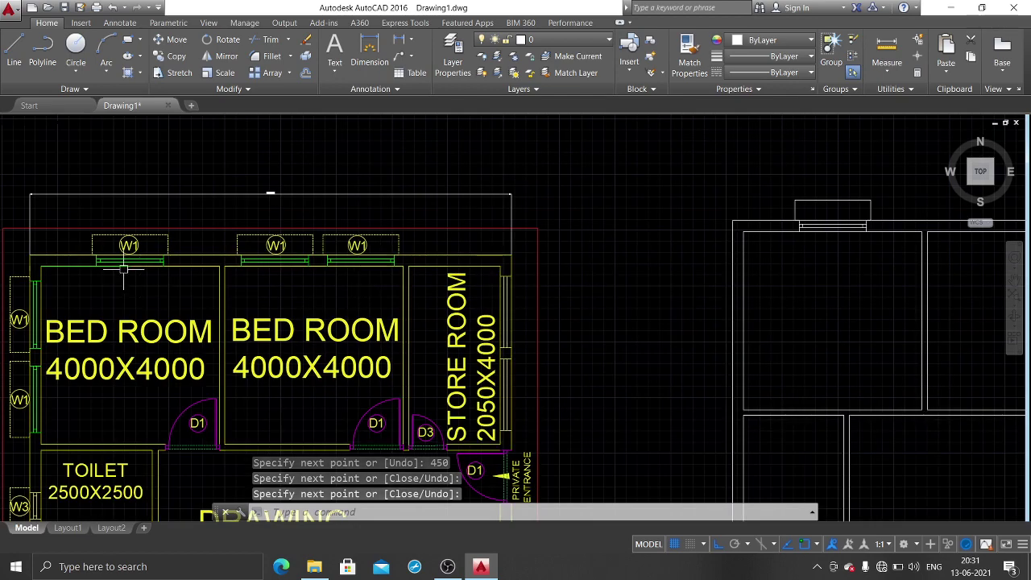
{"action": "middle_click_drag", "start_coordinate": [814, 230], "coordinate": [493, 201]}
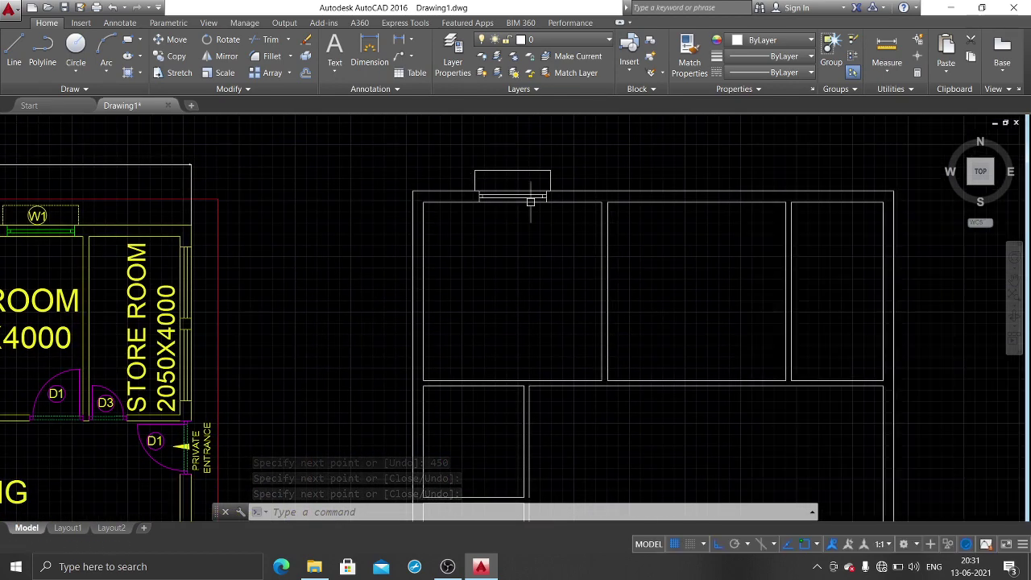
{"action": "scroll", "coordinate": [535, 201], "scroll_direction": "down", "scroll_amount": 3}
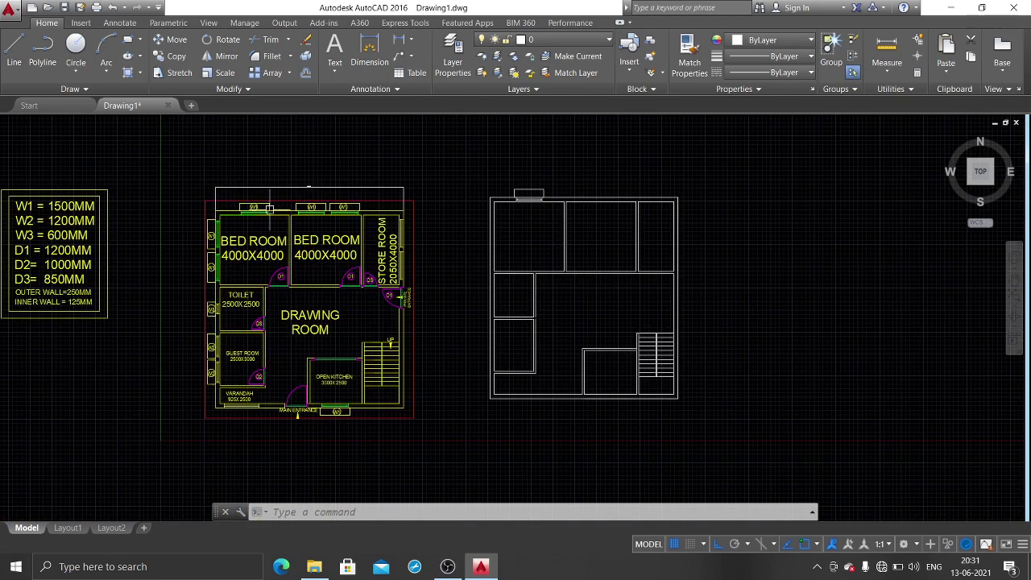
{"action": "scroll", "coordinate": [549, 229], "scroll_direction": "up", "scroll_amount": 4}
{"action": "middle_click_drag", "start_coordinate": [633, 214], "coordinate": [614, 293]}
{"action": "type", "text": "cp"}
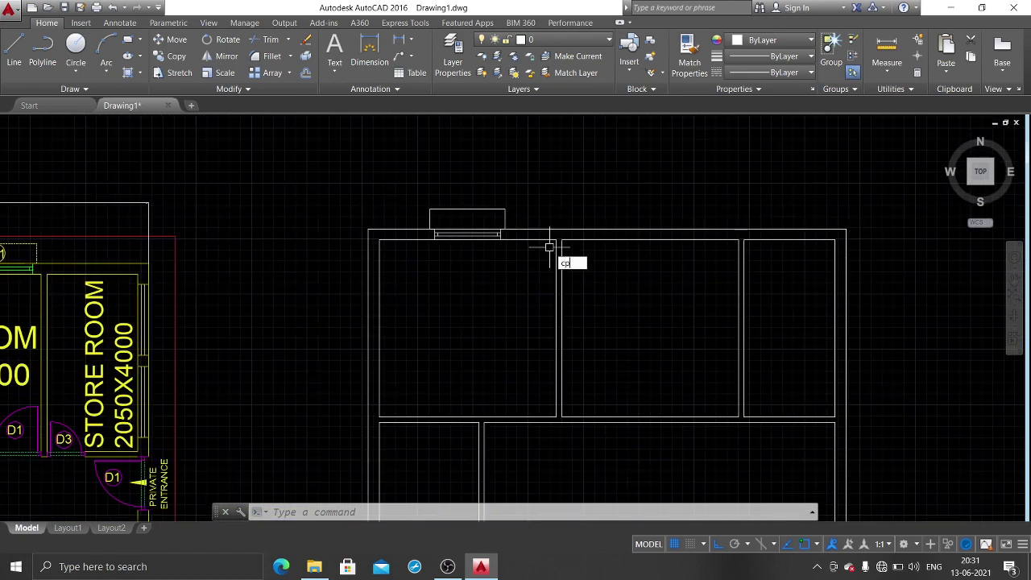
{"action": "key", "text": "Return"}
{"action": "left_click", "coordinate": [408, 259]}
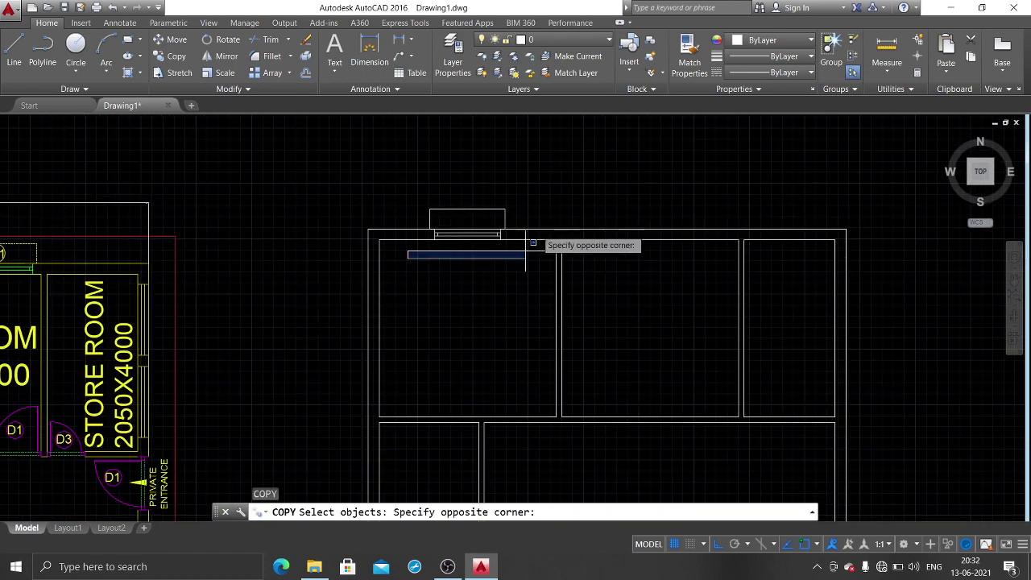
{"action": "left_click", "coordinate": [544, 184]}
{"action": "key", "text": "Return"}
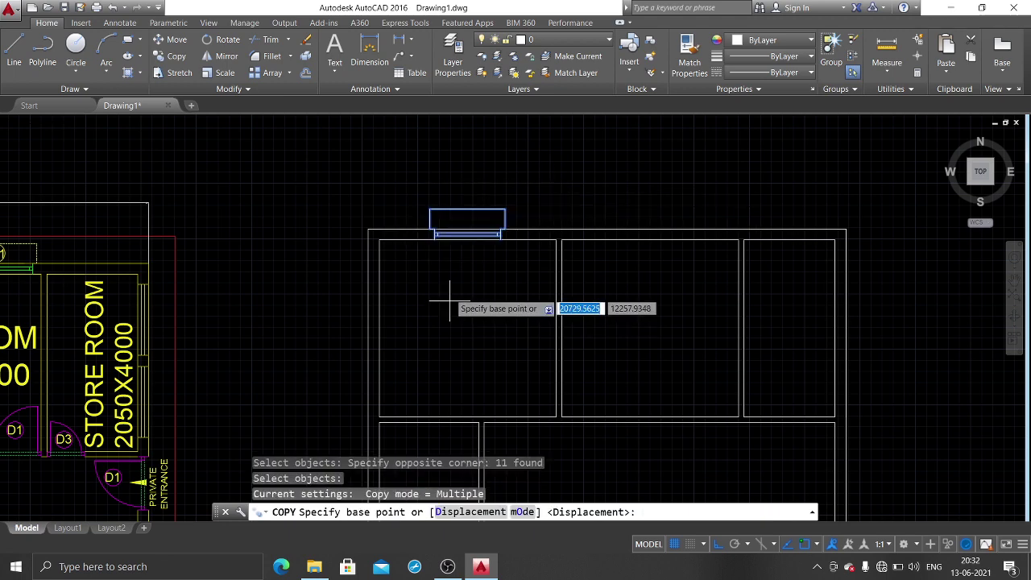
{"action": "scroll", "coordinate": [516, 266], "scroll_direction": "up", "scroll_amount": 2}
{"action": "scroll", "coordinate": [415, 177], "scroll_direction": "up", "scroll_amount": 1}
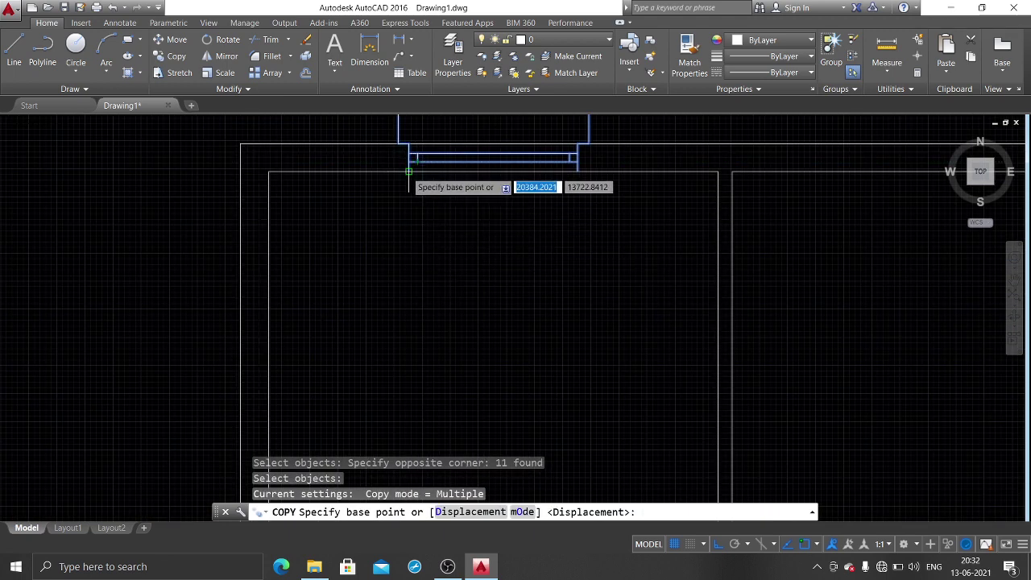
{"action": "left_click", "coordinate": [409, 161]}
Step: Place two copies of the window further along the top wall
{"action": "middle_click_drag", "start_coordinate": [697, 214], "coordinate": [341, 309]}
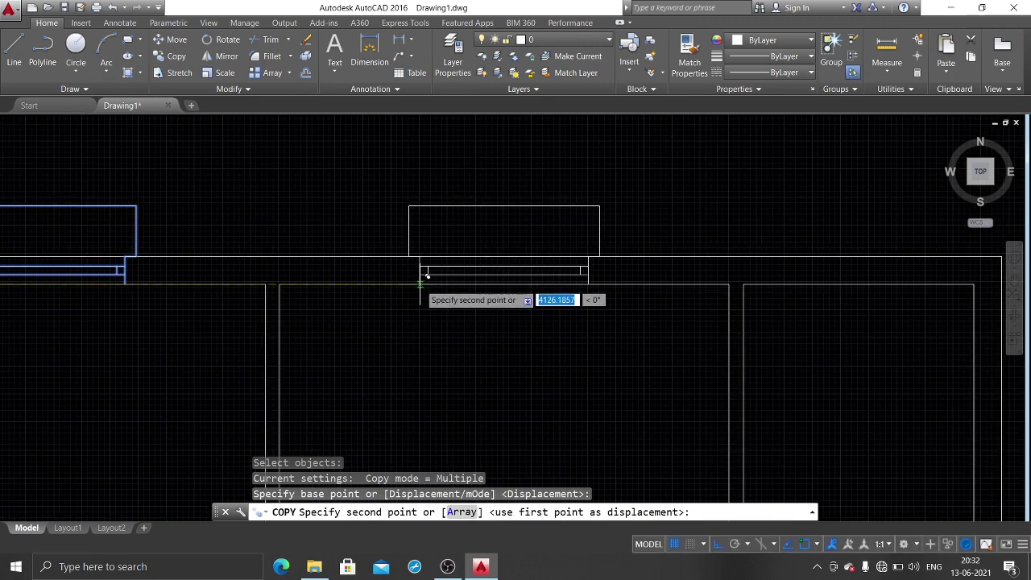
{"action": "scroll", "coordinate": [363, 289], "scroll_direction": "down", "scroll_amount": 2}
{"action": "scroll", "coordinate": [288, 287], "scroll_direction": "down", "scroll_amount": 1}
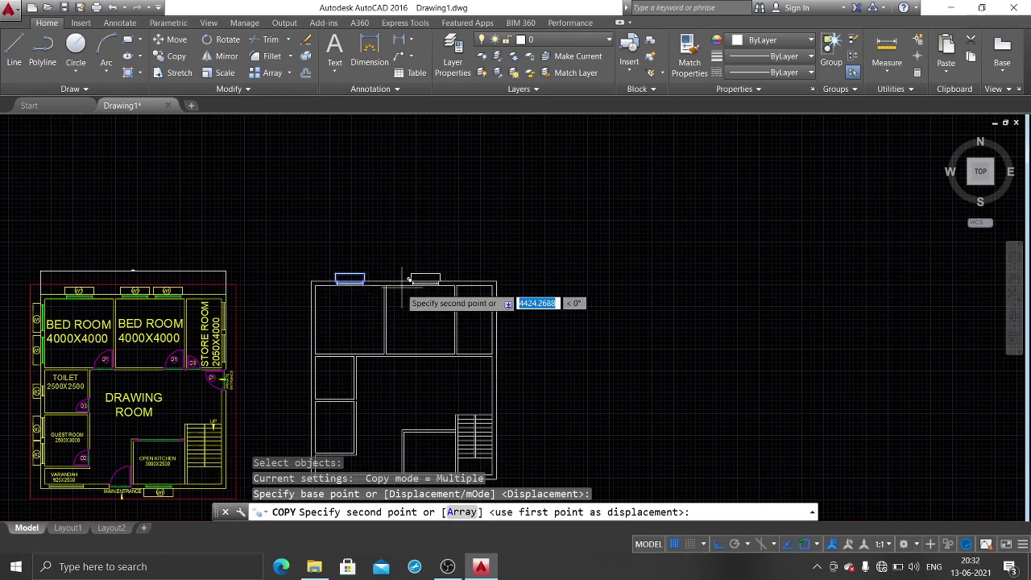
{"action": "scroll", "coordinate": [374, 278], "scroll_direction": "up", "scroll_amount": 3}
{"action": "scroll", "coordinate": [370, 278], "scroll_direction": "up", "scroll_amount": 3}
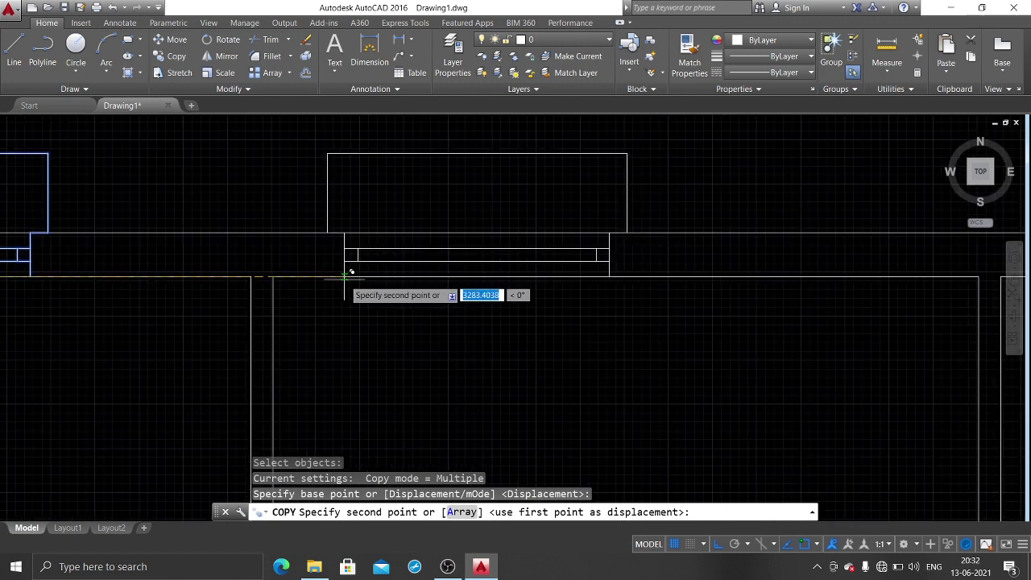
{"action": "left_click", "coordinate": [343, 276]}
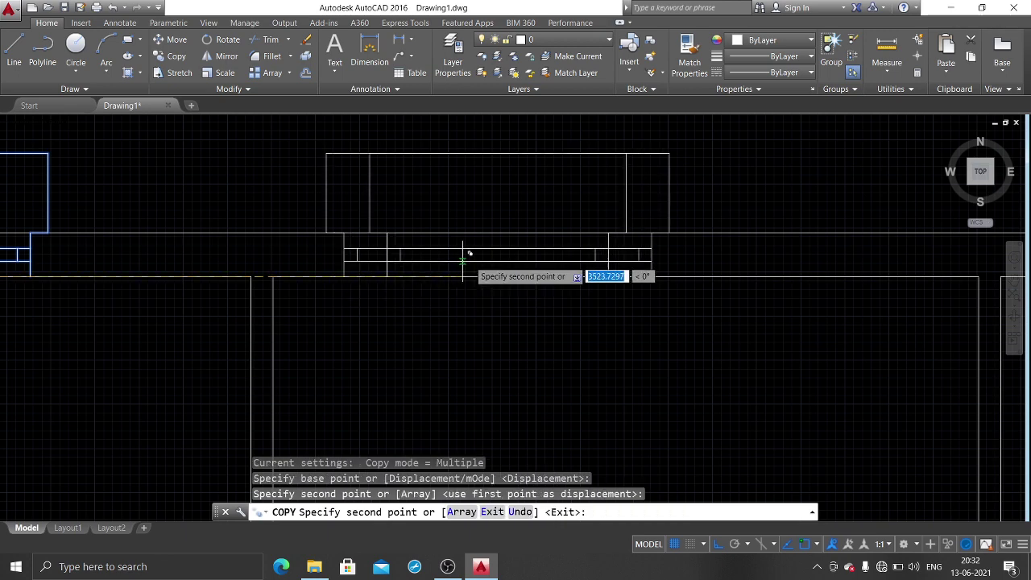
{"action": "middle_click_drag", "start_coordinate": [653, 281], "coordinate": [430, 294]}
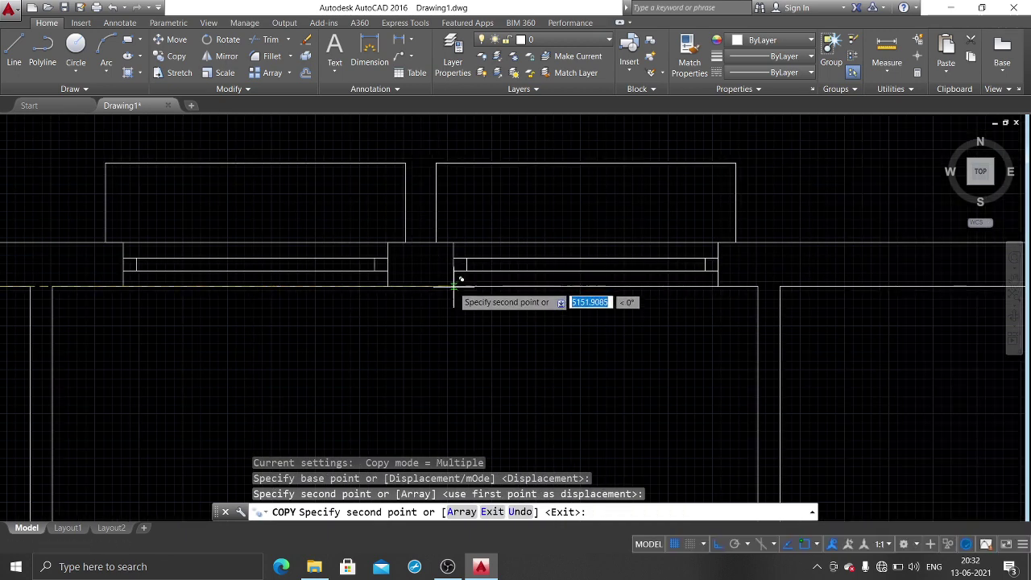
{"action": "left_click", "coordinate": [455, 284]}
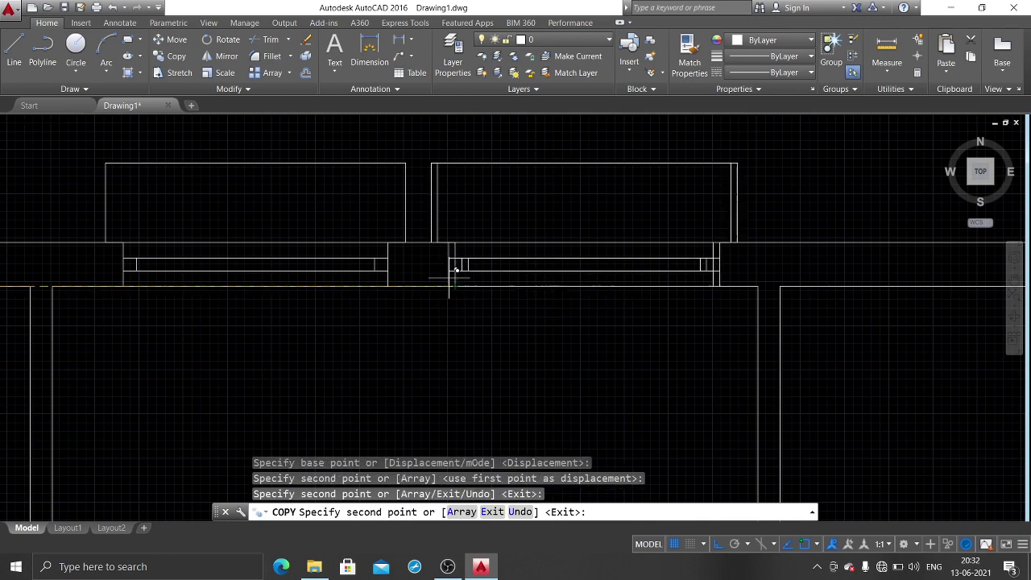
{"action": "scroll", "coordinate": [489, 335], "scroll_direction": "down", "scroll_amount": 3}
{"action": "mouse_move", "coordinate": [489, 336]}
{"action": "middle_mouse_down"}
{"action": "mouse_move", "coordinate": [471, 347]}
{"action": "mouse_move", "coordinate": [690, 329]}
{"action": "middle_mouse_up"}
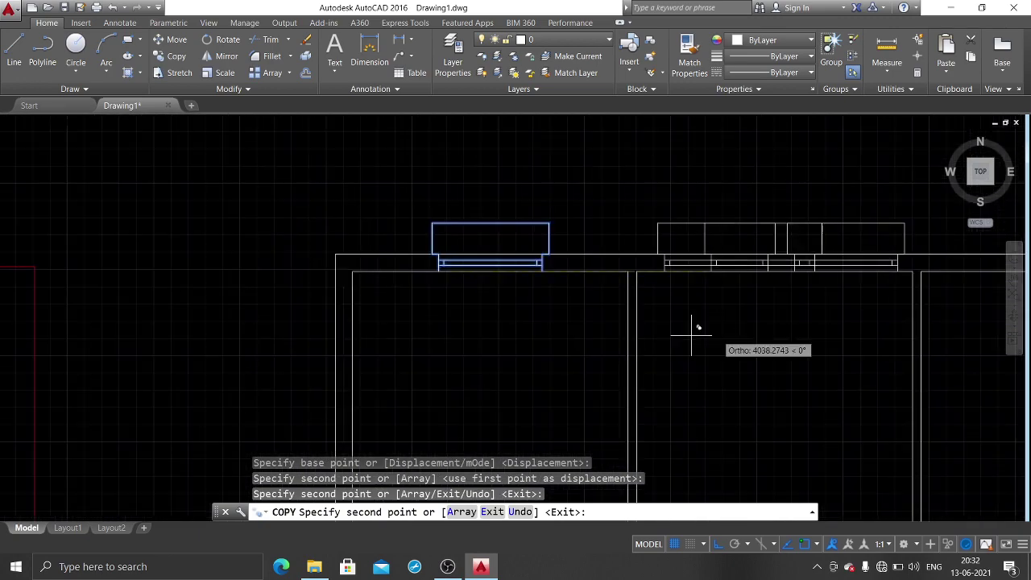
{"action": "key", "text": "Escape"}
{"action": "middle_click_drag", "start_coordinate": [609, 329], "coordinate": [629, 342]}
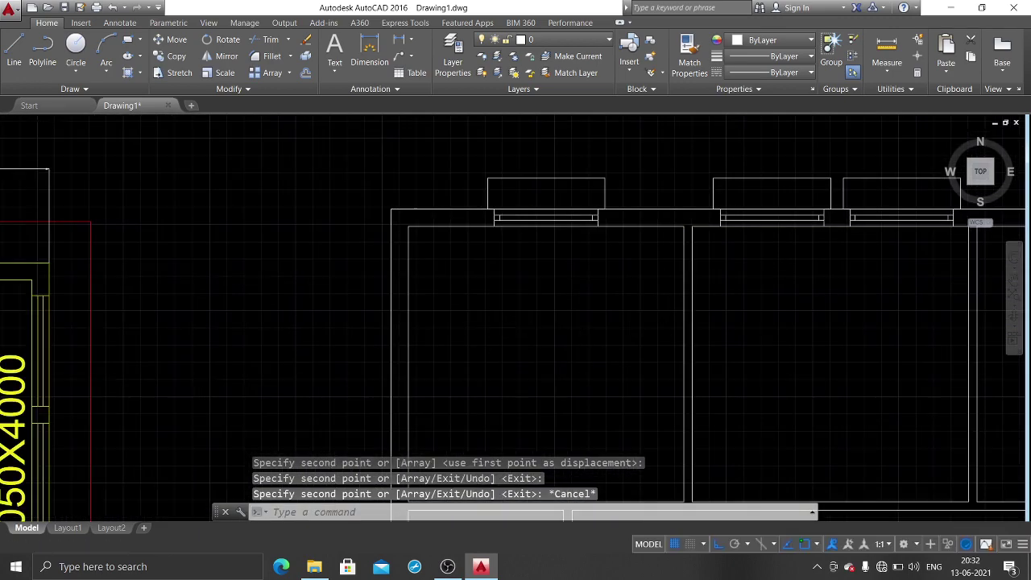
Step: Copy a top-wall window from the plan on the right to an open spot on its left
{"action": "middle_click_drag", "start_coordinate": [322, 322], "coordinate": [645, 322]}
{"action": "middle_click_drag", "start_coordinate": [241, 241], "coordinate": [604, 242]}
{"action": "middle_click_drag", "start_coordinate": [266, 159], "coordinate": [429, 158]}
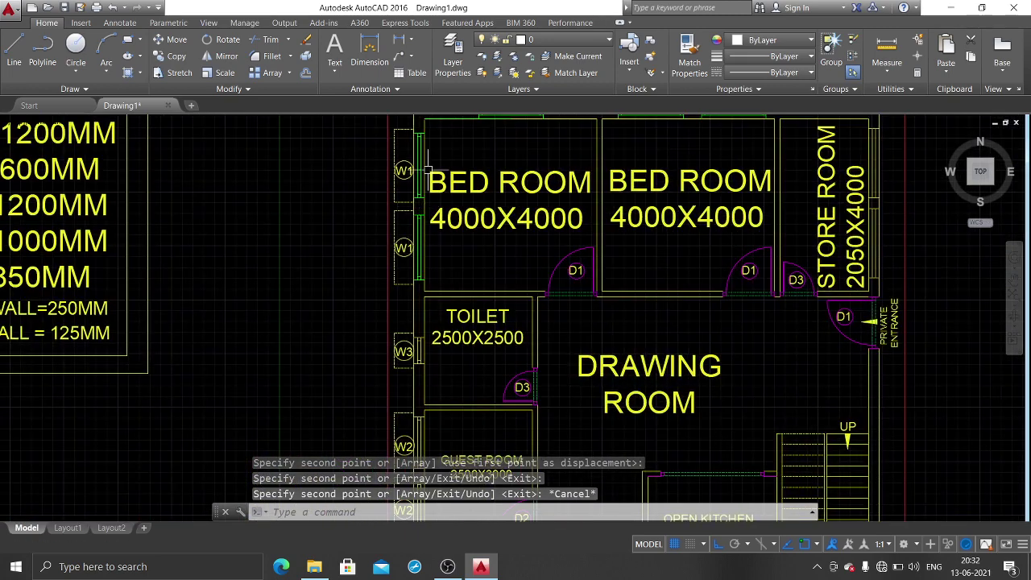
{"action": "middle_click_drag", "start_coordinate": [593, 253], "coordinate": [258, 357]}
{"action": "middle_click_drag", "start_coordinate": [690, 277], "coordinate": [642, 286]}
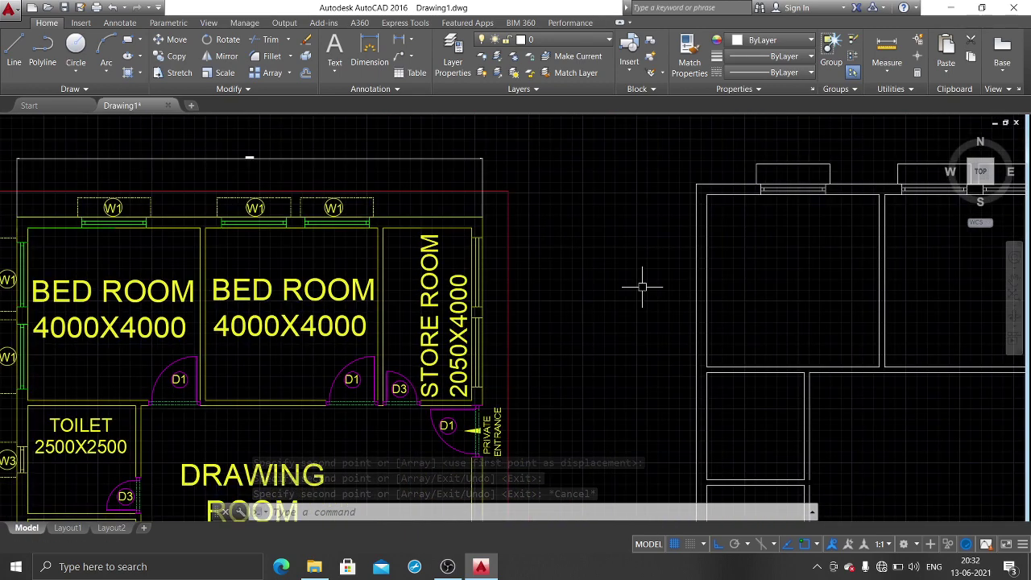
{"action": "type", "text": "o"}
{"action": "key", "text": "Return"}
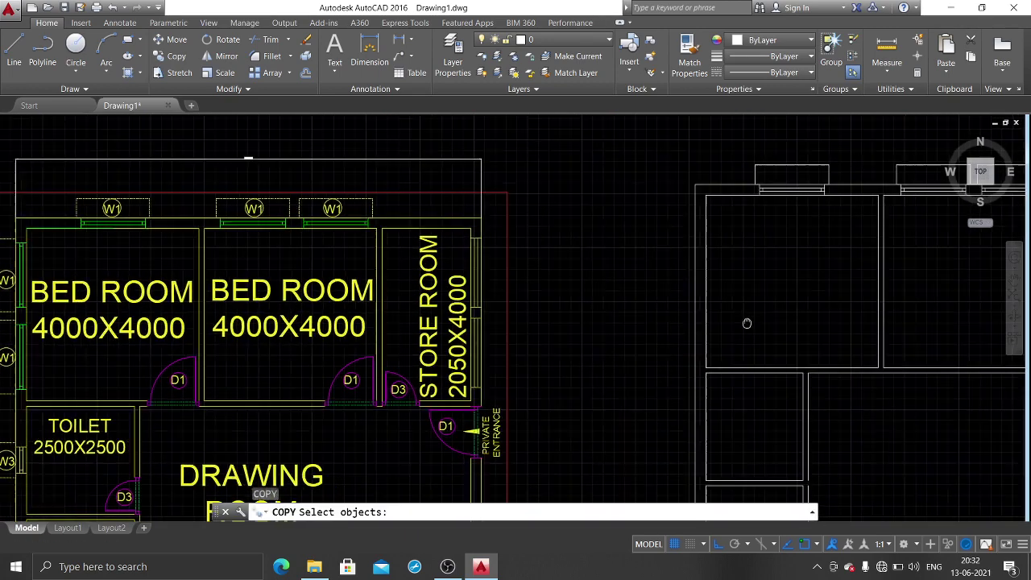
{"action": "middle_click_drag", "start_coordinate": [739, 211], "coordinate": [685, 264]}
{"action": "left_click", "coordinate": [685, 264]}
{"action": "left_click", "coordinate": [786, 197]}
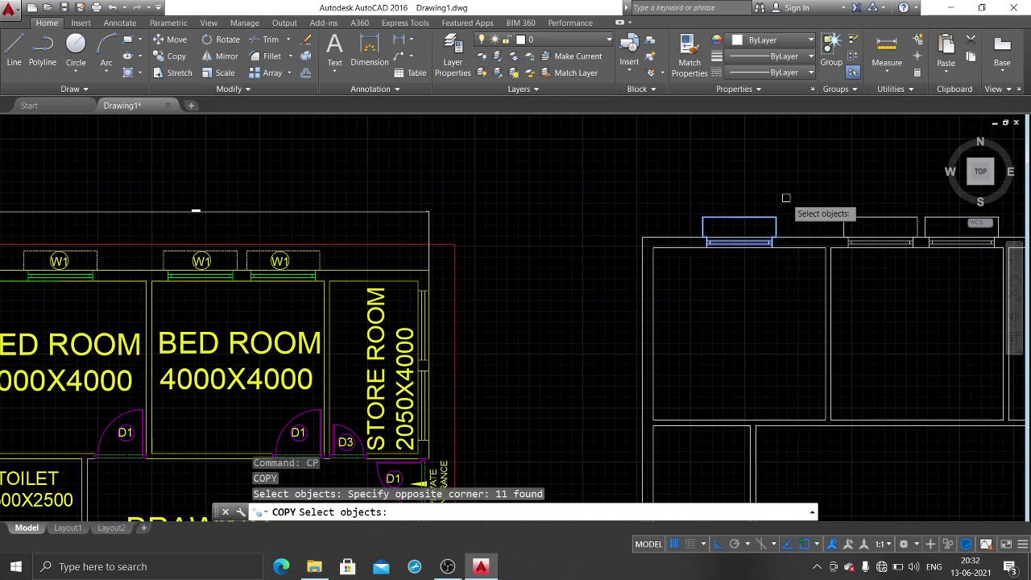
{"action": "key", "text": "Return"}
{"action": "left_click", "coordinate": [767, 218]}
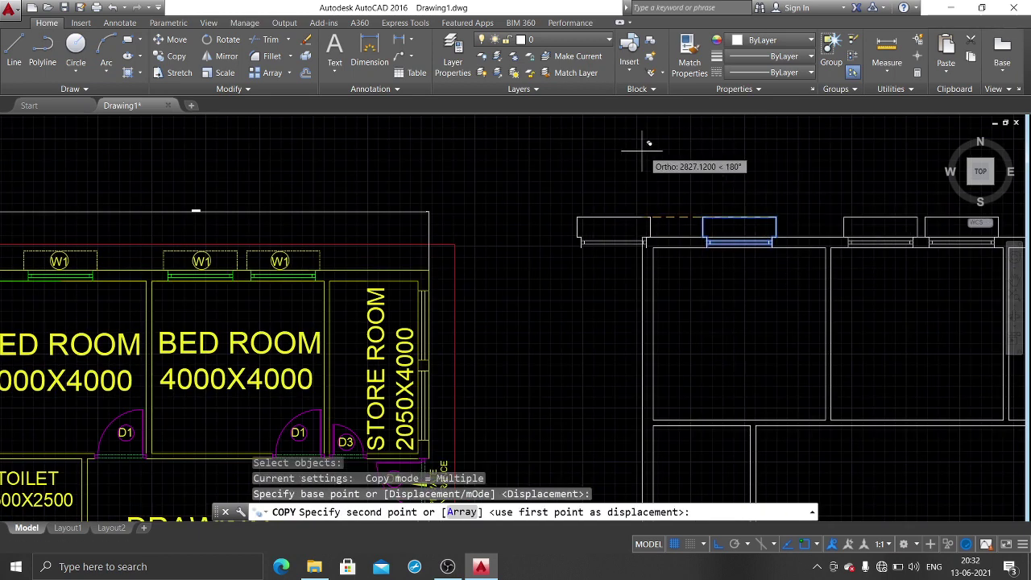
{"action": "left_click", "coordinate": [601, 150]}
{"action": "key", "text": "Return"}
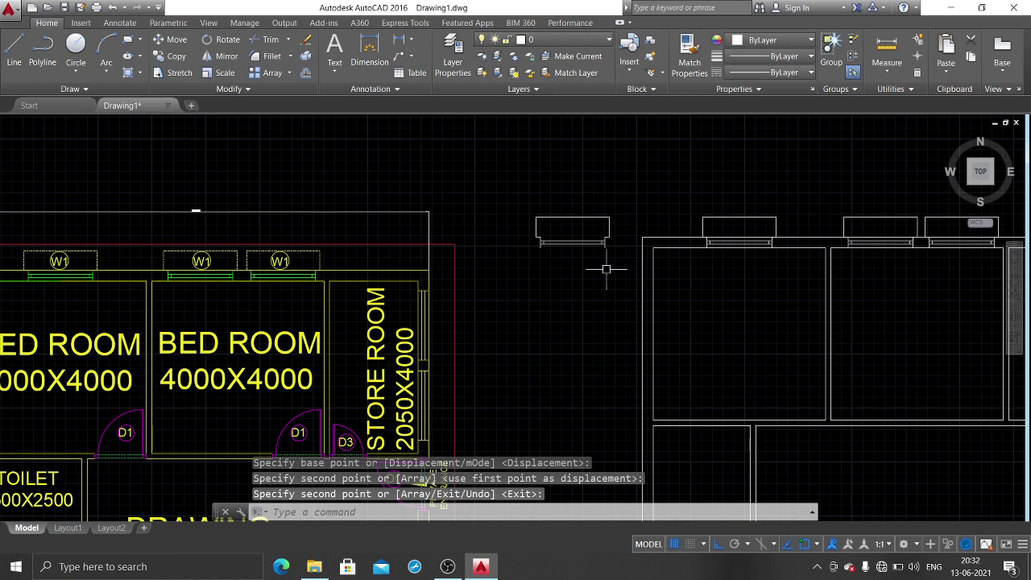
Step: Rotate the copied window 90° about its corner so it stands upright
{"action": "key", "text": "F8"}
{"action": "type", "text": "rc"}
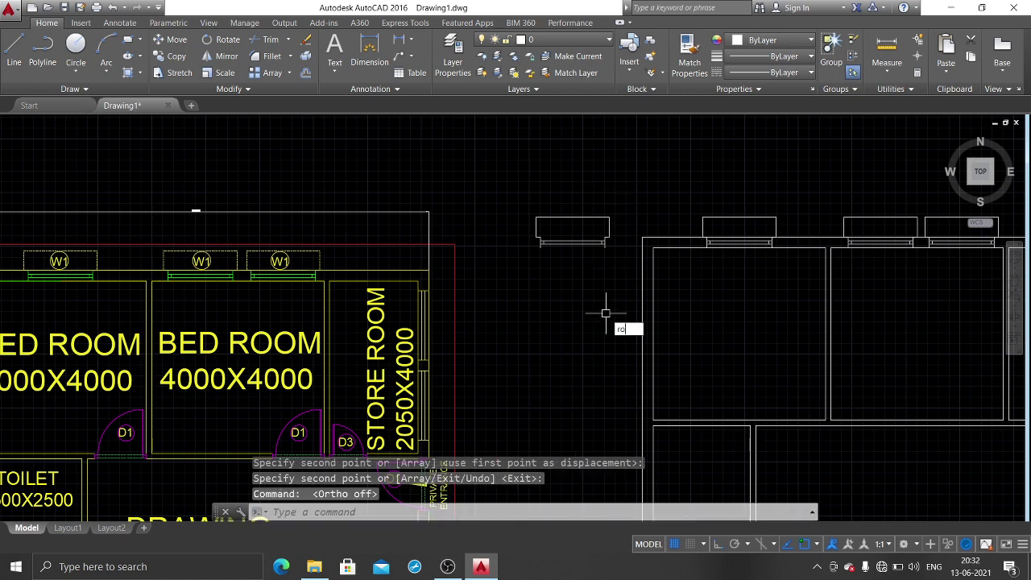
{"action": "key", "text": "Return"}
{"action": "left_click", "coordinate": [625, 185]}
{"action": "left_click", "coordinate": [485, 319]}
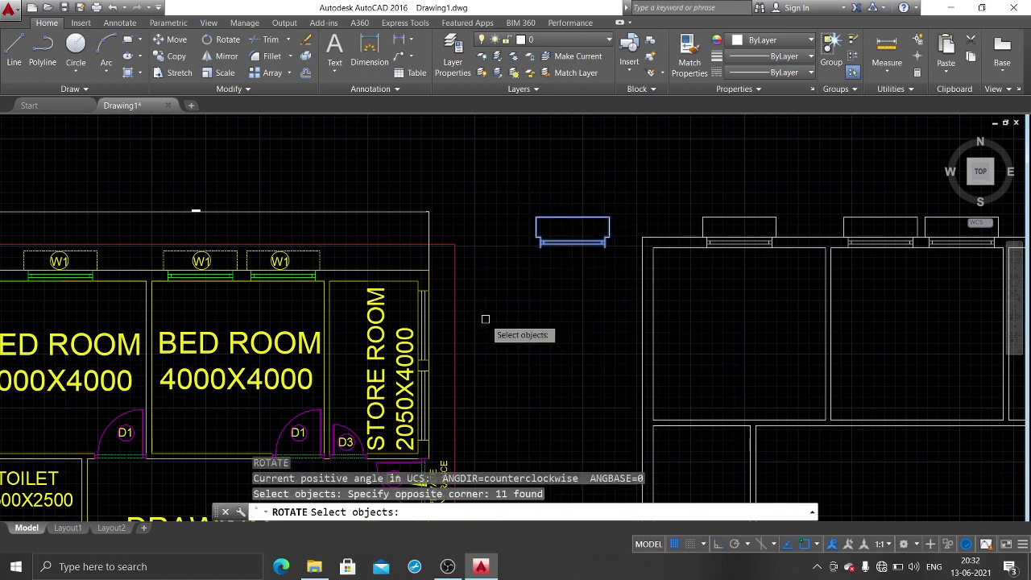
{"action": "key", "text": "Return"}
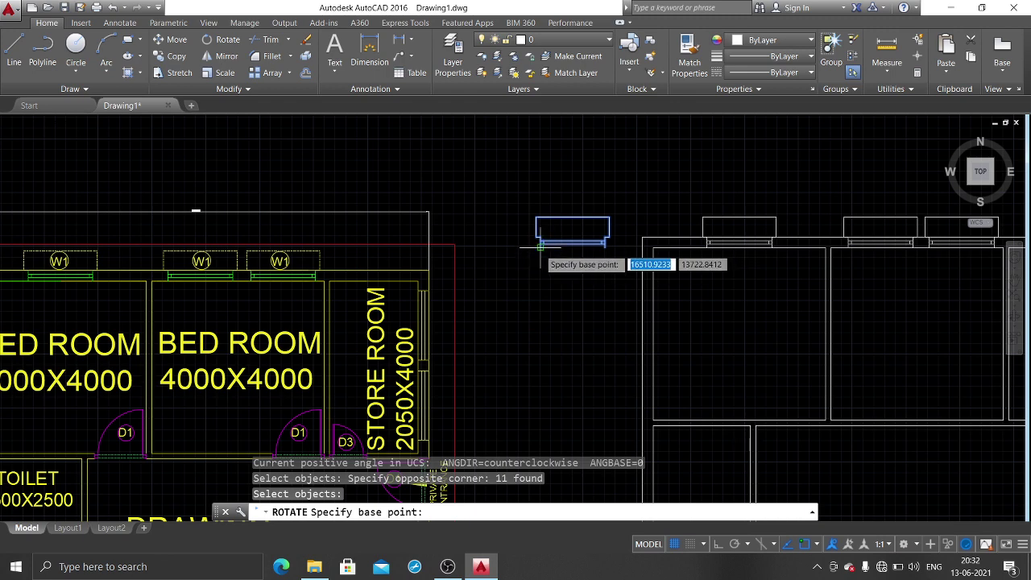
{"action": "left_click", "coordinate": [540, 246]}
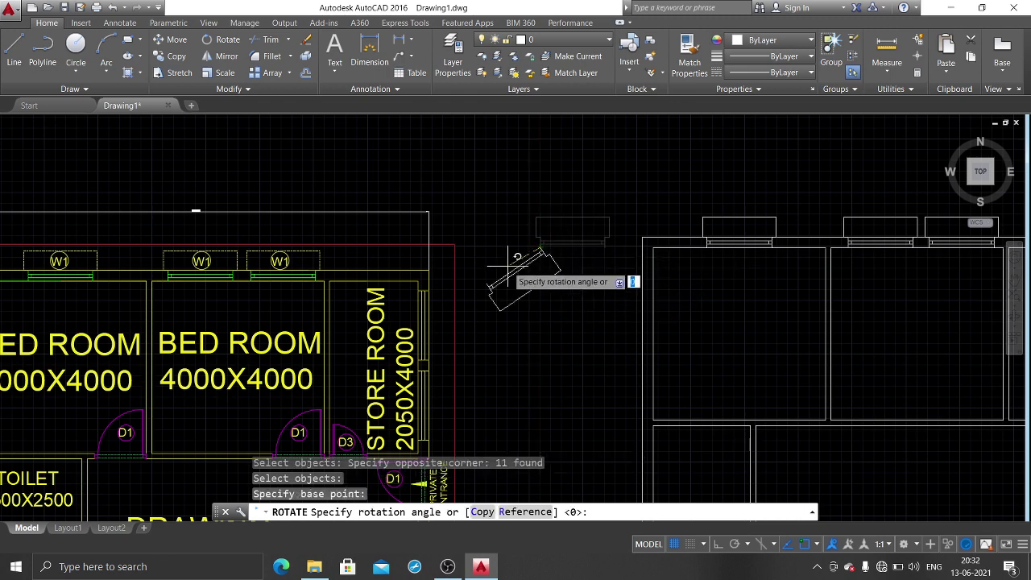
{"action": "key", "text": "F8"}
{"action": "left_click", "coordinate": [516, 193]}
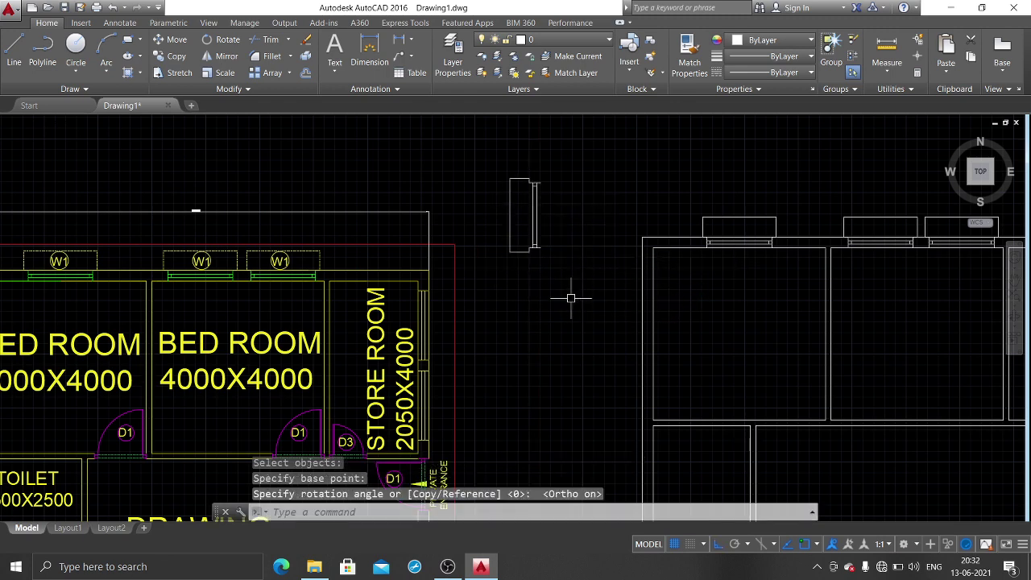
Step: Select the upright window for another copy
{"action": "middle_click_drag", "start_coordinate": [571, 298], "coordinate": [572, 281]}
{"action": "type", "text": "p"}
{"action": "key", "text": "Return"}
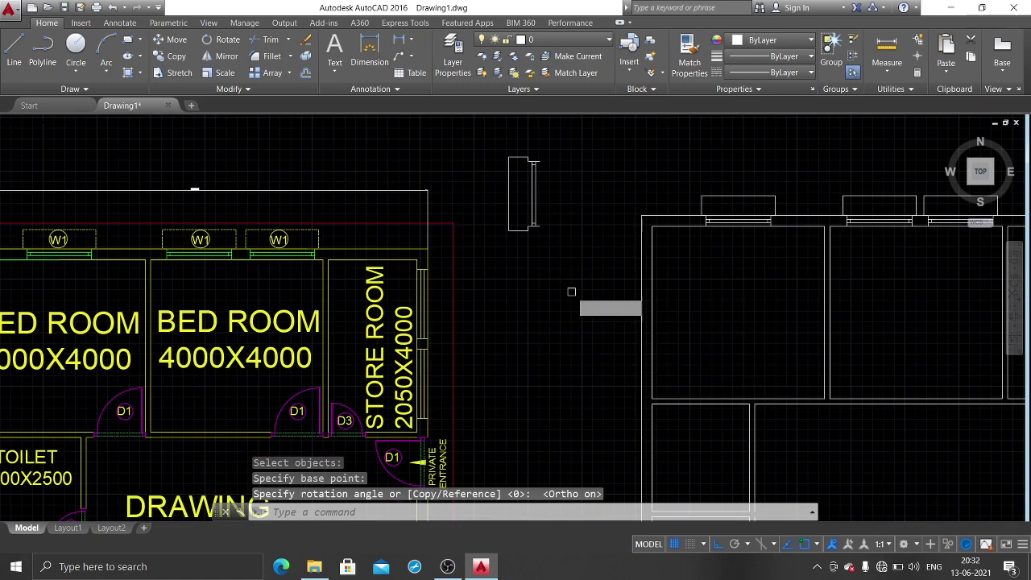
{"action": "left_click", "coordinate": [565, 118]}
{"action": "left_click", "coordinate": [484, 275]}
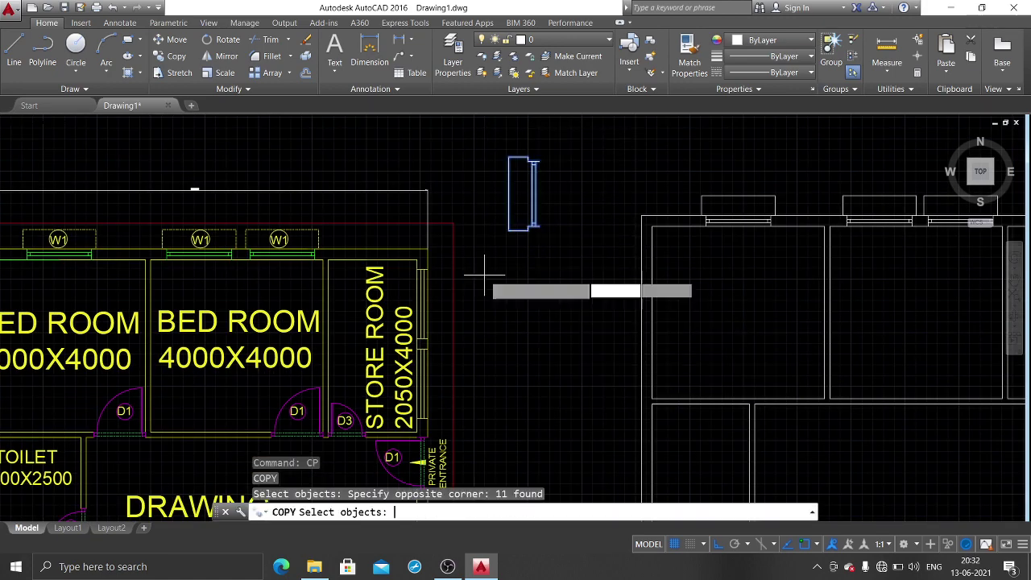
Step: Copy the upright window from its corner onto the plan's left outer wall
{"action": "key", "text": "Return"}
{"action": "scroll", "coordinate": [529, 283], "scroll_direction": "down", "scroll_amount": 2}
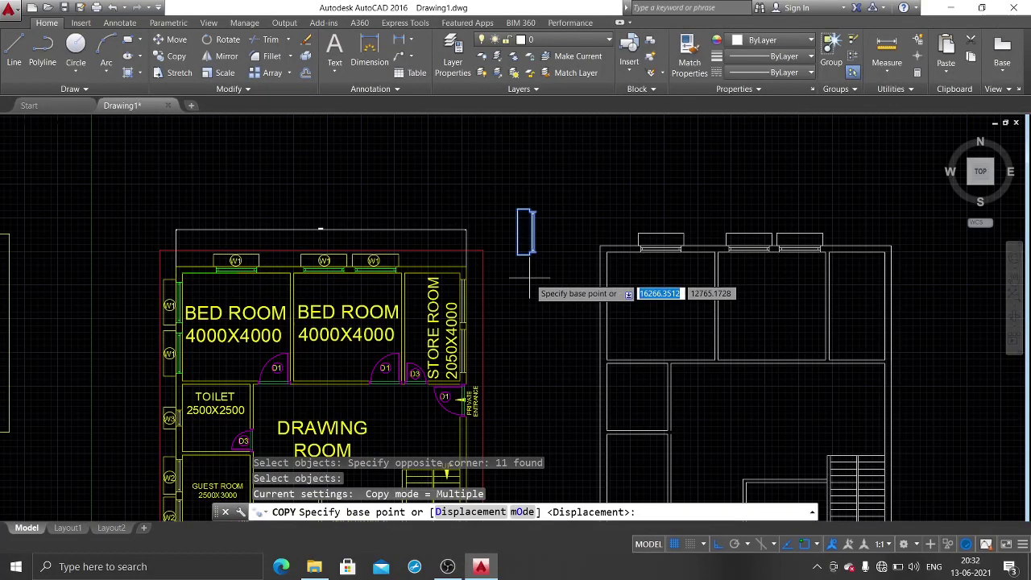
{"action": "scroll", "coordinate": [533, 252], "scroll_direction": "up", "scroll_amount": 3}
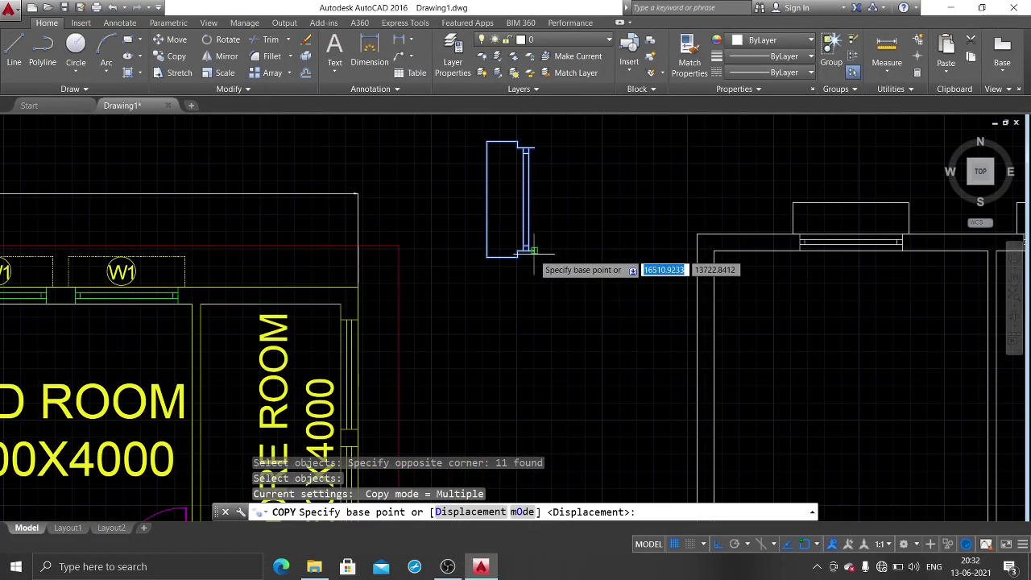
{"action": "scroll", "coordinate": [526, 249], "scroll_direction": "up", "scroll_amount": 2}
{"action": "left_click", "coordinate": [520, 248]}
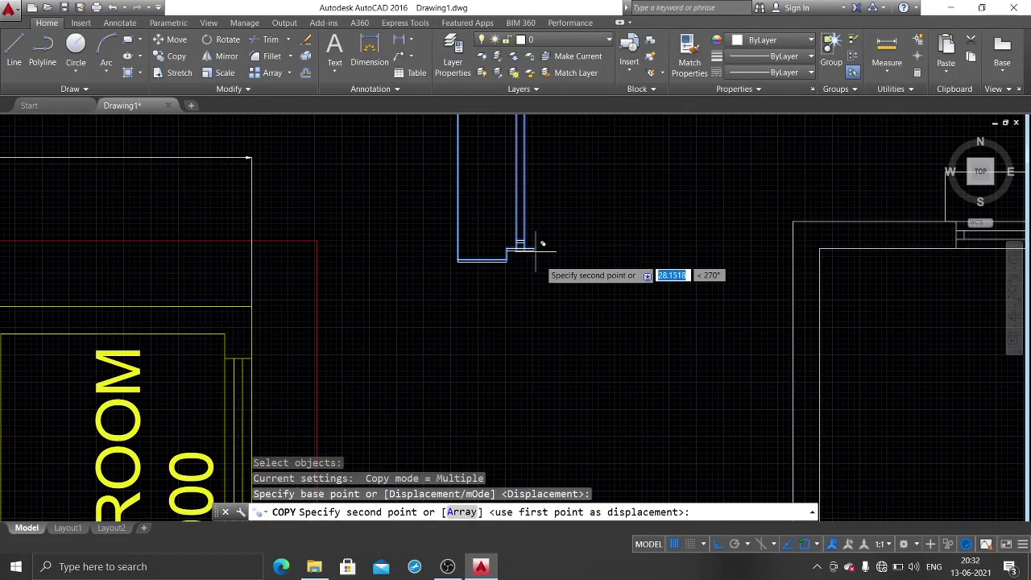
{"action": "scroll", "coordinate": [620, 330], "scroll_direction": "down", "scroll_amount": 3}
{"action": "key", "text": "F8"}
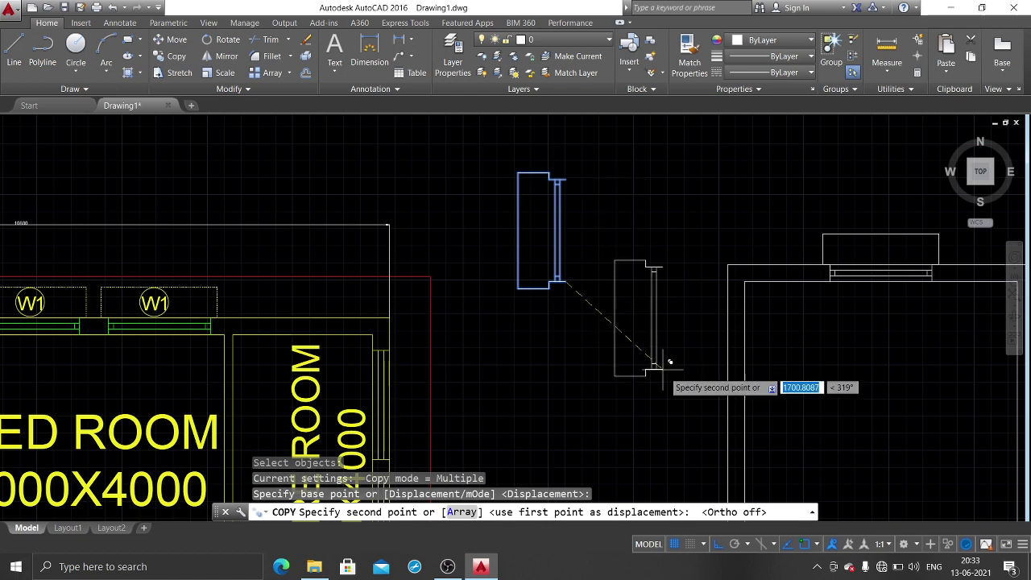
{"action": "middle_click_drag", "start_coordinate": [743, 396], "coordinate": [628, 264]}
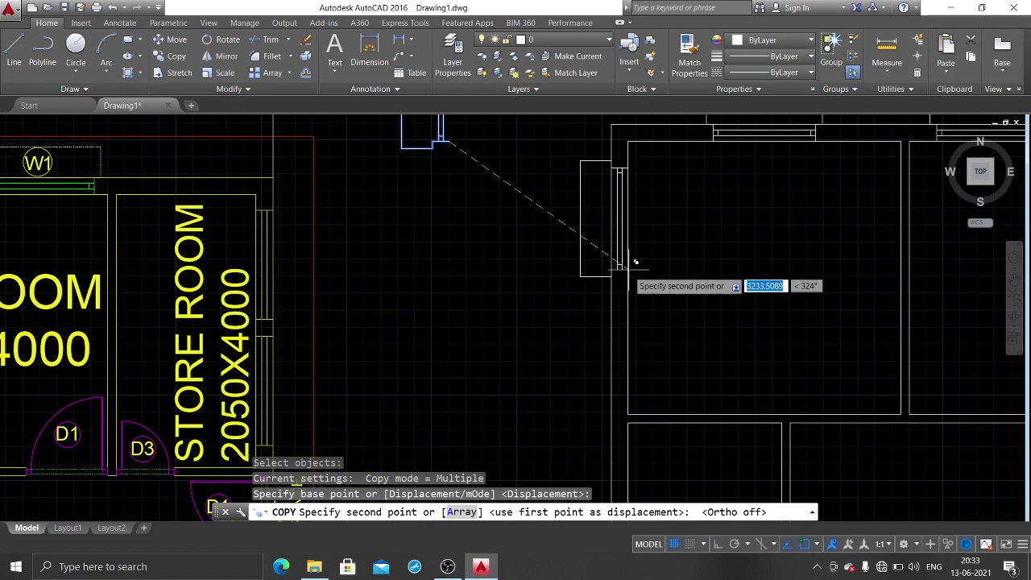
{"action": "left_click", "coordinate": [628, 277]}
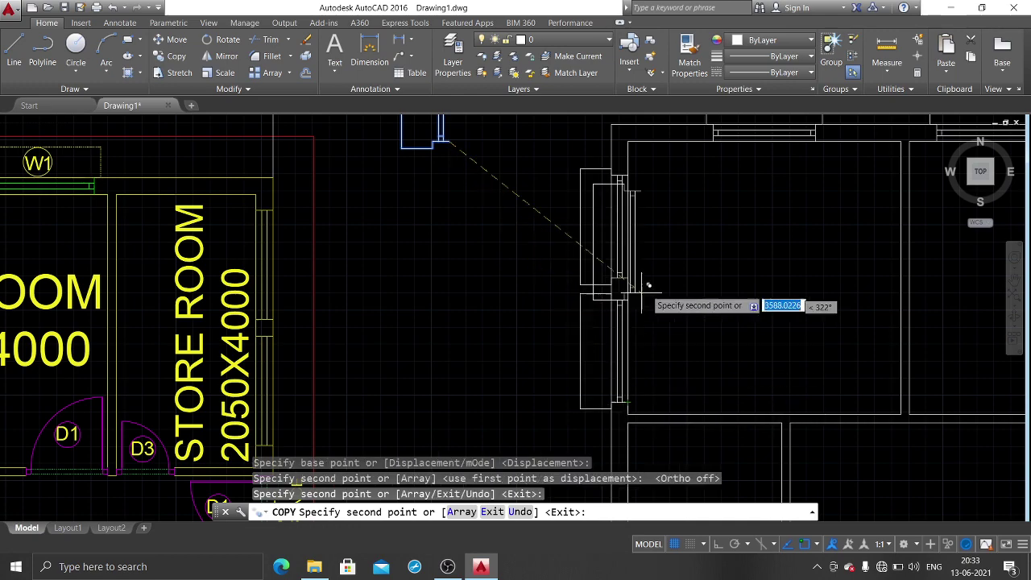
{"action": "scroll", "coordinate": [616, 310], "scroll_direction": "down", "scroll_amount": 3}
{"action": "scroll", "coordinate": [563, 338], "scroll_direction": "down", "scroll_amount": 2}
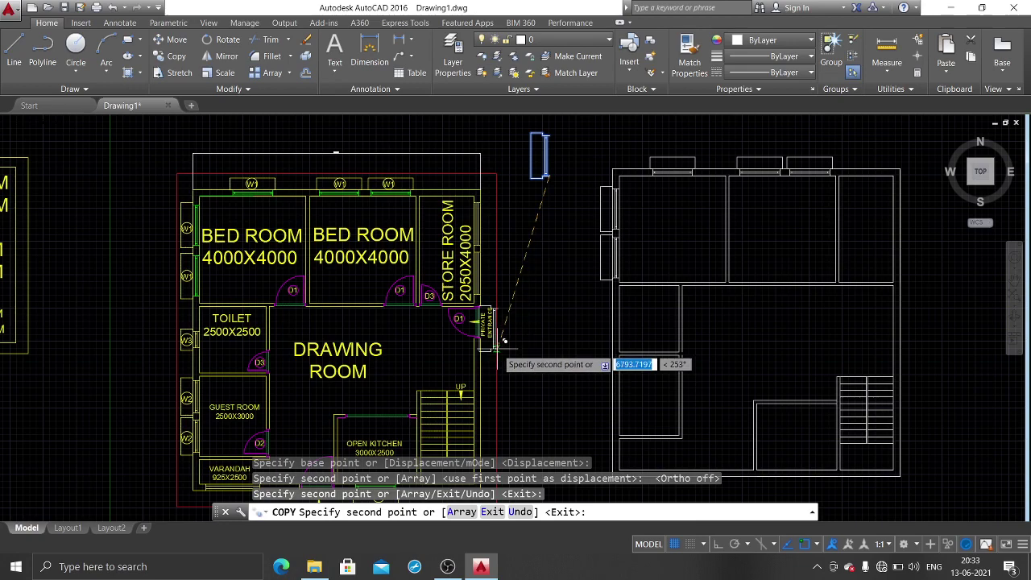
{"action": "key", "text": "Escape"}
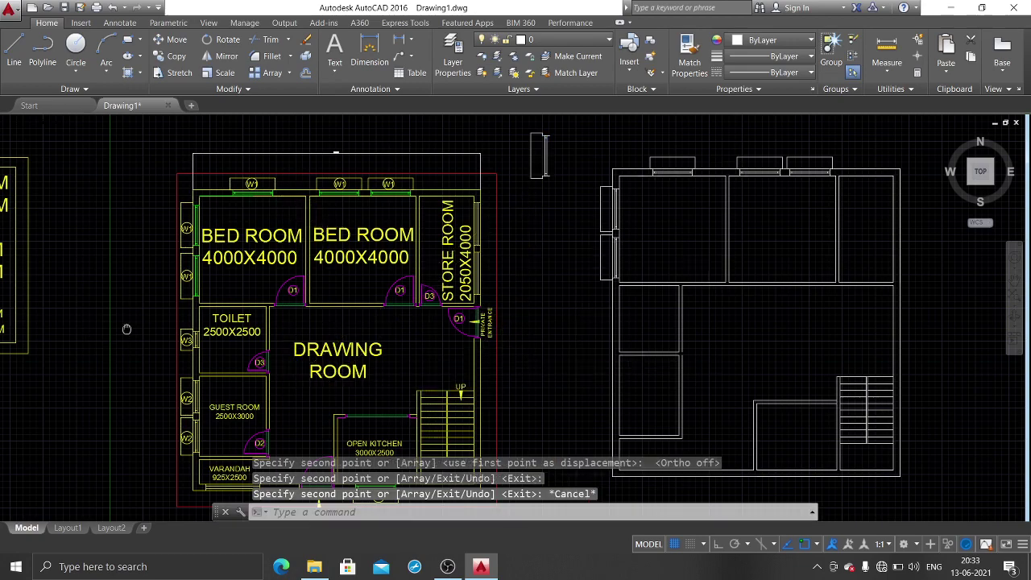
{"action": "middle_click_drag", "start_coordinate": [127, 329], "coordinate": [417, 320]}
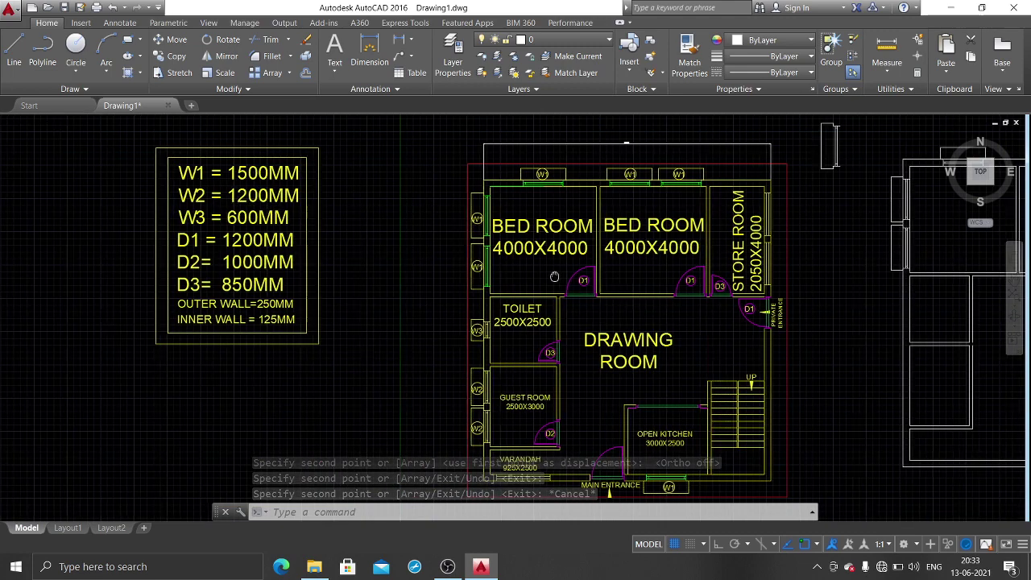
{"action": "middle_click_drag", "start_coordinate": [826, 266], "coordinate": [569, 252]}
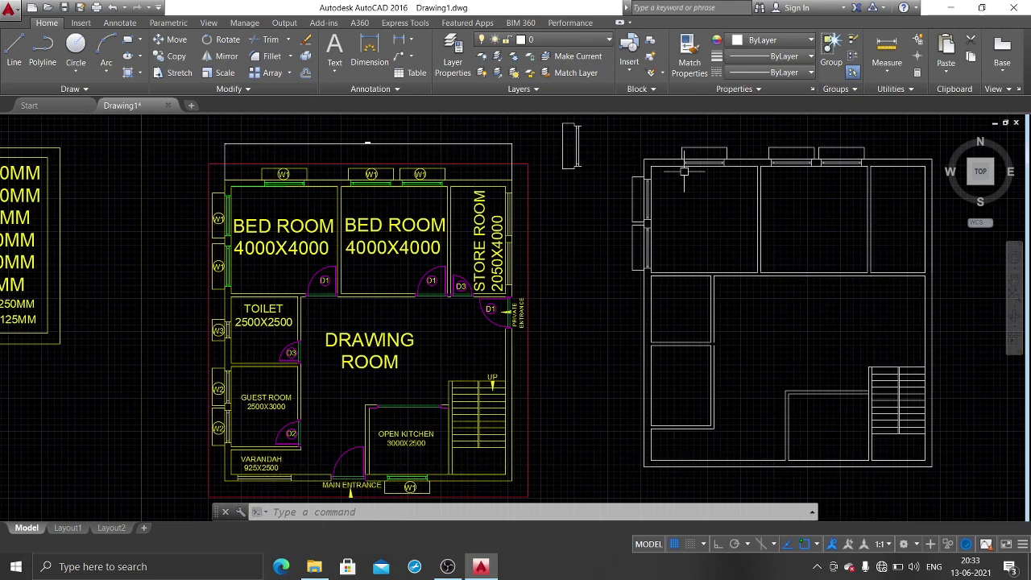
{"action": "middle_click_drag", "start_coordinate": [376, 254], "coordinate": [614, 255]}
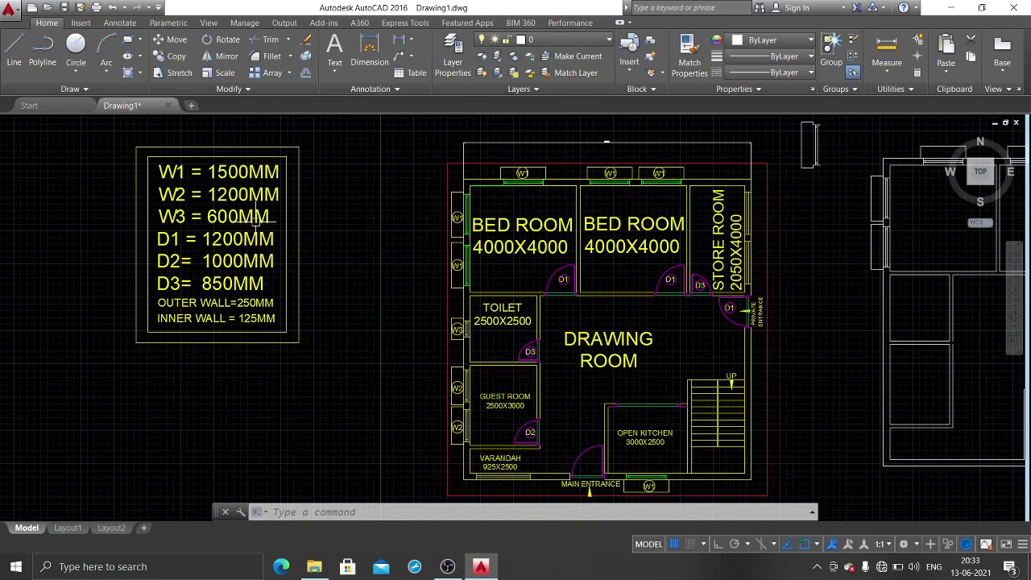
{"action": "scroll", "coordinate": [477, 338], "scroll_direction": "up", "scroll_amount": 2}
{"action": "middle_click_drag", "start_coordinate": [495, 340], "coordinate": [199, 330]}
{"action": "middle_click_drag", "start_coordinate": [843, 285], "coordinate": [658, 266]}
Step: Draw an 1800-long partition line out from the room's left wall
{"action": "type", "text": "l"}
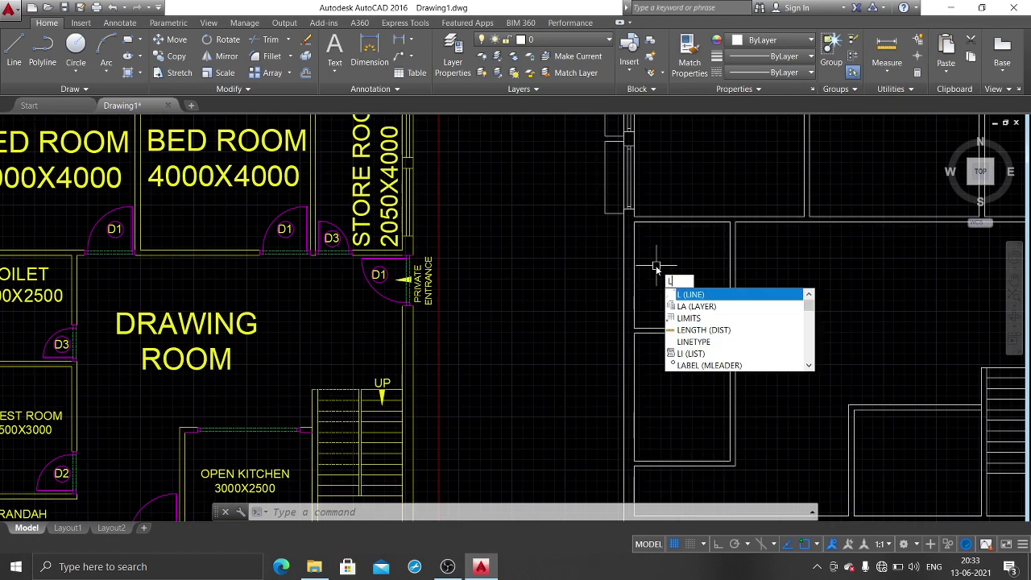
{"action": "key", "text": "Return"}
{"action": "left_click", "coordinate": [634, 276]}
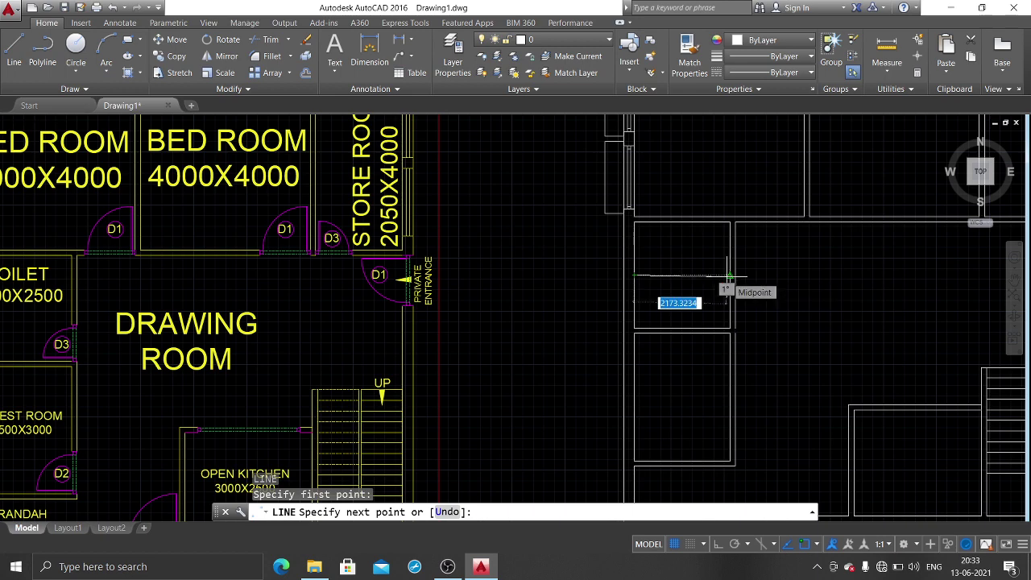
{"action": "scroll", "coordinate": [727, 277], "scroll_direction": "up", "scroll_amount": 2}
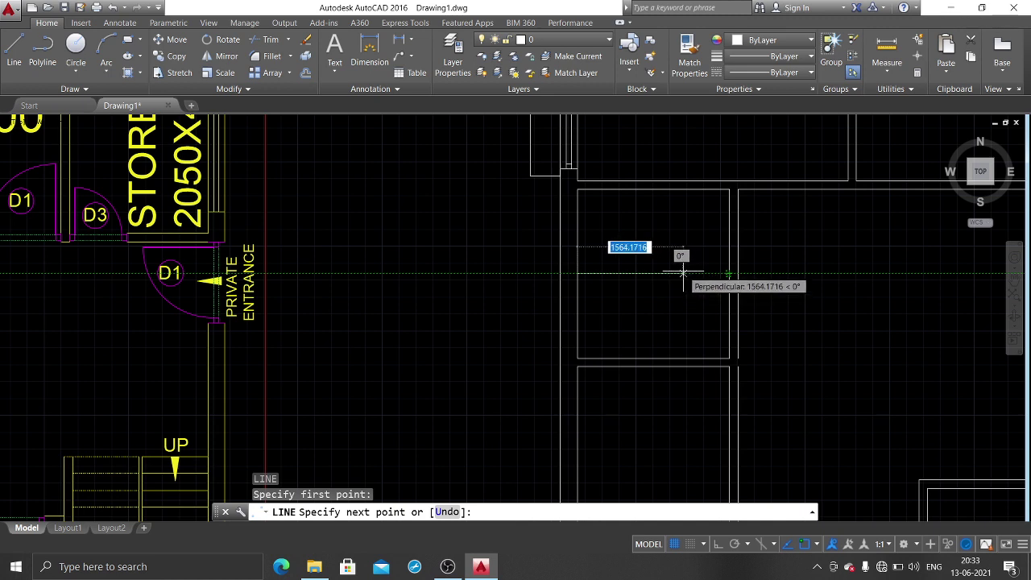
{"action": "type", "text": "1800"}
{"action": "key", "text": "Return"}
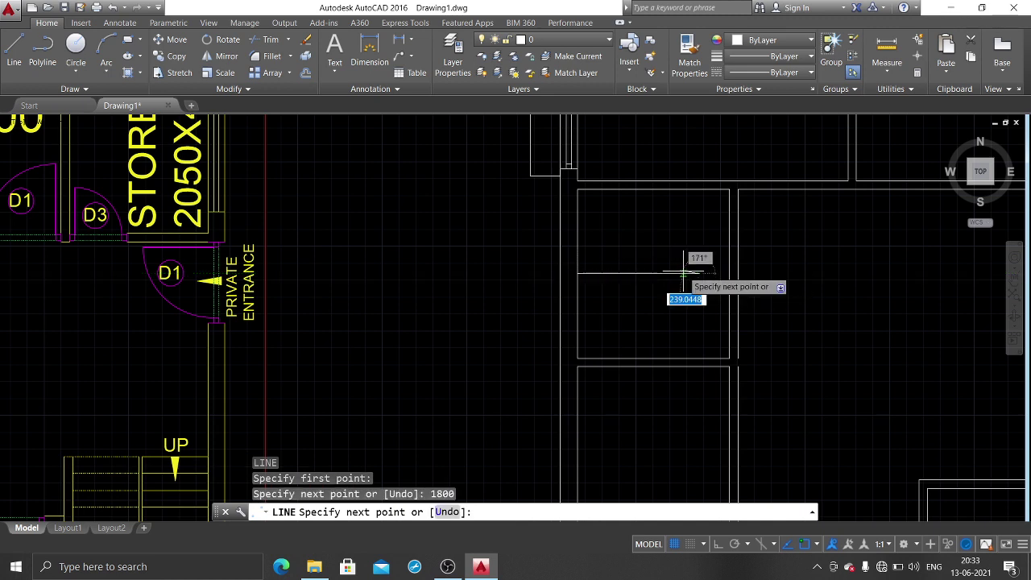
{"action": "key", "text": "Return"}
{"action": "scroll", "coordinate": [723, 273], "scroll_direction": "up", "scroll_amount": 4}
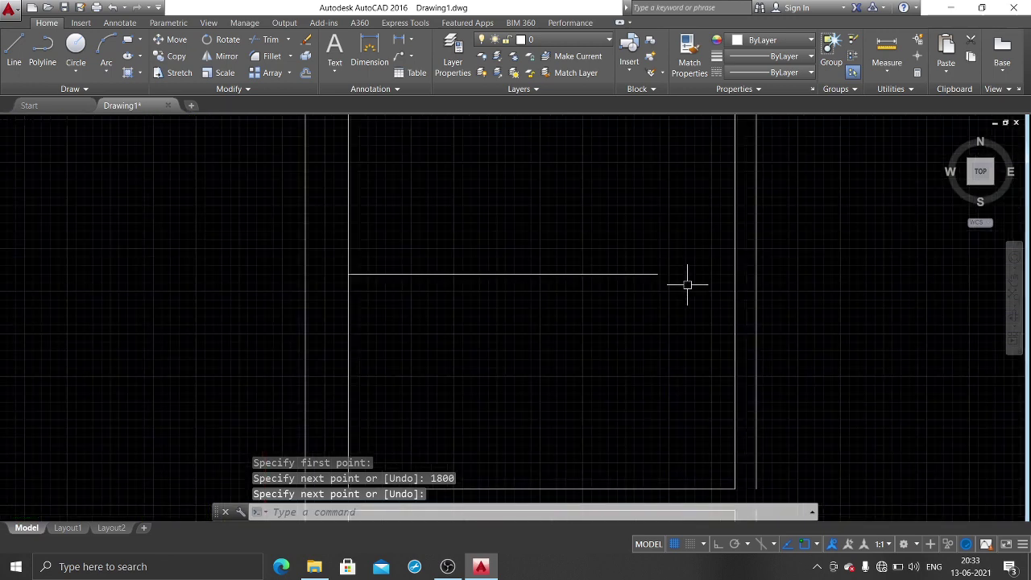
{"action": "scroll", "coordinate": [660, 212], "scroll_direction": "down", "scroll_amount": 2}
{"action": "type", "text": "0"}
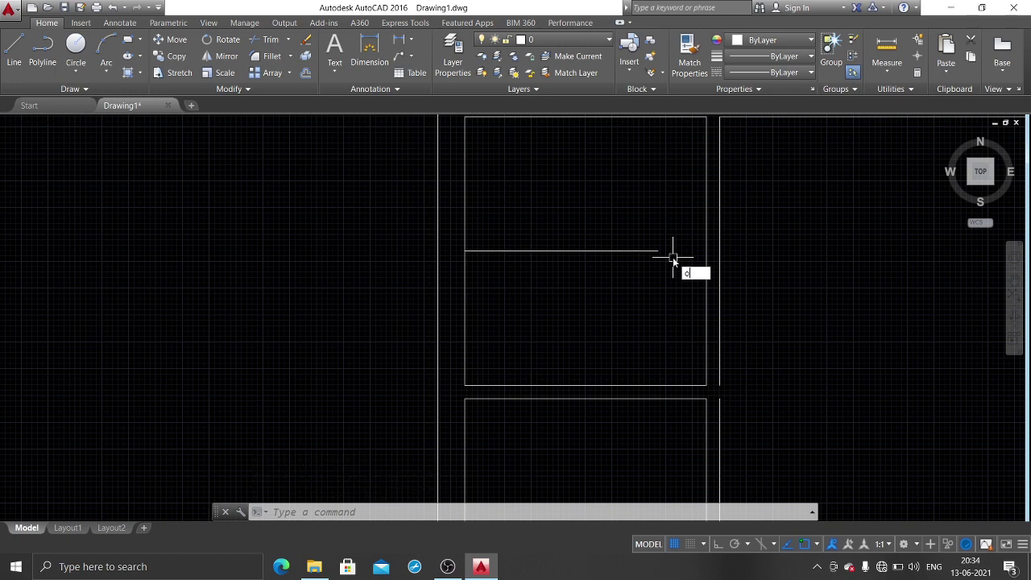
Step: Offset the partition line 62.5 above and 62.5 below
{"action": "key", "text": "Return"}
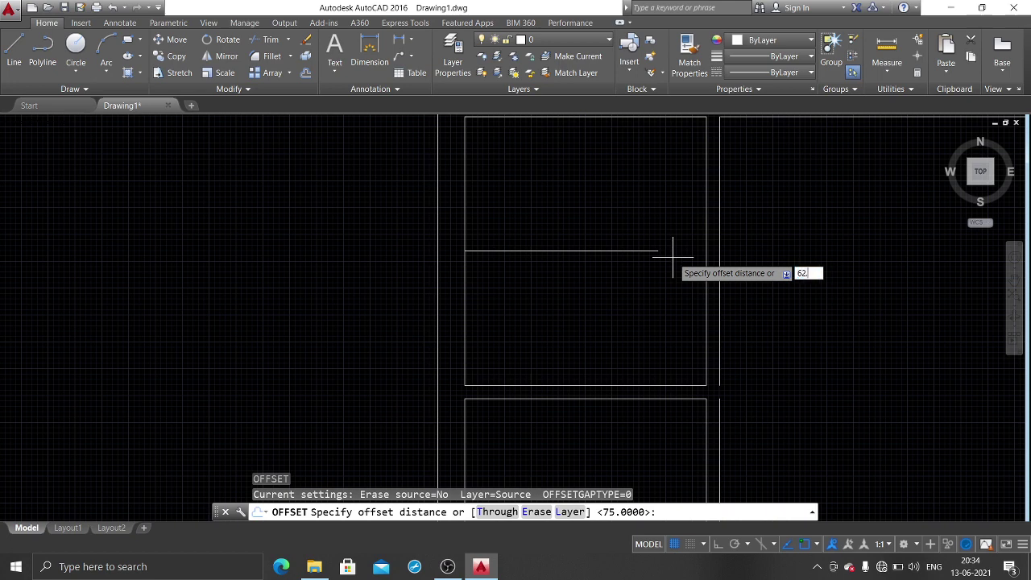
{"action": "key", "text": "Return"}
{"action": "left_click", "coordinate": [649, 250]}
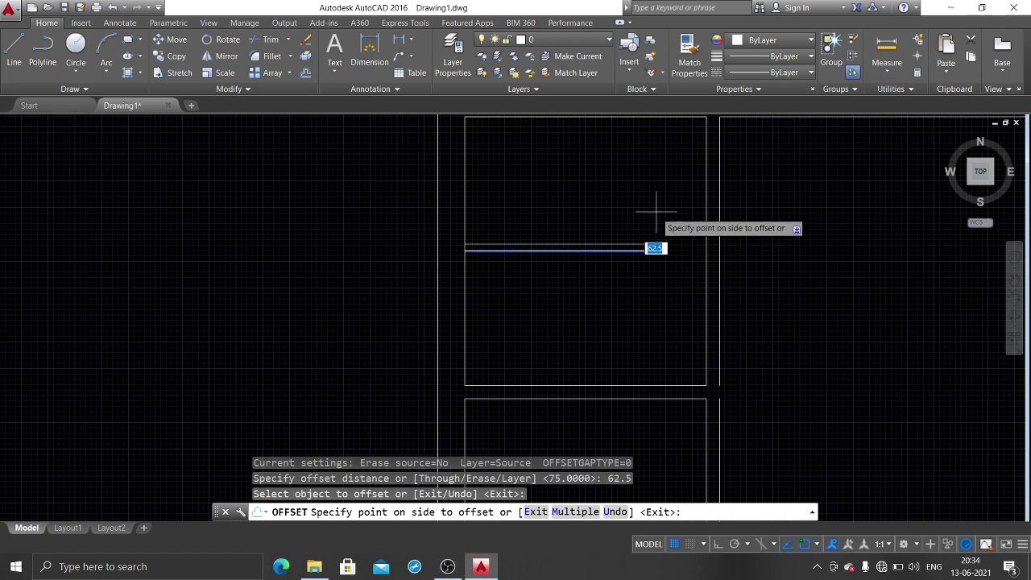
{"action": "left_click", "coordinate": [661, 213]}
{"action": "left_click", "coordinate": [651, 251]}
{"action": "left_click", "coordinate": [654, 298]}
{"action": "key", "text": "Return"}
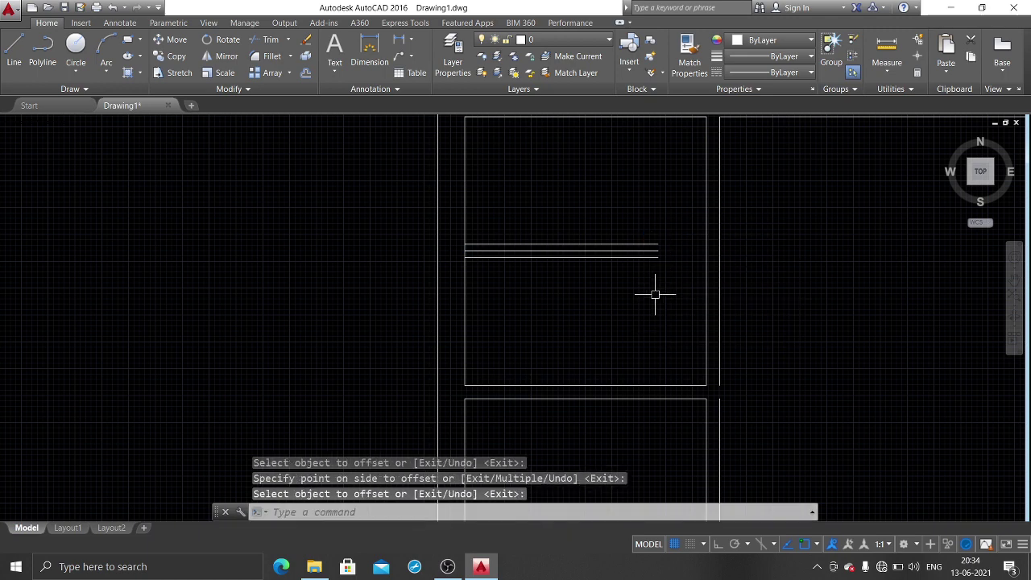
Step: Delete the middle line and close the stub's right end with a short line
{"action": "left_click", "coordinate": [652, 251]}
{"action": "key", "text": "Delete"}
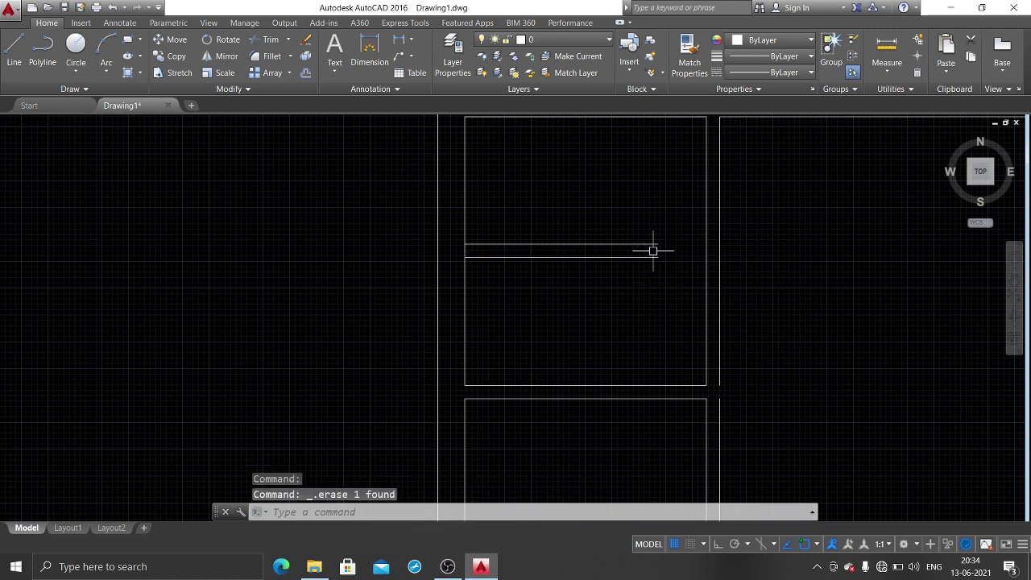
{"action": "key", "text": "Return"}
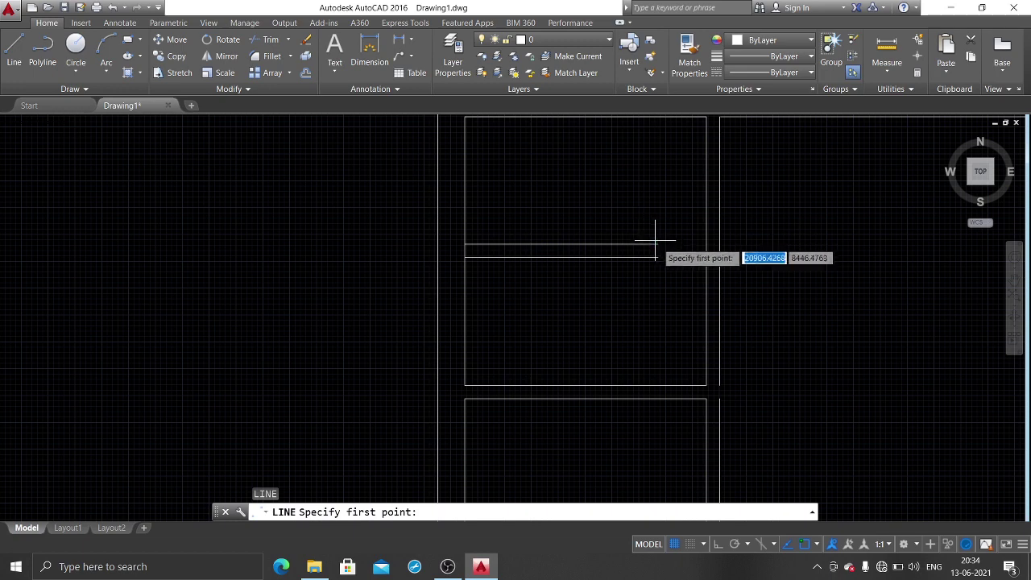
{"action": "left_click", "coordinate": [658, 243]}
{"action": "left_click", "coordinate": [658, 257]}
{"action": "key", "text": "Return"}
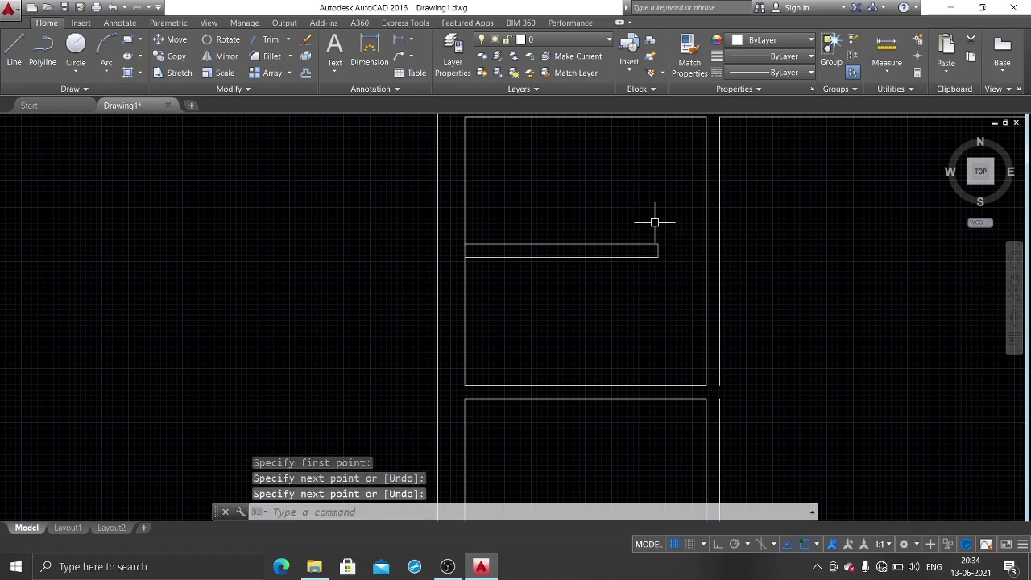
{"action": "type", "text": "tr"}
Step: Trim the stub's left end so it merges into the wall
{"action": "key", "text": "Return"}
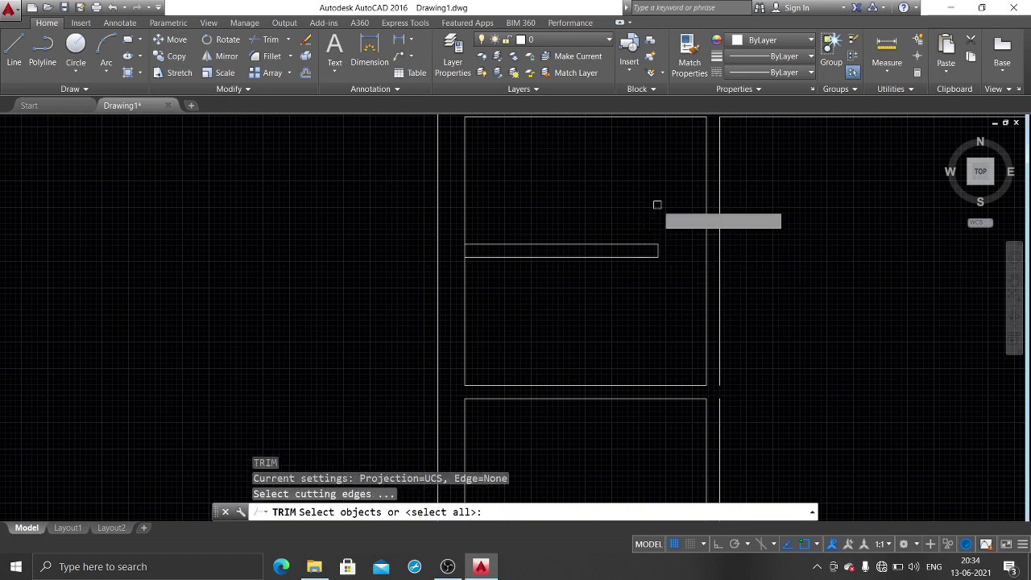
{"action": "key", "text": "Return"}
{"action": "scroll", "coordinate": [486, 248], "scroll_direction": "up", "scroll_amount": 4}
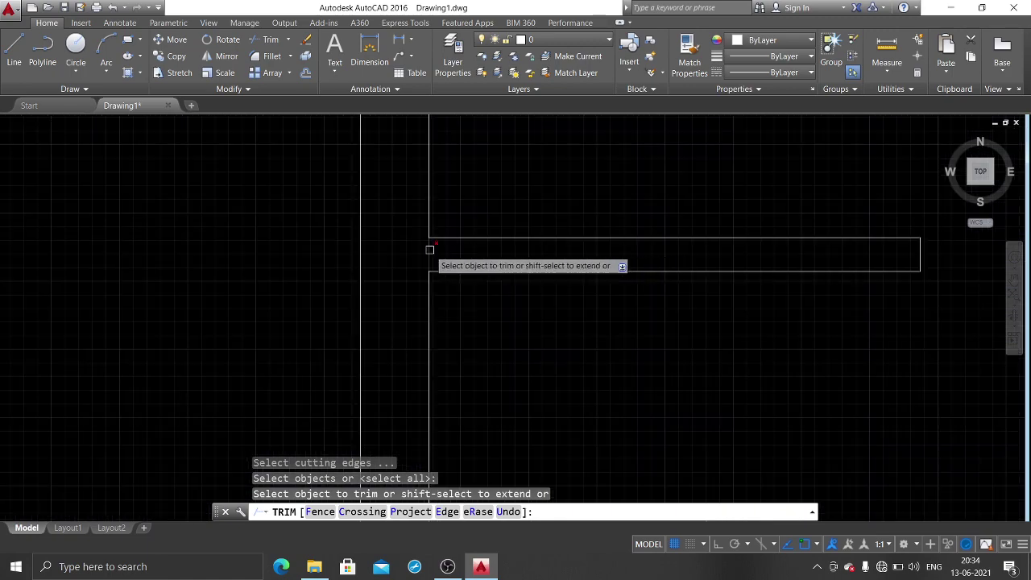
{"action": "left_click", "coordinate": [430, 256]}
{"action": "key", "text": "Return"}
{"action": "scroll", "coordinate": [561, 296], "scroll_direction": "down", "scroll_amount": 5}
{"action": "scroll", "coordinate": [647, 332], "scroll_direction": "down", "scroll_amount": 2}
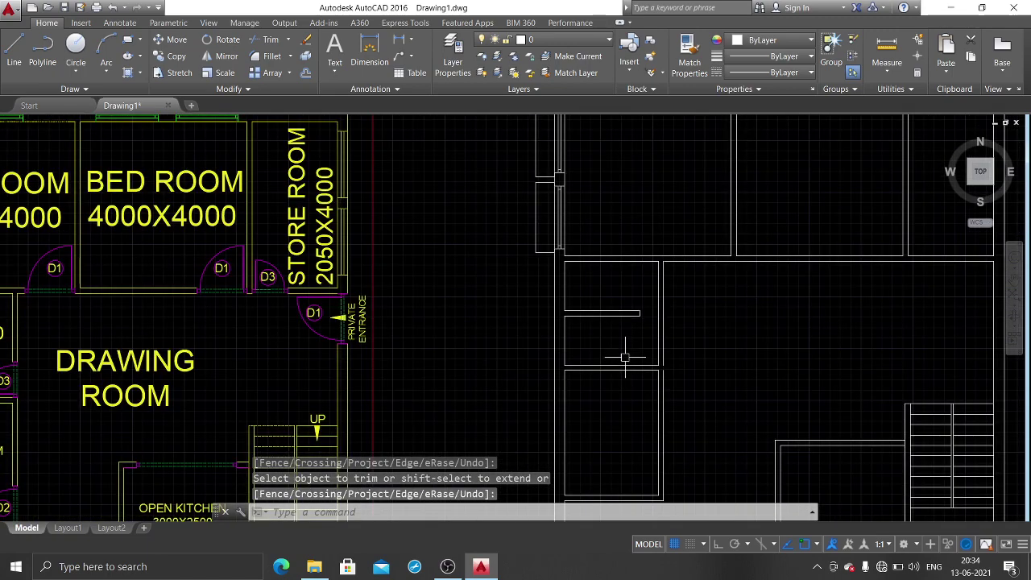
{"action": "middle_click_drag", "start_coordinate": [647, 316], "coordinate": [598, 284]}
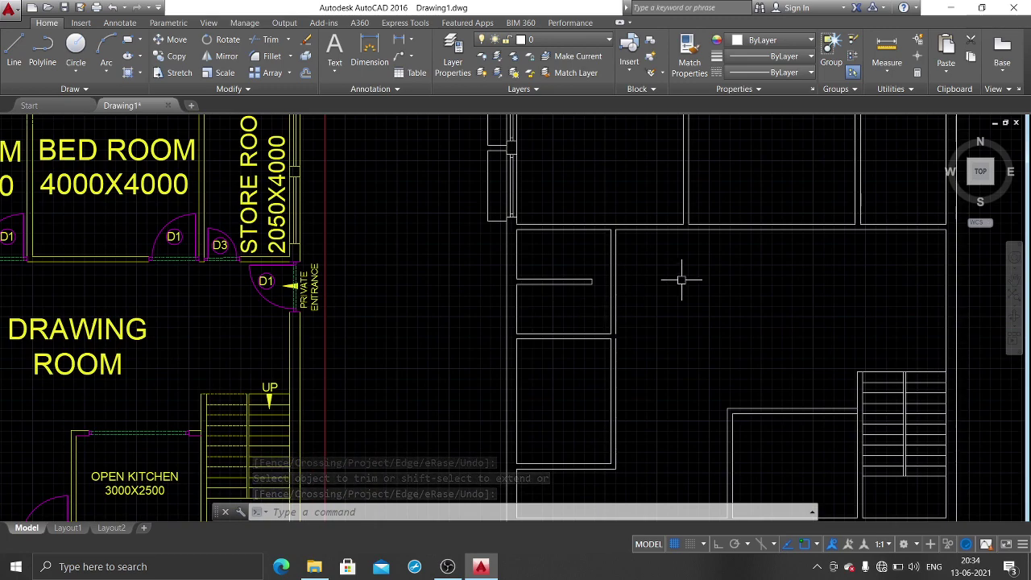
Step: Draw a short vertical mark line across the wall thickness at the corner
{"action": "scroll", "coordinate": [683, 280], "scroll_direction": "down", "scroll_amount": 2}
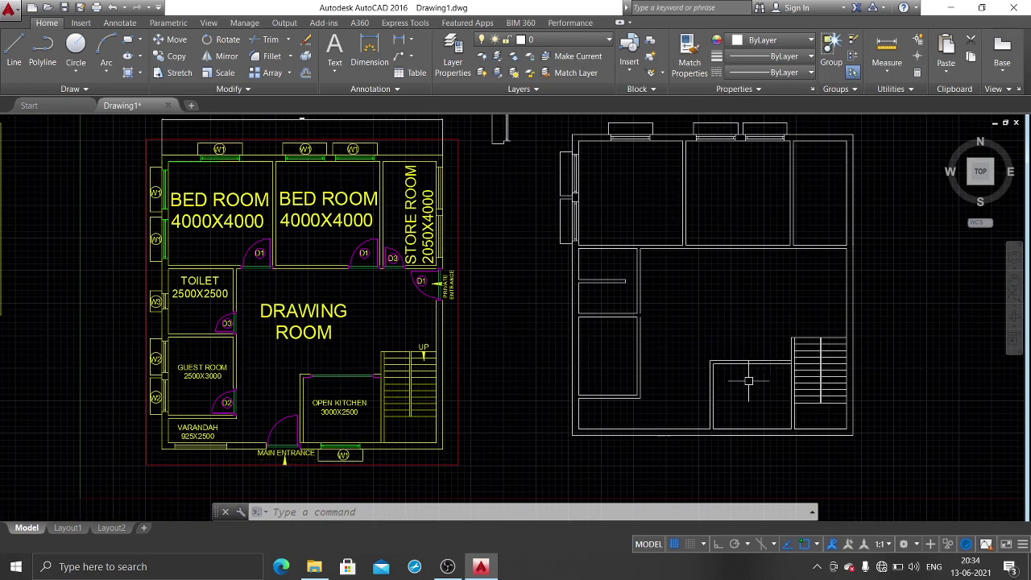
{"action": "middle_click_drag", "start_coordinate": [750, 291], "coordinate": [710, 327]}
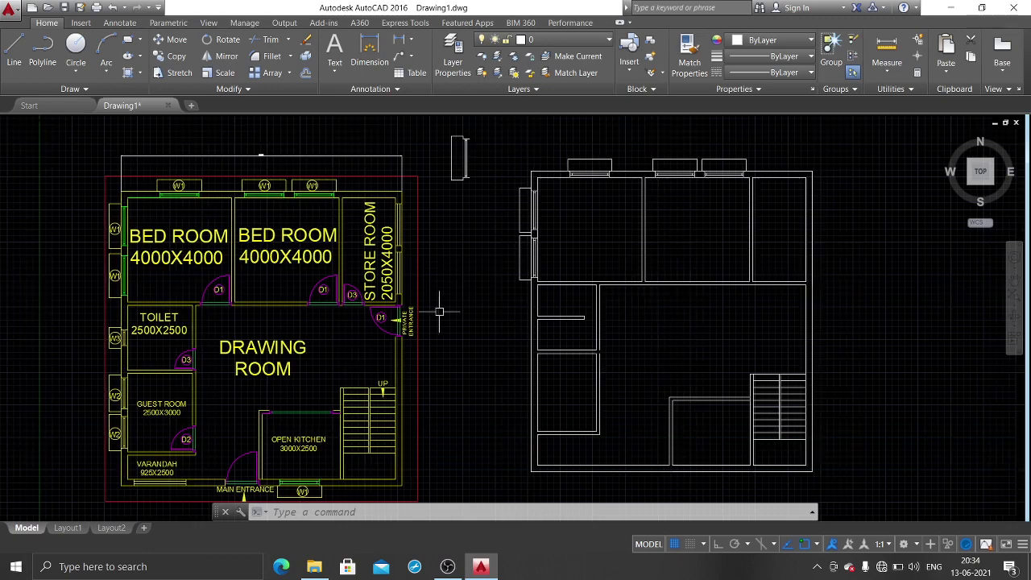
{"action": "middle_click_drag", "start_coordinate": [328, 279], "coordinate": [742, 256]}
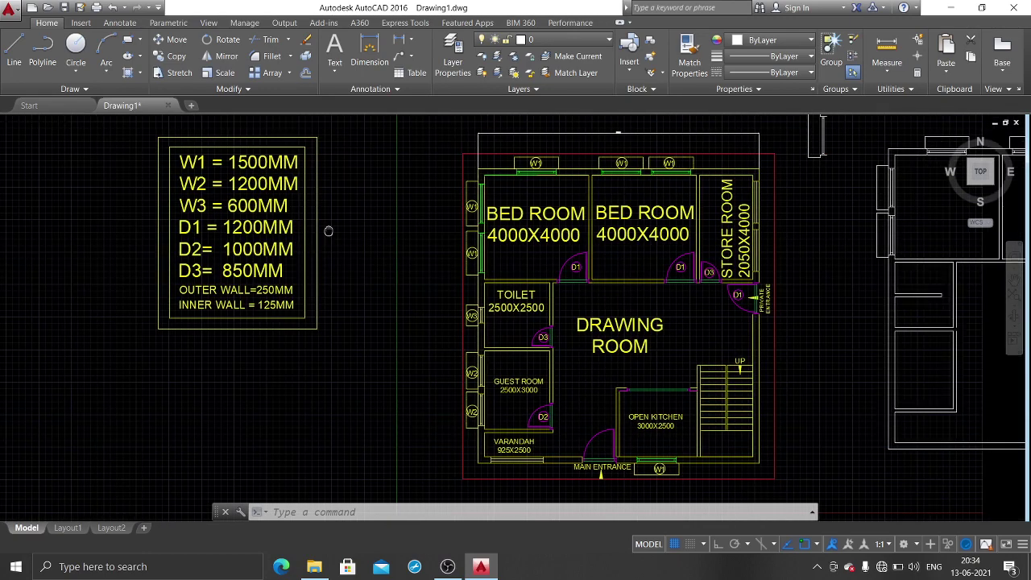
{"action": "middle_click_drag", "start_coordinate": [1023, 286], "coordinate": [722, 284]}
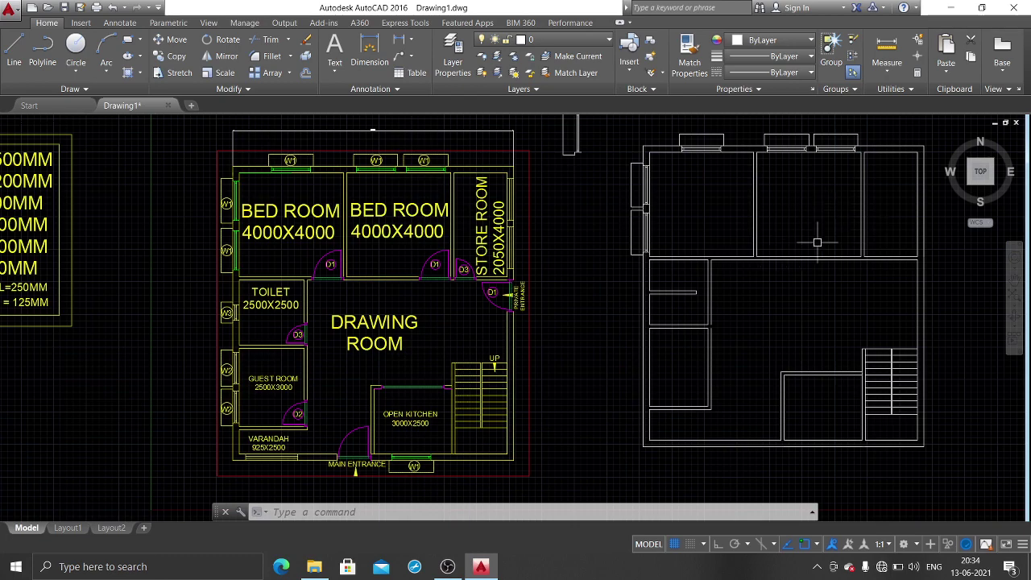
{"action": "scroll", "coordinate": [657, 243], "scroll_direction": "up", "scroll_amount": 3}
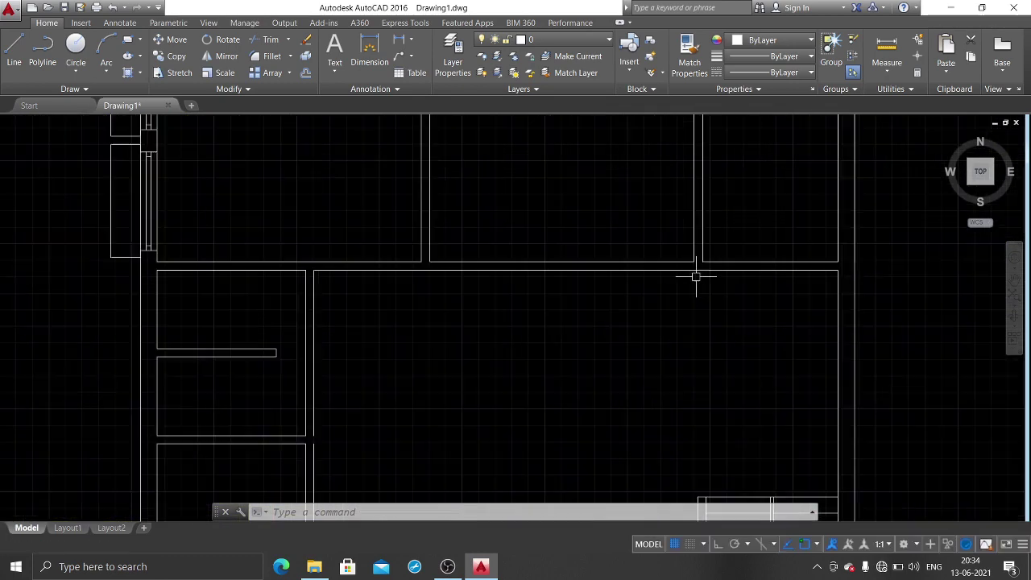
{"action": "scroll", "coordinate": [691, 269], "scroll_direction": "up", "scroll_amount": 2}
{"action": "type", "text": "l"}
{"action": "key", "text": "Return"}
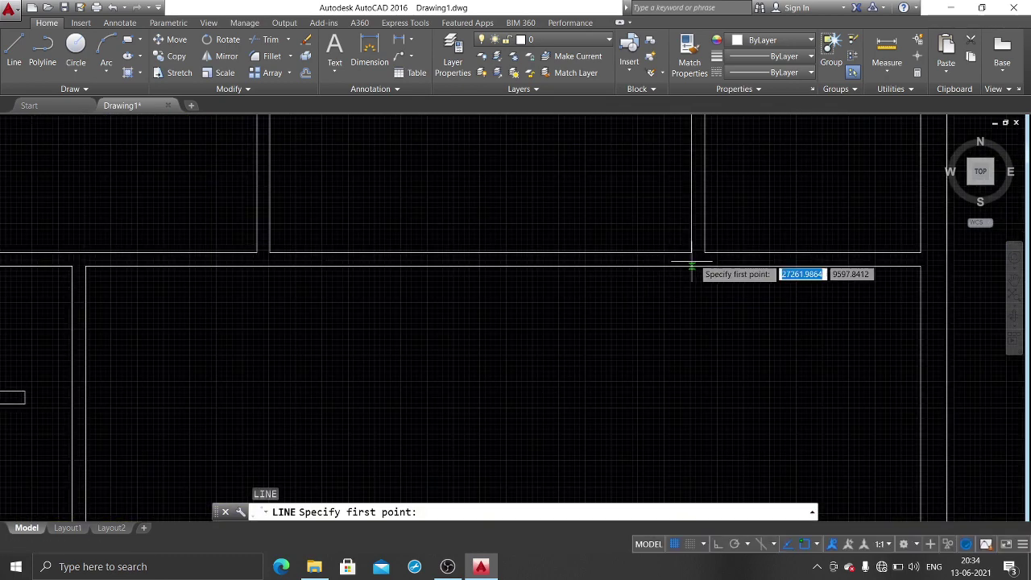
{"action": "left_click", "coordinate": [691, 252]}
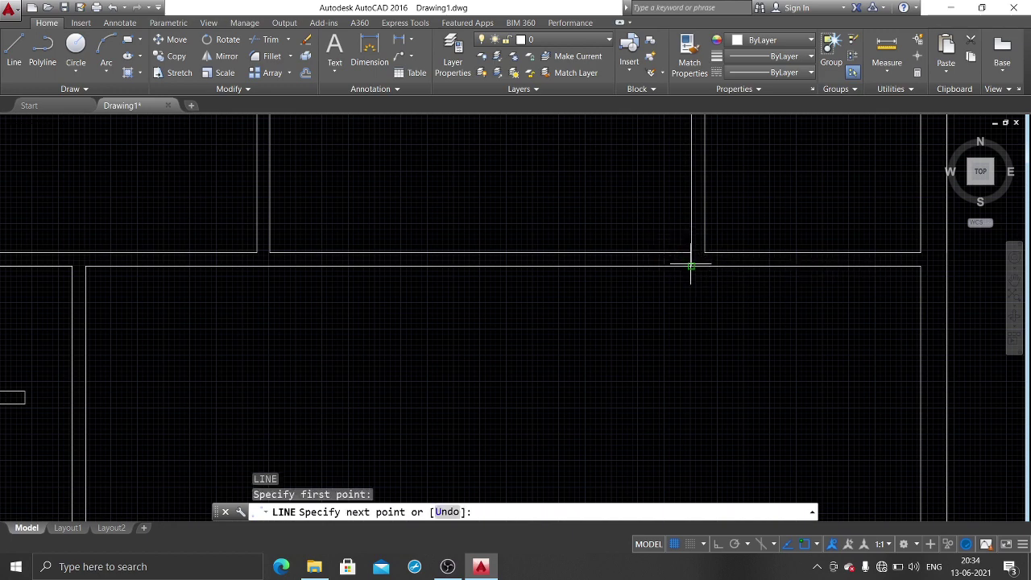
{"action": "left_click", "coordinate": [691, 266]}
{"action": "key", "text": "Return"}
Step: Offset the mark line 1200 to the left
{"action": "type", "text": "o"}
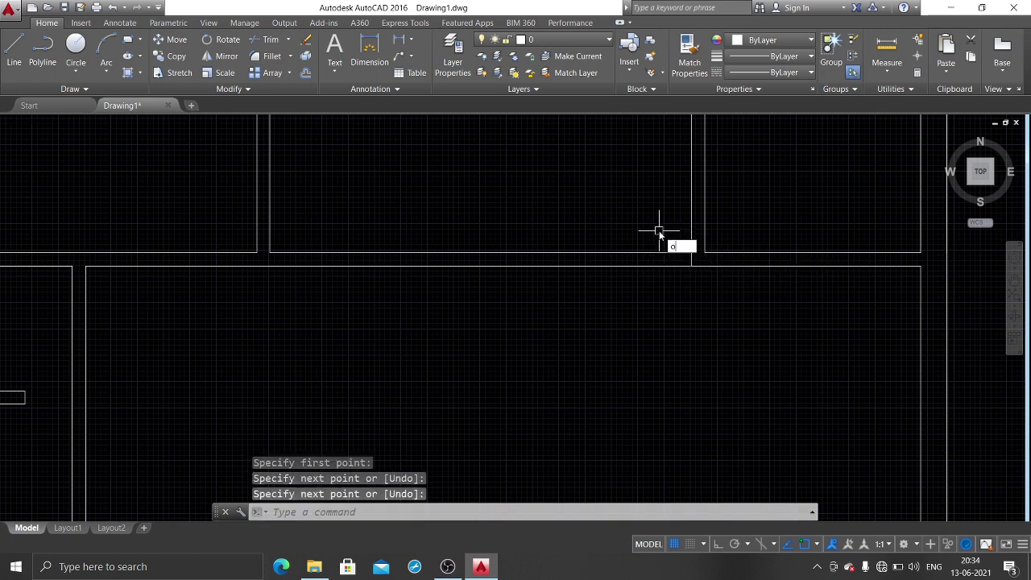
{"action": "key", "text": "Return"}
{"action": "type", "text": "1200"}
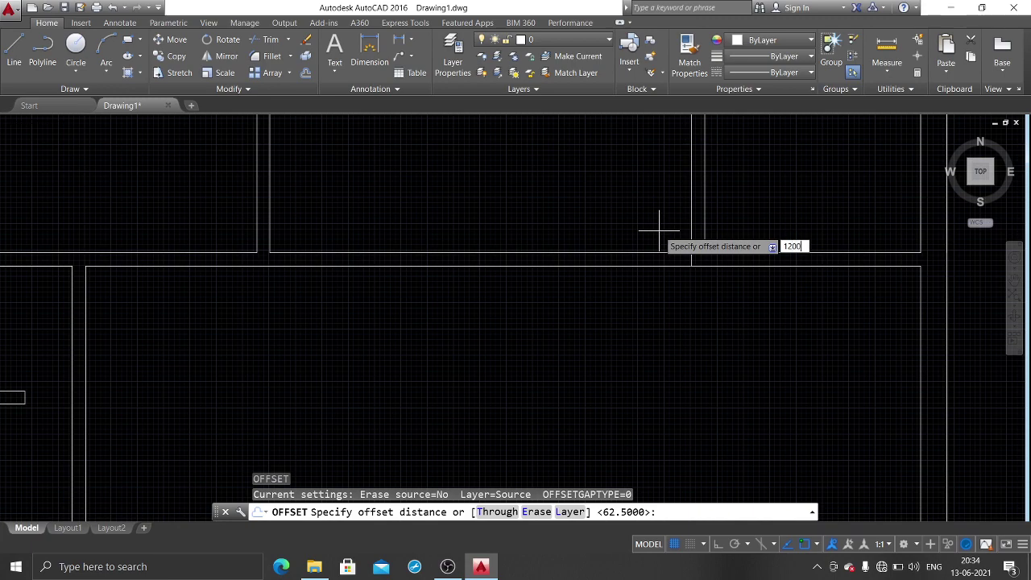
{"action": "key", "text": "Return"}
{"action": "scroll", "coordinate": [693, 236], "scroll_direction": "up", "scroll_amount": 2}
{"action": "scroll", "coordinate": [692, 236], "scroll_direction": "up", "scroll_amount": 2}
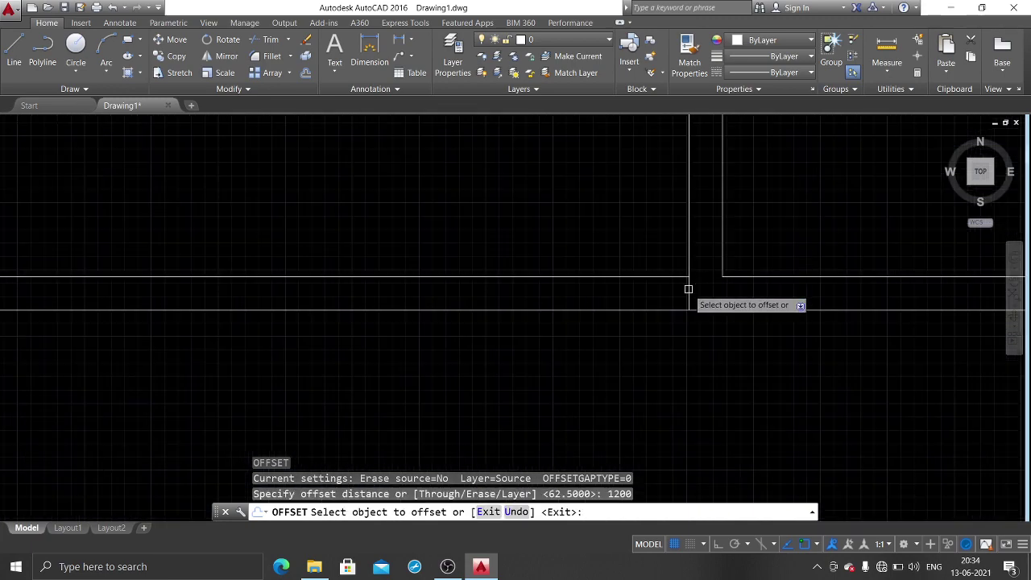
{"action": "left_click", "coordinate": [688, 289]}
{"action": "left_click", "coordinate": [494, 395]}
{"action": "key", "text": "Return"}
Step: Trim the wall lines between the two marks to open the doorway
{"action": "type", "text": "l"}
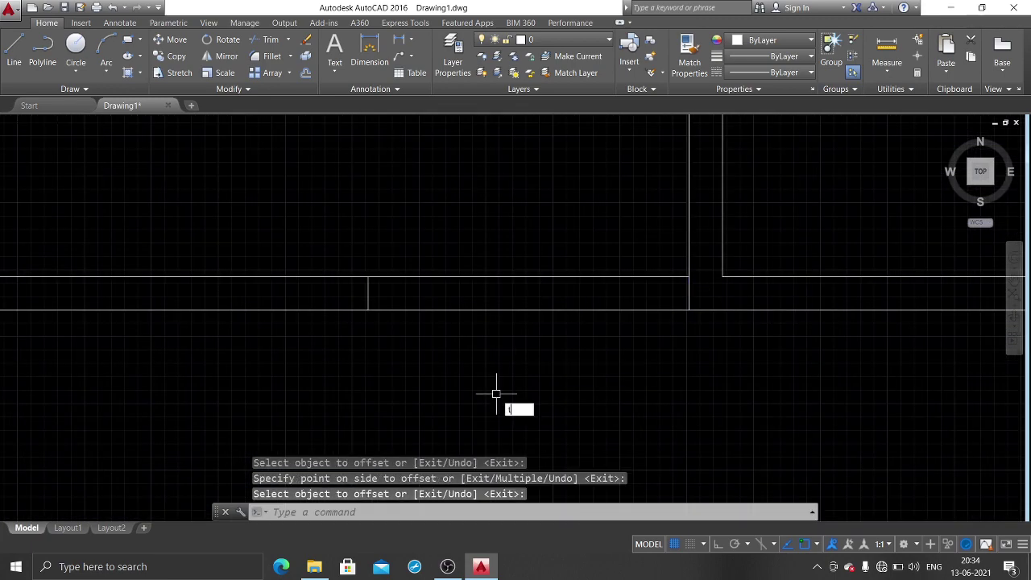
{"action": "type", "text": "r"}
{"action": "key", "text": "Return"}
{"action": "key", "text": "Return"}
{"action": "left_click", "coordinate": [638, 201]}
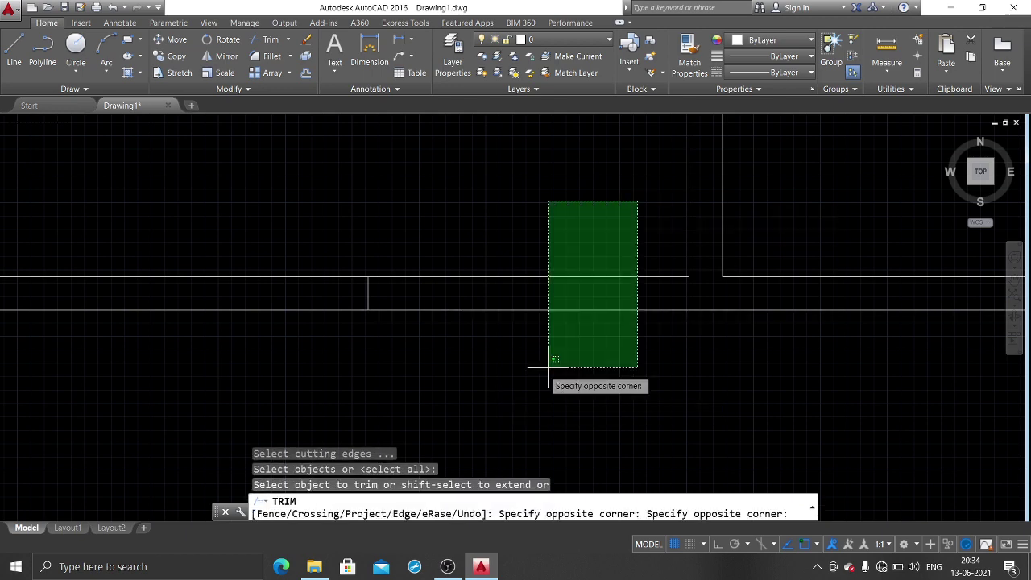
{"action": "left_click", "coordinate": [548, 368]}
{"action": "scroll", "coordinate": [522, 375], "scroll_direction": "down", "scroll_amount": 4}
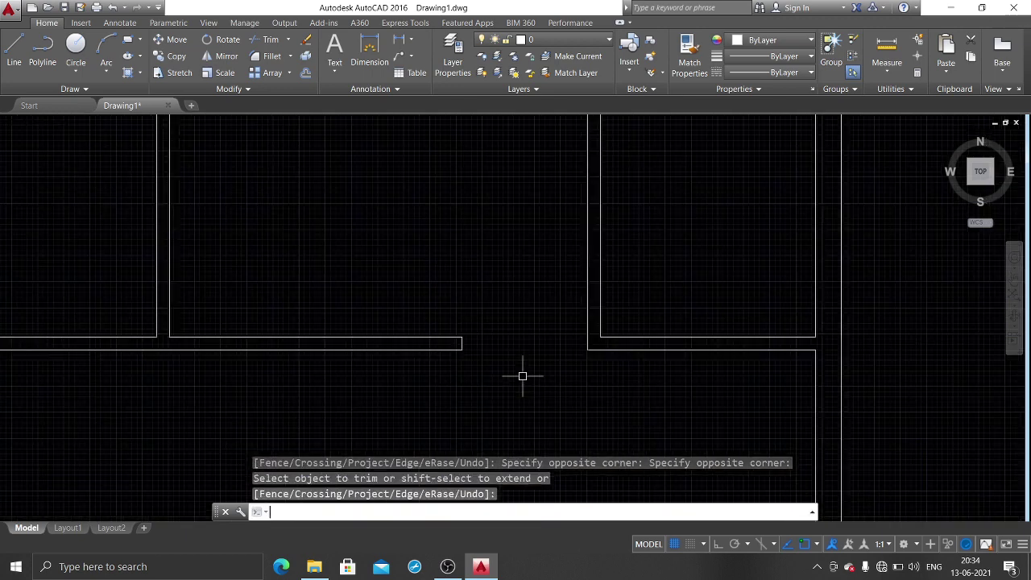
{"action": "middle_click_drag", "start_coordinate": [522, 373], "coordinate": [547, 306]}
{"action": "key", "text": "Escape"}
{"action": "key", "text": "Escape"}
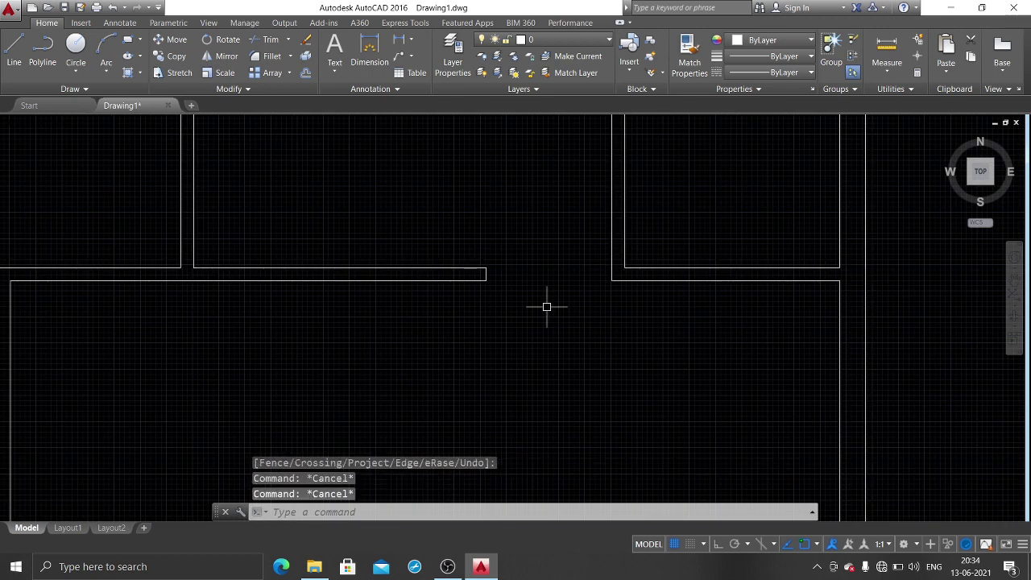
Step: Draw a 75 × 75 square with RECTANG inside the large room
{"action": "type", "text": "rec"}
{"action": "key", "text": "Escape"}
{"action": "type", "text": "rec"}
{"action": "key", "text": "Return"}
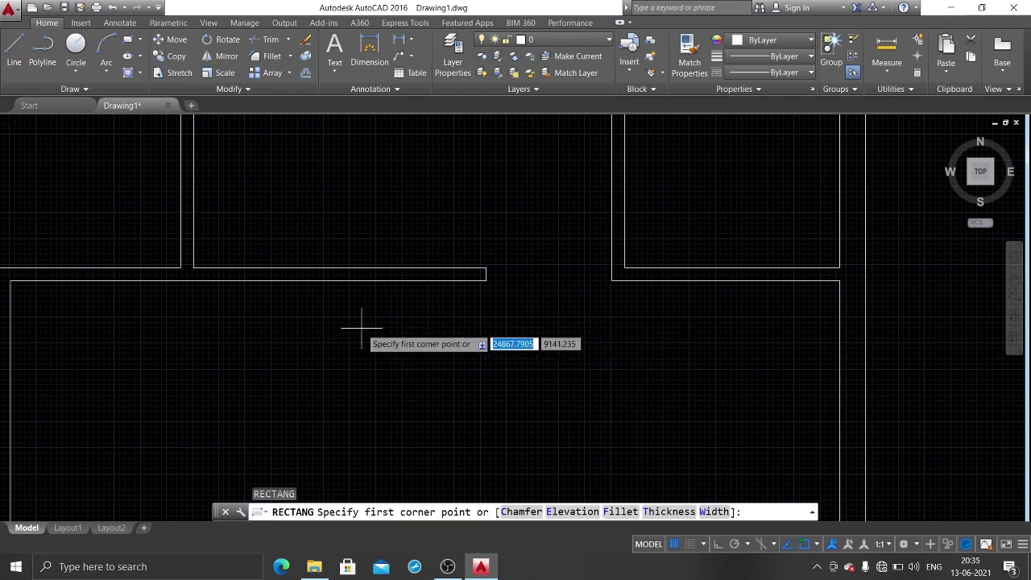
{"action": "left_click", "coordinate": [361, 328]}
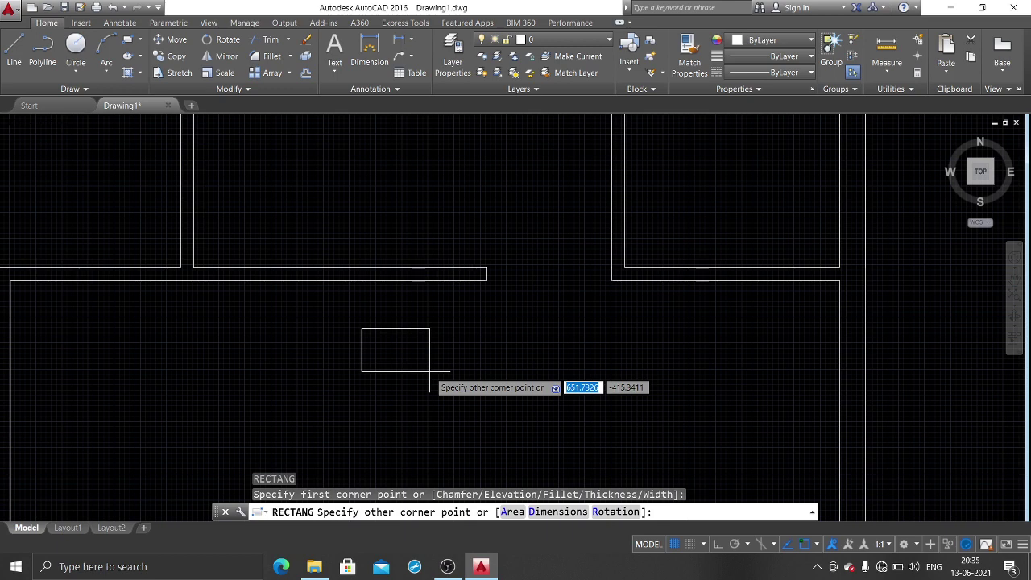
{"action": "type", "text": "75"}
{"action": "key", "text": "Tab"}
{"action": "type", "text": "75"}
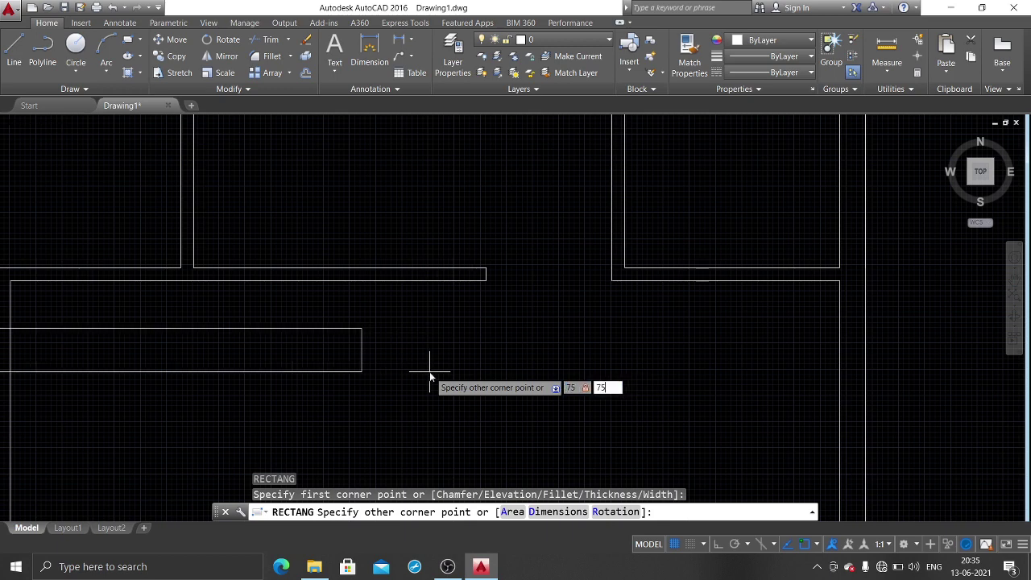
{"action": "key", "text": "Return"}
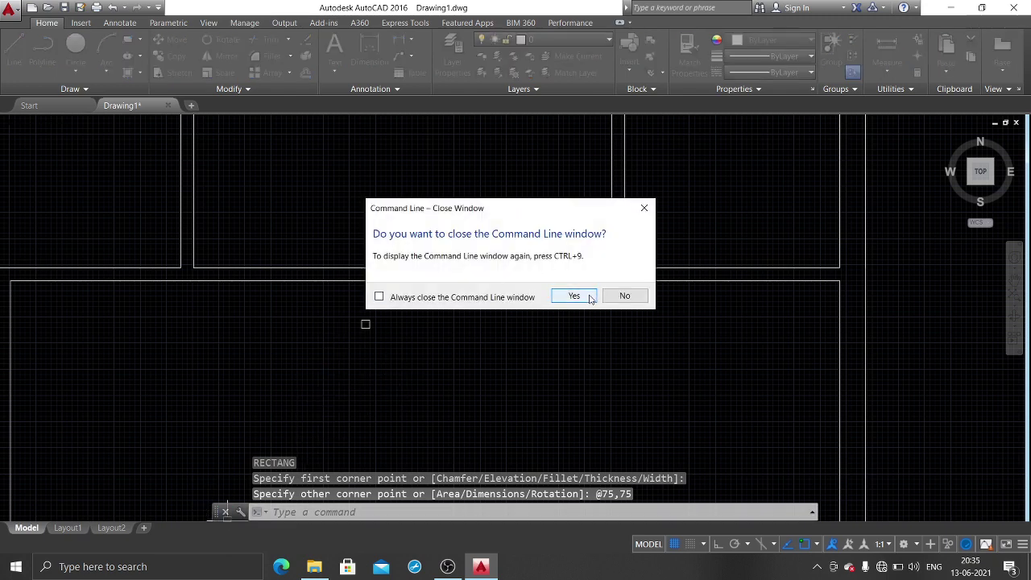
Step: Confirm closing the command line window and select the square for copying
{"action": "left_click", "coordinate": [574, 295]}
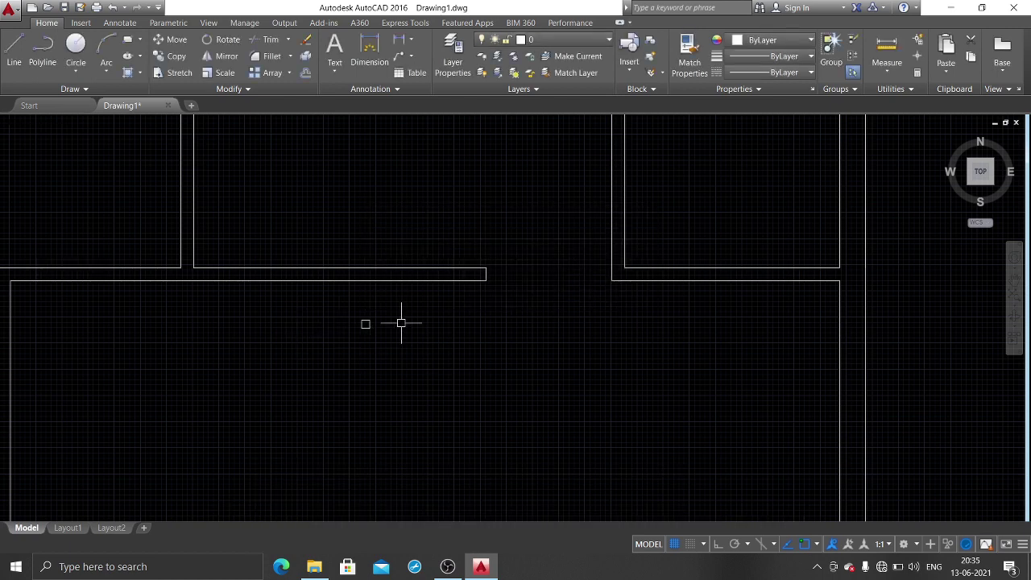
{"action": "type", "text": "co"}
{"action": "key", "text": "Return"}
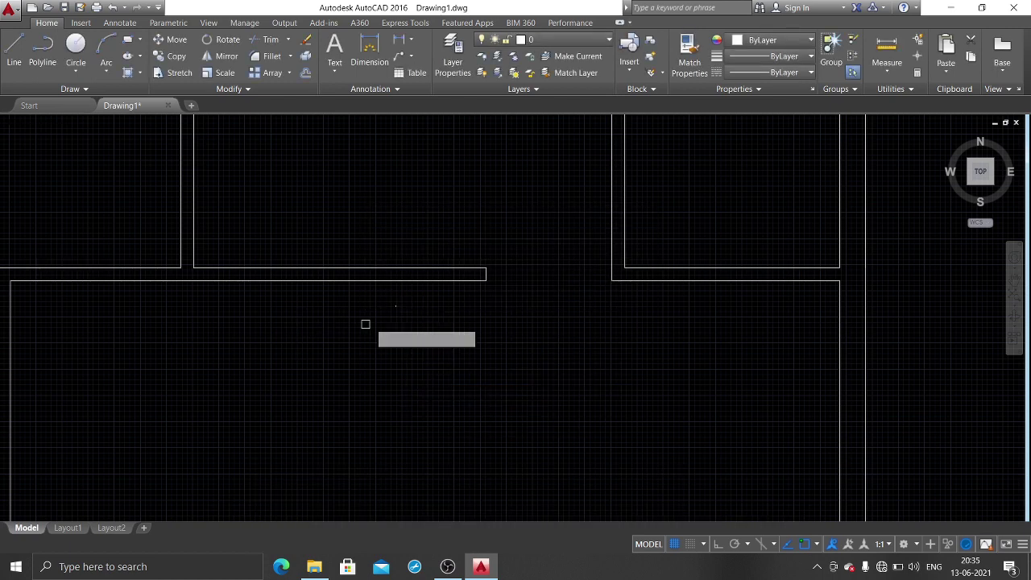
{"action": "left_click", "coordinate": [365, 324]}
{"action": "key", "text": "Return"}
{"action": "scroll", "coordinate": [368, 346], "scroll_direction": "up", "scroll_amount": 4}
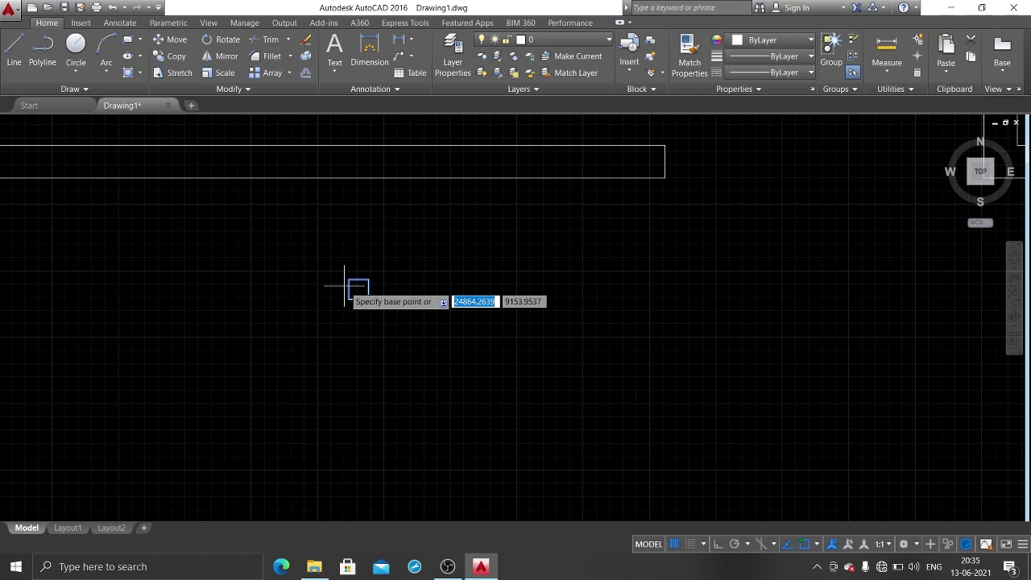
Step: Copy the 75 square to the wall end, then again against the right wall
{"action": "left_click", "coordinate": [347, 287]}
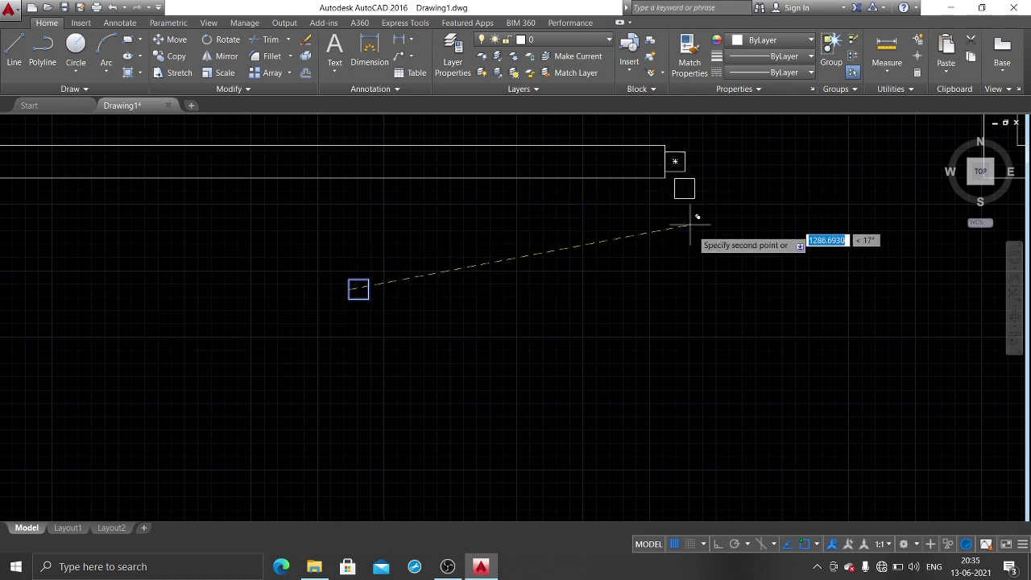
{"action": "left_click", "coordinate": [699, 256]}
{"action": "middle_click_drag", "start_coordinate": [653, 186], "coordinate": [281, 311]}
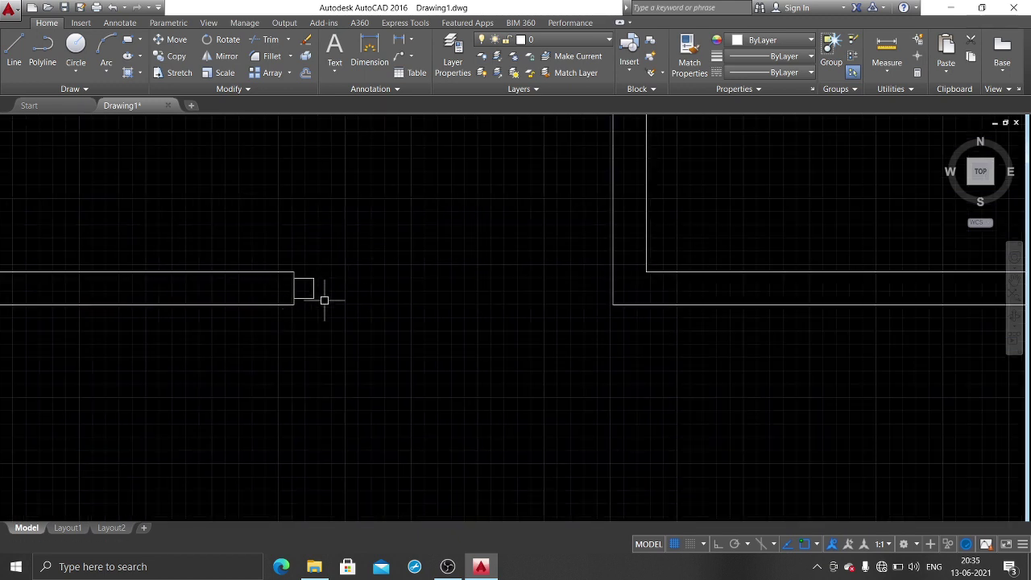
{"action": "type", "text": "co"}
{"action": "key", "text": "Return"}
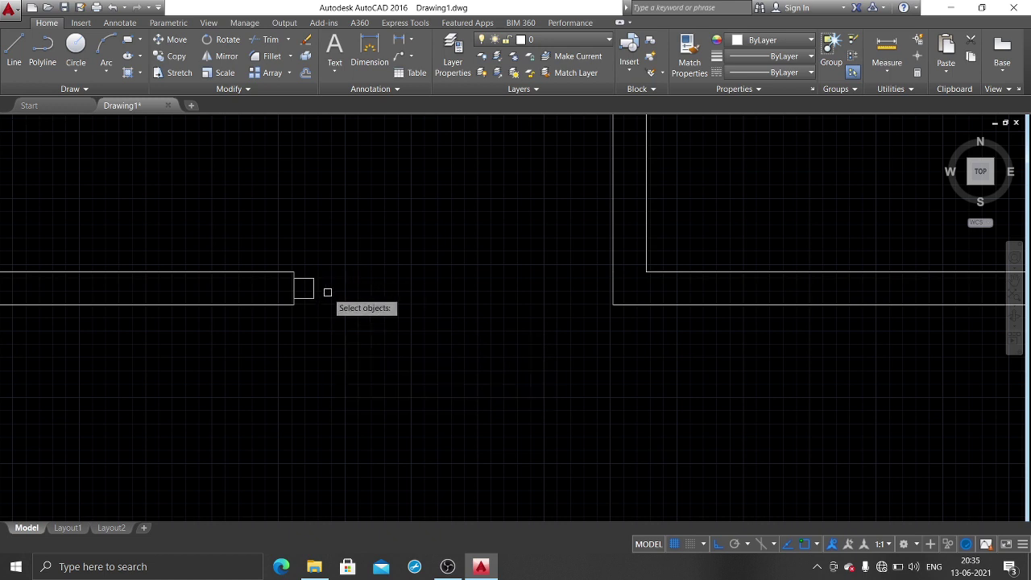
{"action": "left_click", "coordinate": [304, 287]}
{"action": "key", "text": "Return"}
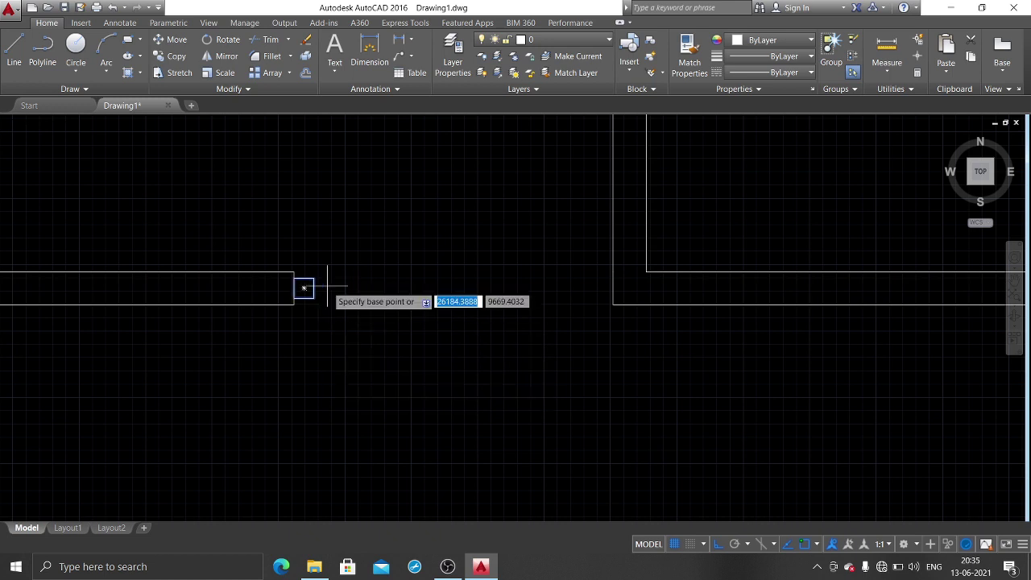
{"action": "left_click", "coordinate": [313, 288]}
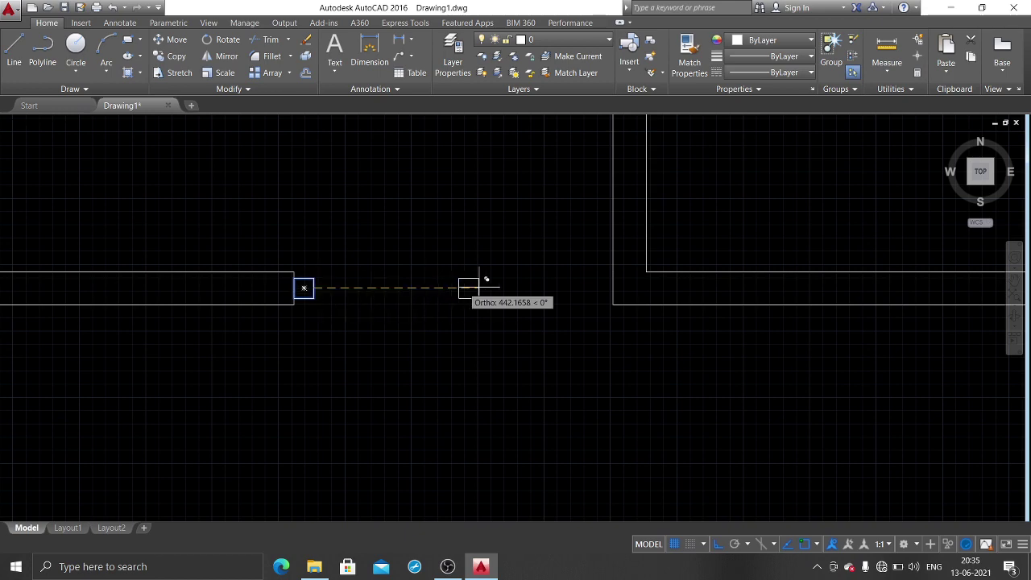
{"action": "left_click", "coordinate": [612, 288]}
{"action": "key", "text": "Return"}
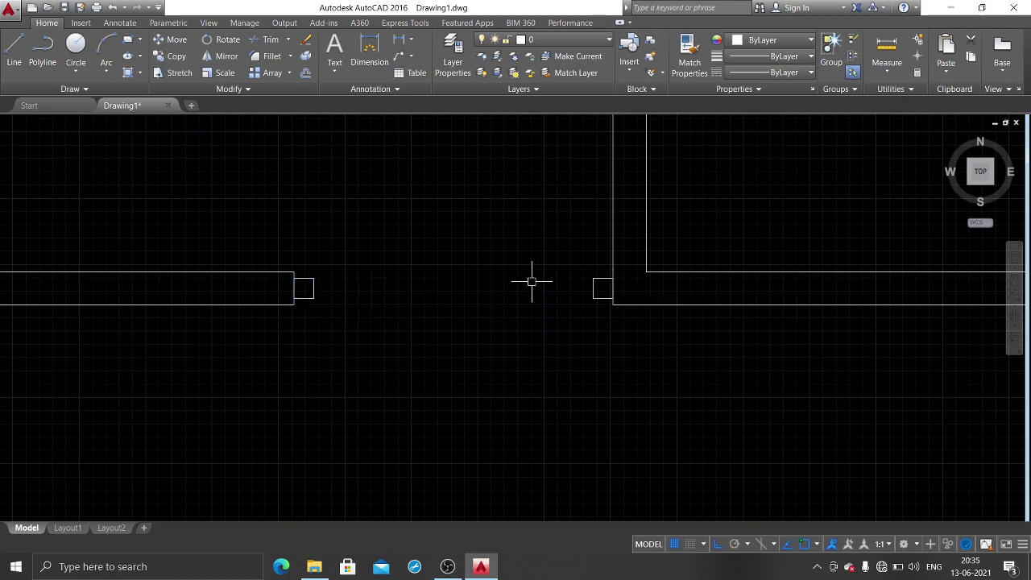
{"action": "middle_click_drag", "start_coordinate": [530, 279], "coordinate": [608, 344]}
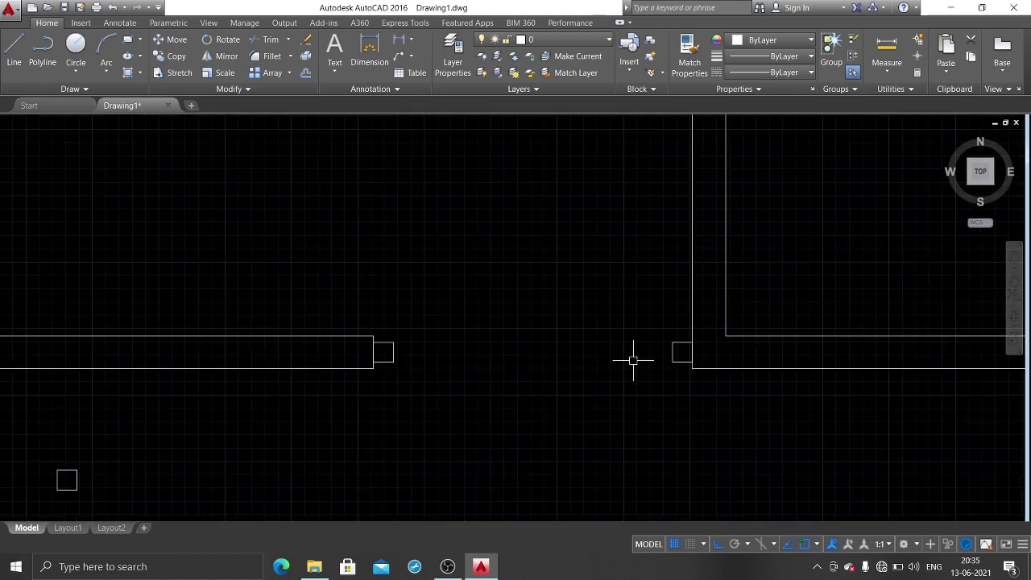
Step: From the corner square, draw the leaf edges: 1050 up, 15 left, 1000 down, 80 right
{"action": "type", "text": "l"}
{"action": "key", "text": "Return"}
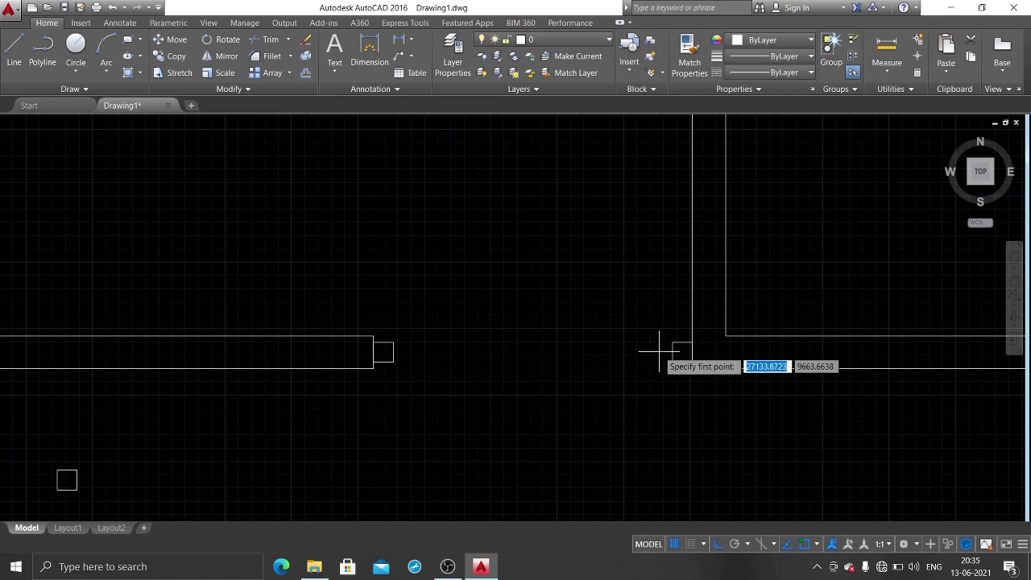
{"action": "left_click", "coordinate": [672, 343]}
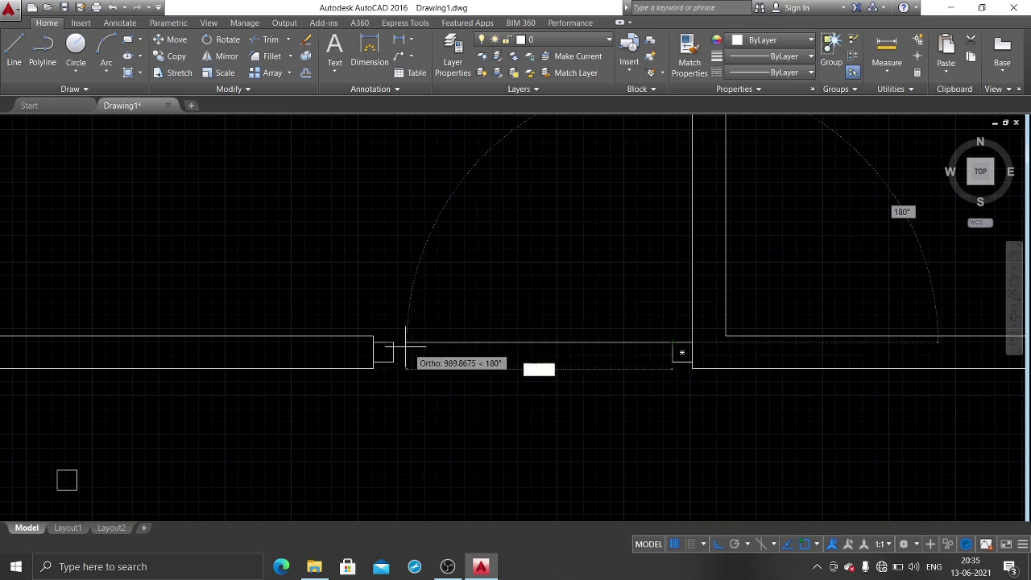
{"action": "mouse_move", "coordinate": [568, 236]}
{"action": "middle_mouse_down"}
{"action": "mouse_move", "coordinate": [649, 320]}
{"action": "mouse_move", "coordinate": [666, 244]}
{"action": "middle_mouse_up"}
{"action": "type", "text": "1050"}
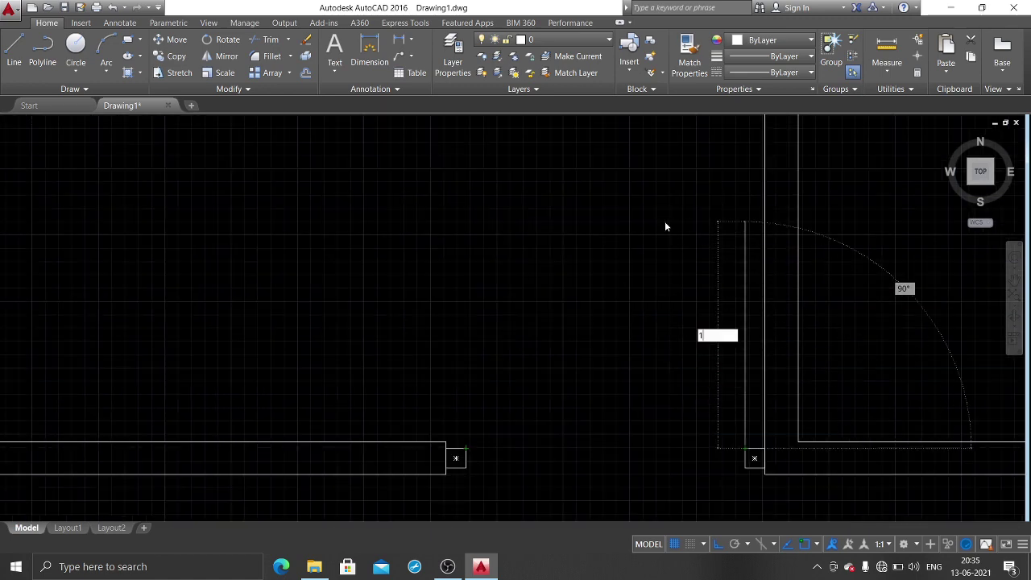
{"action": "key", "text": "Return"}
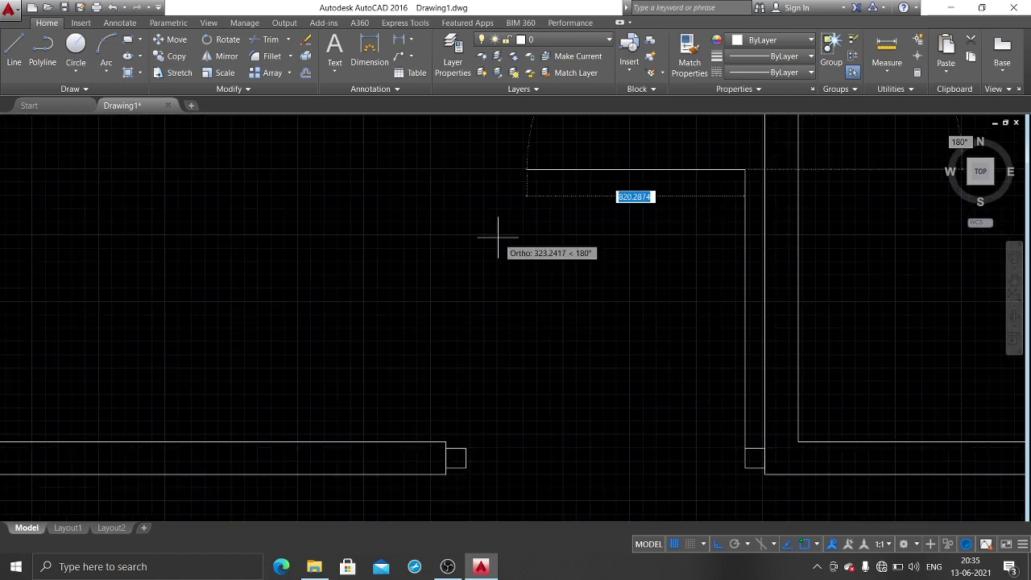
{"action": "type", "text": "15"}
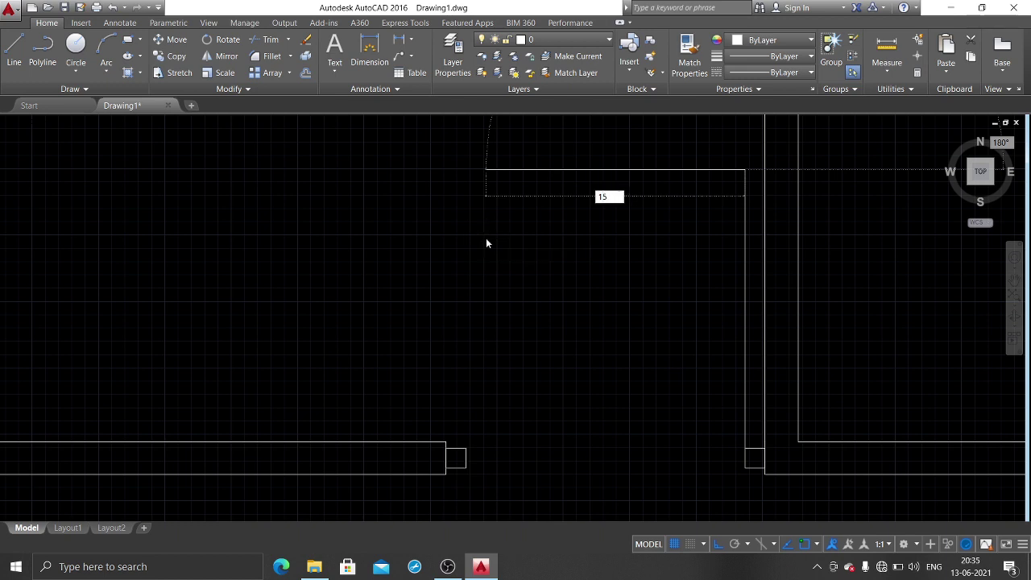
{"action": "key", "text": "Return"}
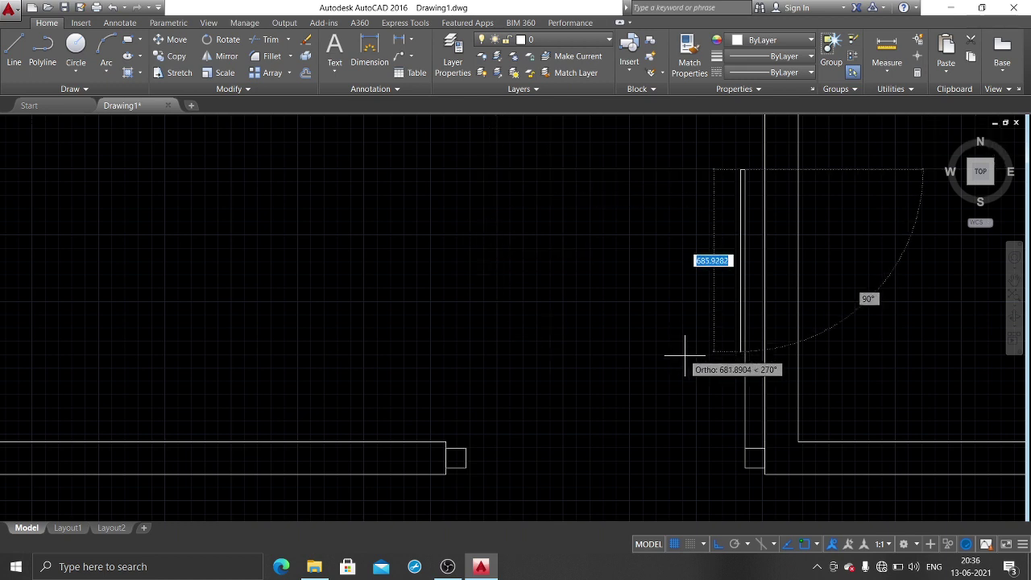
{"action": "type", "text": "1000"}
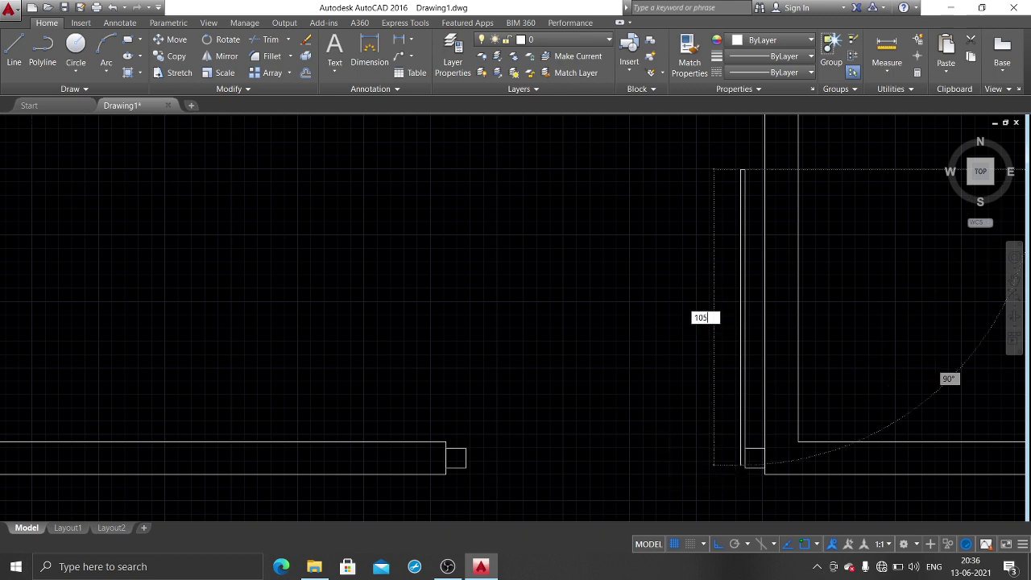
{"action": "key", "text": "Return"}
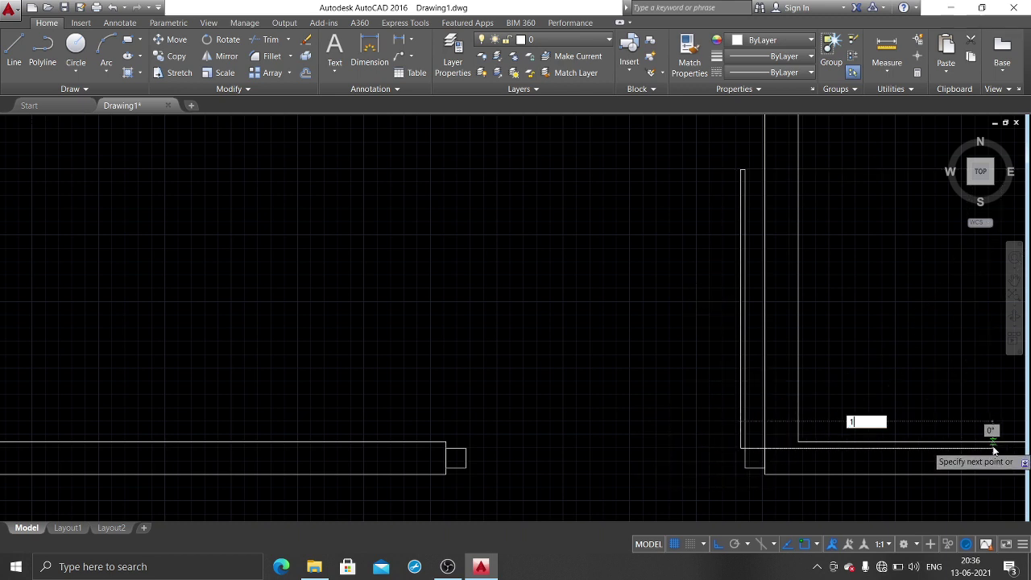
{"action": "type", "text": "80"}
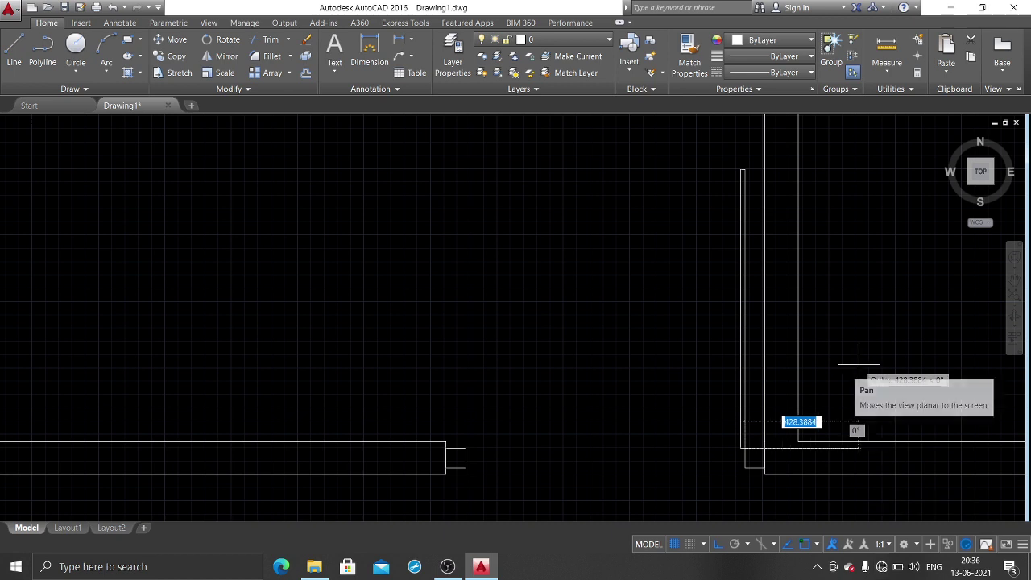
{"action": "key", "text": "Return"}
{"action": "key", "text": "Return"}
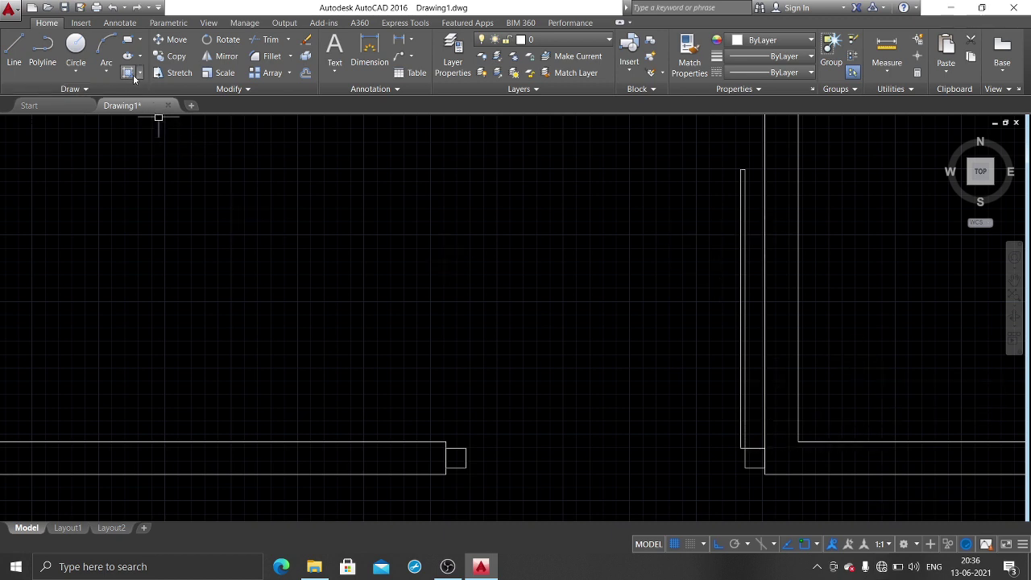
Step: Draw a 90° Start-End-Angle arc from the leaf's top to the left wall-end square
{"action": "left_click", "coordinate": [107, 73]}
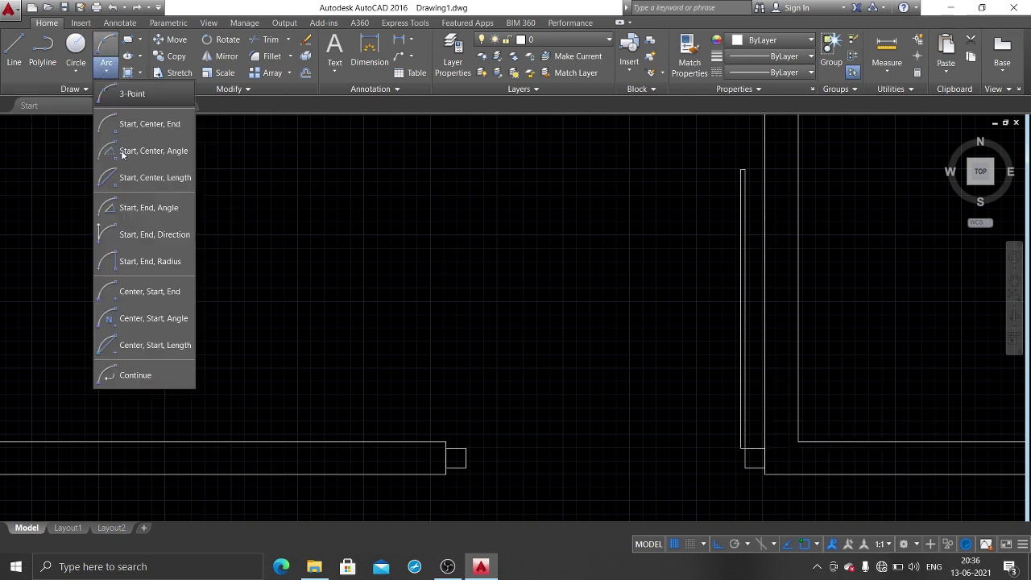
{"action": "left_click", "coordinate": [133, 207]}
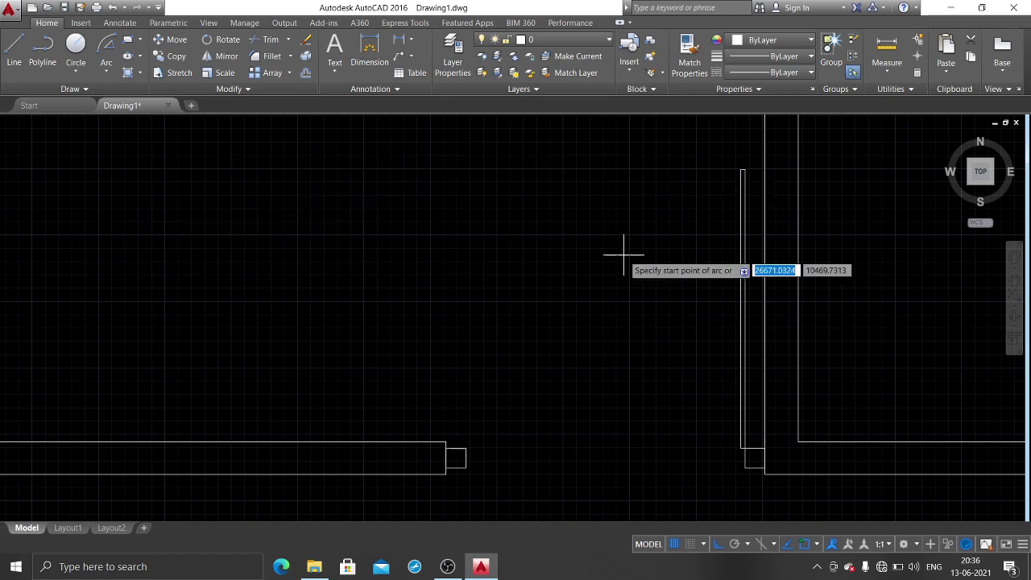
{"action": "scroll", "coordinate": [737, 163], "scroll_direction": "up", "scroll_amount": 2}
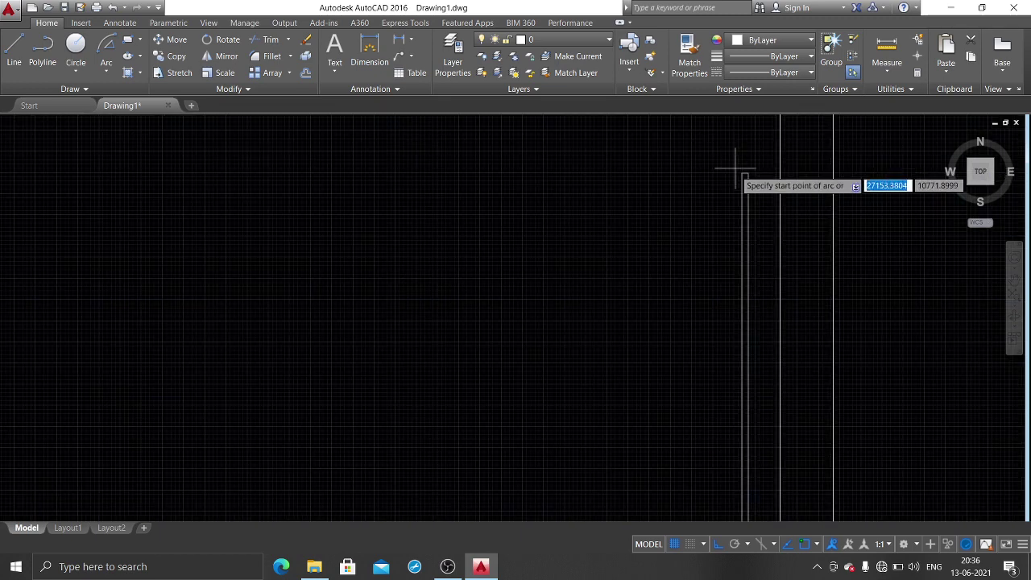
{"action": "left_click", "coordinate": [746, 173]}
{"action": "scroll", "coordinate": [713, 175], "scroll_direction": "down", "scroll_amount": 2}
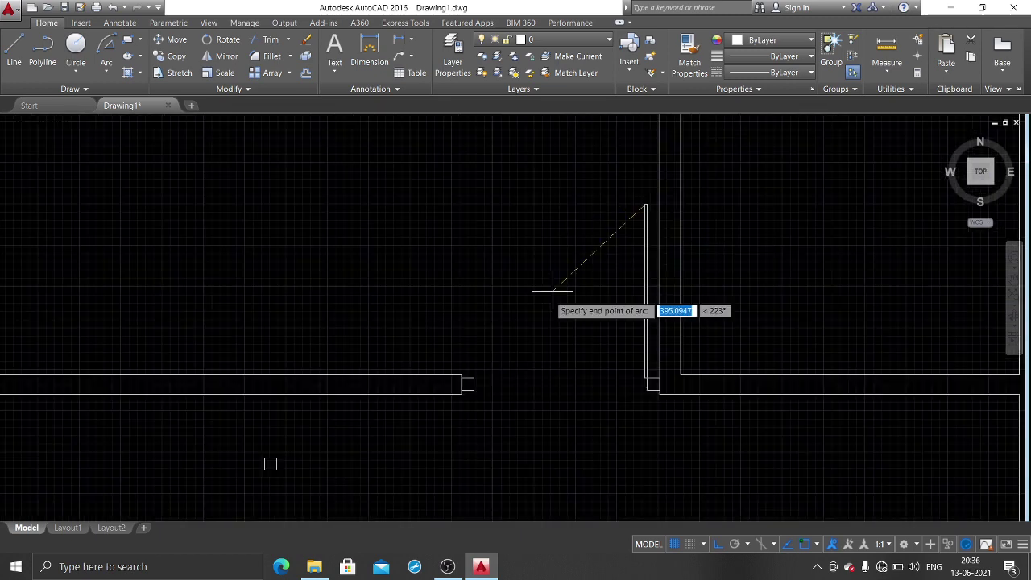
{"action": "left_click", "coordinate": [467, 383]}
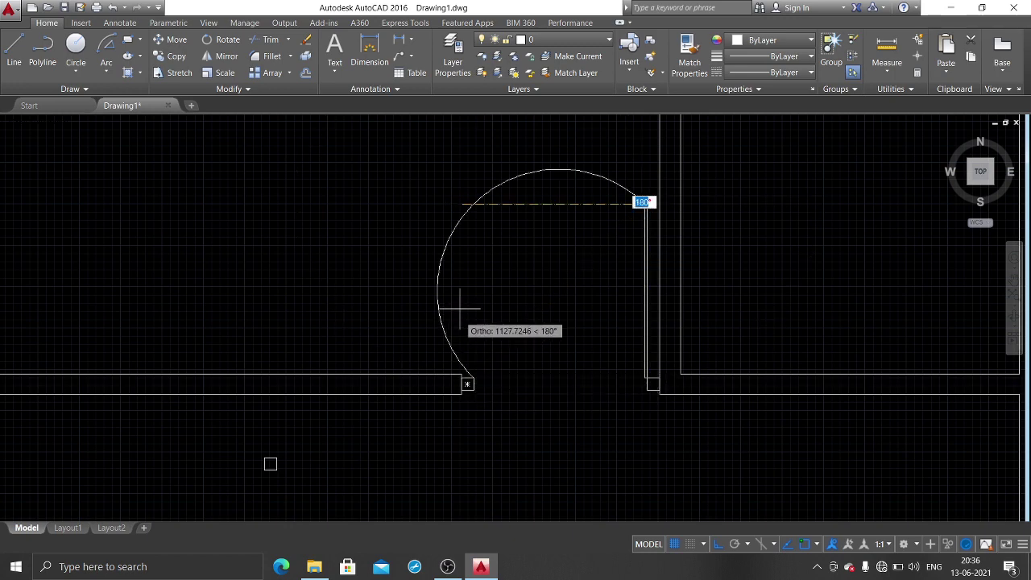
{"action": "type", "text": "90"}
{"action": "key", "text": "Return"}
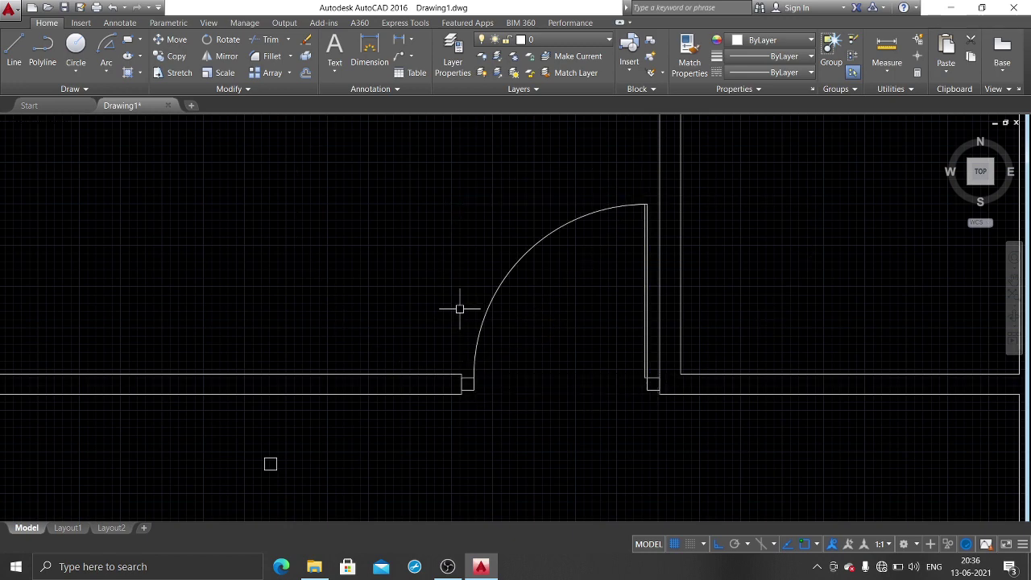
{"action": "scroll", "coordinate": [570, 292], "scroll_direction": "down", "scroll_amount": 2}
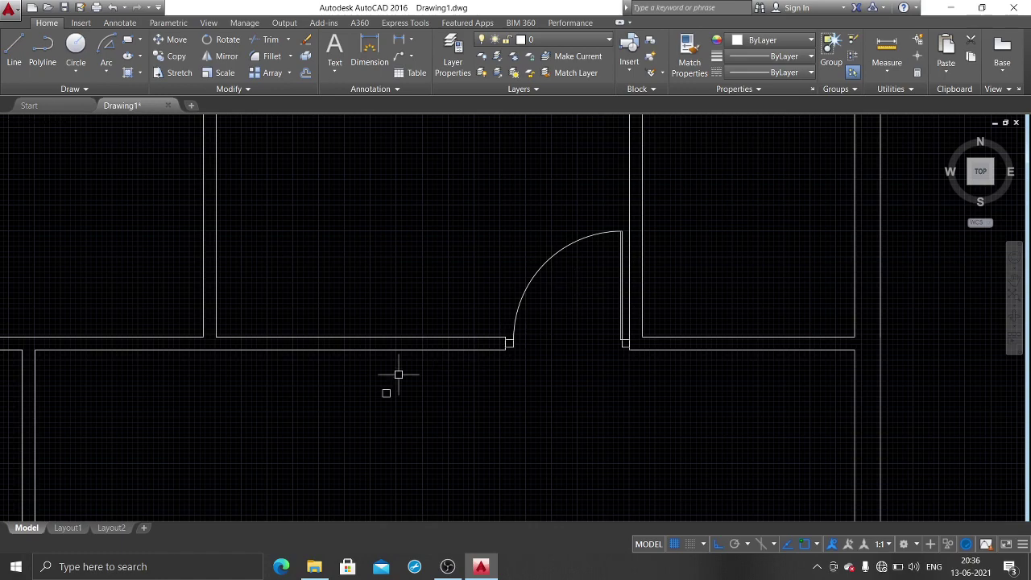
Step: Start a polyline in the hall and pick its first two points
{"action": "scroll", "coordinate": [550, 305], "scroll_direction": "down", "scroll_amount": 5}
{"action": "scroll", "coordinate": [554, 321], "scroll_direction": "down", "scroll_amount": 3}
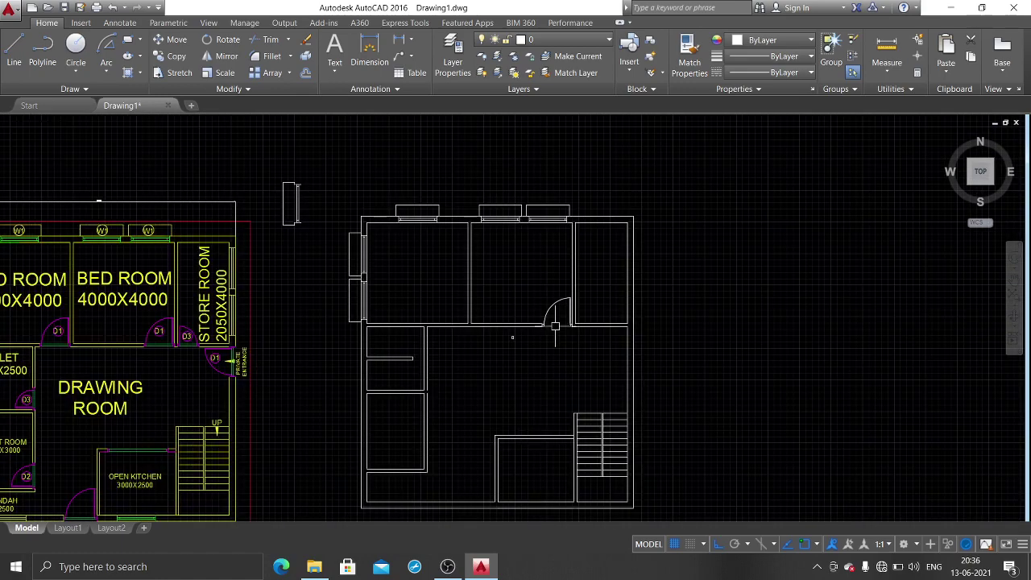
{"action": "middle_click_drag", "start_coordinate": [448, 418], "coordinate": [547, 326]}
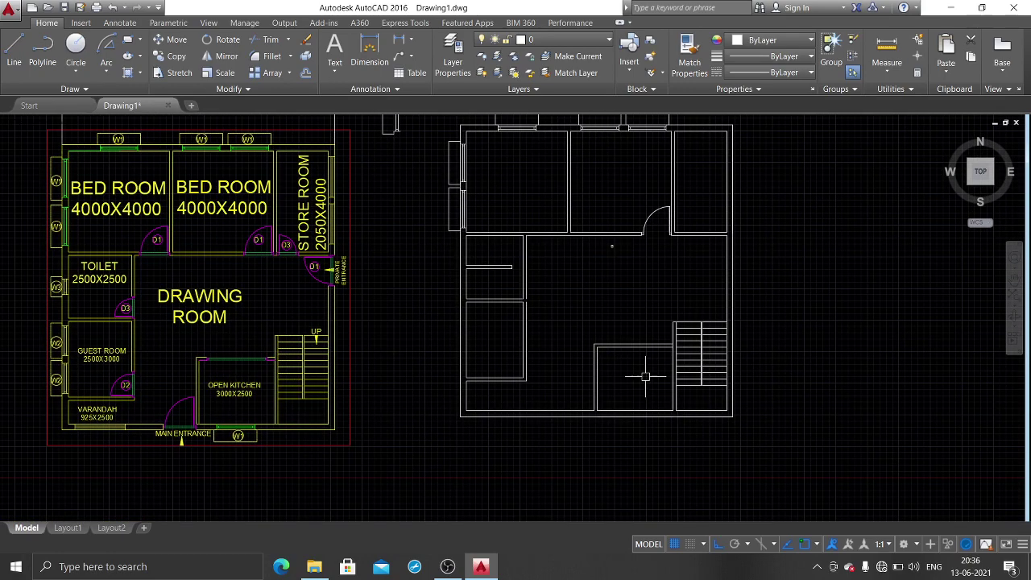
{"action": "scroll", "coordinate": [324, 330], "scroll_direction": "up", "scroll_amount": 2}
{"action": "scroll", "coordinate": [302, 334], "scroll_direction": "up", "scroll_amount": 3}
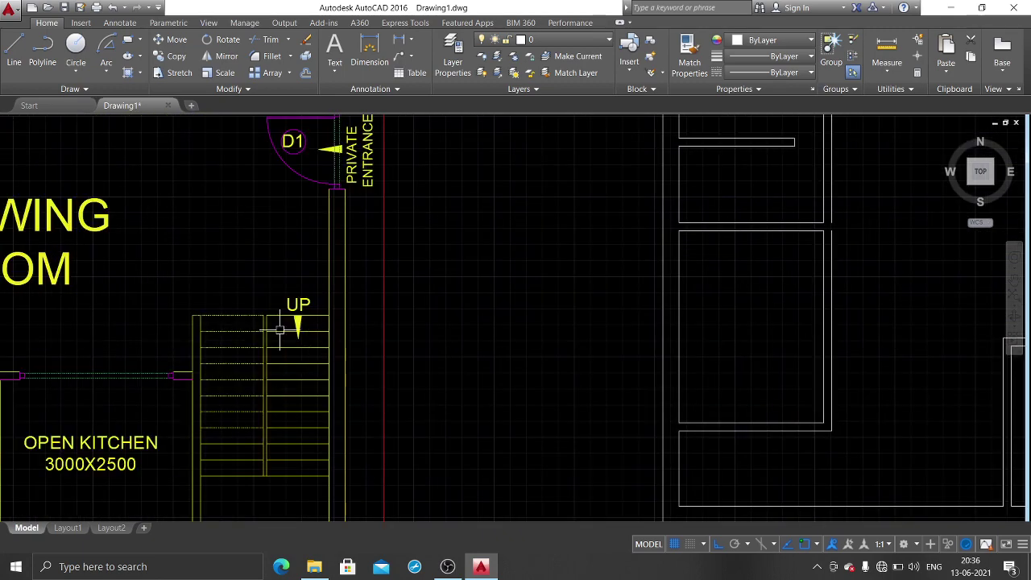
{"action": "scroll", "coordinate": [346, 322], "scroll_direction": "down", "scroll_amount": 2}
{"action": "scroll", "coordinate": [363, 392], "scroll_direction": "down", "scroll_amount": 3}
{"action": "scroll", "coordinate": [564, 271], "scroll_direction": "up", "scroll_amount": 1}
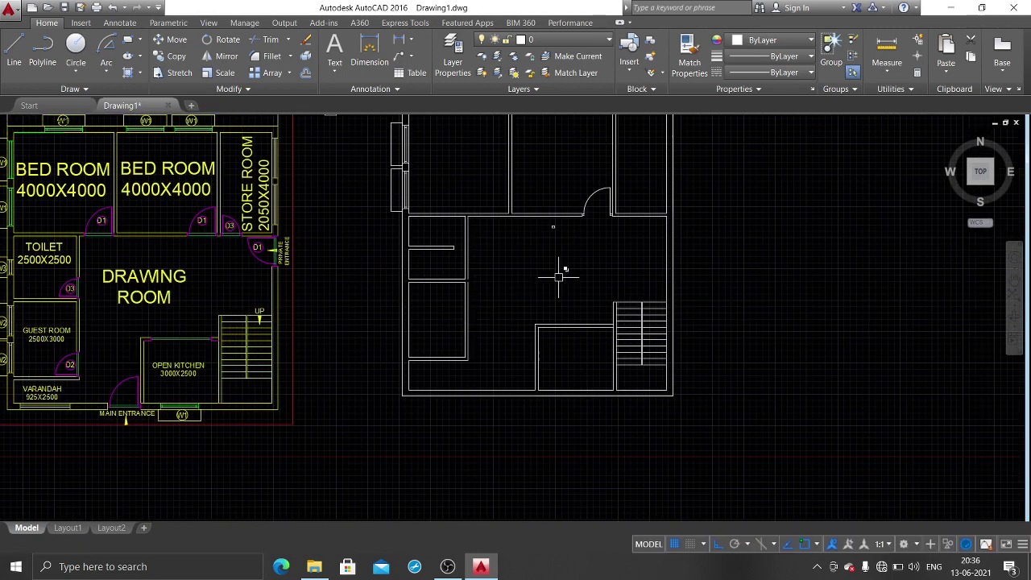
{"action": "scroll", "coordinate": [564, 272], "scroll_direction": "up", "scroll_amount": 2}
{"action": "type", "text": "pl"}
{"action": "key", "text": "Return"}
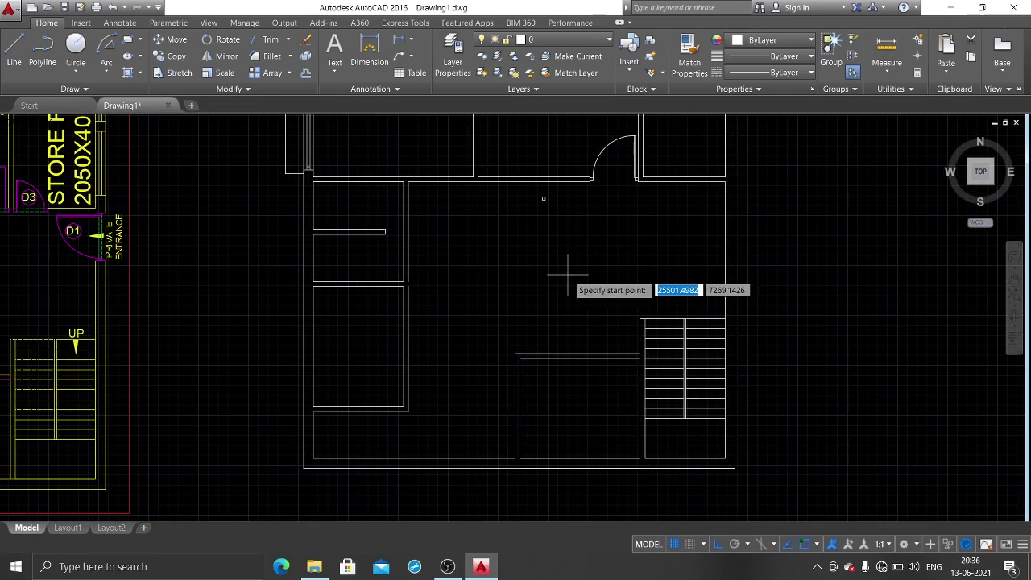
{"action": "left_click", "coordinate": [578, 247]}
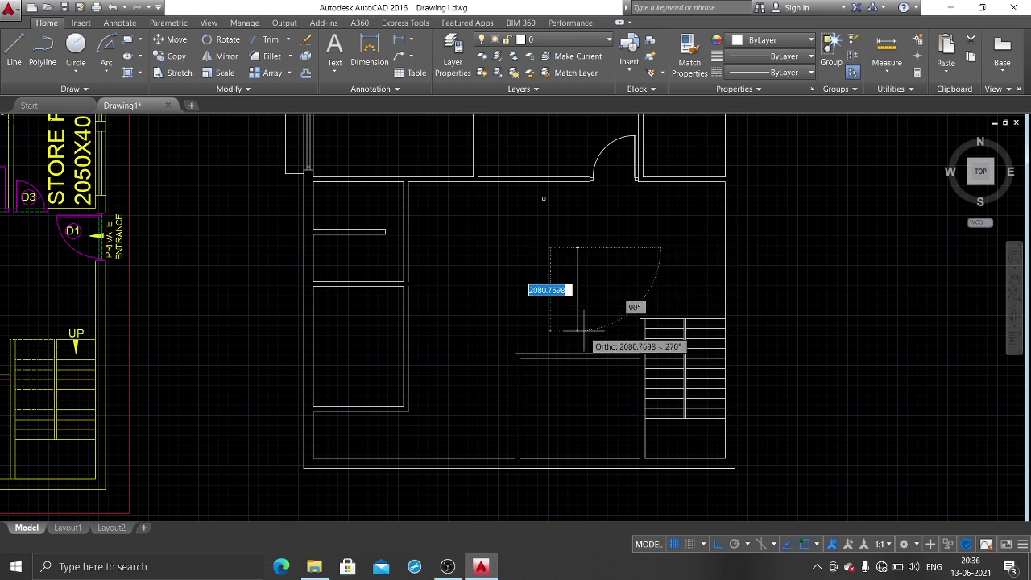
{"action": "left_click", "coordinate": [583, 330]}
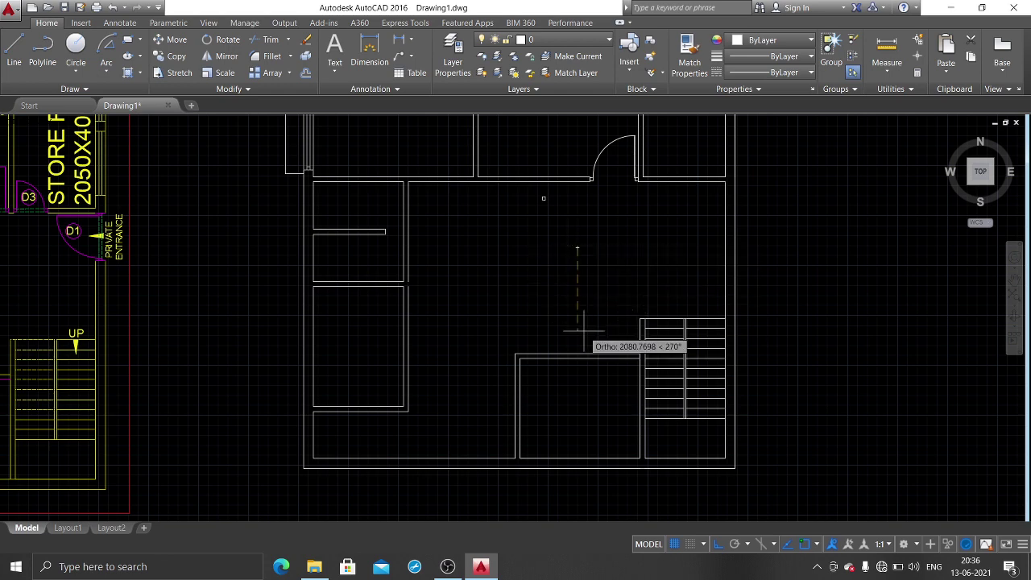
Step: Set the polyline width with an ending width of 120 and a 400 length
{"action": "type", "text": "w"}
{"action": "key", "text": "Return"}
{"action": "key", "text": "Return"}
{"action": "type", "text": "152"}
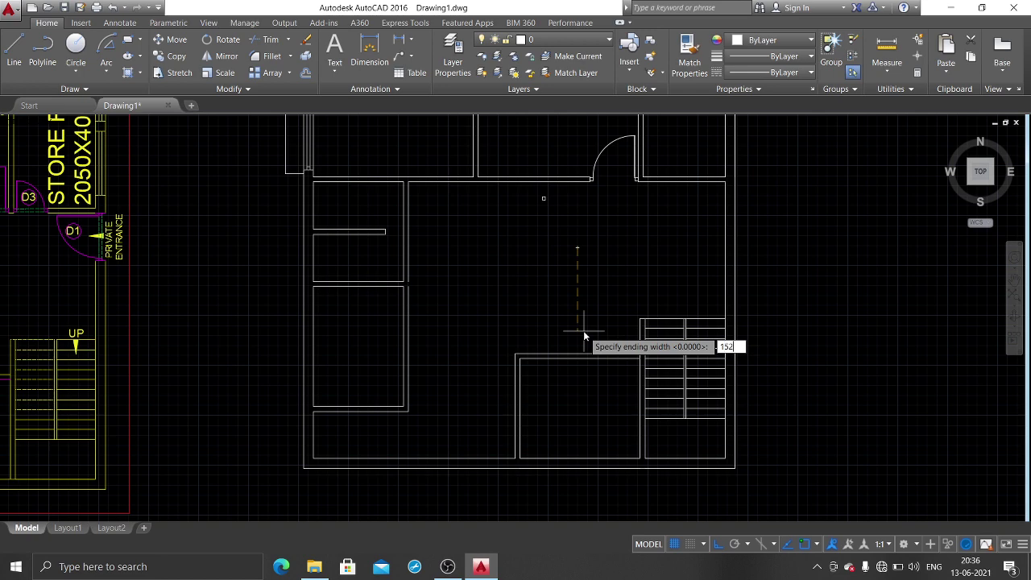
{"action": "key", "text": "BackSpace"}
{"action": "key", "text": "BackSpace"}
{"action": "key", "text": "BackSpace"}
{"action": "type", "text": "120"}
{"action": "key", "text": "Return"}
{"action": "type", "text": "4"}
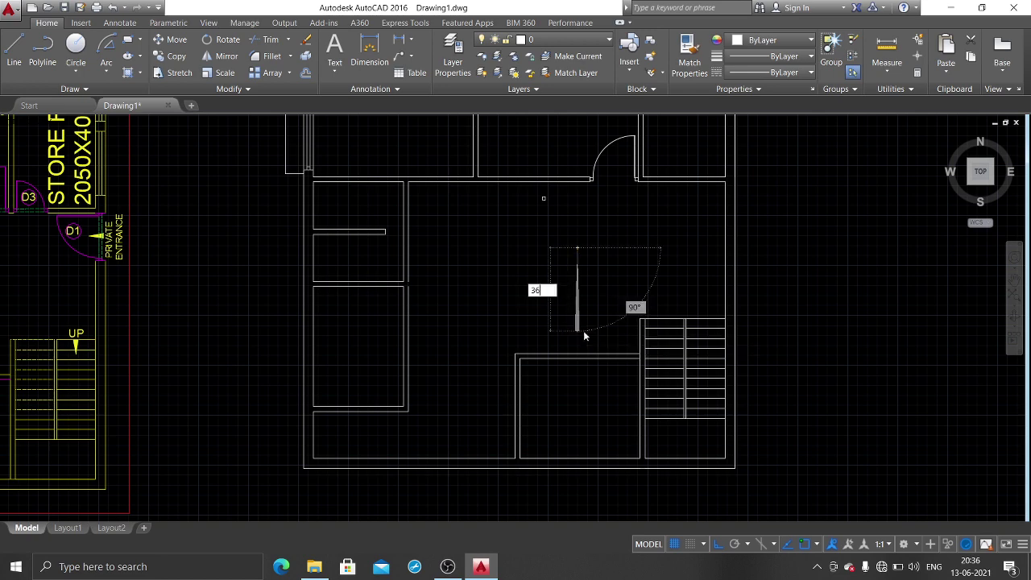
{"action": "type", "text": "00"}
{"action": "key", "text": "Return"}
{"action": "key", "text": "Return"}
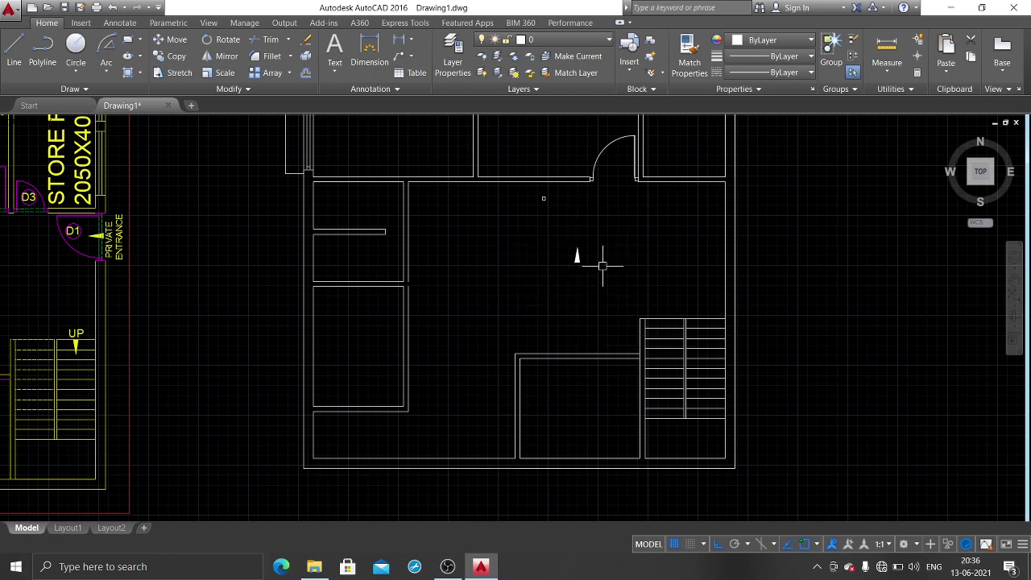
Step: Rotate the arrowhead 180° about its tip so it points downward
{"action": "type", "text": "co"}
{"action": "key", "text": "Return"}
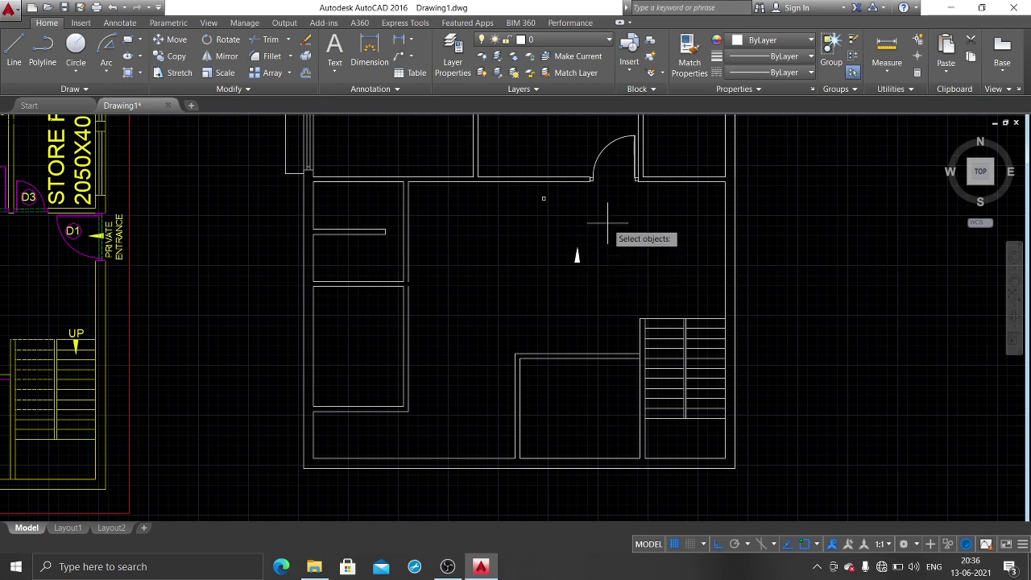
{"action": "key", "text": "Return"}
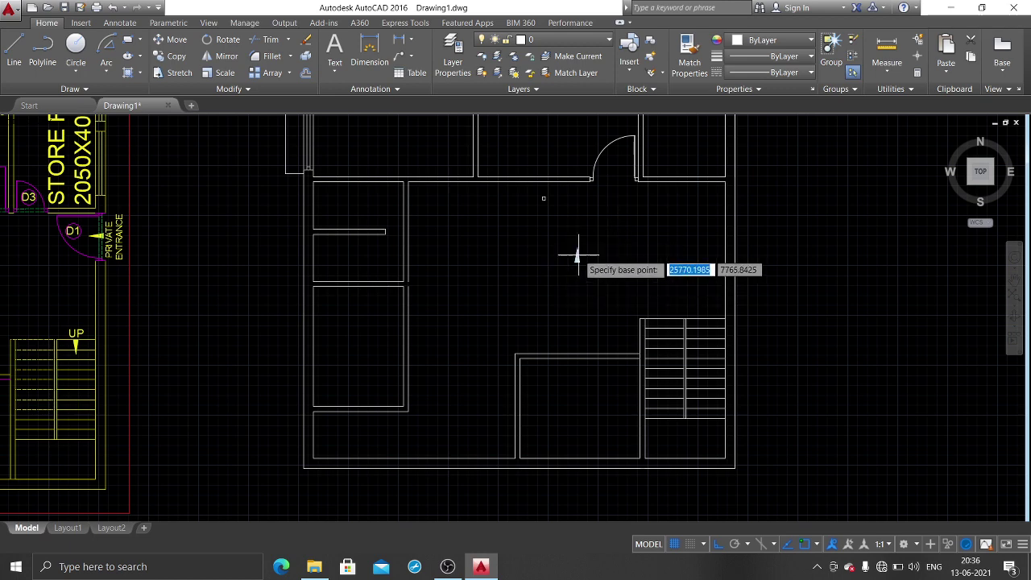
{"action": "left_click", "coordinate": [576, 248]}
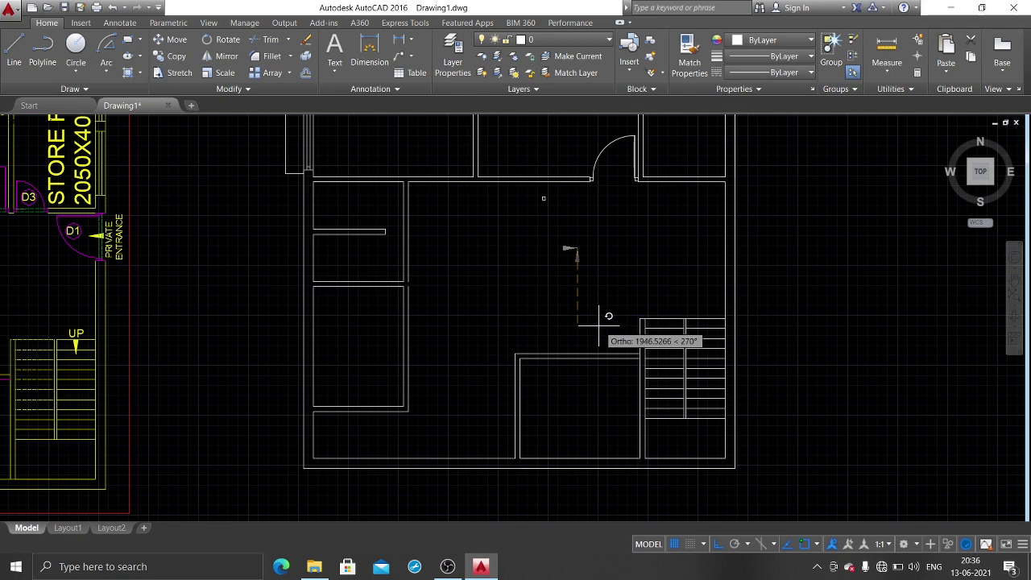
{"action": "key", "text": "Escape"}
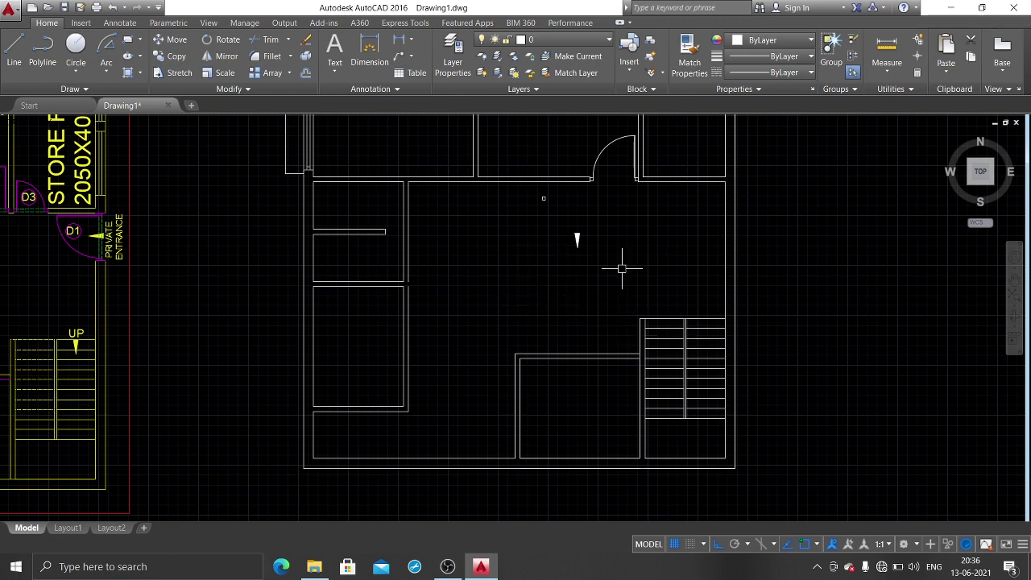
Step: Copy the arrowhead from its tip to the top edge of the stair flight
{"action": "type", "text": "co"}
{"action": "key", "text": "Return"}
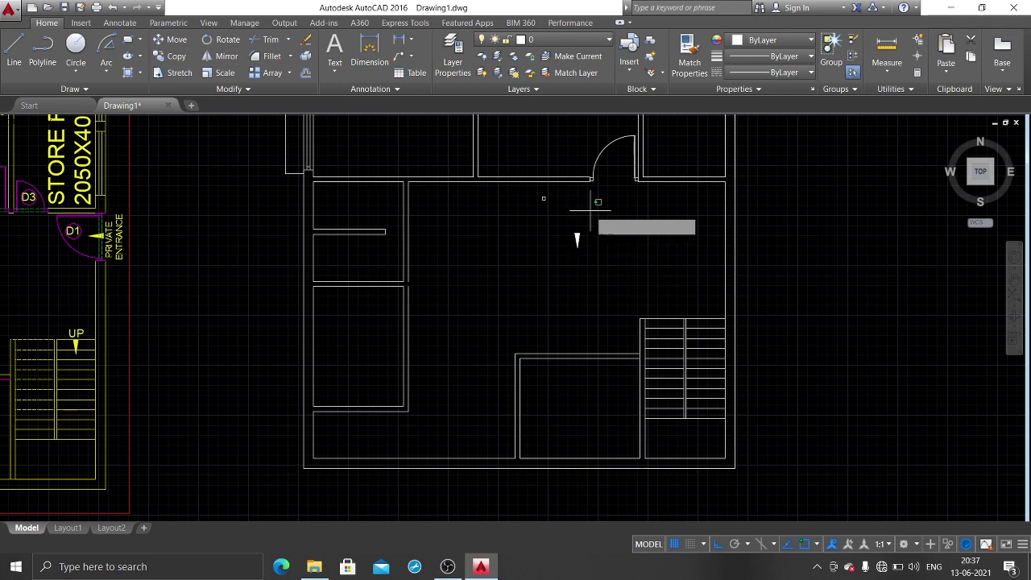
{"action": "left_click", "coordinate": [577, 240]}
{"action": "key", "text": "Return"}
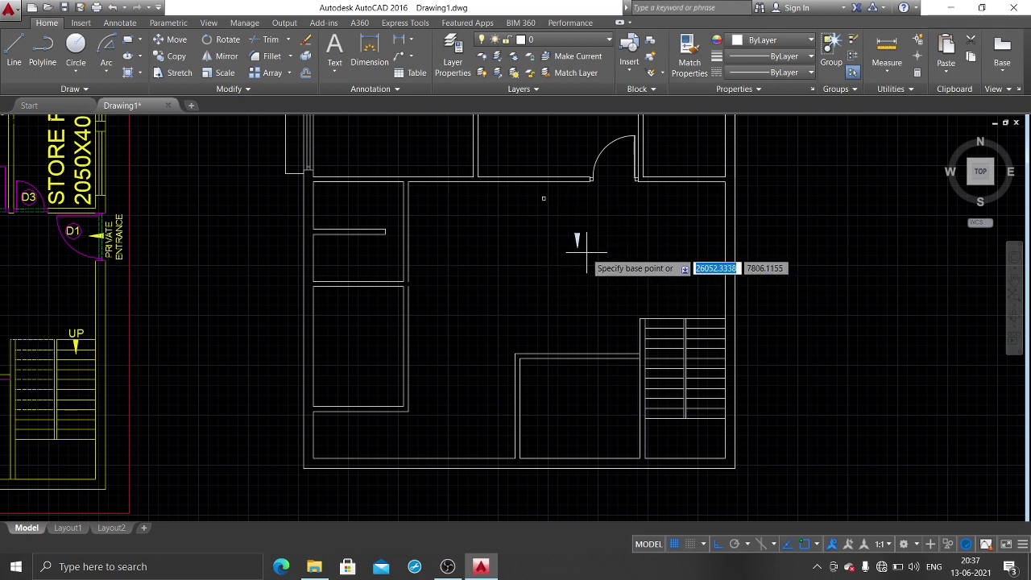
{"action": "left_click", "coordinate": [577, 247]}
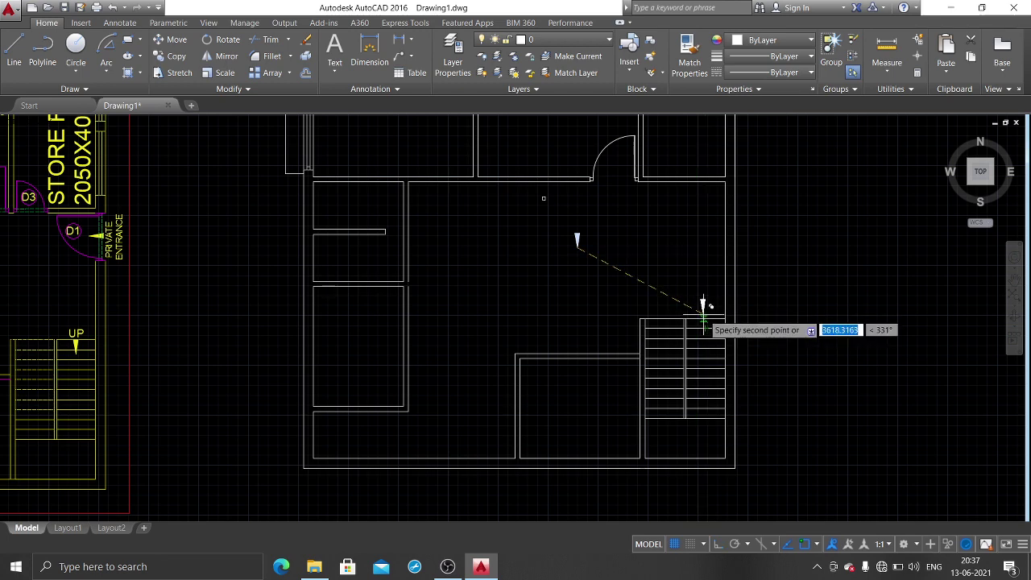
{"action": "left_click", "coordinate": [706, 321]}
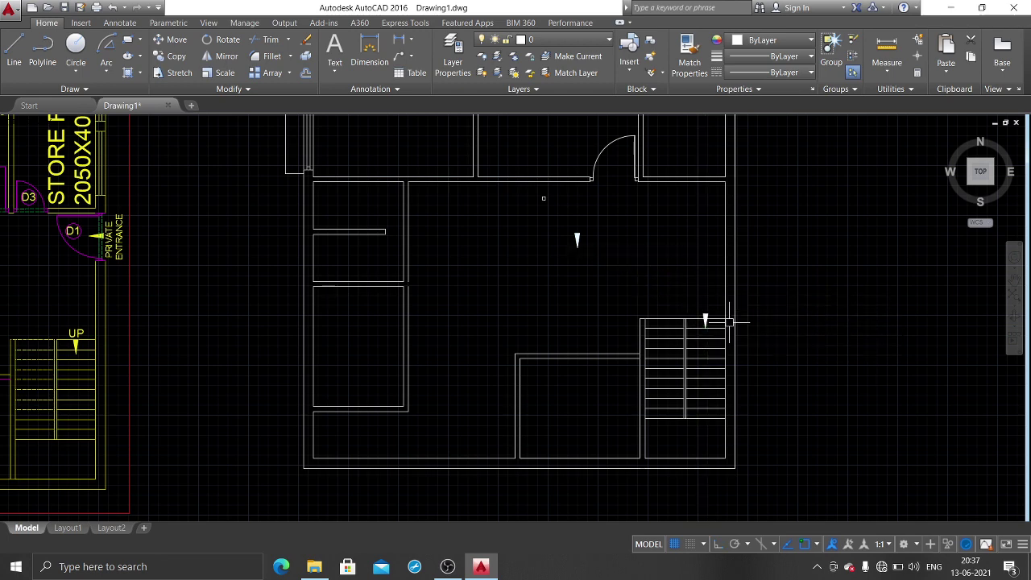
{"action": "middle_click_drag", "start_coordinate": [672, 376], "coordinate": [729, 363]}
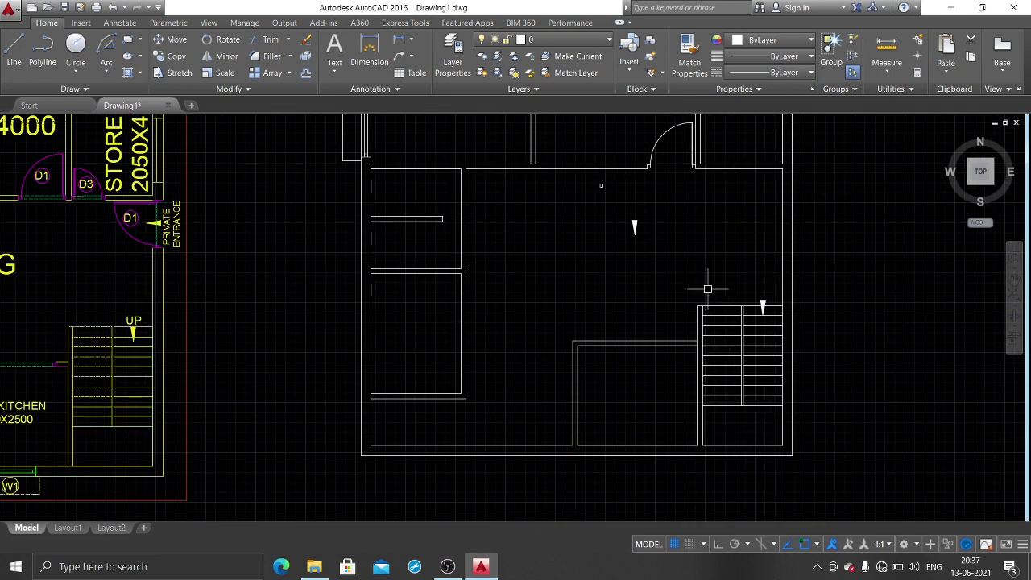
Step: Window-select the spare arrowhead in the hall of the right plan
{"action": "left_click", "coordinate": [668, 175]}
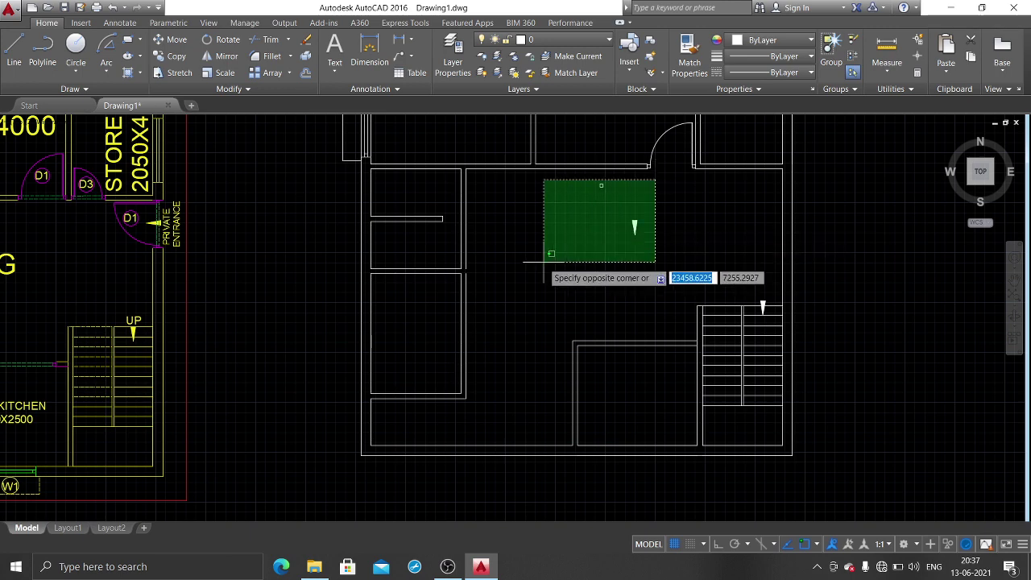
{"action": "left_click", "coordinate": [542, 262]}
{"action": "scroll", "coordinate": [542, 262], "scroll_direction": "down", "scroll_amount": 4}
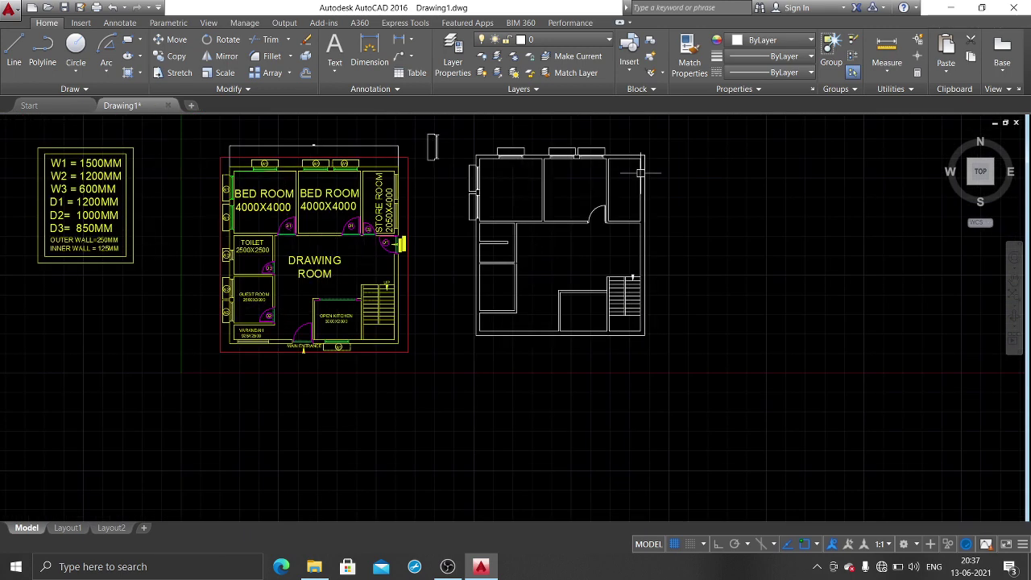
{"action": "scroll", "coordinate": [644, 174], "scroll_direction": "up", "scroll_amount": 2}
Step: Colour the whole right-hand plan yellow, undoing an accidental delete of it
{"action": "left_click", "coordinate": [696, 121]}
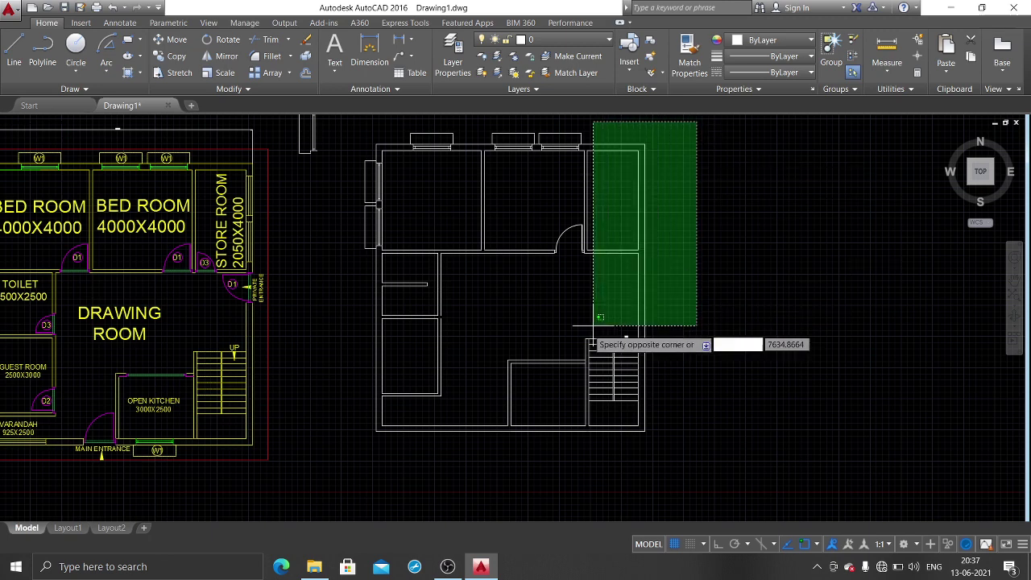
{"action": "left_click", "coordinate": [330, 441]}
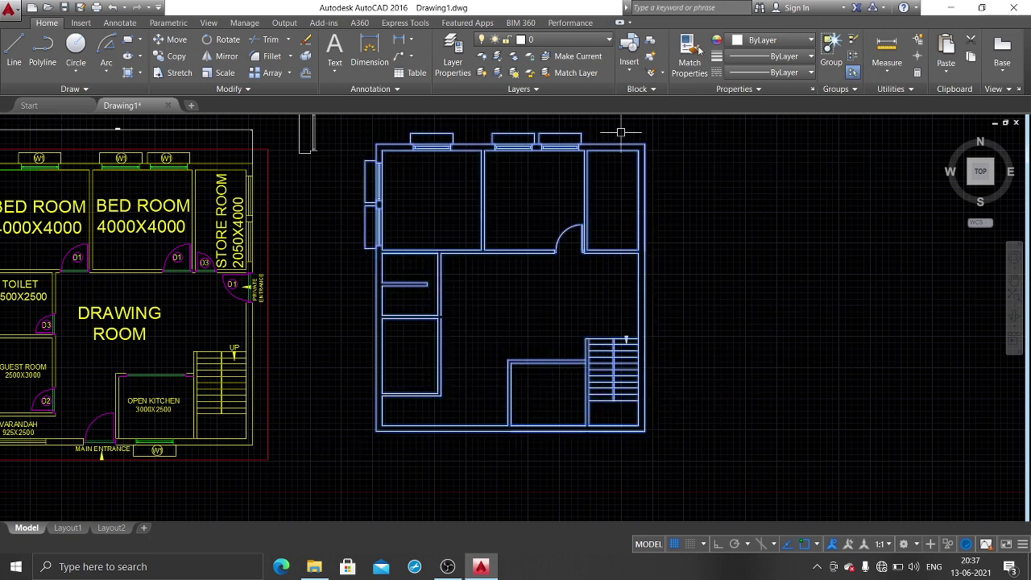
{"action": "left_click", "coordinate": [771, 39]}
{"action": "left_click", "coordinate": [733, 176]}
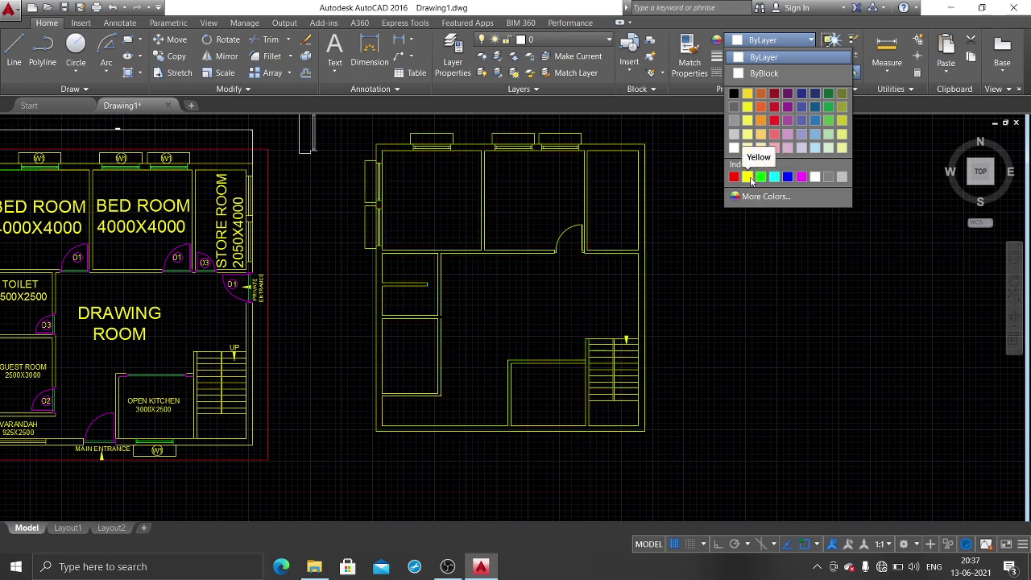
{"action": "left_click", "coordinate": [748, 178]}
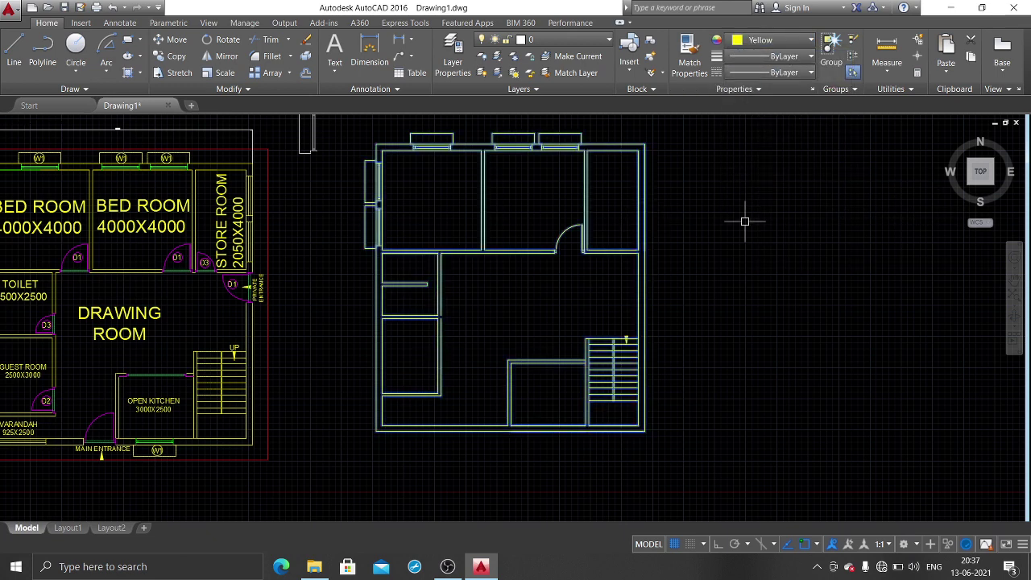
{"action": "key", "text": "Delete"}
{"action": "key", "text": "ctrl+z"}
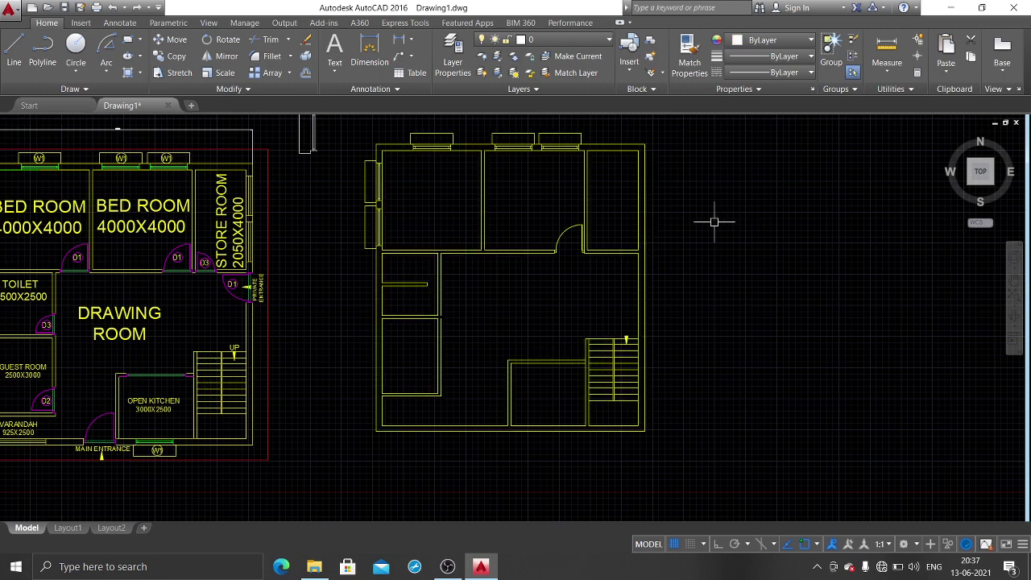
Step: Erase the stray upright window copy lying between the two plans
{"action": "scroll", "coordinate": [670, 223], "scroll_direction": "down", "scroll_amount": 4}
{"action": "scroll", "coordinate": [496, 178], "scroll_direction": "up", "scroll_amount": 3}
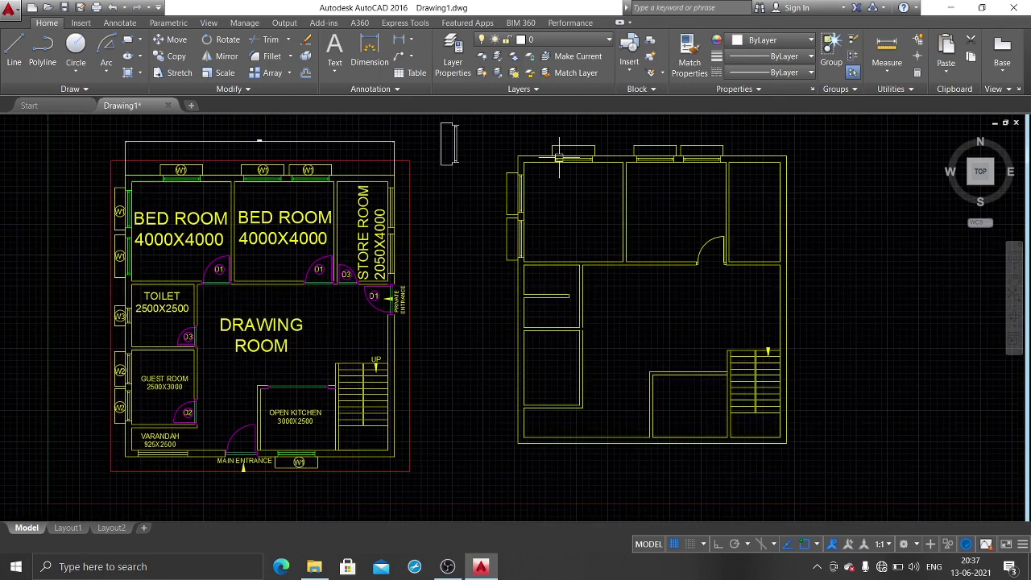
{"action": "scroll", "coordinate": [518, 164], "scroll_direction": "up", "scroll_amount": 1}
{"action": "left_click", "coordinate": [511, 157]}
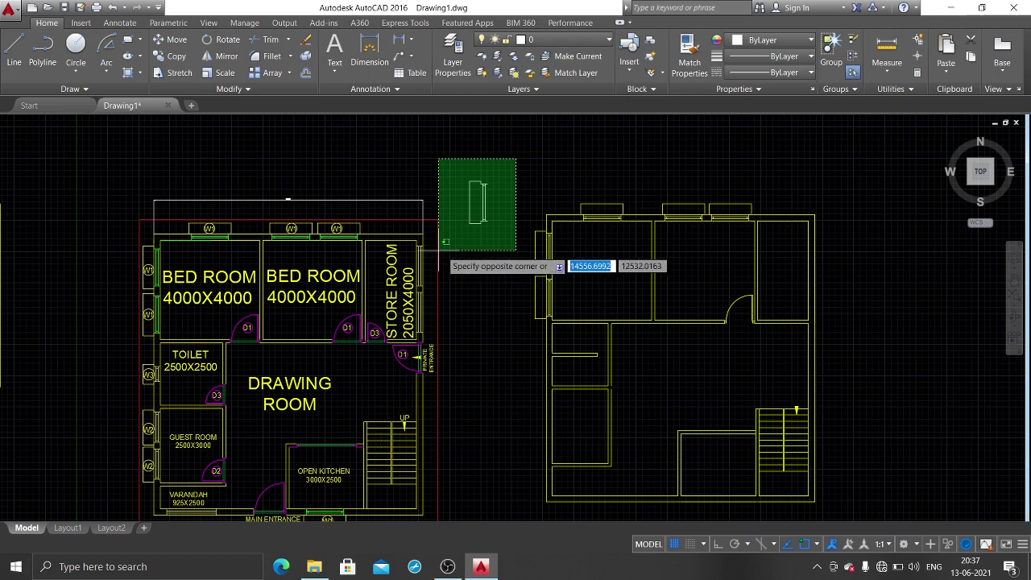
{"action": "left_click", "coordinate": [442, 244]}
{"action": "key", "text": "Delete"}
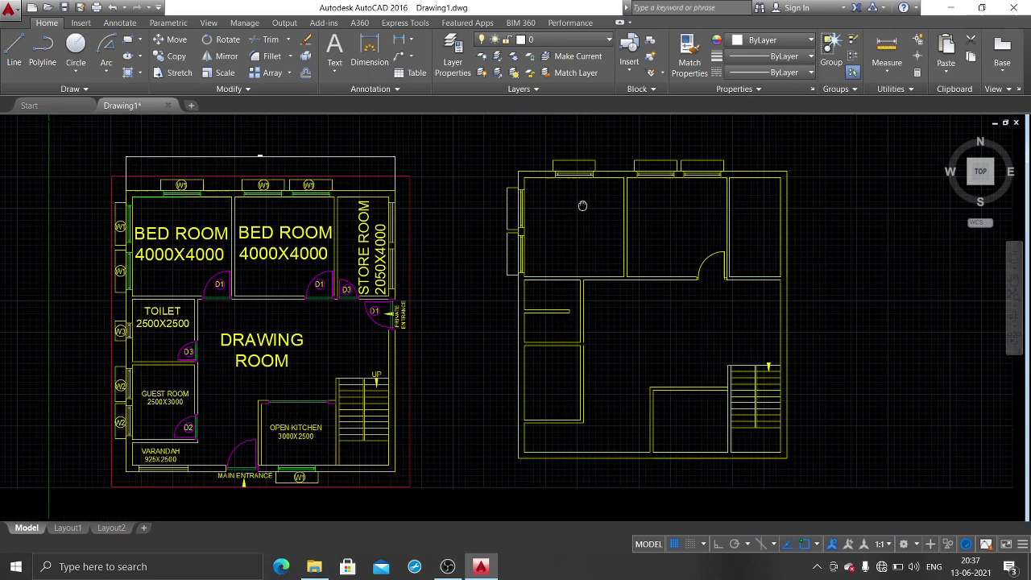
Step: Start an MTEXT text box in the right plan's top-left room
{"action": "middle_click_drag", "start_coordinate": [611, 254], "coordinate": [583, 211]}
{"action": "type", "text": "mt"}
{"action": "key", "text": "Return"}
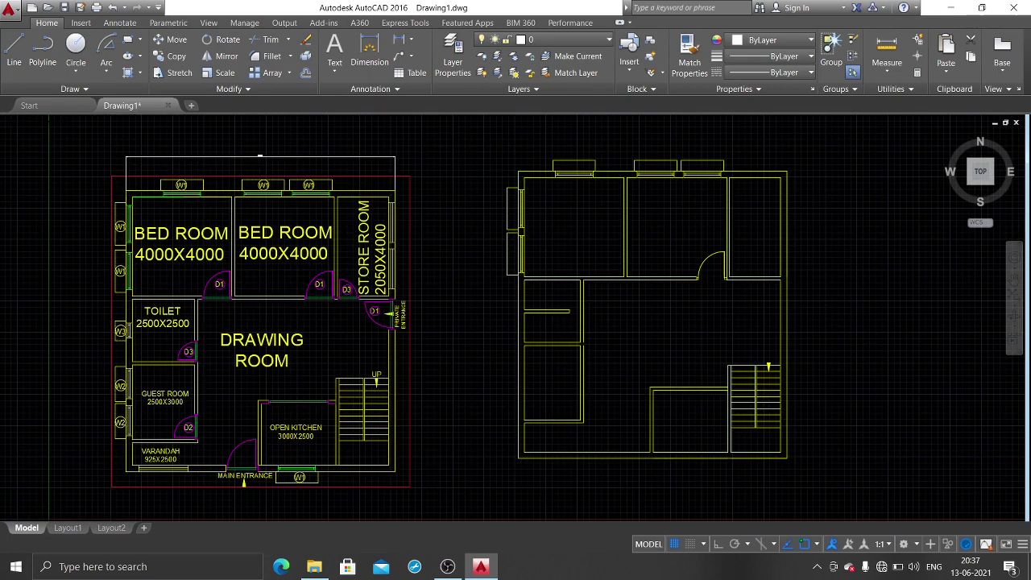
{"action": "left_click", "coordinate": [541, 208]}
{"action": "key", "text": "Escape"}
{"action": "left_click", "coordinate": [610, 252]}
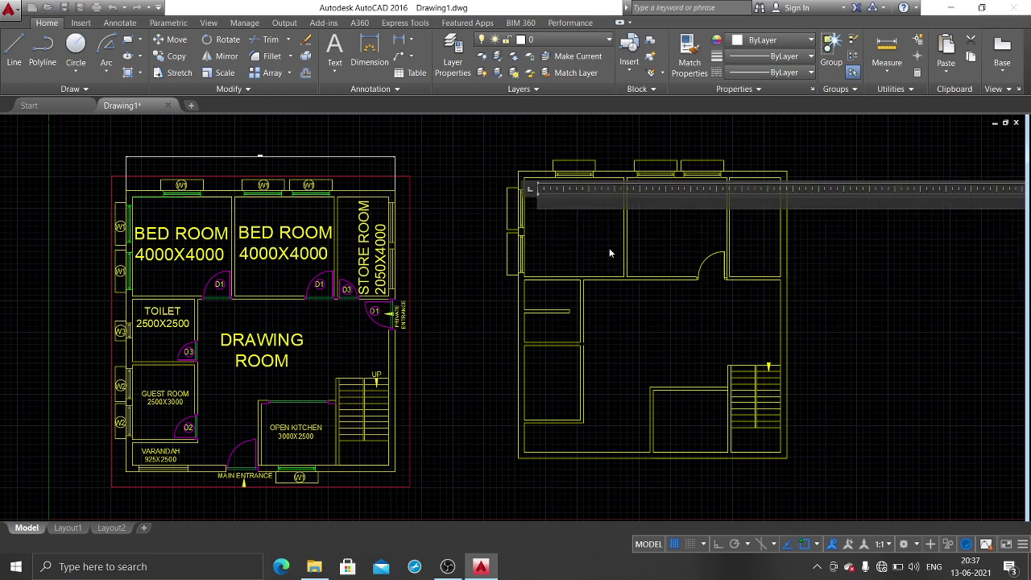
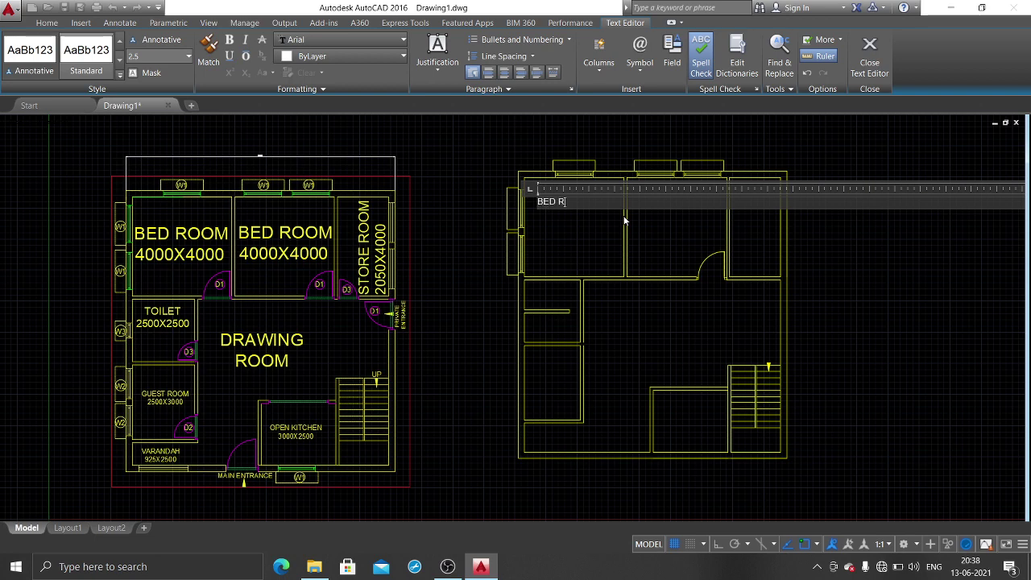
Step: Add the 4000X4000 line under BED ROOM and set the label's text height to 250
{"action": "key", "text": "Return"}
{"action": "type", "text": "4000X4000"}
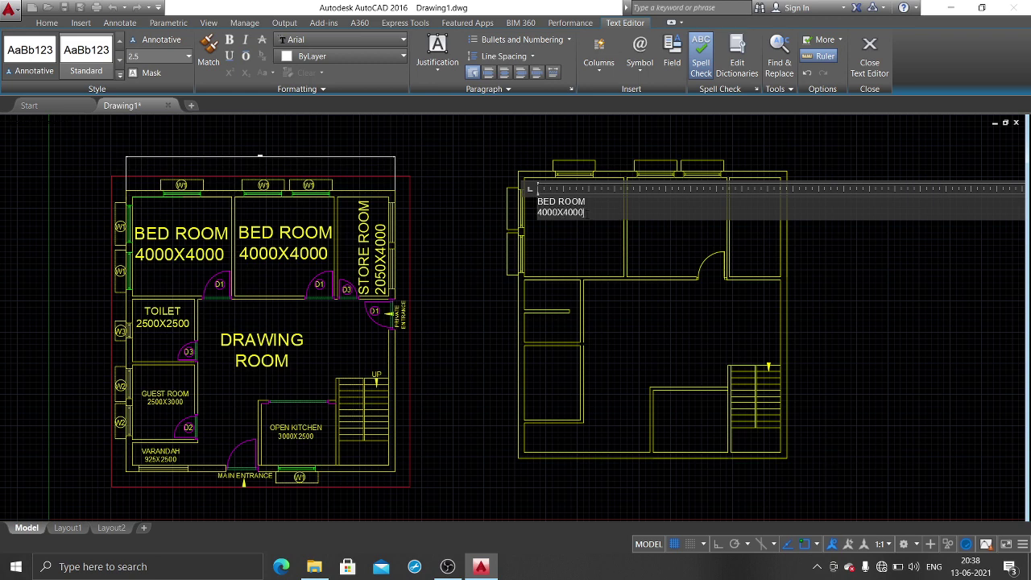
{"action": "left_click_drag", "start_coordinate": [585, 212], "coordinate": [545, 202]}
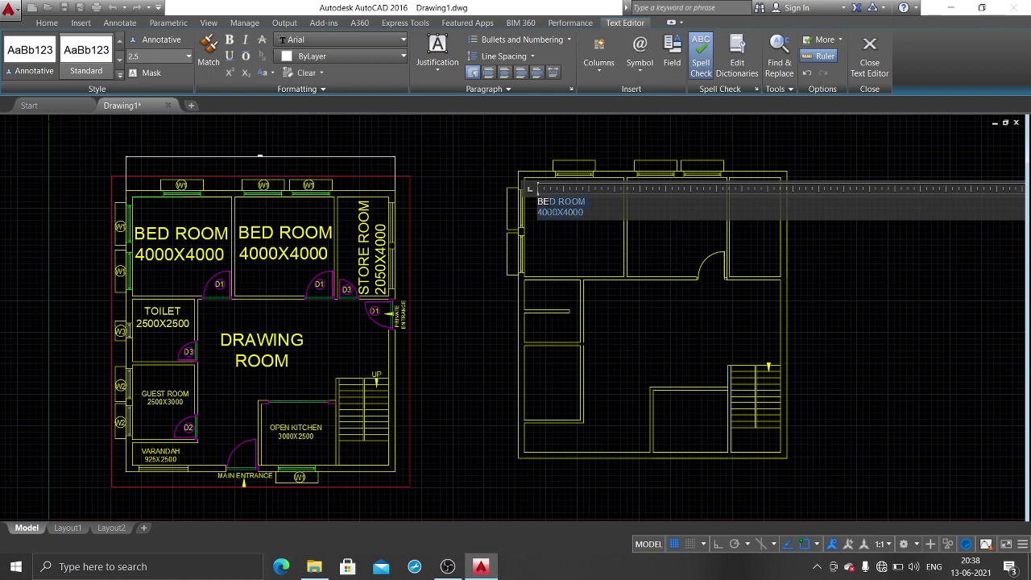
{"action": "left_click", "coordinate": [166, 54]}
{"action": "type", "text": "250"}
{"action": "key", "text": "Return"}
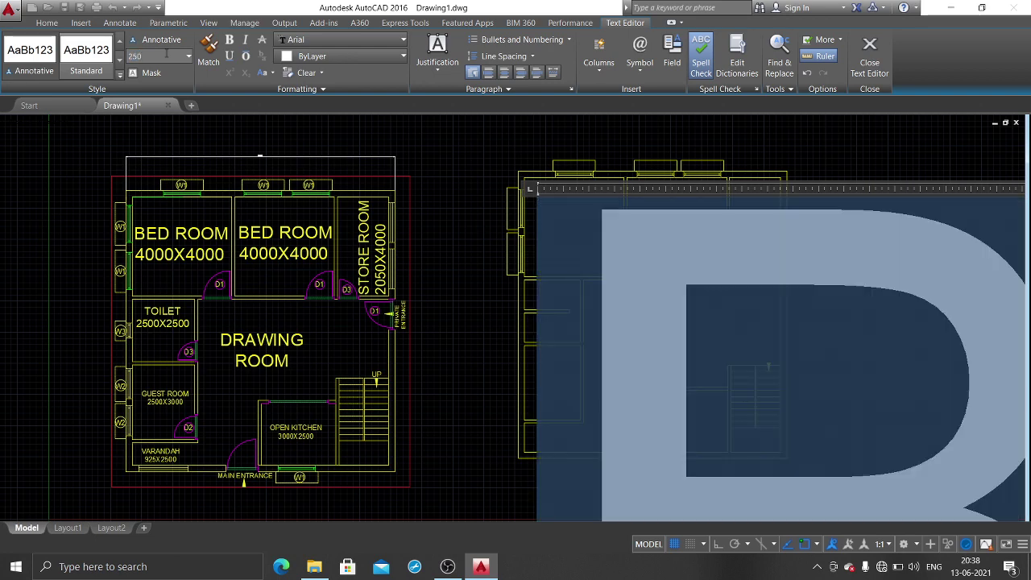
{"action": "left_click", "coordinate": [461, 158]}
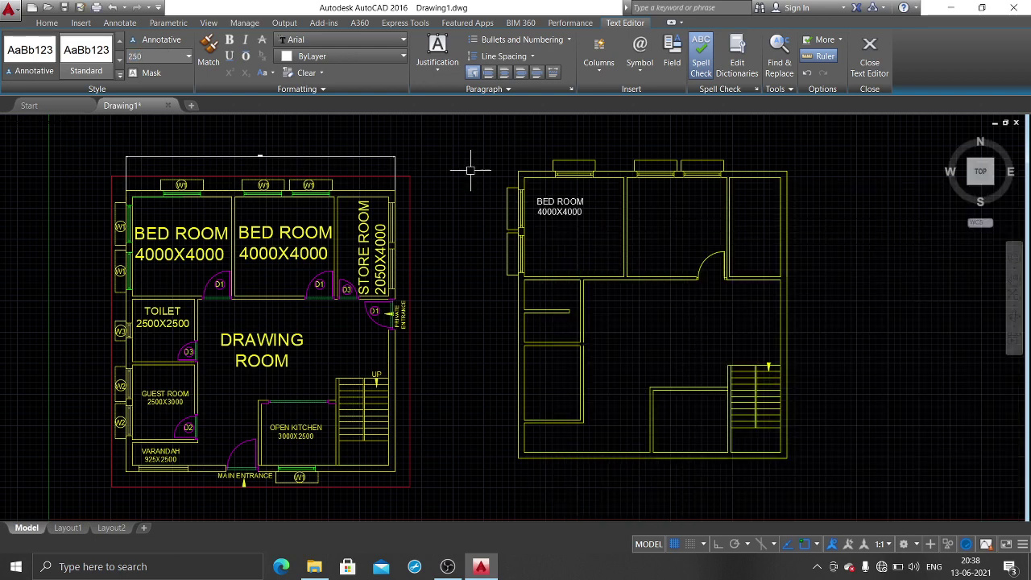
{"action": "middle_click_drag", "start_coordinate": [584, 231], "coordinate": [548, 218]}
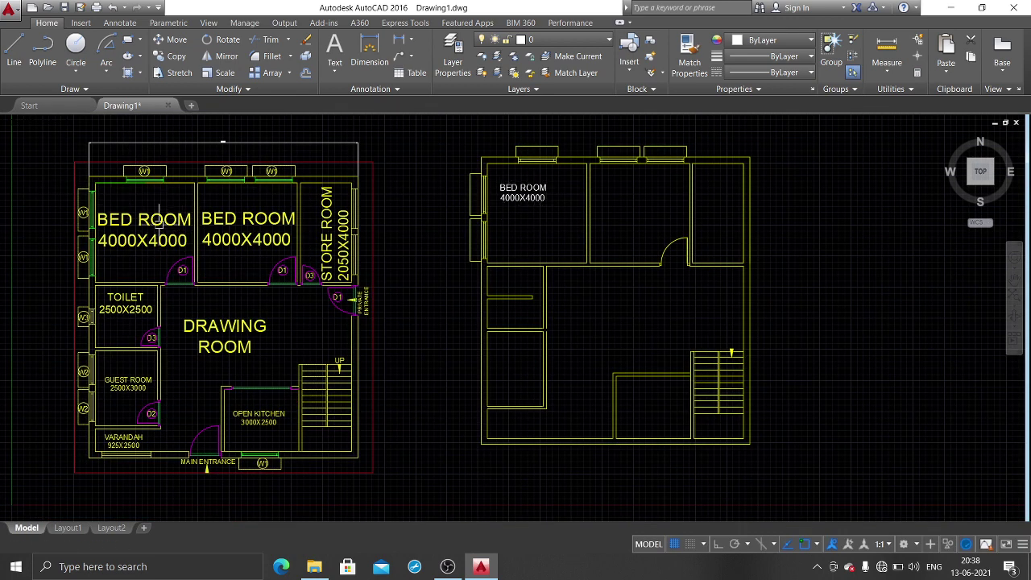
Step: Copy the BED ROOM 4000X4000 label into the upper-middle, lower-left and lower-right rooms
{"action": "double_click", "coordinate": [521, 198]}
{"action": "type", "text": "c"}
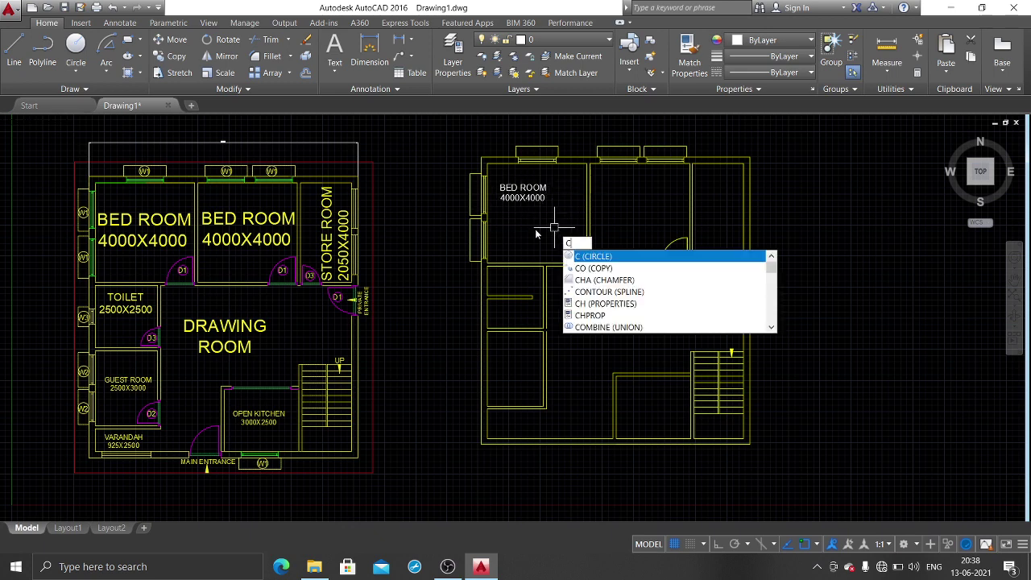
{"action": "type", "text": "p"}
{"action": "left_click", "coordinate": [581, 256]}
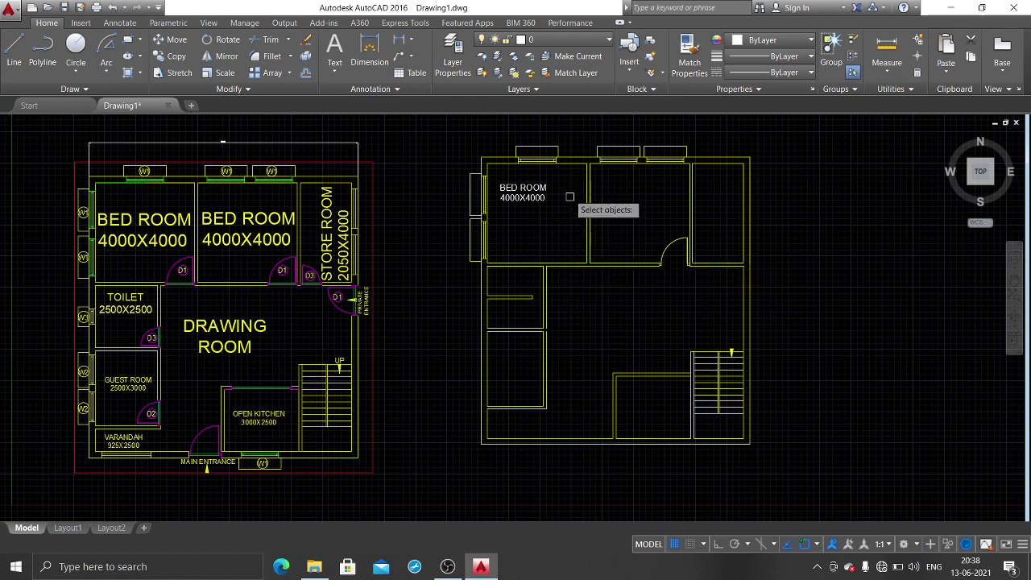
{"action": "left_click", "coordinate": [515, 194]}
{"action": "key", "text": "Return"}
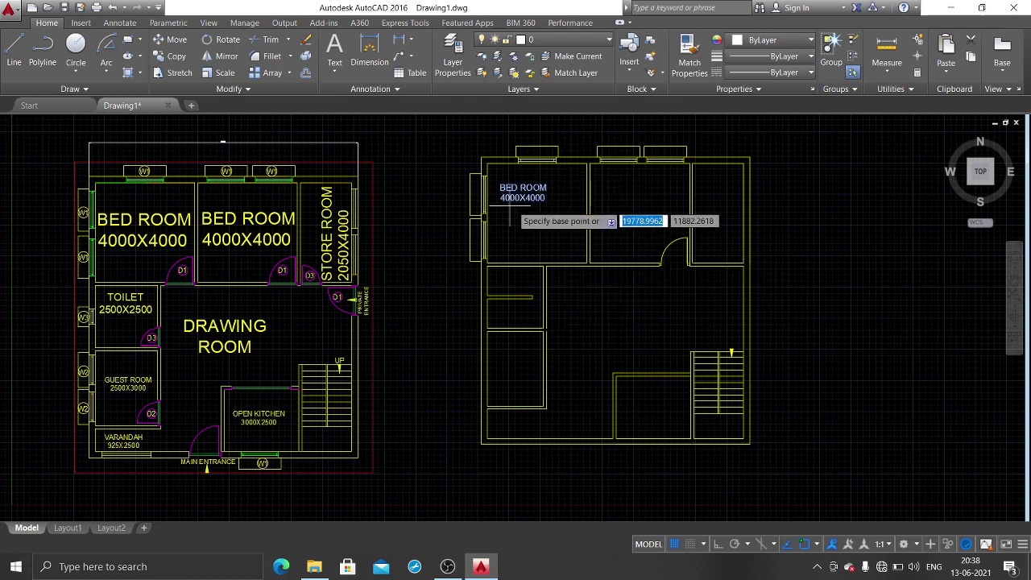
{"action": "left_click", "coordinate": [501, 199]}
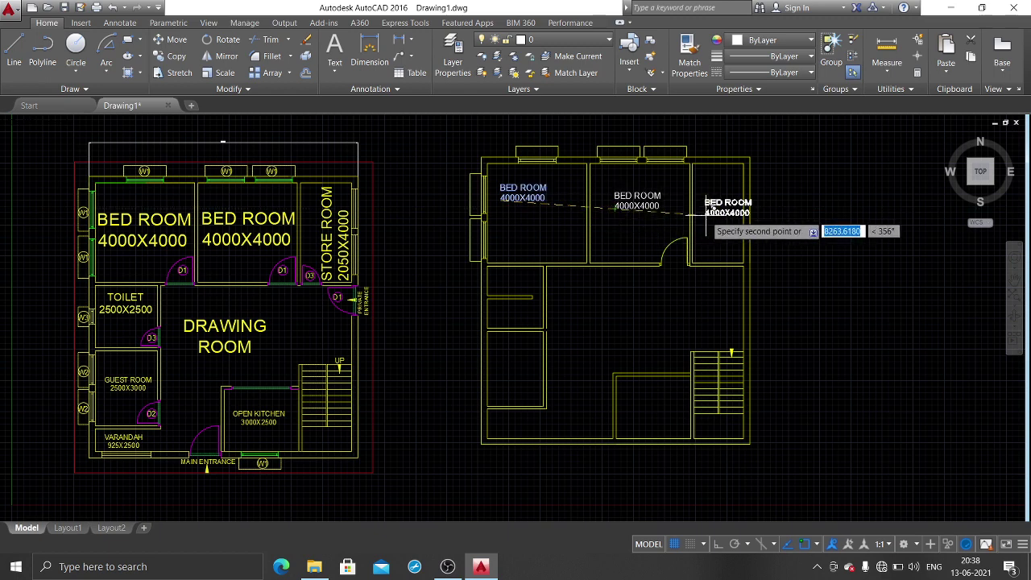
{"action": "left_click", "coordinate": [615, 207]}
{"action": "left_click", "coordinate": [494, 368]}
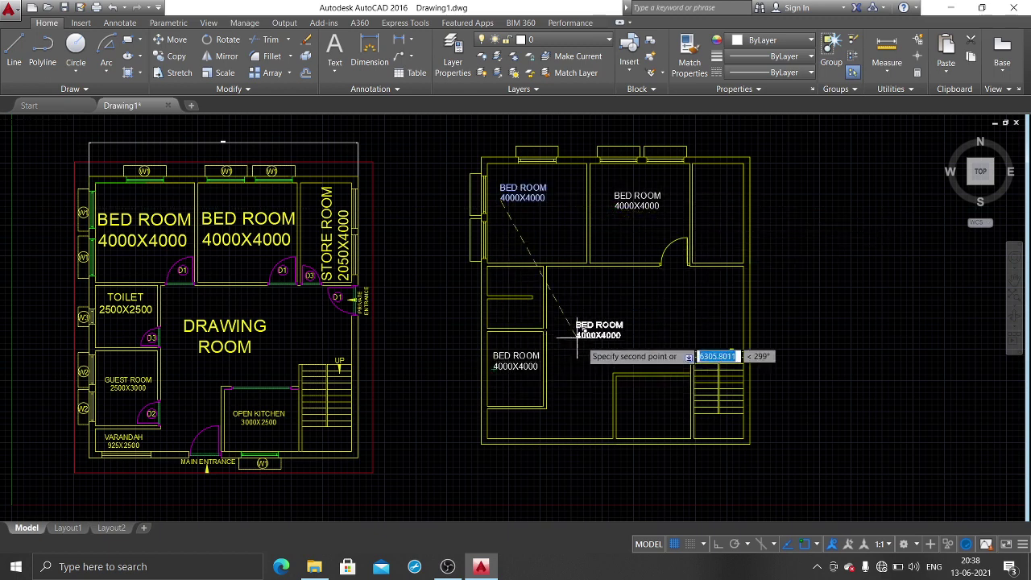
{"action": "left_click", "coordinate": [633, 408]}
{"action": "key", "text": "Return"}
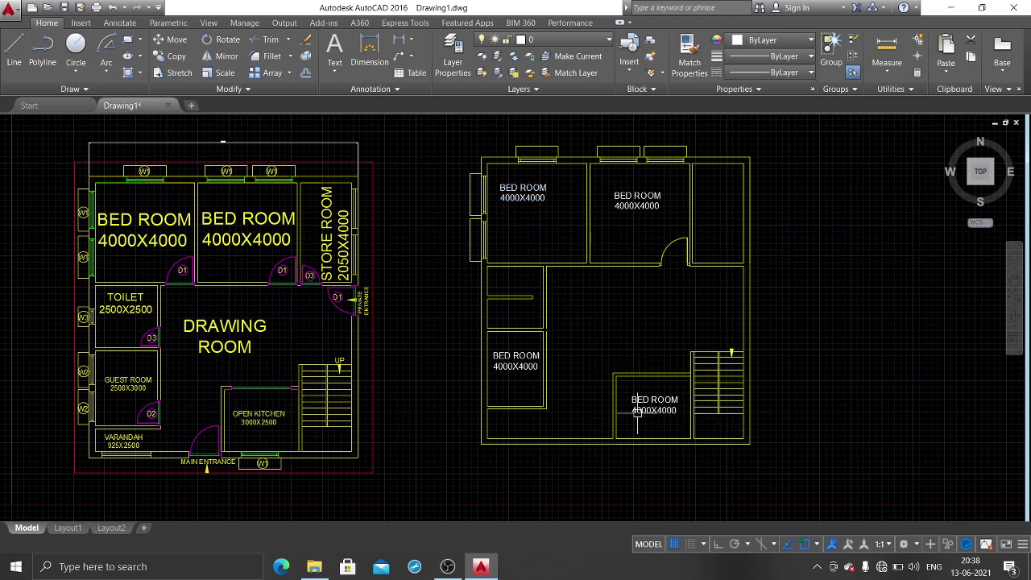
{"action": "double_click", "coordinate": [649, 411]}
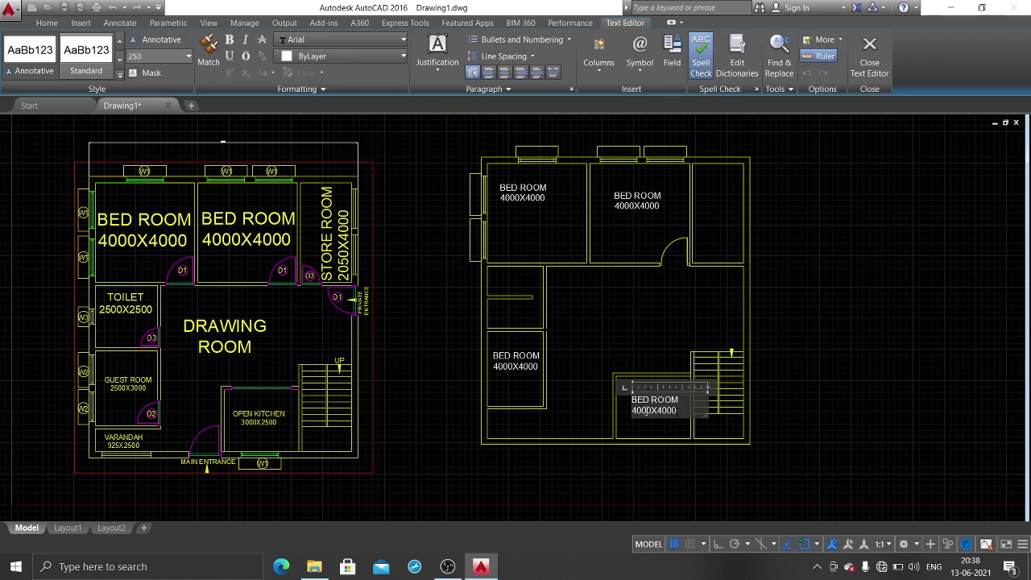
Step: Retype the lower-right label as OPEN KITCHEN 3000X2500 and move it slightly left
{"action": "key", "text": "BackSpace"}
{"action": "key", "text": "BackSpace"}
{"action": "key", "text": "BackSpace"}
{"action": "type", "text": "OPEN KITCHEN"}
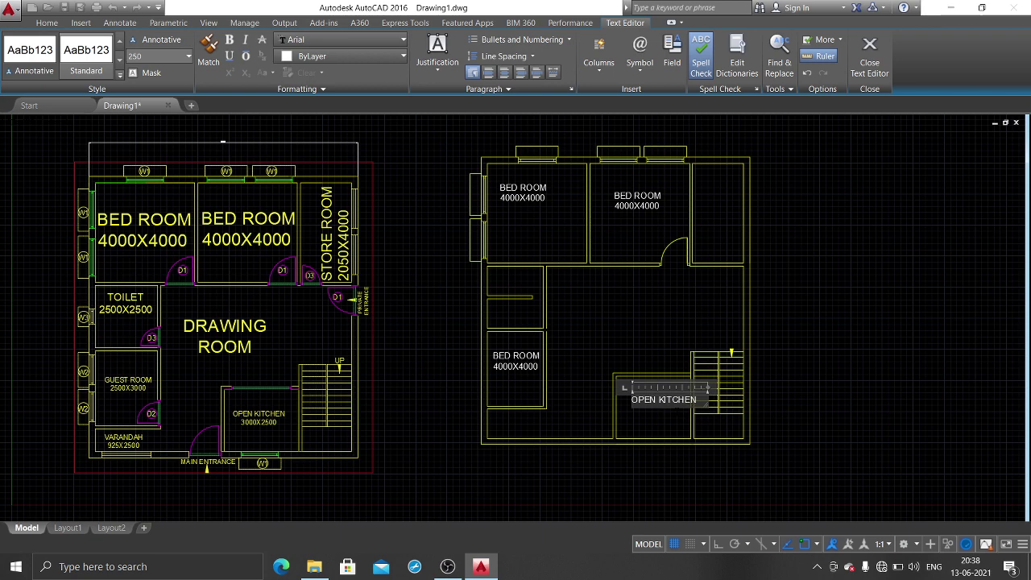
{"action": "key", "text": "Return"}
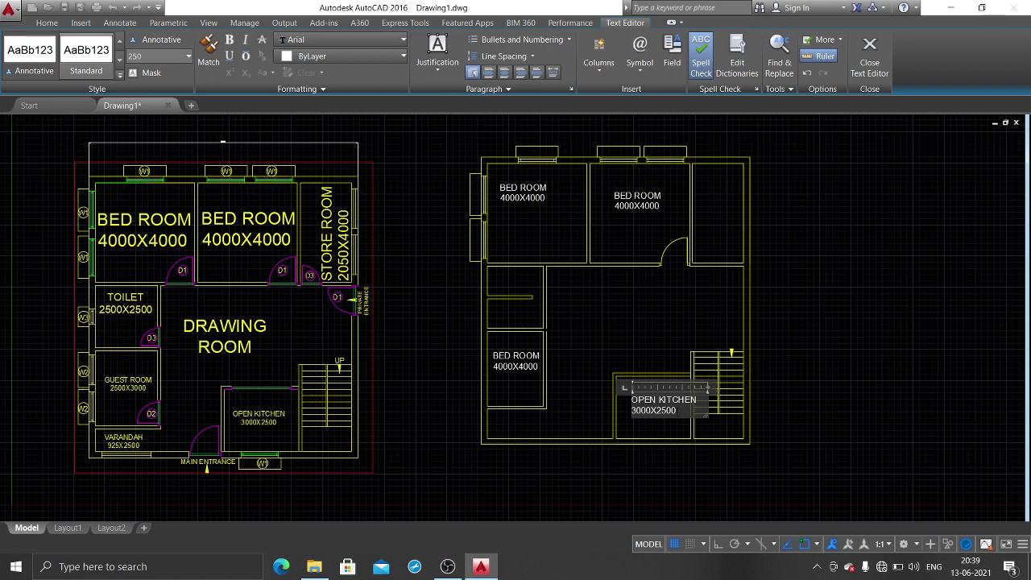
{"action": "left_click", "coordinate": [681, 348]}
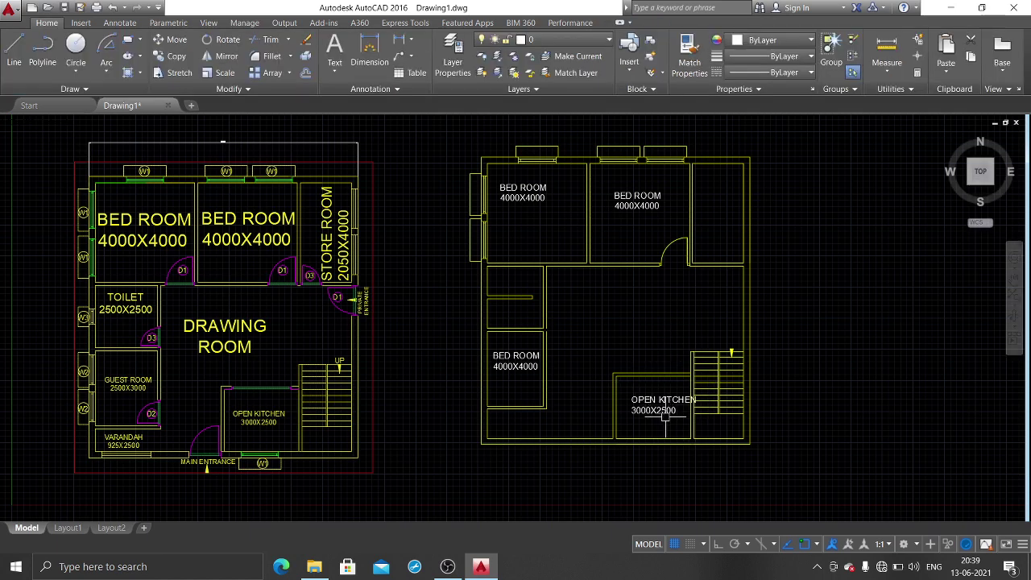
{"action": "type", "text": "m"}
{"action": "key", "text": "Return"}
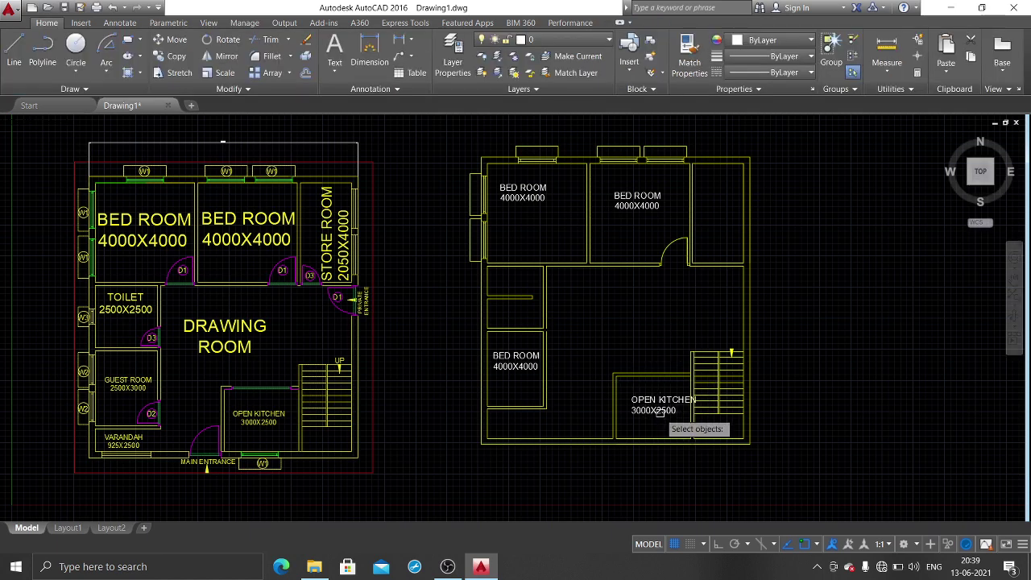
{"action": "left_click", "coordinate": [654, 410]}
{"action": "key", "text": "Return"}
{"action": "left_click", "coordinate": [653, 409]}
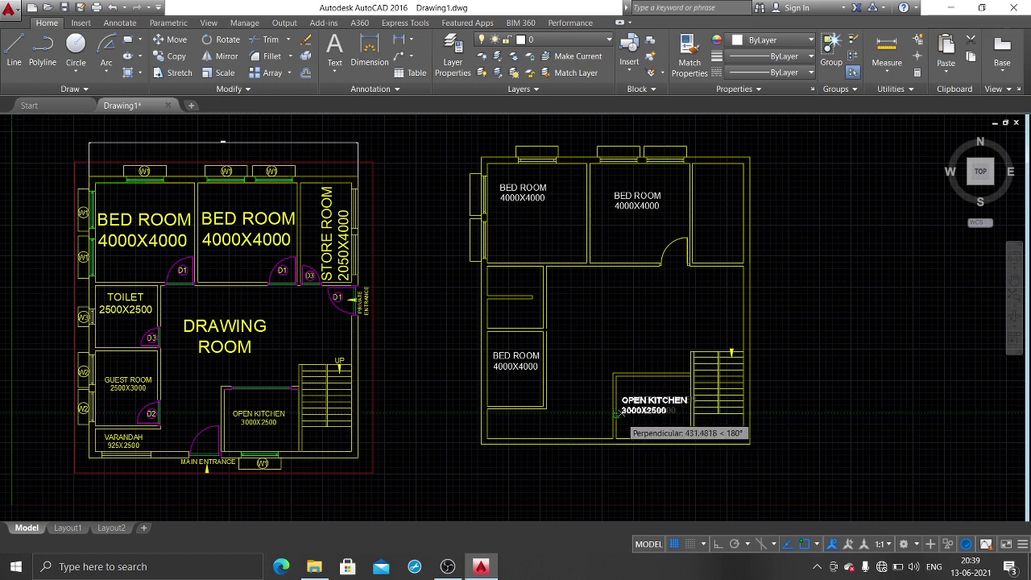
{"action": "left_click", "coordinate": [620, 410]}
Step: Change the upper-middle room label from BED ROOM to GUEST ROOM
{"action": "key", "text": "Return"}
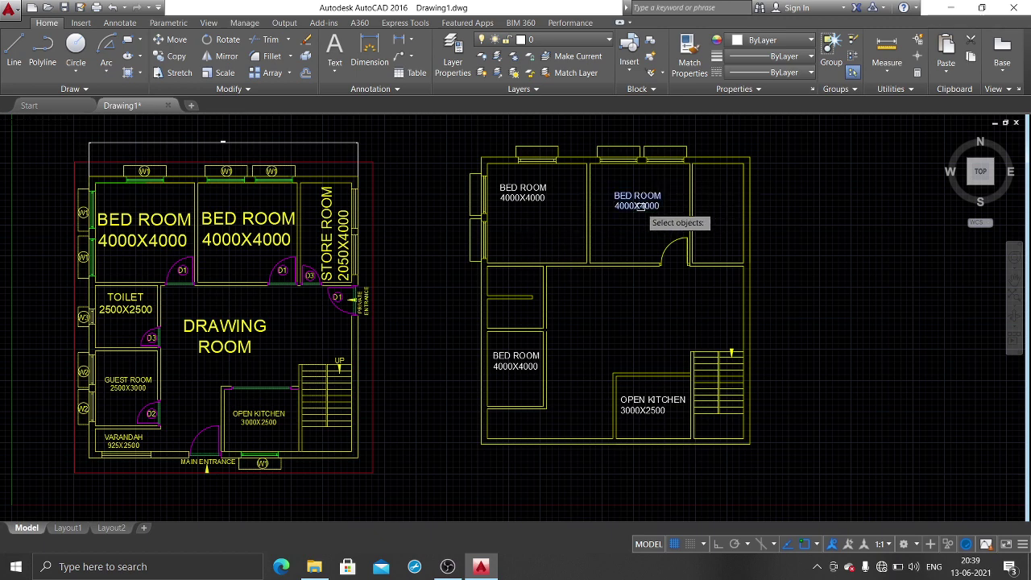
{"action": "left_click", "coordinate": [640, 206]}
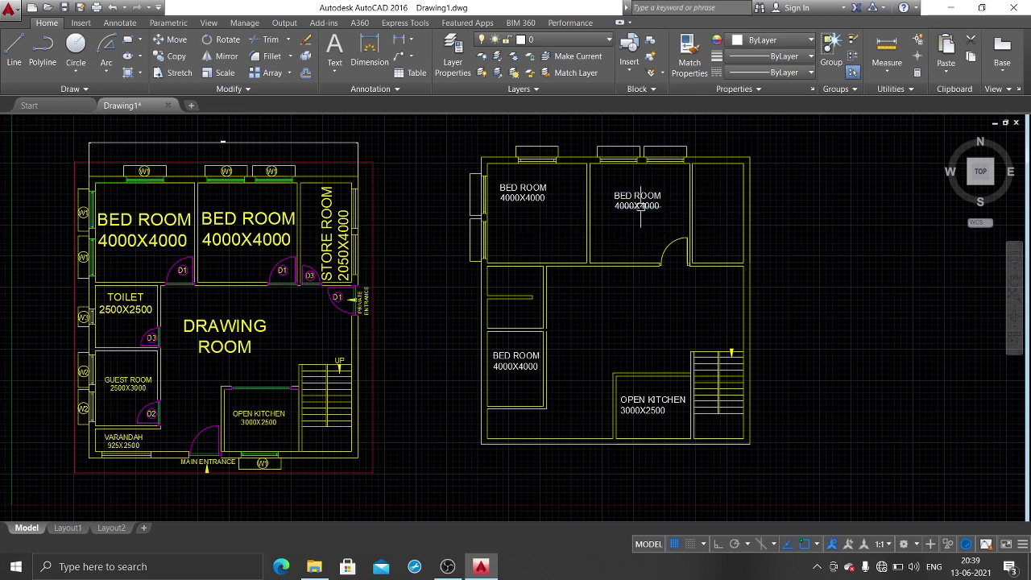
{"action": "double_click", "coordinate": [640, 208]}
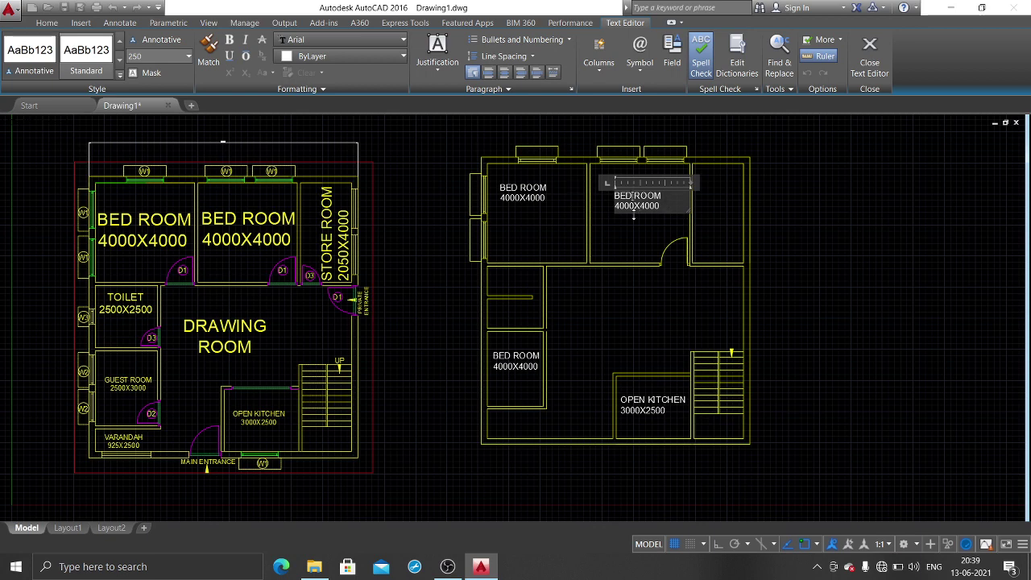
{"action": "key", "text": "BackSpace"}
{"action": "key", "text": "BackSpace"}
{"action": "type", "text": "GU"}
{"action": "key", "text": "BackSpace"}
{"action": "left_click", "coordinate": [734, 200]}
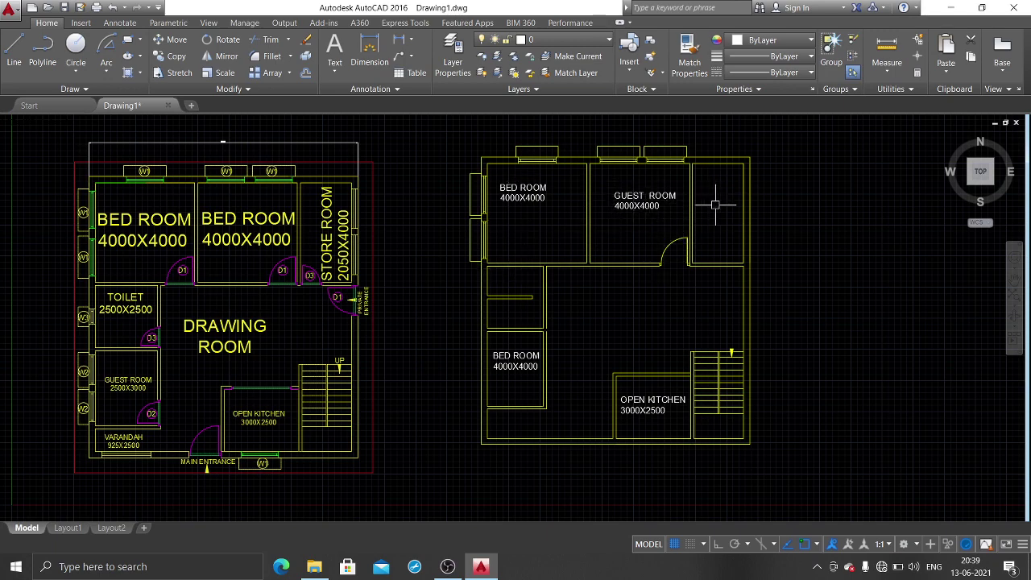
Step: Frame the second floor plan and start the linear Dimension command
{"action": "middle_click_drag", "start_coordinate": [707, 203], "coordinate": [707, 191]}
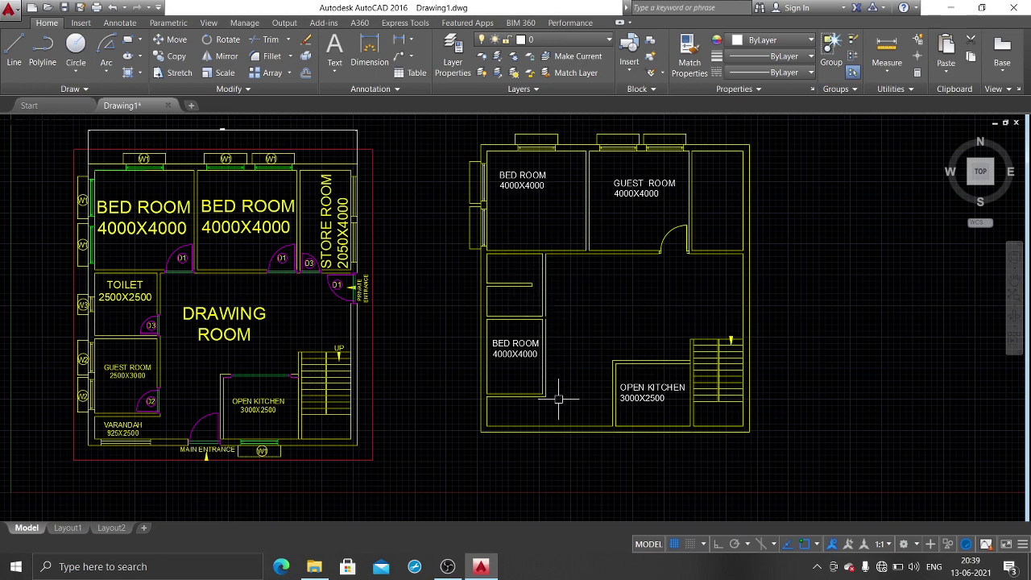
{"action": "scroll", "coordinate": [516, 280], "scroll_direction": "up", "scroll_amount": 2}
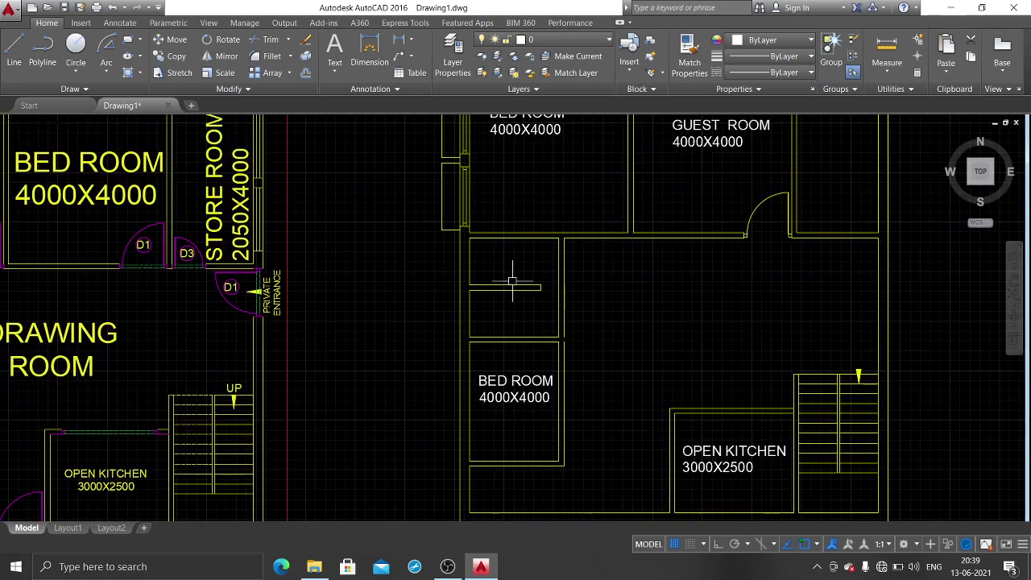
{"action": "middle_click_drag", "start_coordinate": [513, 281], "coordinate": [722, 270]}
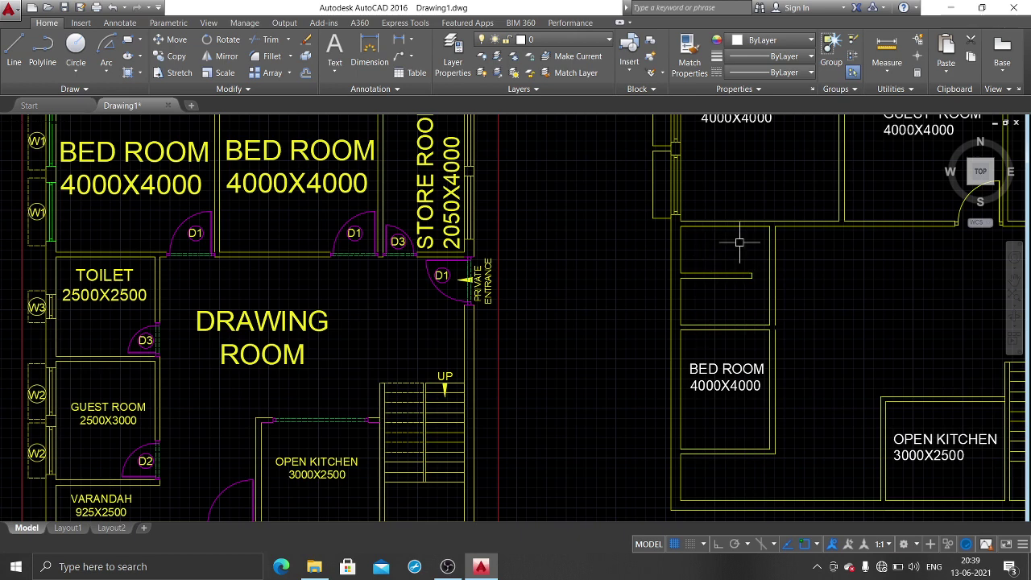
{"action": "scroll", "coordinate": [753, 275], "scroll_direction": "up", "scroll_amount": 2}
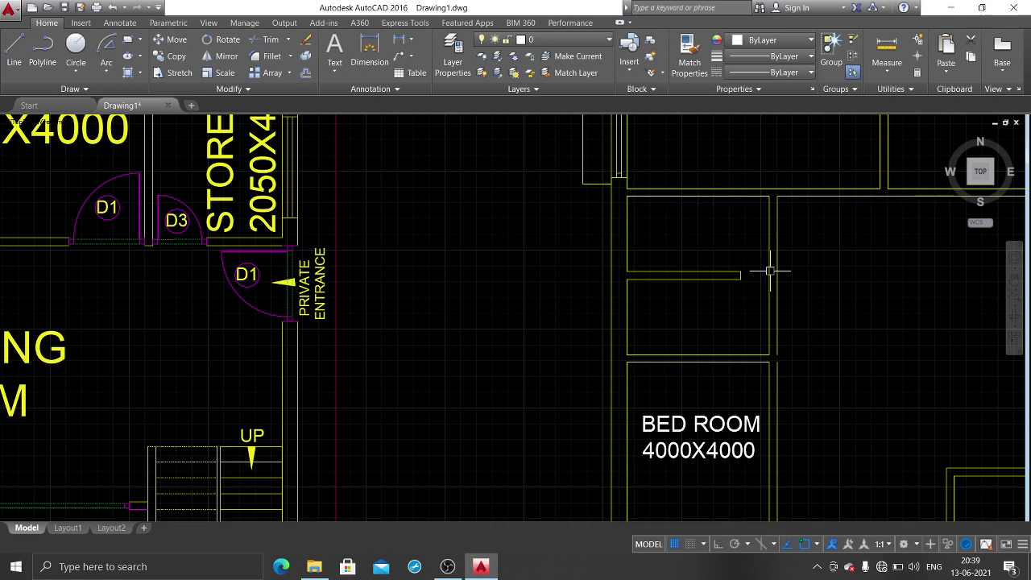
{"action": "middle_click_drag", "start_coordinate": [710, 287], "coordinate": [745, 266]}
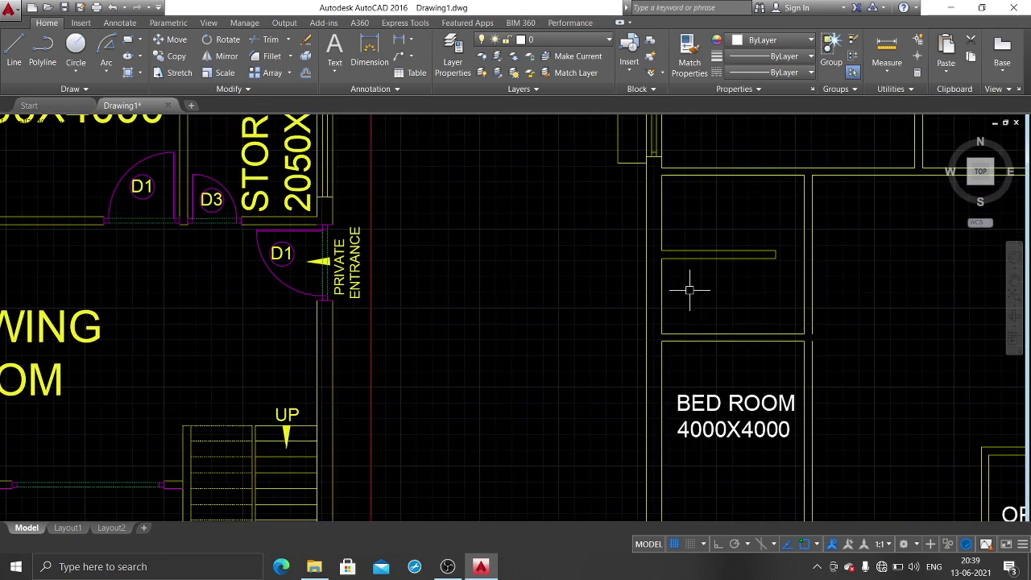
{"action": "mouse_move", "coordinate": [694, 291]}
{"action": "middle_mouse_down"}
{"action": "mouse_move", "coordinate": [733, 286]}
{"action": "mouse_move", "coordinate": [752, 235]}
{"action": "middle_mouse_up"}
{"action": "scroll", "coordinate": [752, 234], "scroll_direction": "down", "scroll_amount": 2}
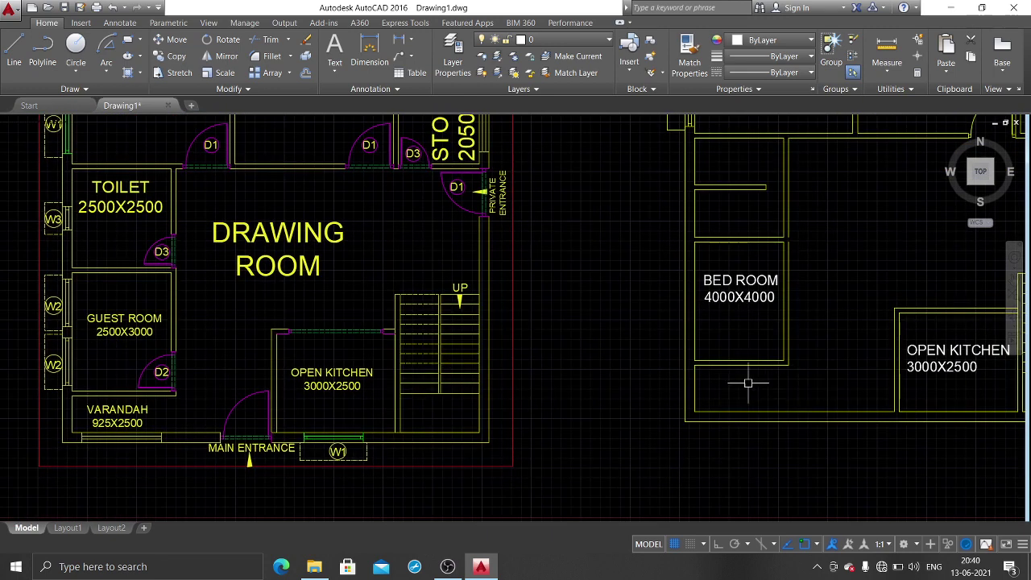
{"action": "middle_click_drag", "start_coordinate": [724, 407], "coordinate": [712, 387]}
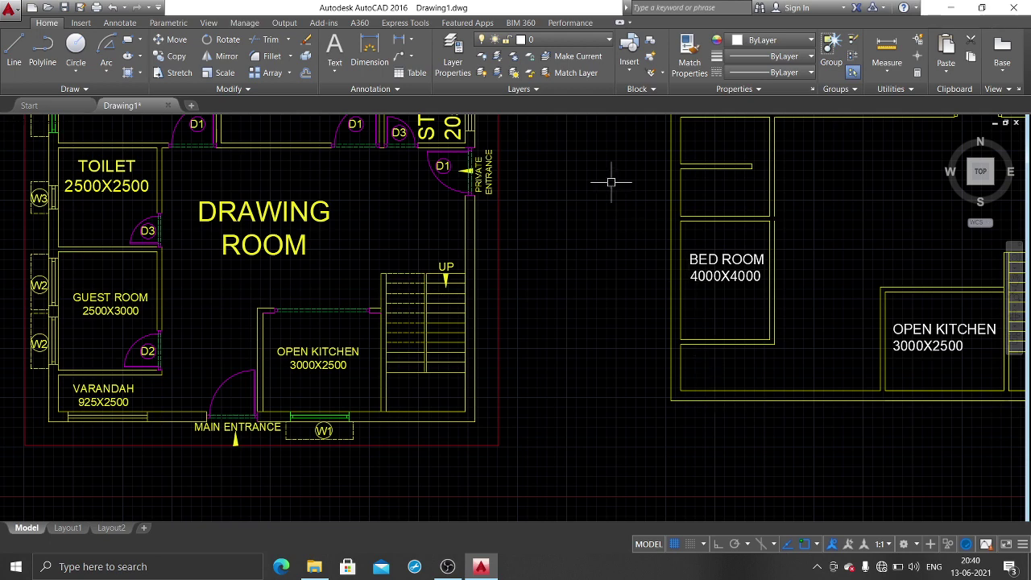
{"action": "left_click", "coordinate": [399, 39]}
Step: Dimension the small room's wall below the bed room as 1175
{"action": "left_click", "coordinate": [712, 344]}
{"action": "left_click", "coordinate": [712, 390]}
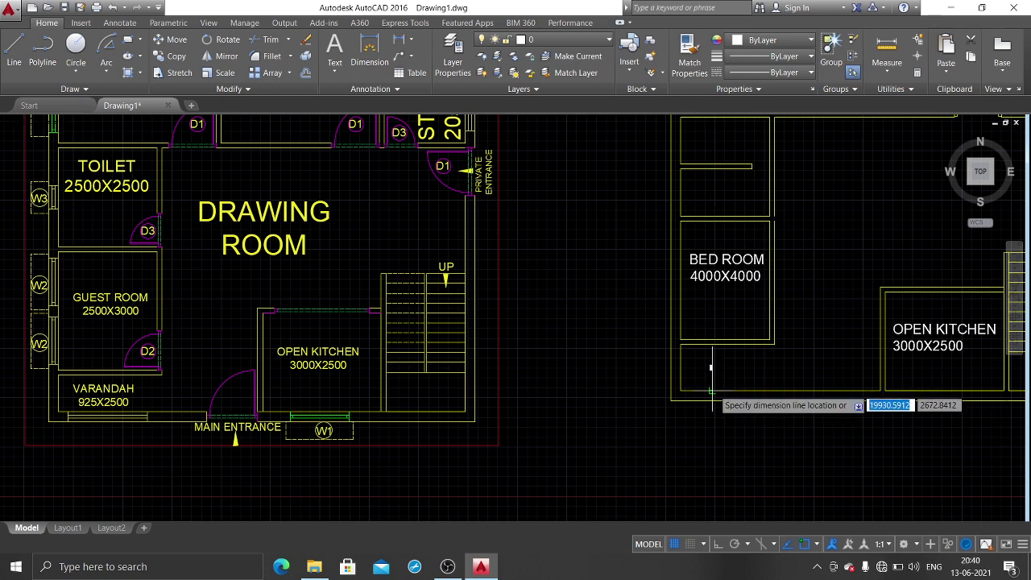
{"action": "left_click", "coordinate": [712, 397]}
{"action": "scroll", "coordinate": [716, 363], "scroll_direction": "up", "scroll_amount": 3}
{"action": "scroll", "coordinate": [715, 363], "scroll_direction": "up", "scroll_amount": 3}
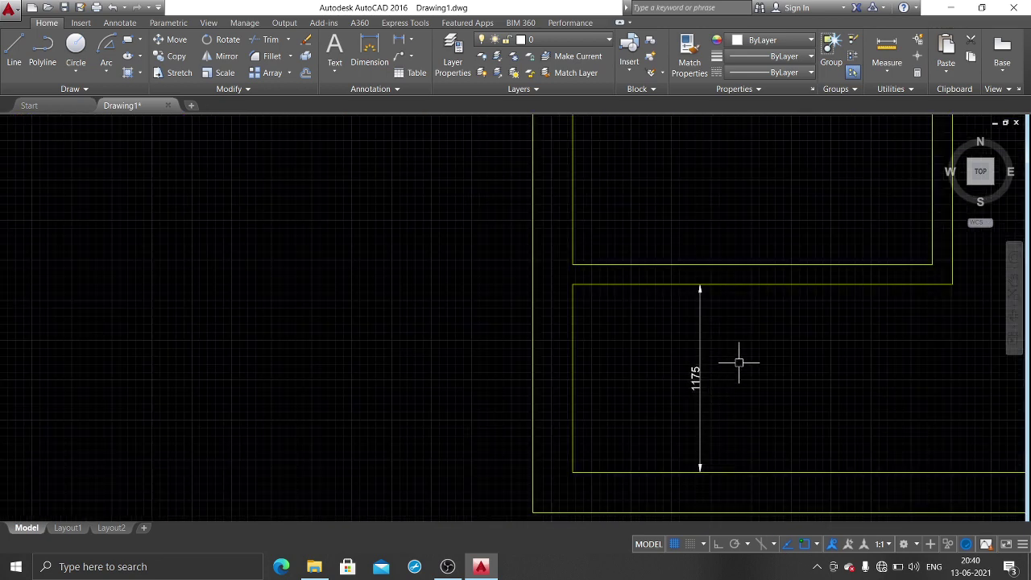
{"action": "scroll", "coordinate": [738, 364], "scroll_direction": "down", "scroll_amount": 3}
{"action": "scroll", "coordinate": [310, 447], "scroll_direction": "down", "scroll_amount": 2}
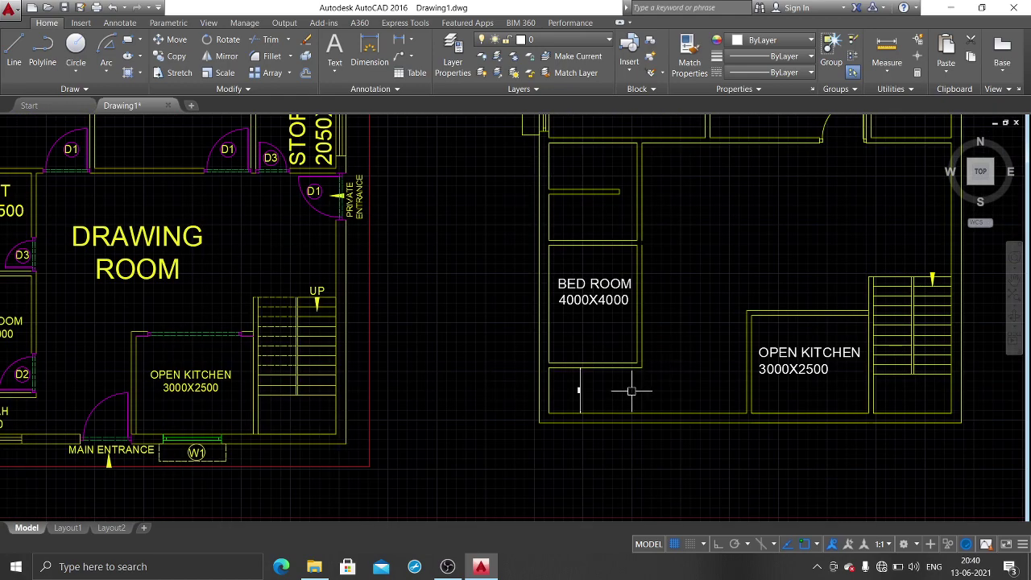
Step: Pan to the second floor's bottom wall and start a line at the wall corner
{"action": "middle_click_drag", "start_coordinate": [631, 391], "coordinate": [720, 333]}
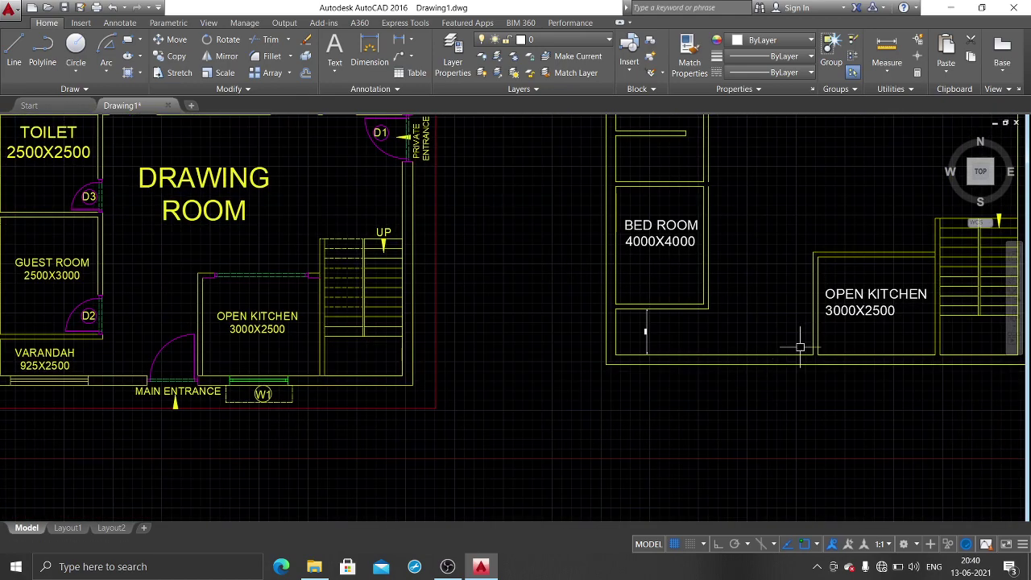
{"action": "middle_click_drag", "start_coordinate": [807, 351], "coordinate": [787, 336]}
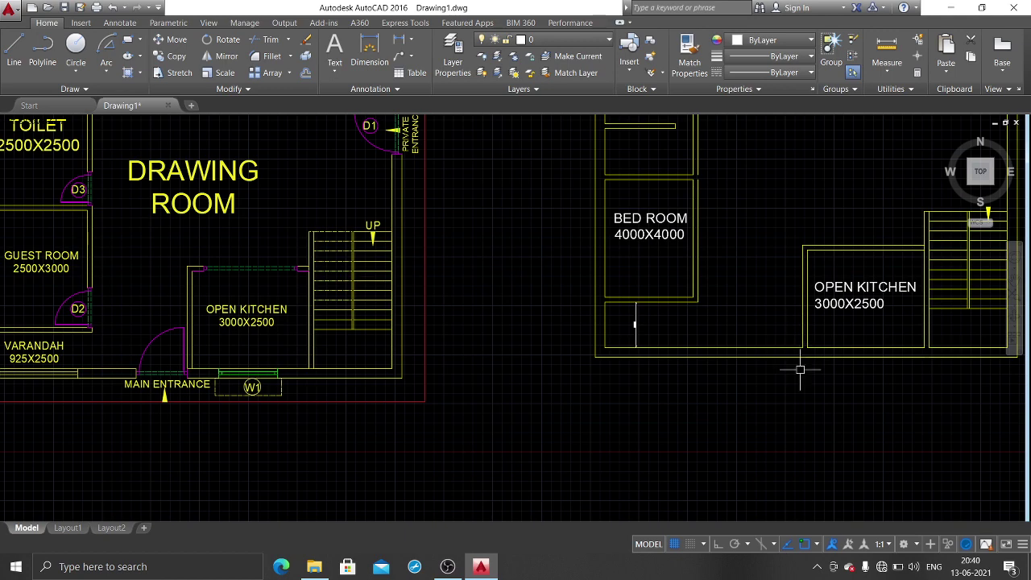
{"action": "scroll", "coordinate": [781, 348], "scroll_direction": "up", "scroll_amount": 2}
{"action": "type", "text": "l"}
{"action": "key", "text": "Return"}
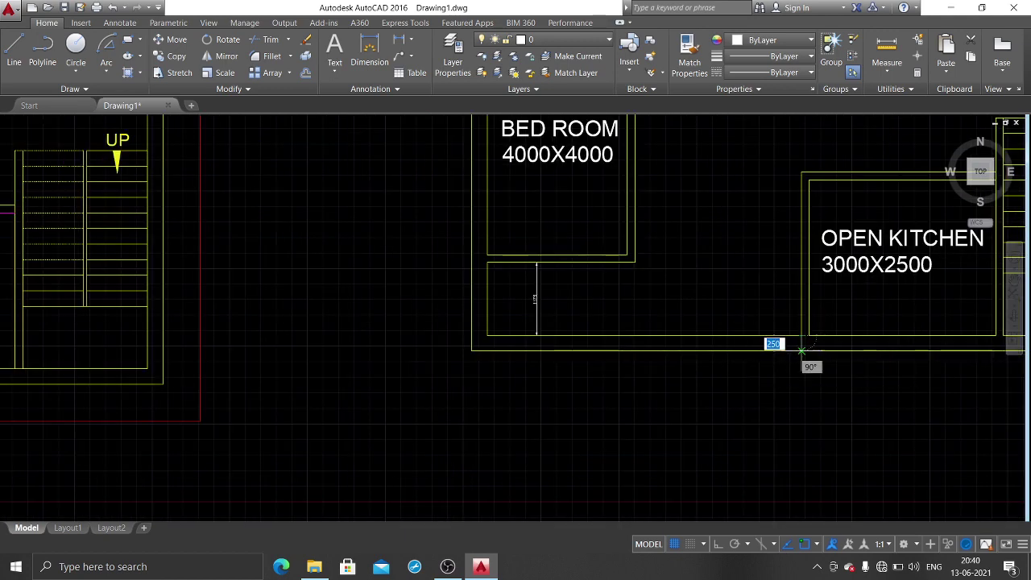
{"action": "left_click", "coordinate": [802, 351]}
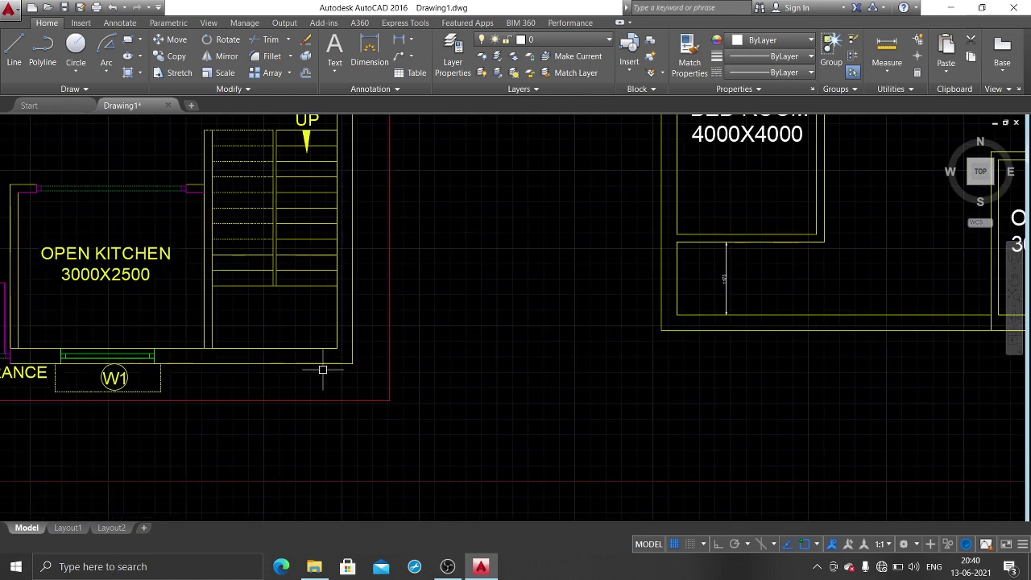
Step: Dimension the ground-floor main entrance opening between its door jambs, measuring 1297.39
{"action": "middle_click_drag", "start_coordinate": [323, 368], "coordinate": [636, 341]}
{"action": "scroll", "coordinate": [452, 325], "scroll_direction": "up", "scroll_amount": 2}
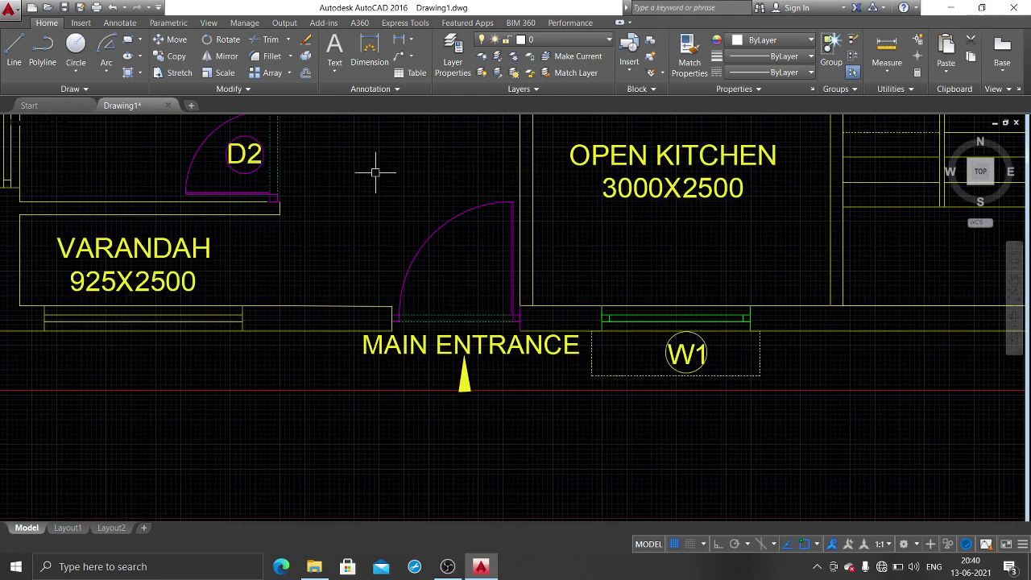
{"action": "left_click", "coordinate": [383, 59]}
{"action": "left_click", "coordinate": [524, 344]}
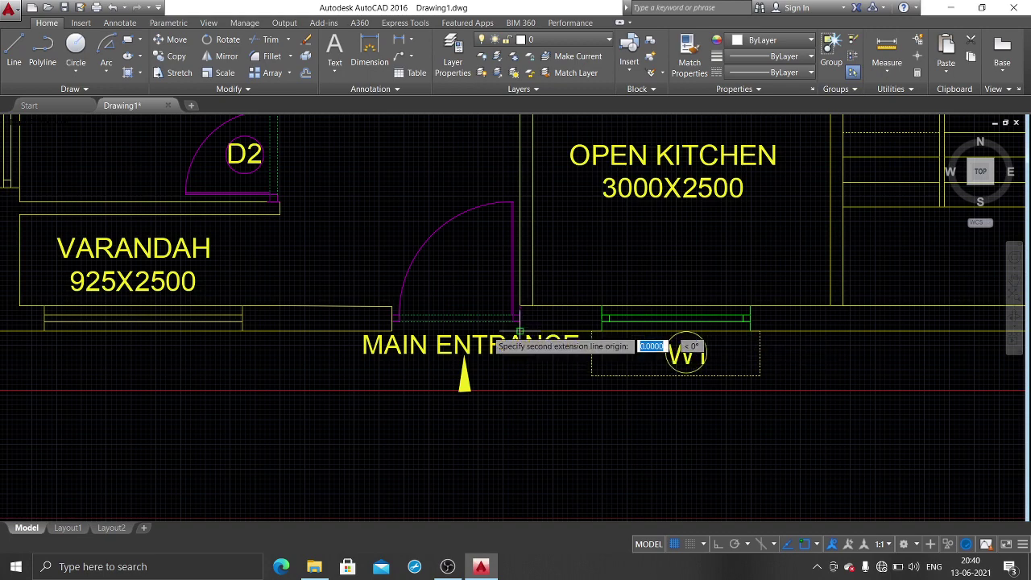
{"action": "left_click", "coordinate": [392, 308]}
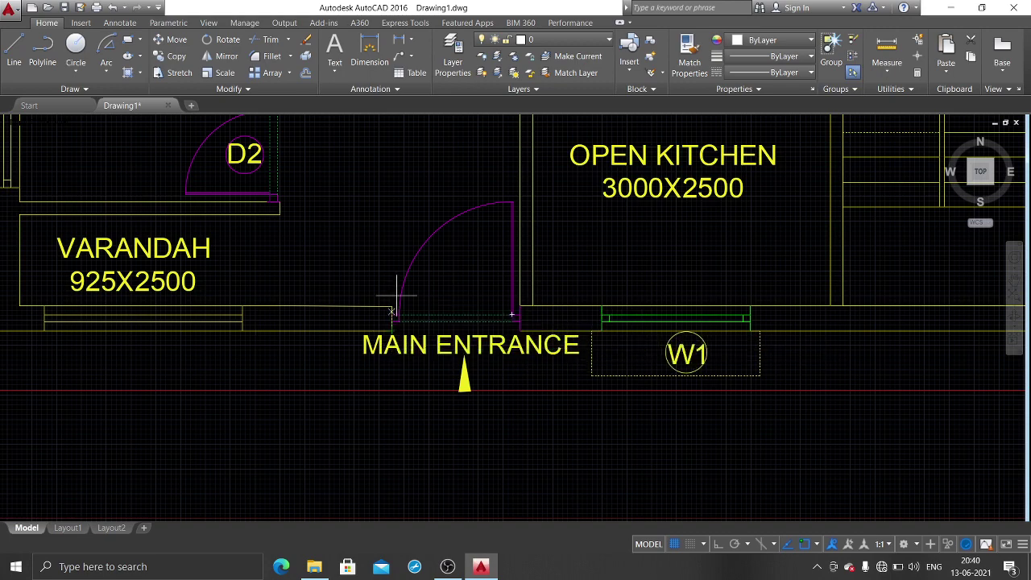
{"action": "scroll", "coordinate": [427, 284], "scroll_direction": "up", "scroll_amount": 3}
{"action": "scroll", "coordinate": [476, 330], "scroll_direction": "up", "scroll_amount": 1}
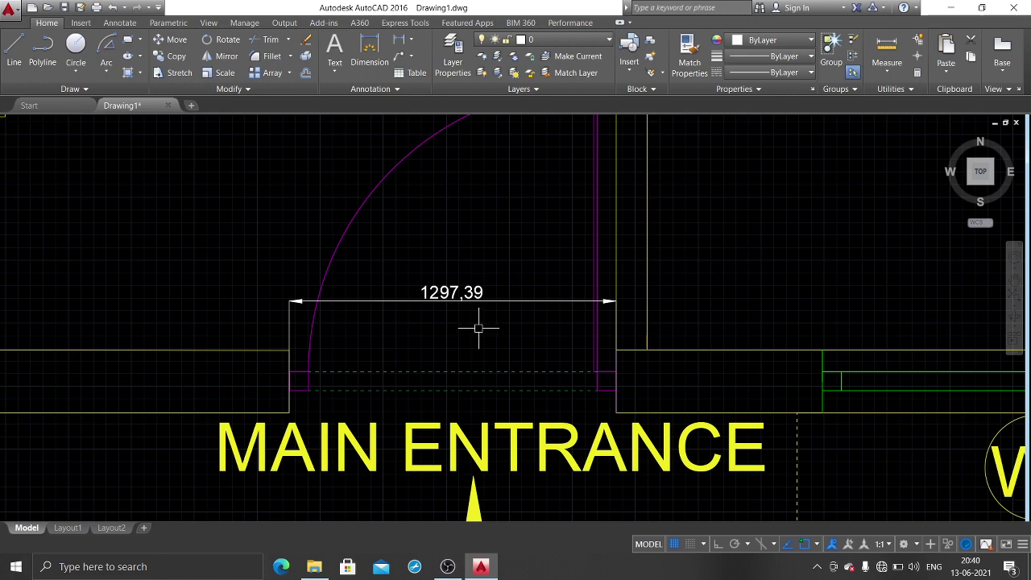
{"action": "scroll", "coordinate": [497, 297], "scroll_direction": "down", "scroll_amount": 2}
{"action": "scroll", "coordinate": [503, 306], "scroll_direction": "down", "scroll_amount": 2}
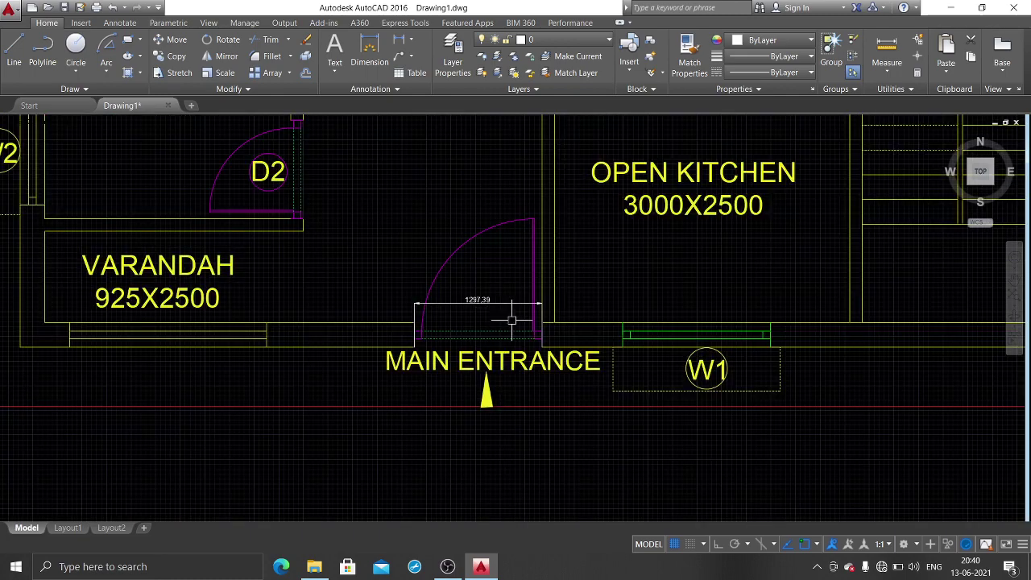
{"action": "scroll", "coordinate": [512, 317], "scroll_direction": "down", "scroll_amount": 4}
{"action": "scroll", "coordinate": [514, 320], "scroll_direction": "down", "scroll_amount": 1}
{"action": "scroll", "coordinate": [499, 316], "scroll_direction": "down", "scroll_amount": 3}
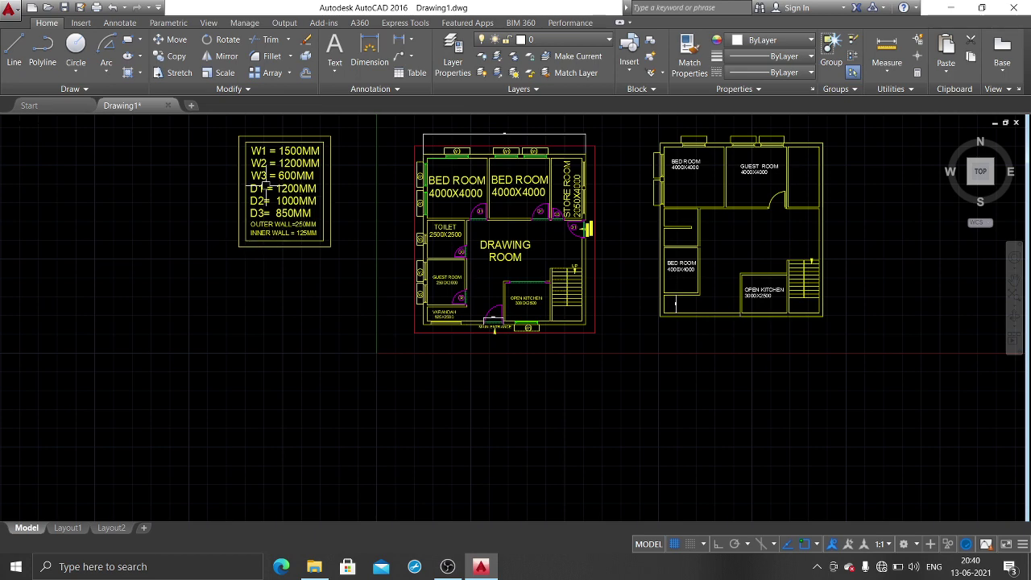
{"action": "middle_click_drag", "start_coordinate": [558, 271], "coordinate": [174, 284]}
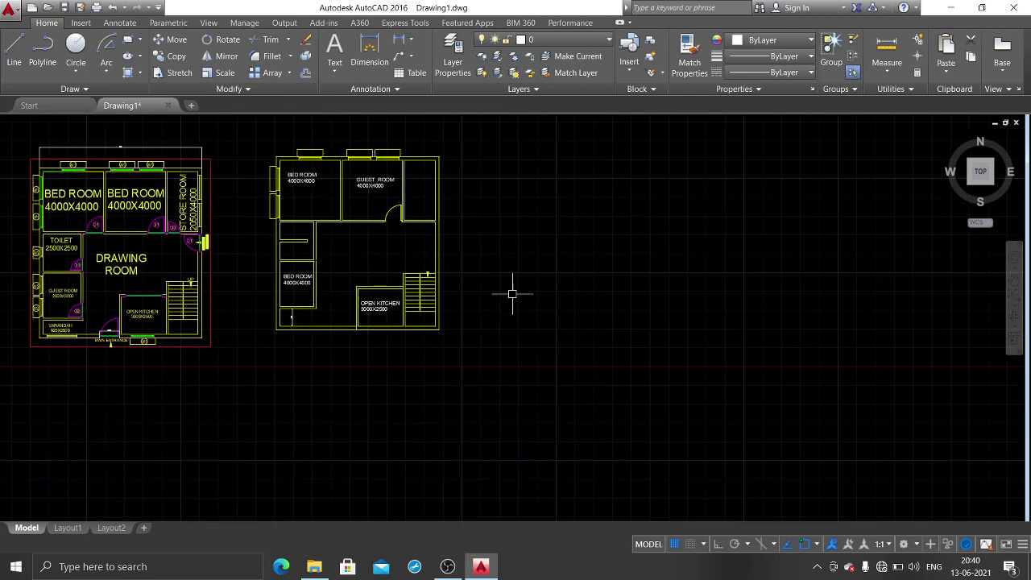
Step: Zoom to the bottom wall near the open kitchen and start an offset of 100
{"action": "scroll", "coordinate": [338, 330], "scroll_direction": "up", "scroll_amount": 3}
{"action": "mouse_move", "coordinate": [356, 340]}
{"action": "middle_mouse_down"}
{"action": "mouse_move", "coordinate": [568, 313]}
{"action": "mouse_move", "coordinate": [596, 286]}
{"action": "middle_mouse_up"}
{"action": "scroll", "coordinate": [574, 312], "scroll_direction": "up", "scroll_amount": 3}
{"action": "type", "text": "o"}
{"action": "key", "text": "Return"}
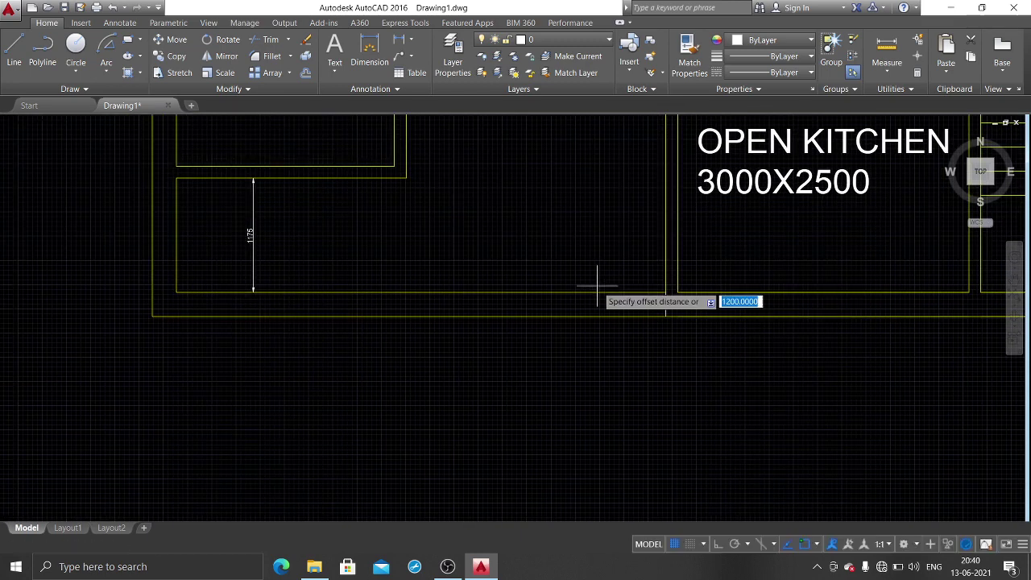
{"action": "type", "text": "100"}
{"action": "key", "text": "Return"}
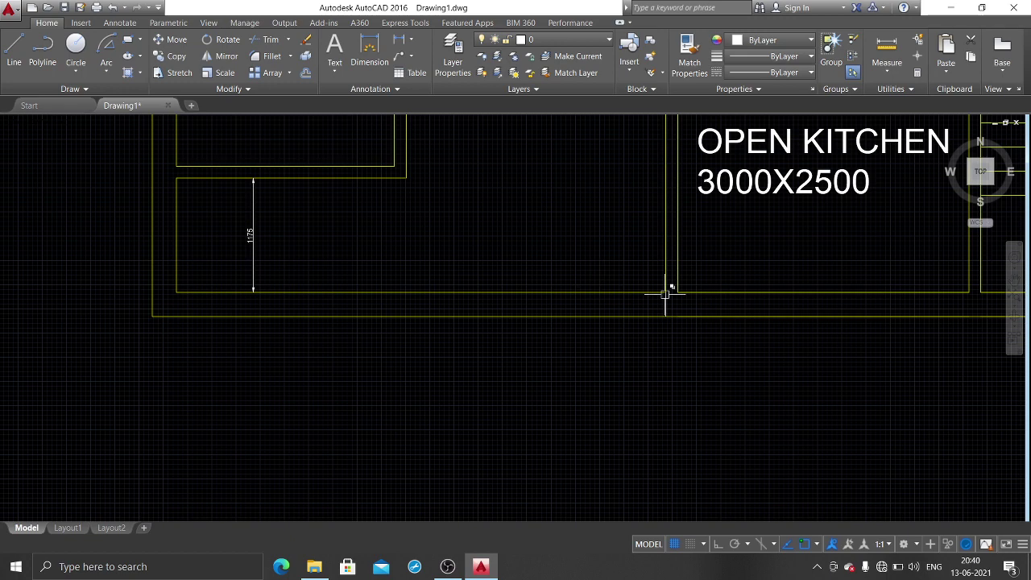
Step: Offset the wall line 125 to the left to mark the door opening
{"action": "type", "text": "o9"}
{"action": "key", "text": "Return"}
{"action": "type", "text": "o"}
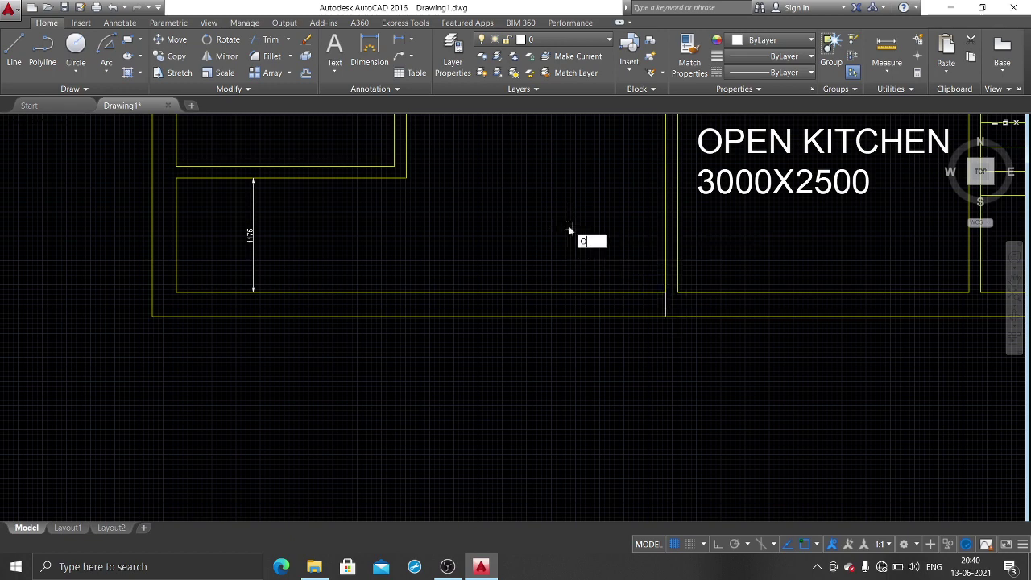
{"action": "key", "text": "Return"}
{"action": "type", "text": "125"}
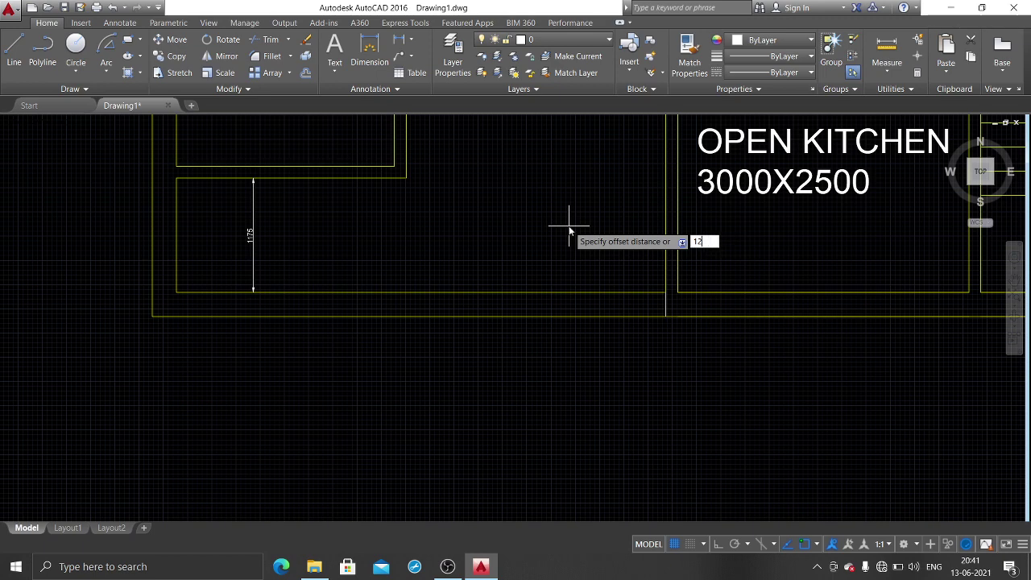
{"action": "key", "text": "Return"}
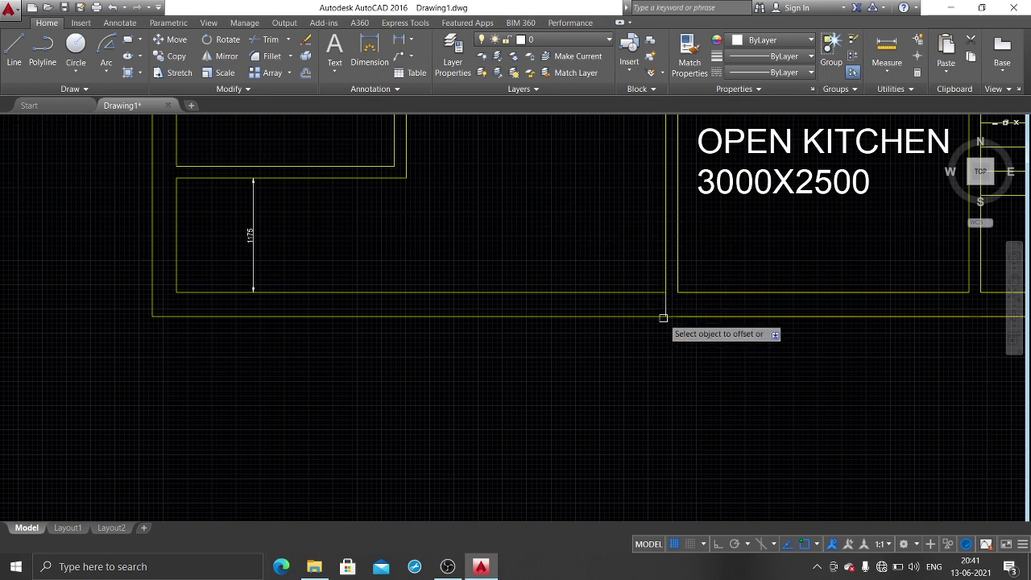
{"action": "left_click", "coordinate": [663, 306]}
{"action": "left_click", "coordinate": [530, 309]}
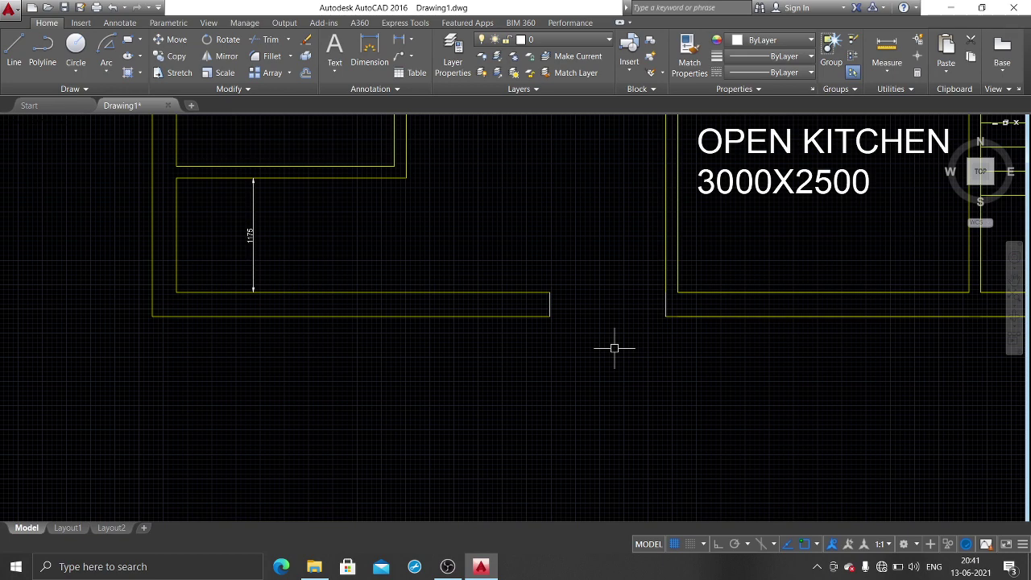
Step: Draw a small 75 by 75 square jamb with the rectangle tool
{"action": "type", "text": "REC"}
{"action": "key", "text": "Return"}
{"action": "left_click", "coordinate": [498, 174]}
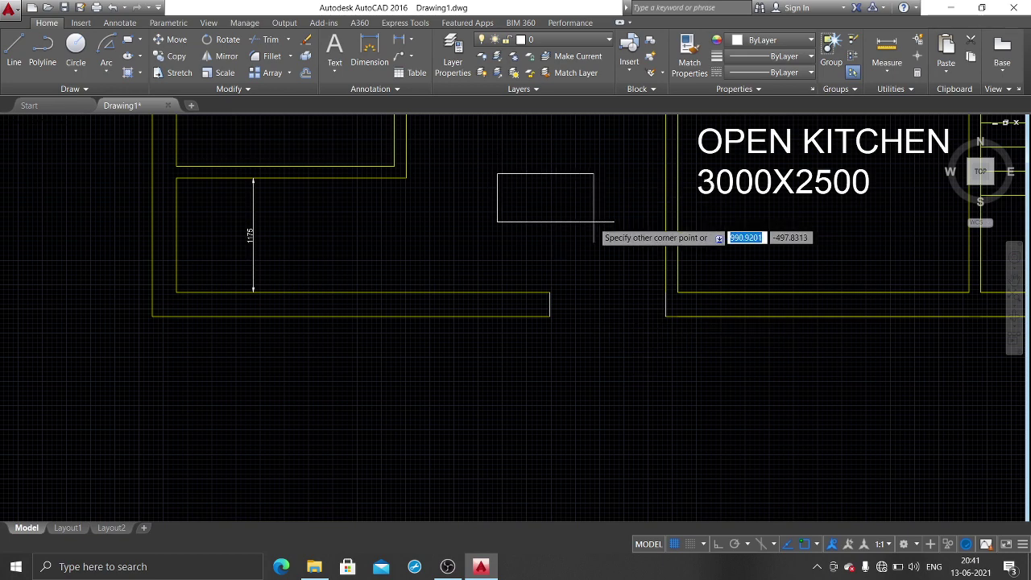
{"action": "type", "text": "75"}
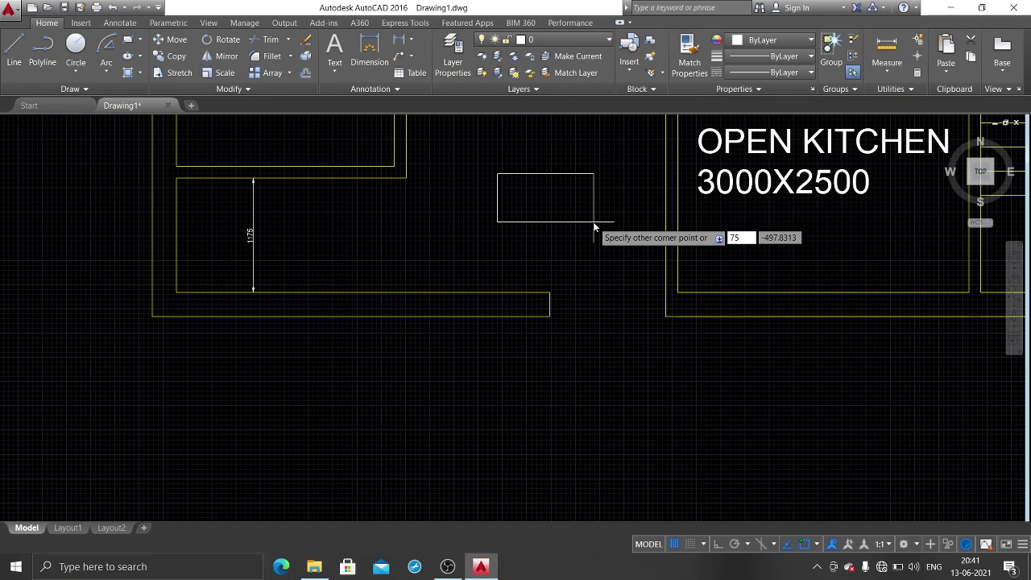
{"action": "key", "text": "Tab"}
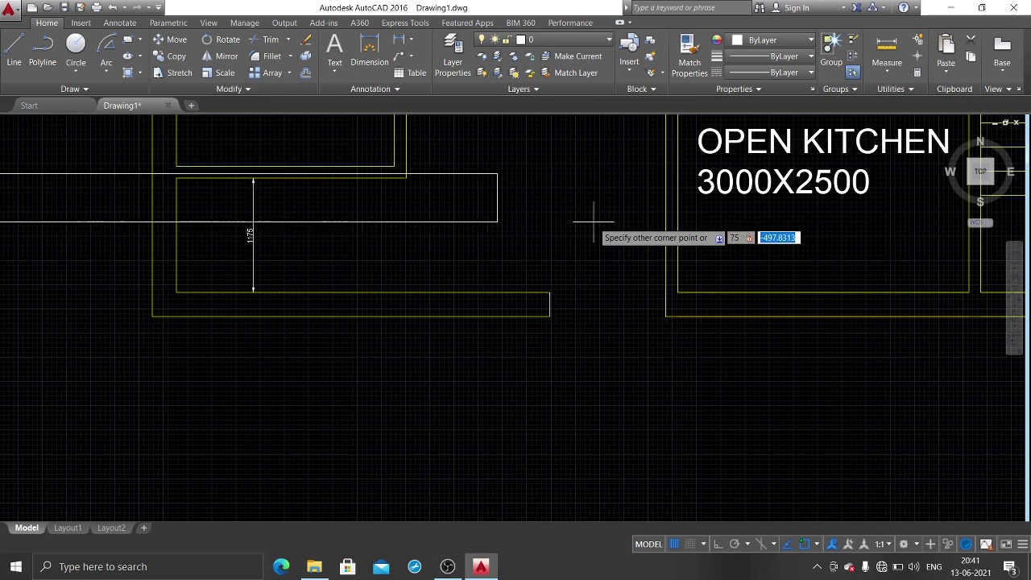
{"action": "type", "text": "75"}
{"action": "key", "text": "Return"}
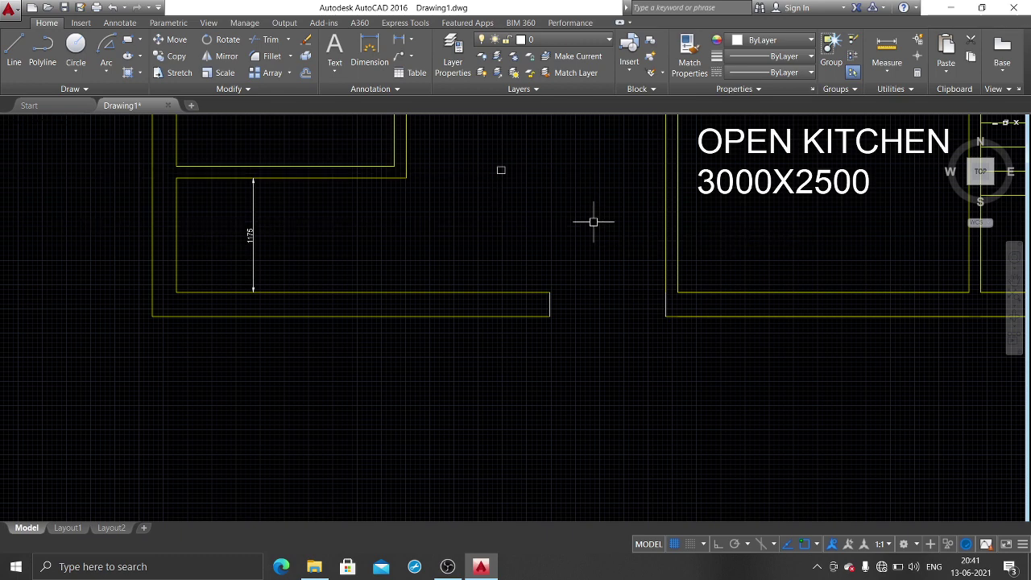
{"action": "key", "text": "Return"}
{"action": "key", "text": "Escape"}
Step: Attempt to move the small square, then cancel the move
{"action": "type", "text": "m"}
{"action": "key", "text": "Return"}
{"action": "left_click", "coordinate": [500, 169]}
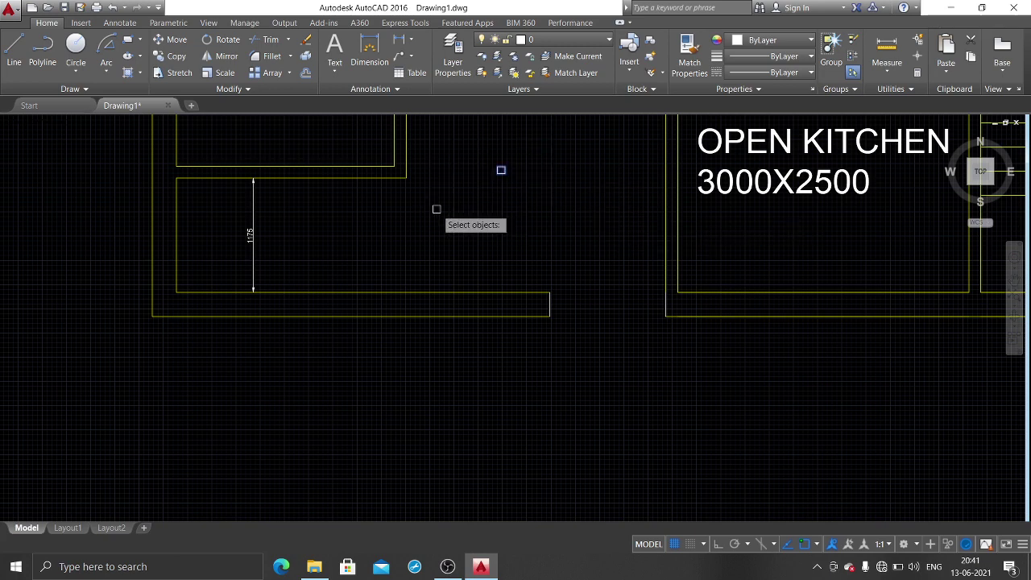
{"action": "key", "text": "Return"}
{"action": "scroll", "coordinate": [503, 165], "scroll_direction": "up", "scroll_amount": 3}
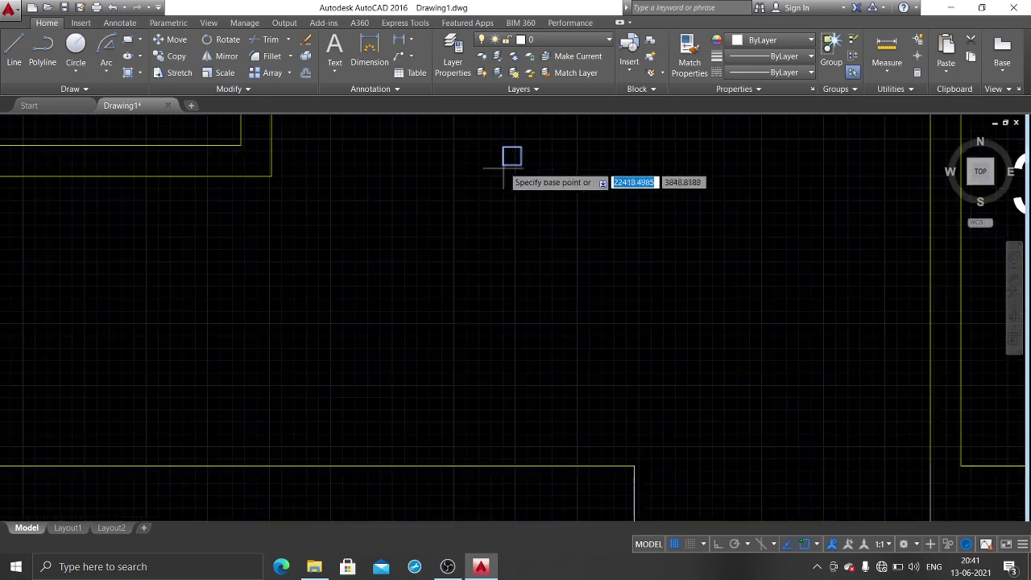
{"action": "left_click", "coordinate": [512, 155]}
{"action": "scroll", "coordinate": [609, 391], "scroll_direction": "down", "scroll_amount": 3}
{"action": "scroll", "coordinate": [614, 399], "scroll_direction": "up", "scroll_amount": 2}
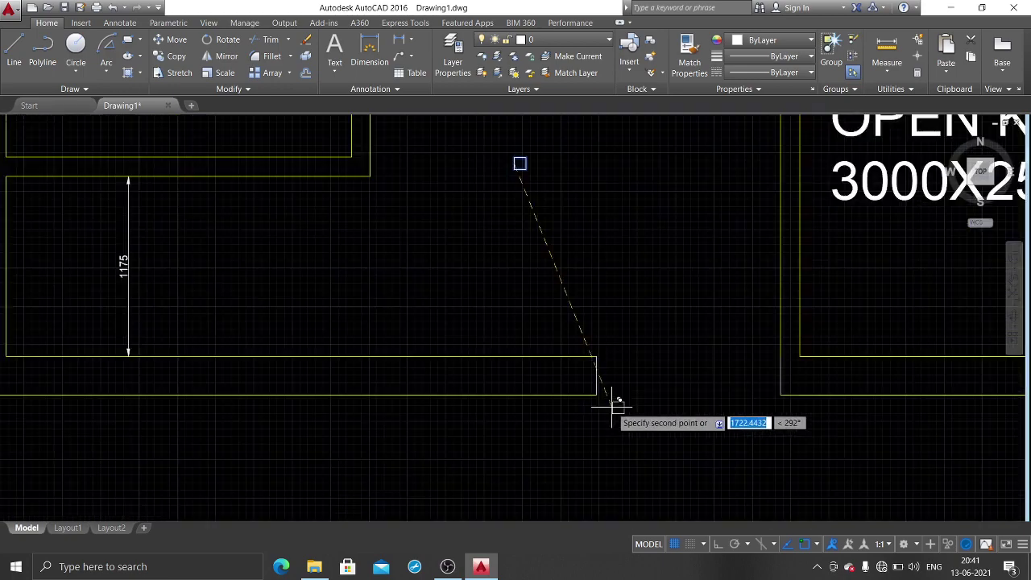
{"action": "scroll", "coordinate": [607, 368], "scroll_direction": "up", "scroll_amount": 2}
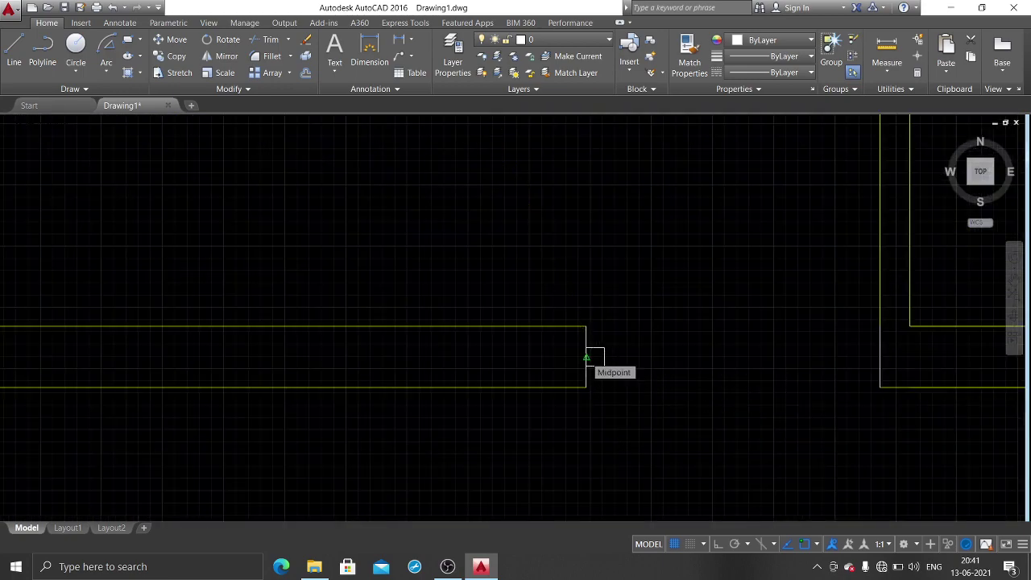
{"action": "key", "text": "Escape"}
Step: Copy the small square jamb from the left wall end to the facing wall end
{"action": "type", "text": "c"}
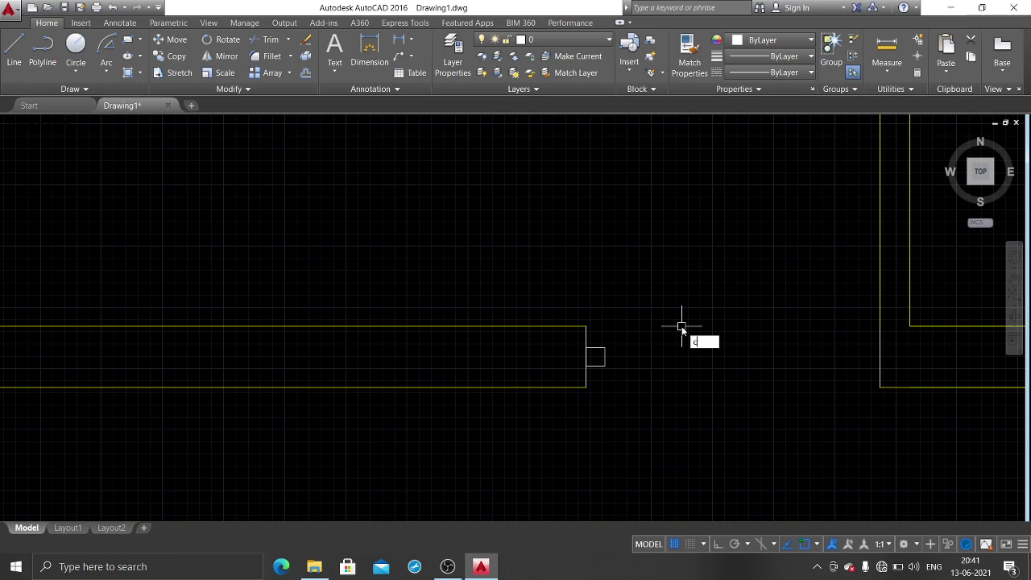
{"action": "type", "text": "i"}
{"action": "key", "text": "Return"}
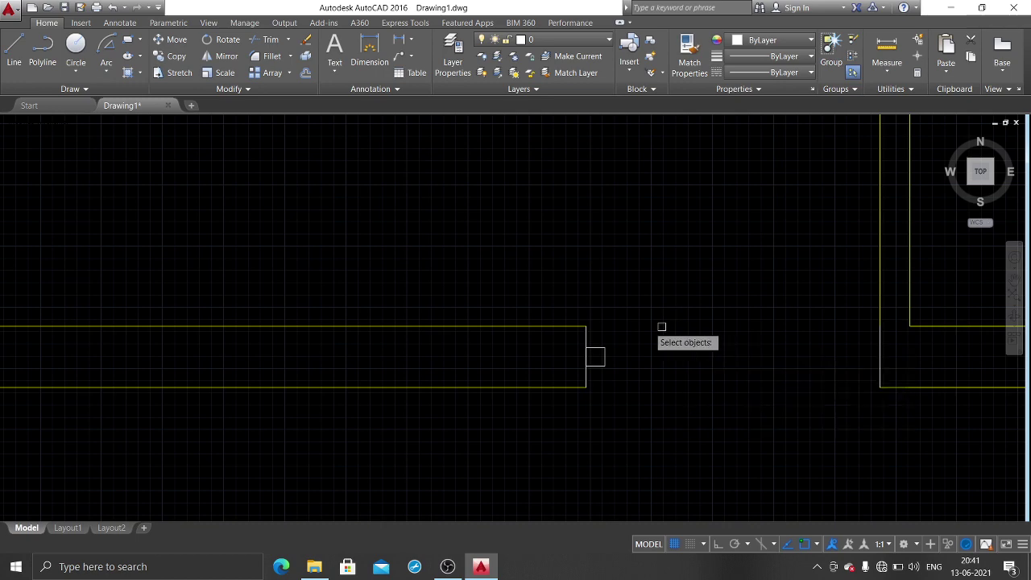
{"action": "left_click", "coordinate": [604, 358]}
{"action": "key", "text": "Return"}
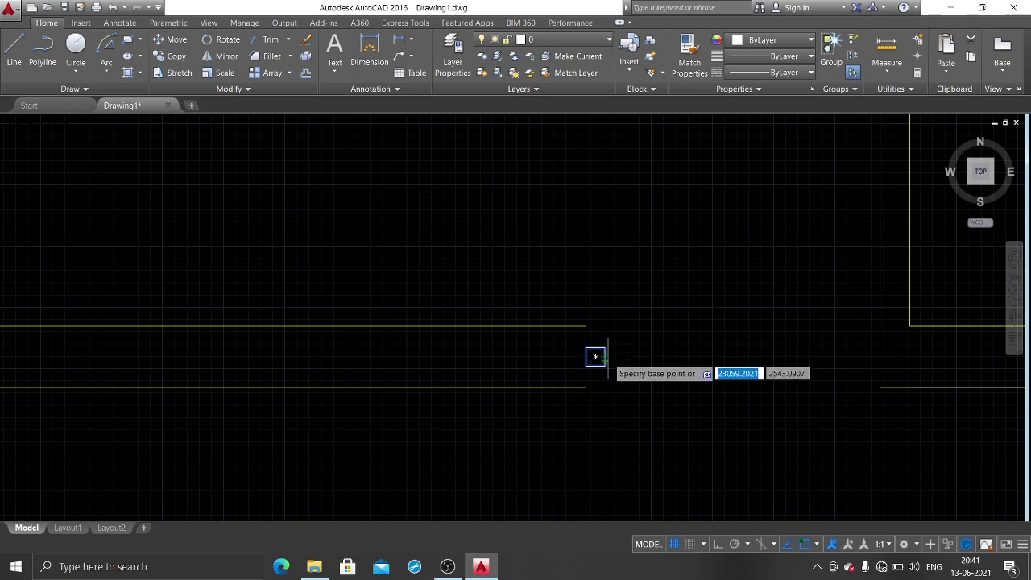
{"action": "left_click", "coordinate": [596, 357]}
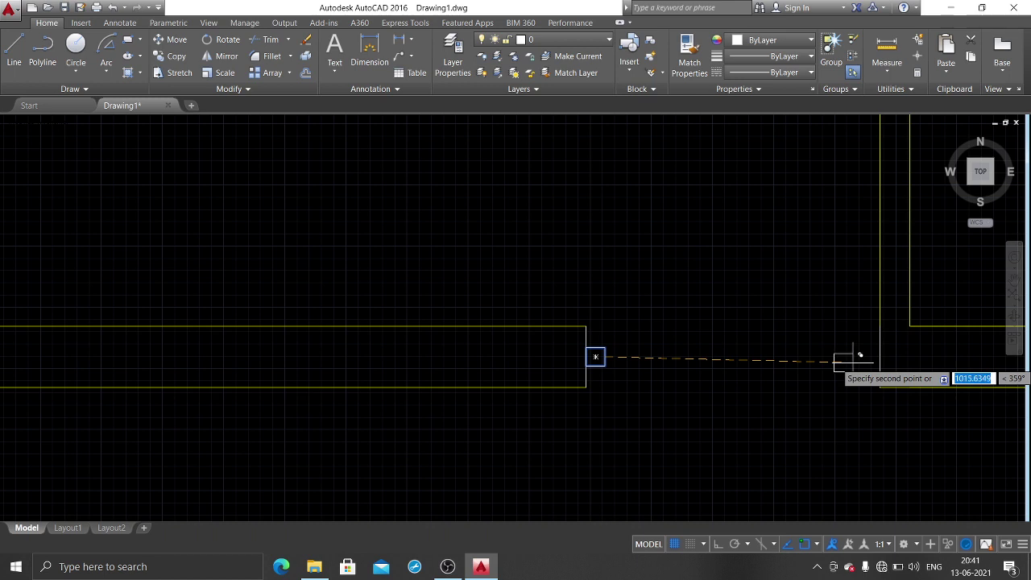
{"action": "left_click", "coordinate": [879, 357]}
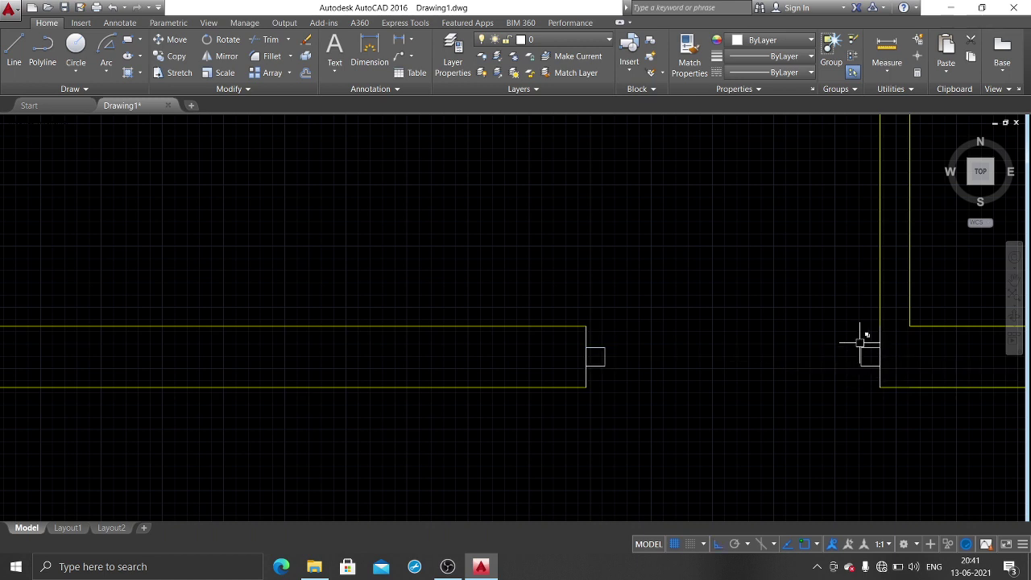
Step: Draw the door leaf from the copied jamb with segments 1500, 20, 1050 and 250
{"action": "key", "text": "l"}
{"action": "key", "text": "Return"}
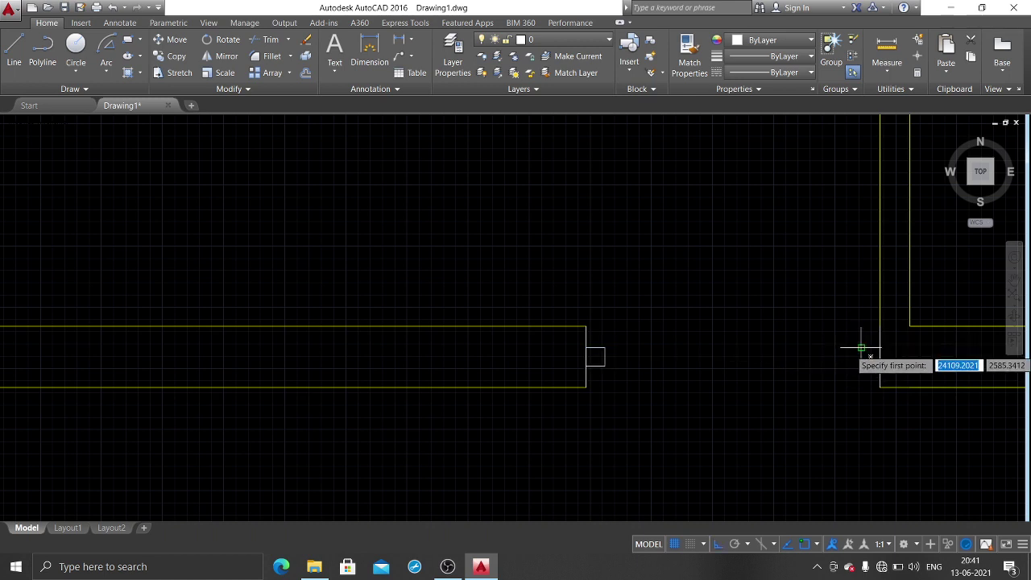
{"action": "left_click", "coordinate": [870, 356]}
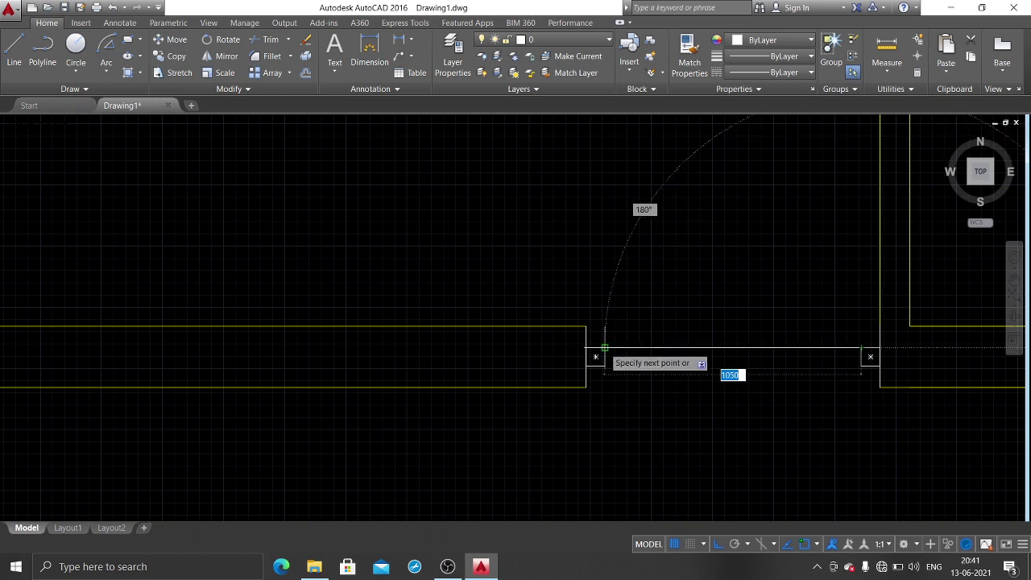
{"action": "type", "text": "1"}
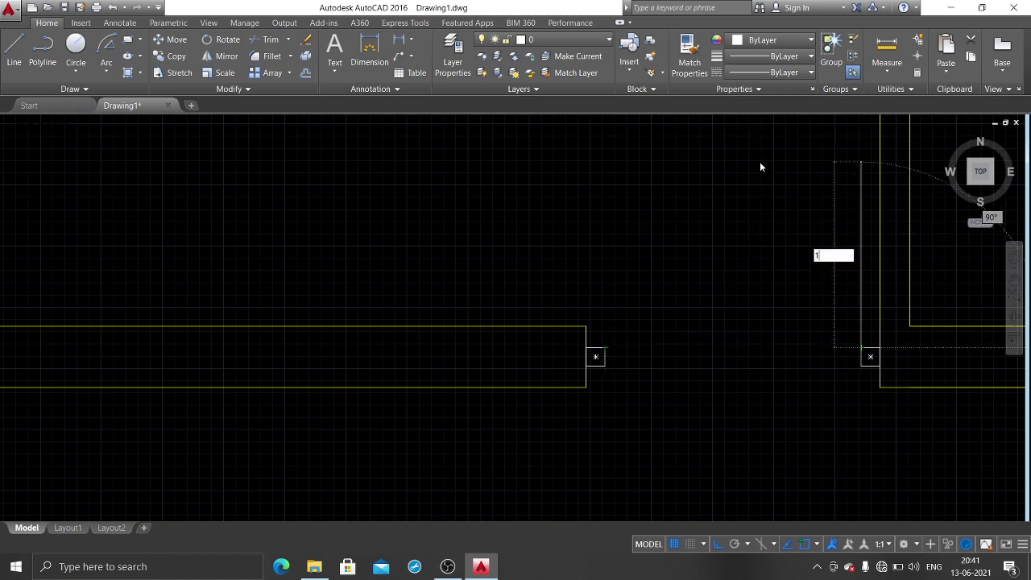
{"action": "type", "text": "500"}
{"action": "key", "text": "Return"}
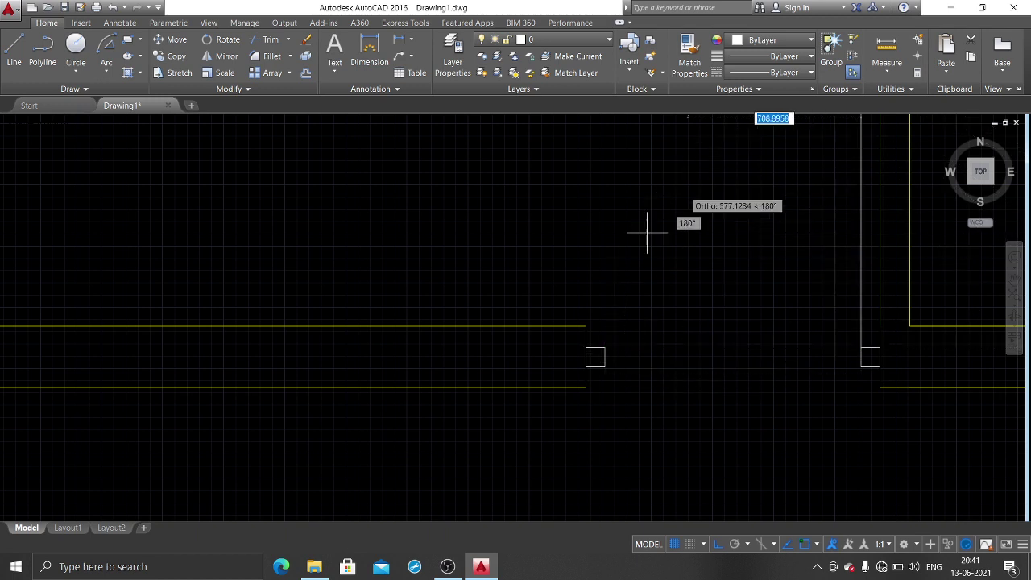
{"action": "type", "text": "2"}
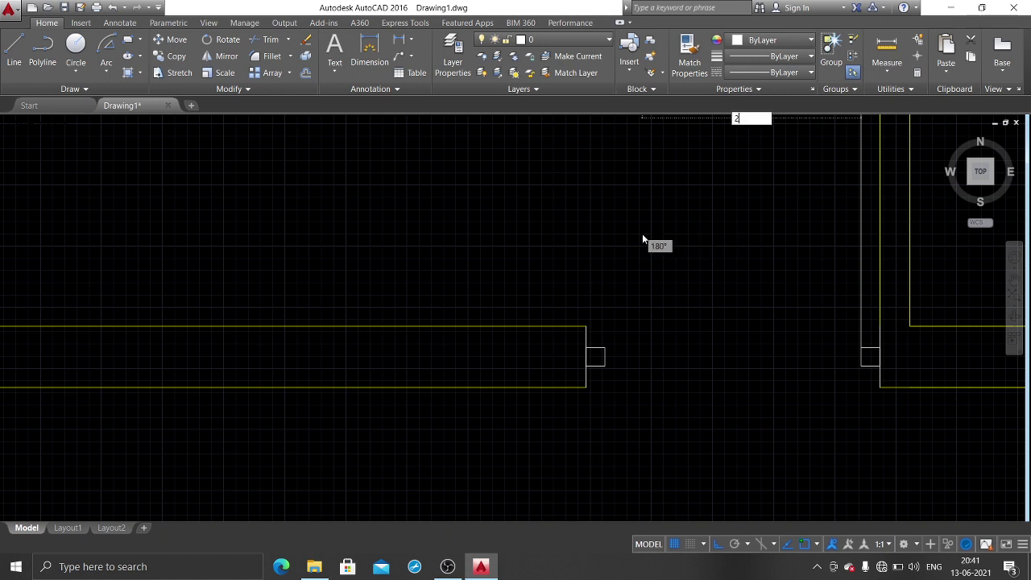
{"action": "type", "text": "0"}
{"action": "key", "text": "Return"}
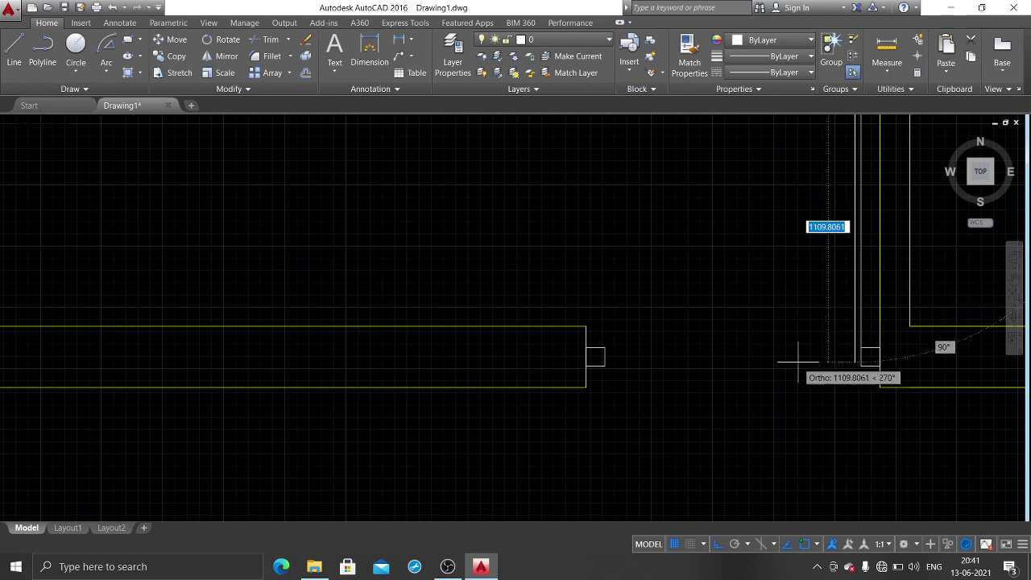
{"action": "type", "text": "105"}
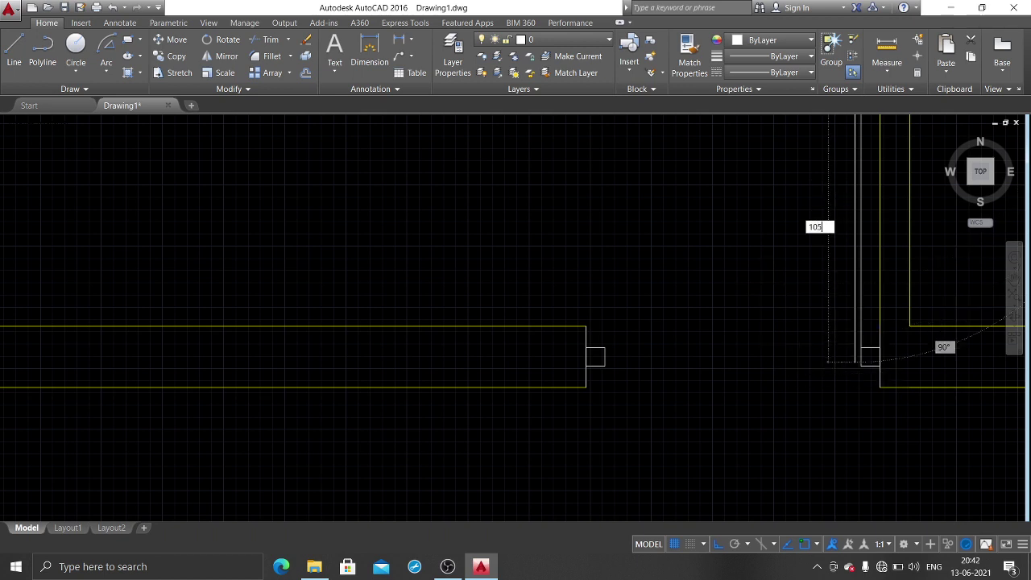
{"action": "type", "text": "0"}
{"action": "key", "text": "Return"}
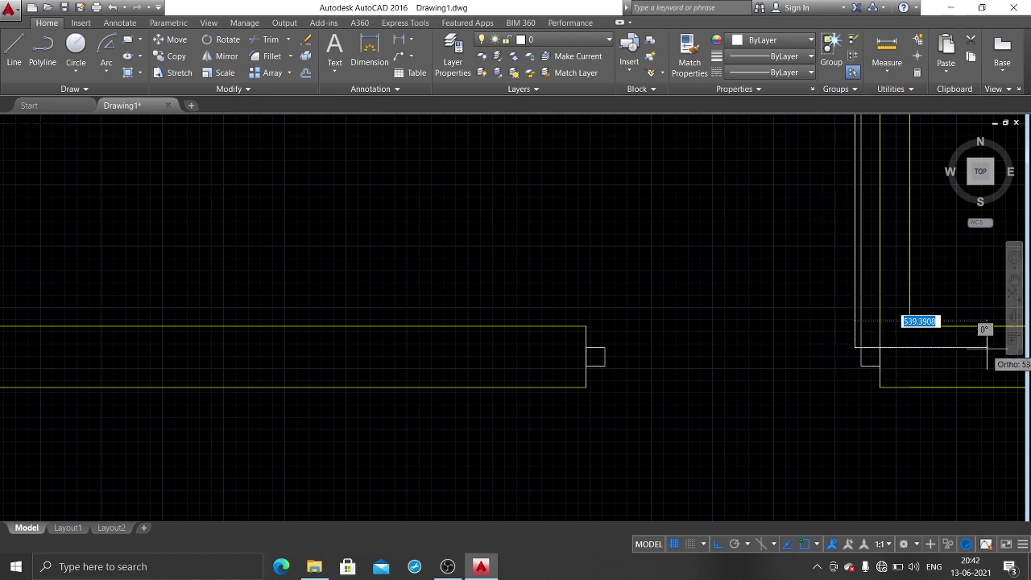
{"action": "type", "text": "250"}
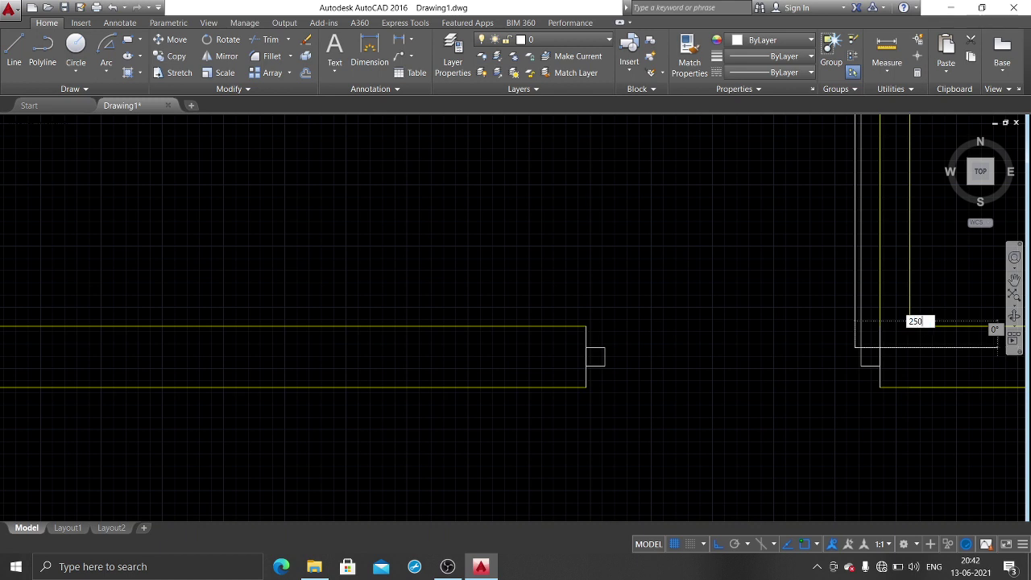
{"action": "key", "text": "Return"}
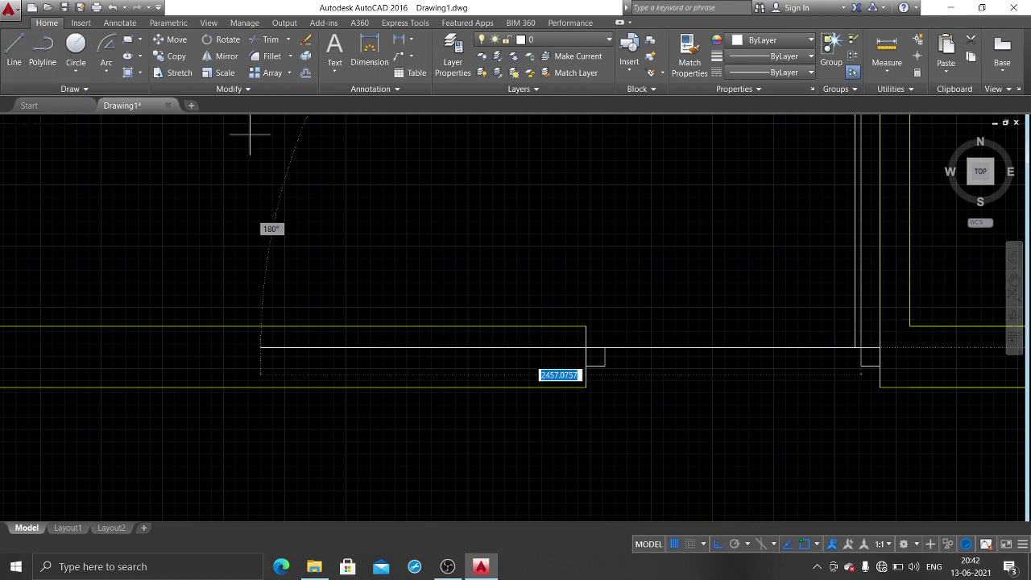
{"action": "key", "text": "Escape"}
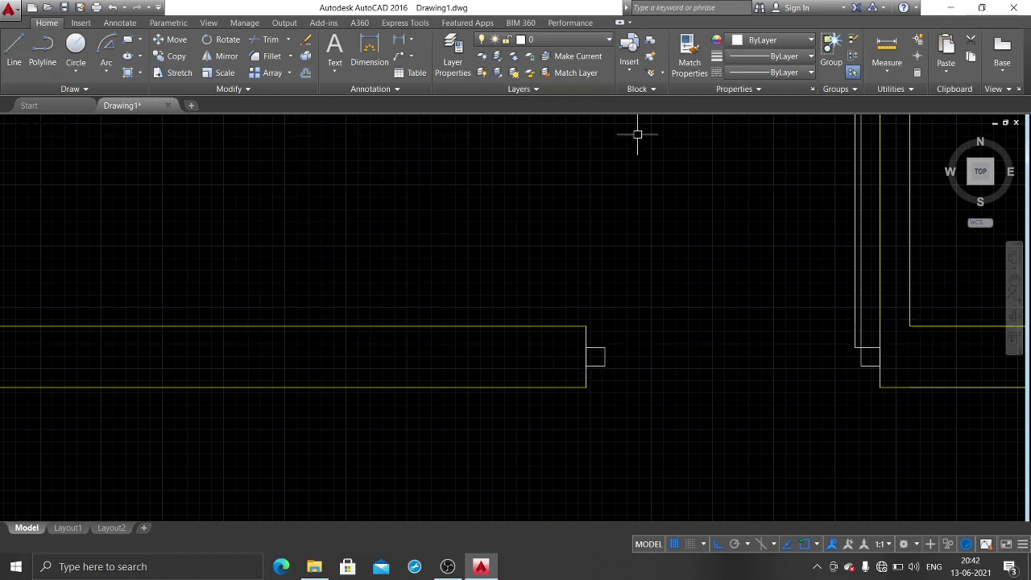
Step: Draw a Start, End, Angle arc from the door leaf top to the opposite wall end
{"action": "middle_click_drag", "start_coordinate": [612, 148], "coordinate": [614, 210]}
{"action": "left_click", "coordinate": [105, 71]}
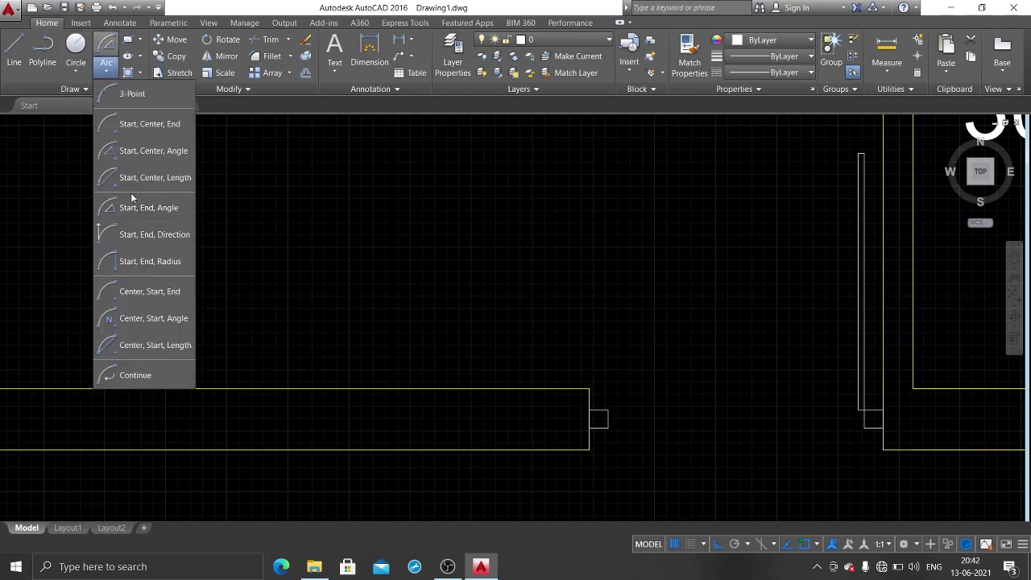
{"action": "left_click", "coordinate": [142, 208]}
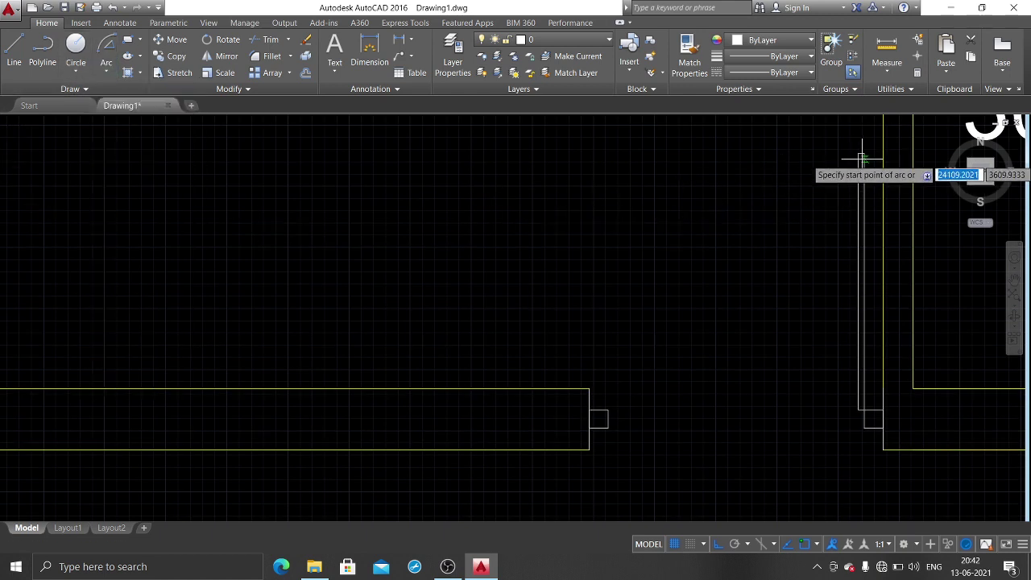
{"action": "left_click", "coordinate": [858, 152]}
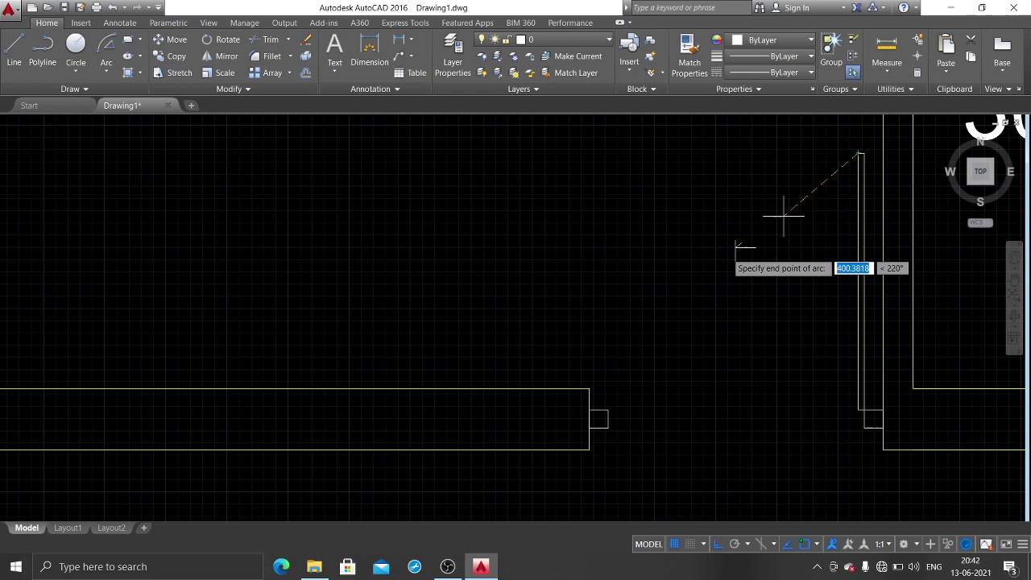
{"action": "left_click", "coordinate": [607, 410]}
{"action": "type", "text": "90"}
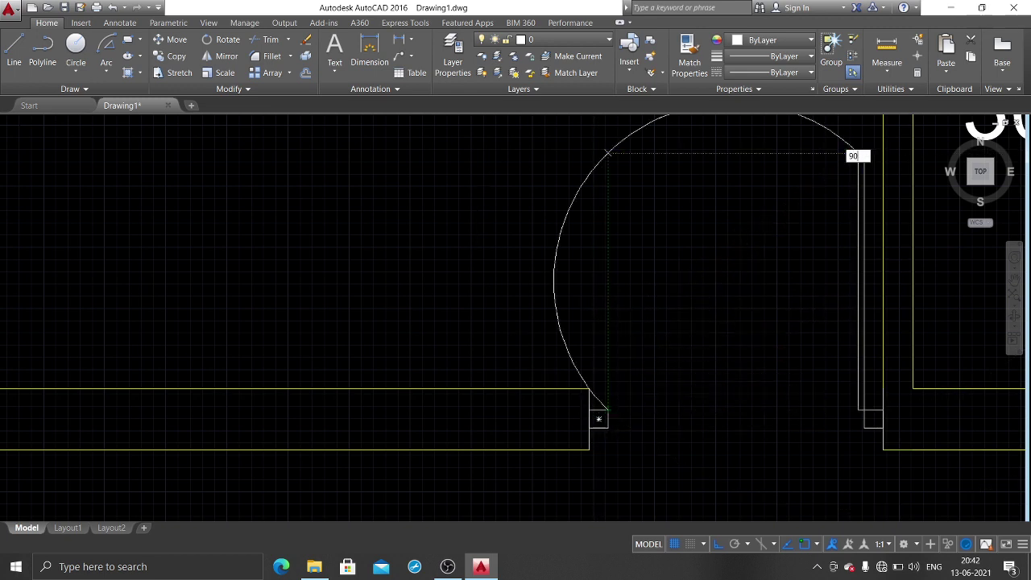
{"action": "left_click", "coordinate": [606, 306]}
{"action": "scroll", "coordinate": [762, 394], "scroll_direction": "down", "scroll_amount": 4}
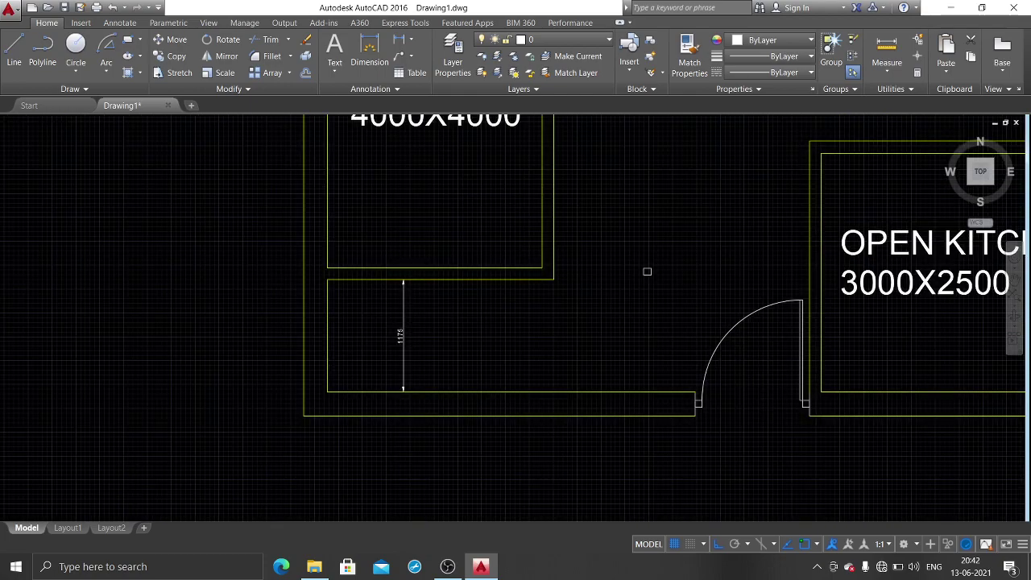
{"action": "scroll", "coordinate": [647, 271], "scroll_direction": "down", "scroll_amount": 2}
Step: Zoom out and pan so both floor plans and the new door show side by side
{"action": "scroll", "coordinate": [690, 306], "scroll_direction": "down", "scroll_amount": 2}
{"action": "scroll", "coordinate": [690, 349], "scroll_direction": "down", "scroll_amount": 1}
{"action": "scroll", "coordinate": [522, 215], "scroll_direction": "down", "scroll_amount": 1}
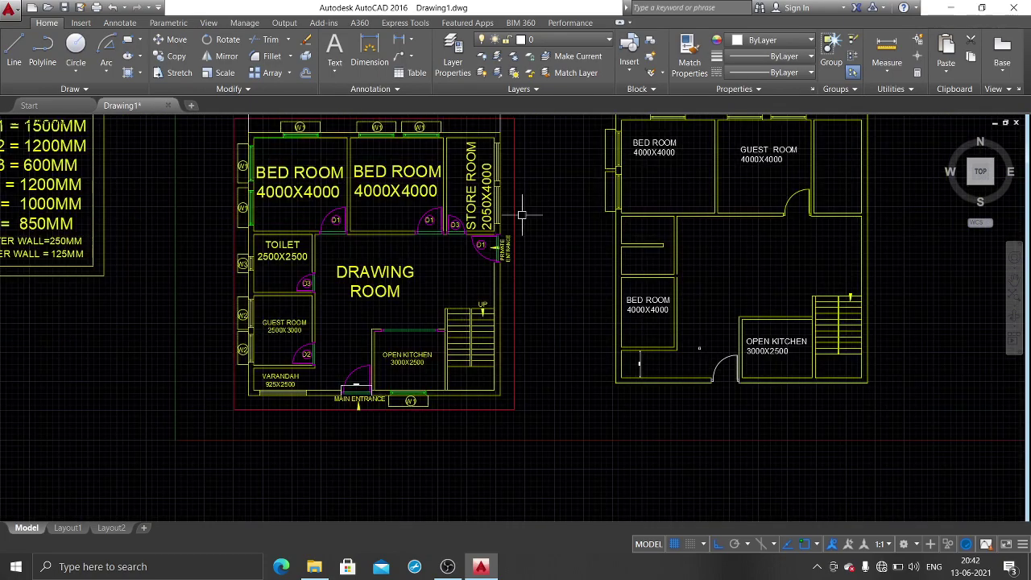
{"action": "scroll", "coordinate": [516, 223], "scroll_direction": "up", "scroll_amount": 3}
{"action": "scroll", "coordinate": [474, 264], "scroll_direction": "down", "scroll_amount": 3}
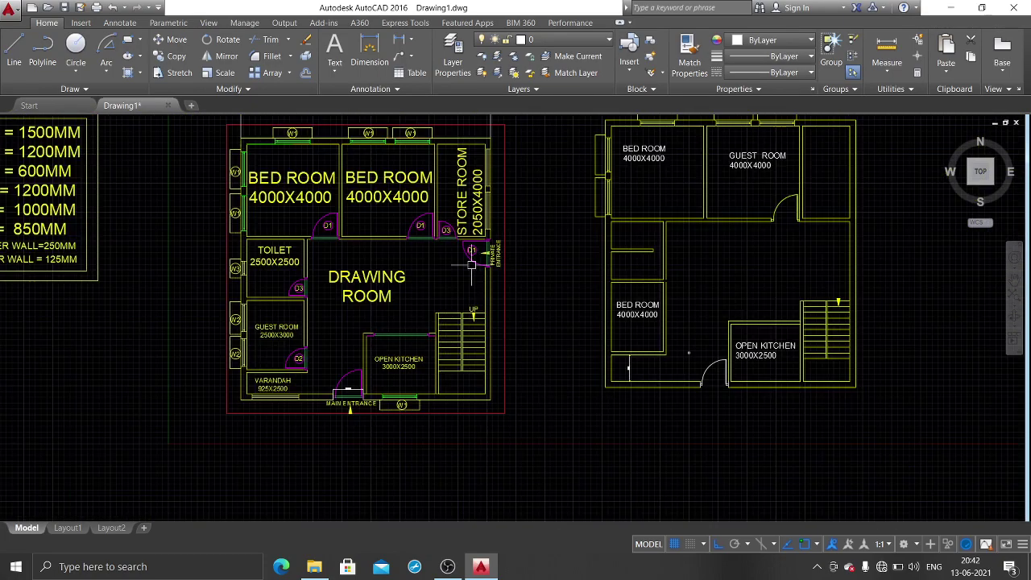
{"action": "middle_click_drag", "start_coordinate": [425, 238], "coordinate": [428, 297]}
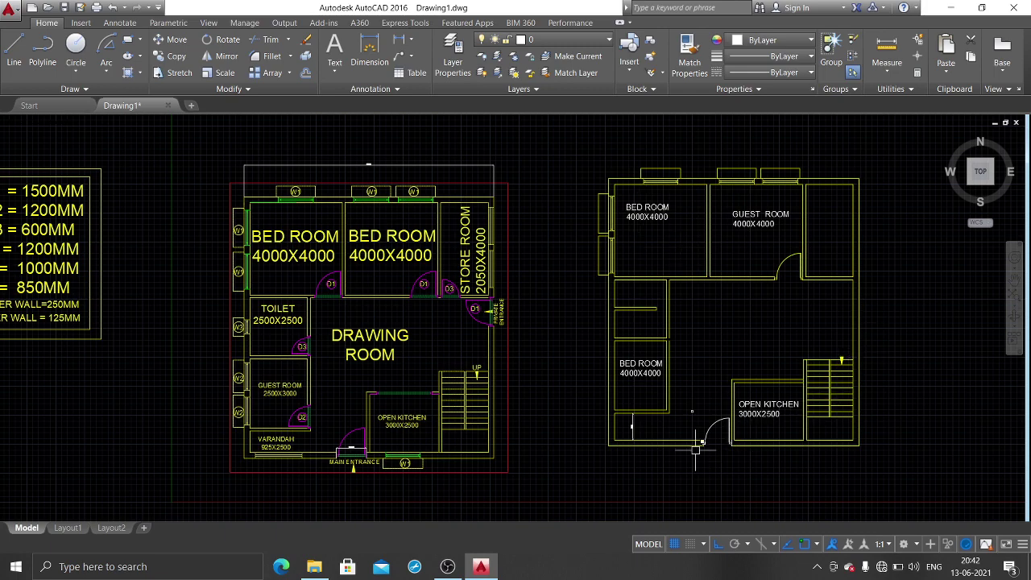
{"action": "scroll", "coordinate": [640, 433], "scroll_direction": "up", "scroll_amount": 1}
{"action": "scroll", "coordinate": [648, 407], "scroll_direction": "up", "scroll_amount": 1}
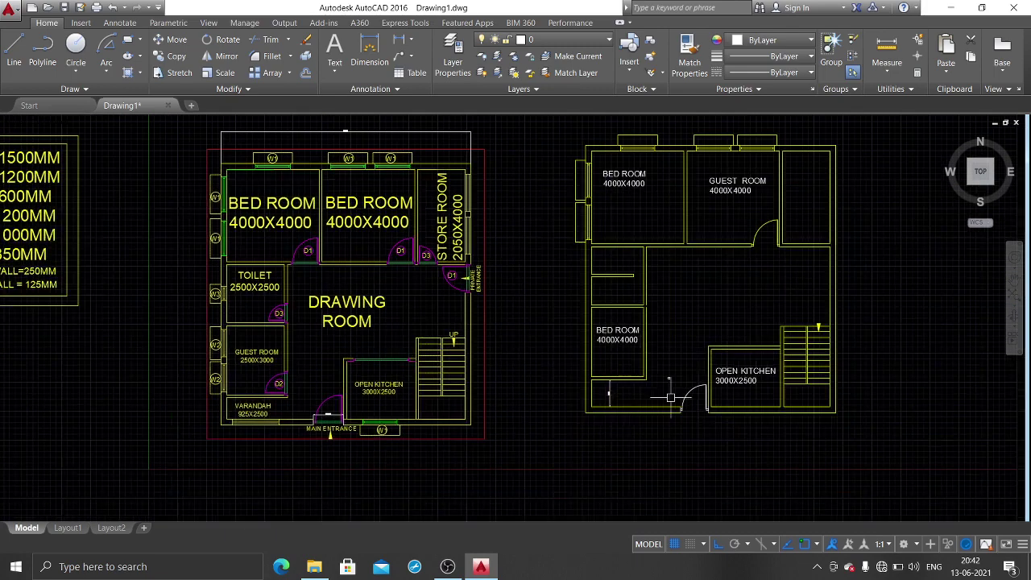
{"action": "scroll", "coordinate": [668, 393], "scroll_direction": "up", "scroll_amount": 2}
{"action": "scroll", "coordinate": [719, 365], "scroll_direction": "down", "scroll_amount": 2}
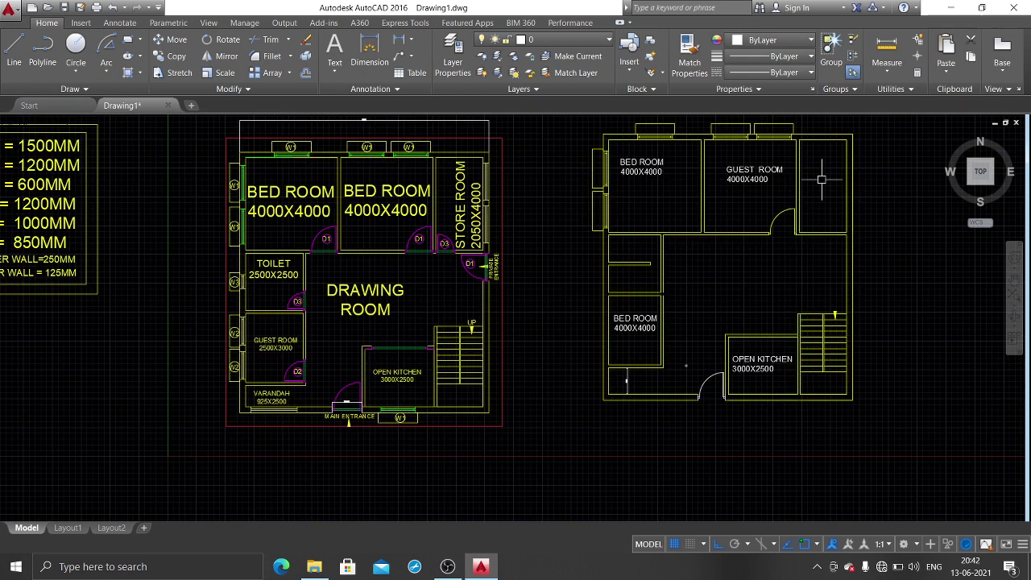